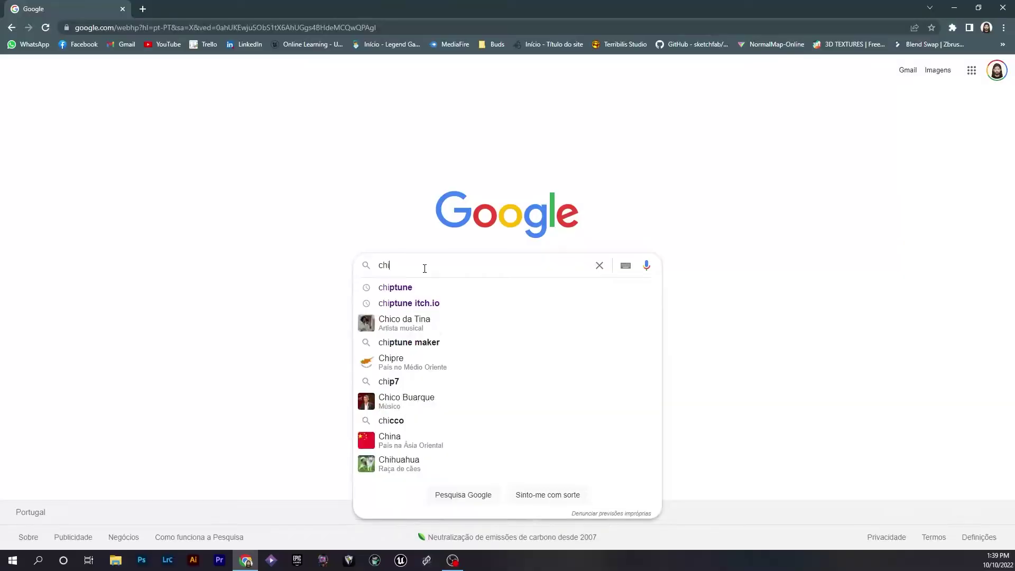
Step: Search Google for 'chiptone itch.io' and open the ChipTone page on sfbgames.itch.io
{"action": "type", "text": "ptone it"}
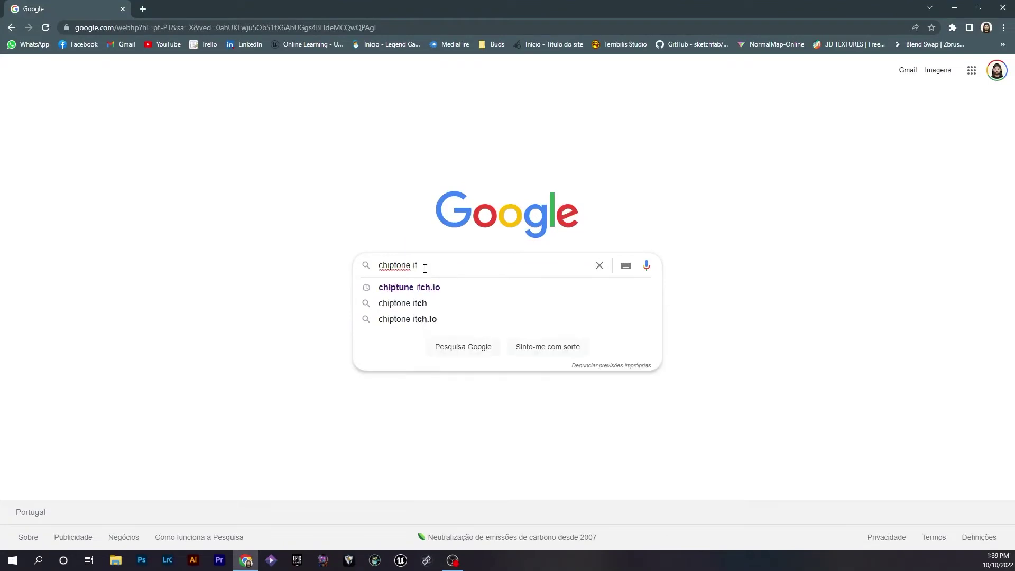
{"action": "key", "text": "Down"}
{"action": "key", "text": "Return"}
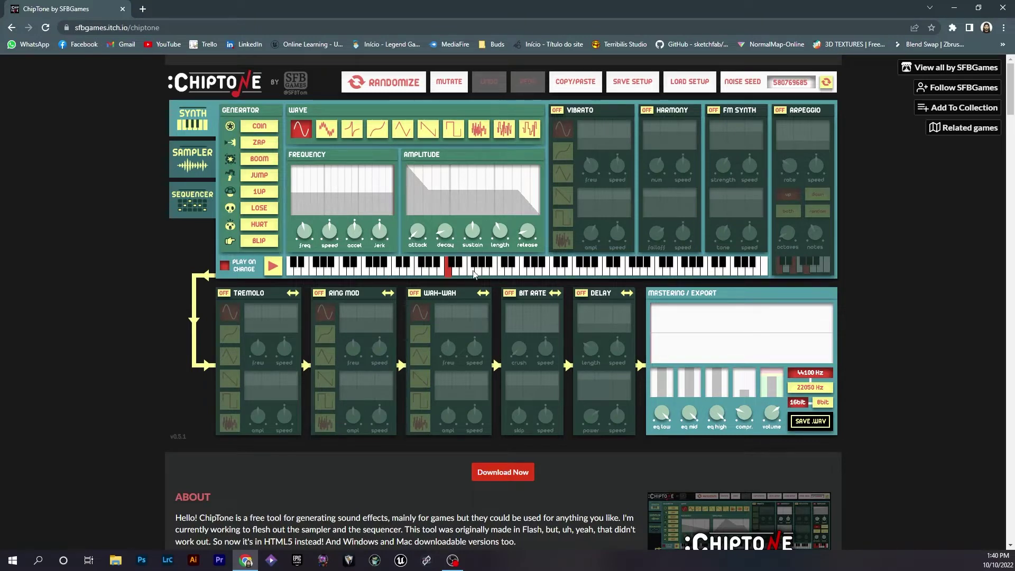
Step: Preview the default sound on several piano keys, then generate a JUMP preset sound
{"action": "left_click", "coordinate": [445, 269]}
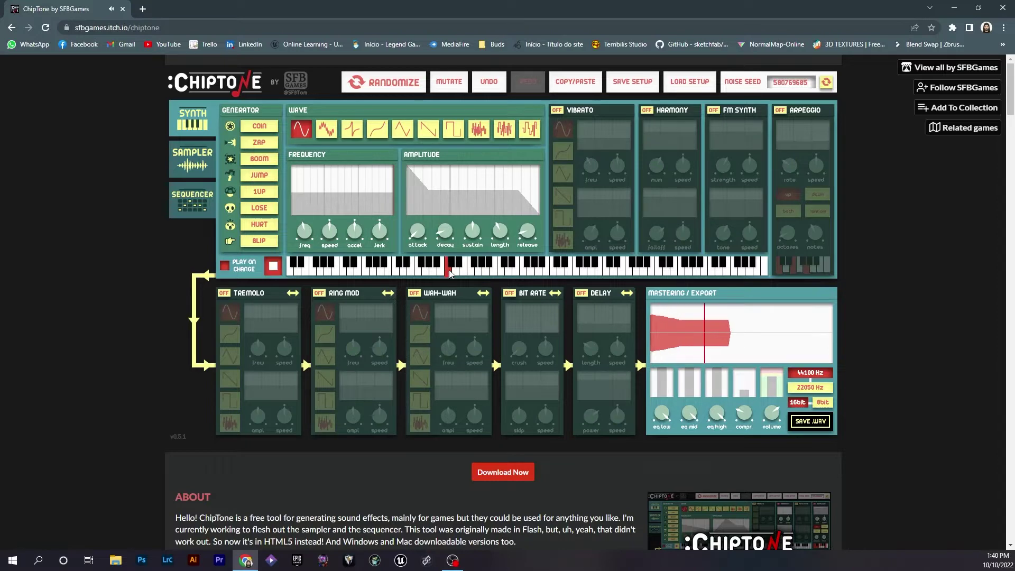
{"action": "left_click", "coordinate": [294, 271]}
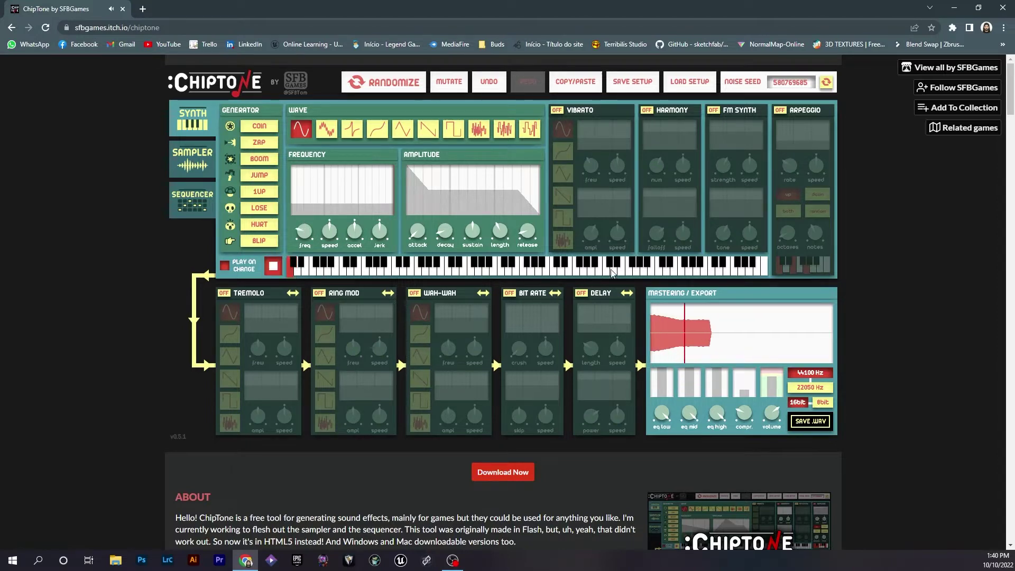
{"action": "left_click", "coordinate": [471, 272]}
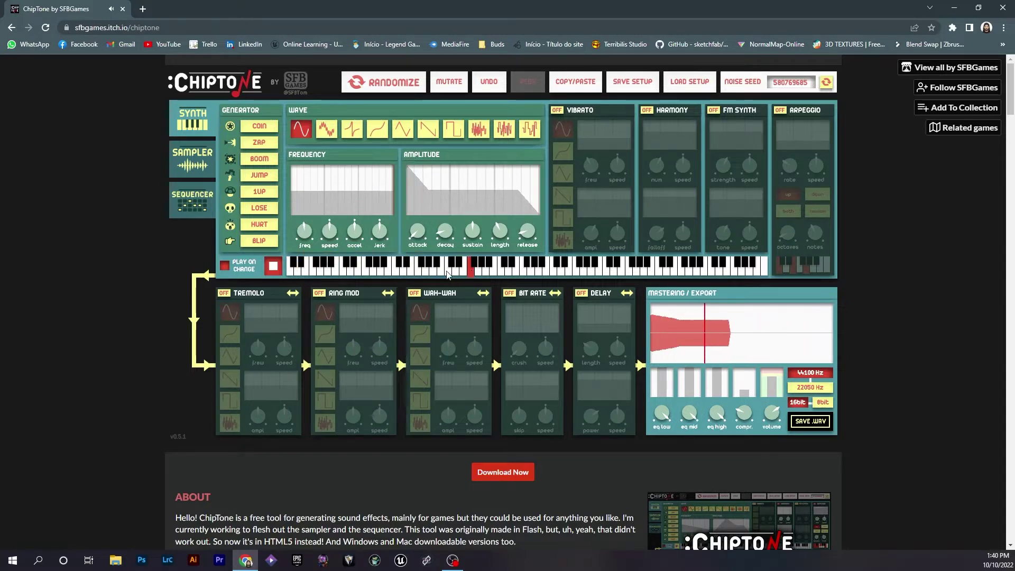
{"action": "left_click", "coordinate": [466, 273]}
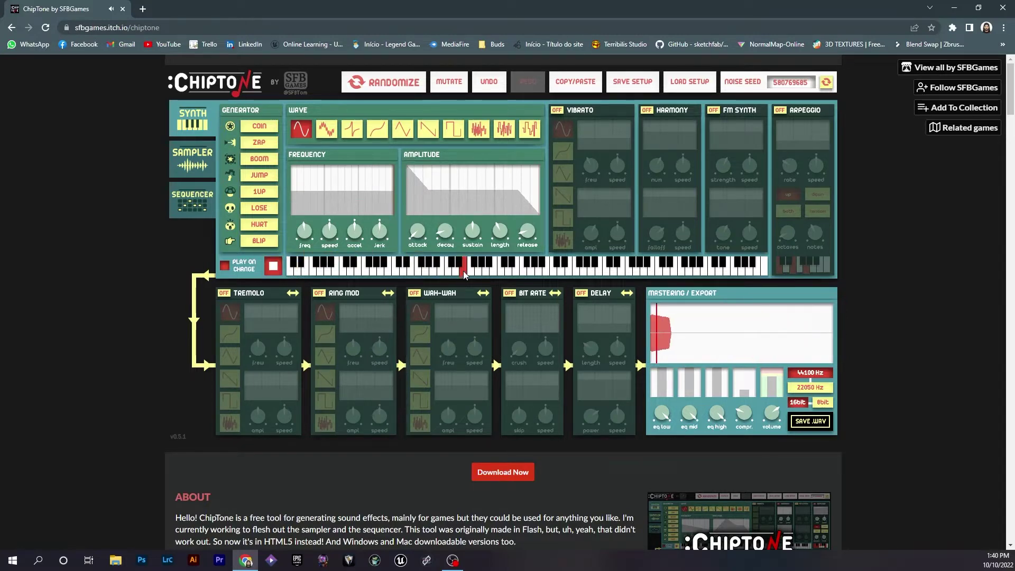
{"action": "left_click", "coordinate": [501, 273]}
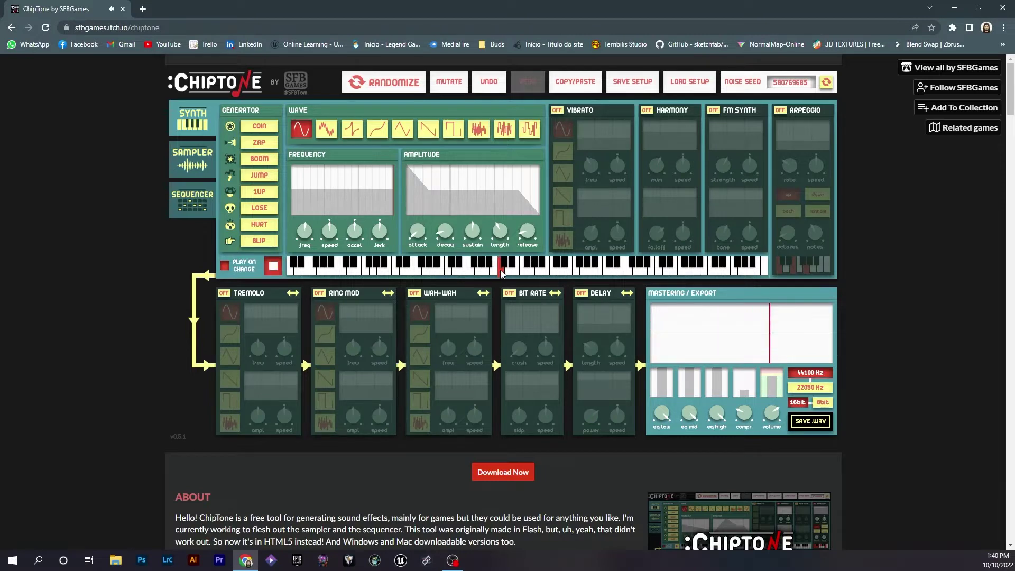
{"action": "left_click", "coordinate": [465, 271]}
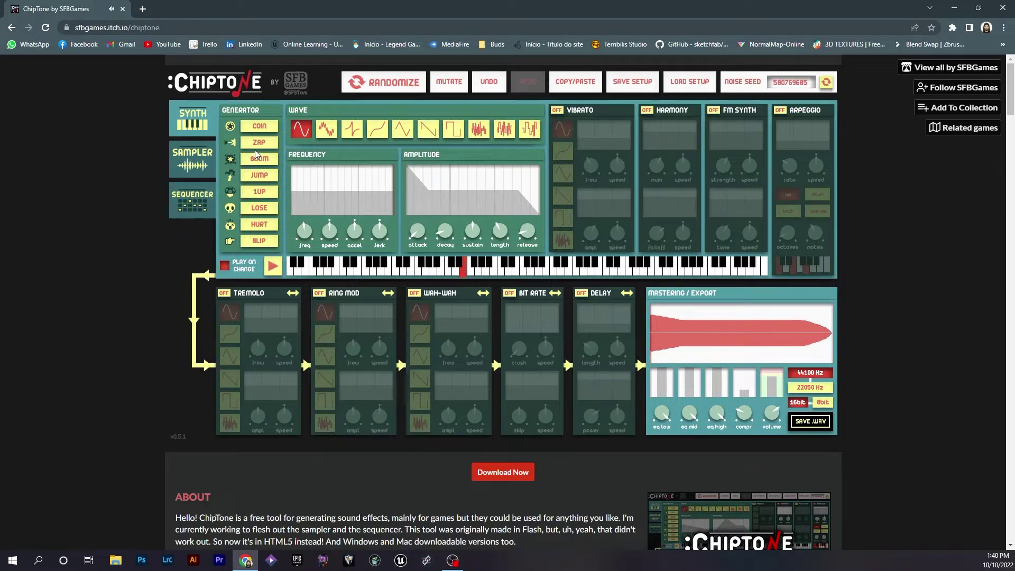
{"action": "left_click", "coordinate": [259, 176]}
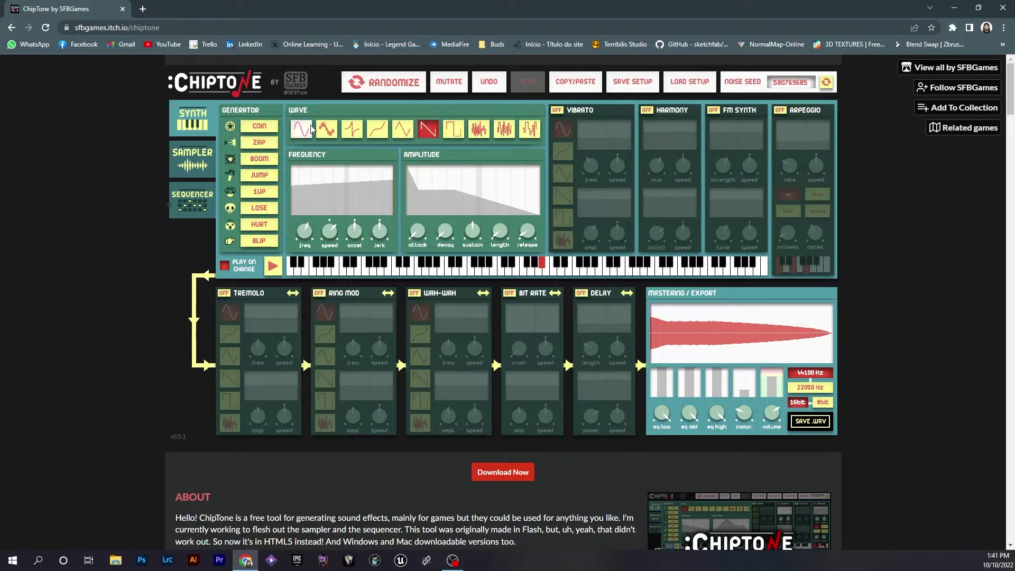
Step: Try the wobbly, spiky, curved and triangle waveforms, including their flip option
{"action": "left_click", "coordinate": [336, 132]}
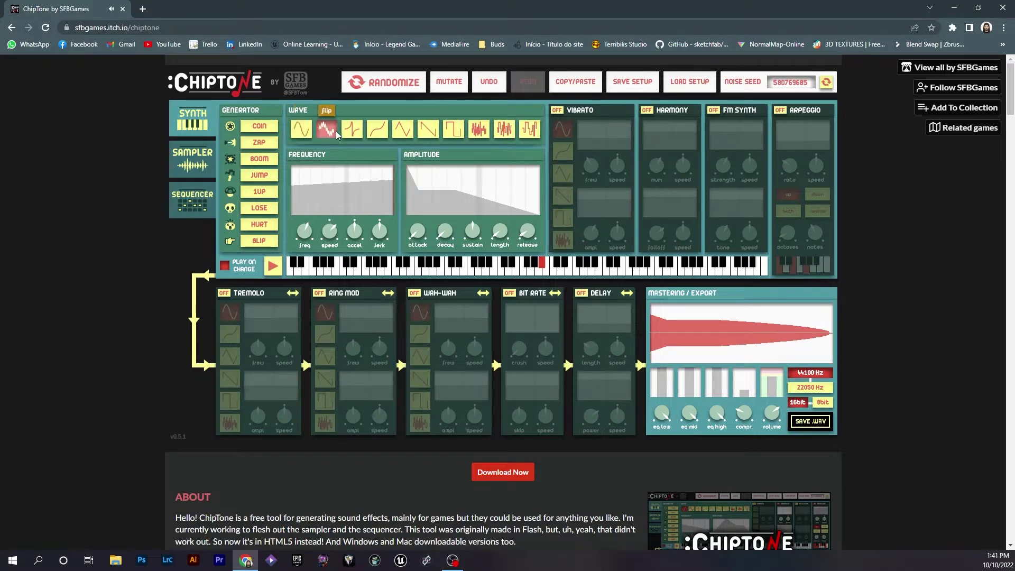
{"action": "left_click", "coordinate": [352, 129]}
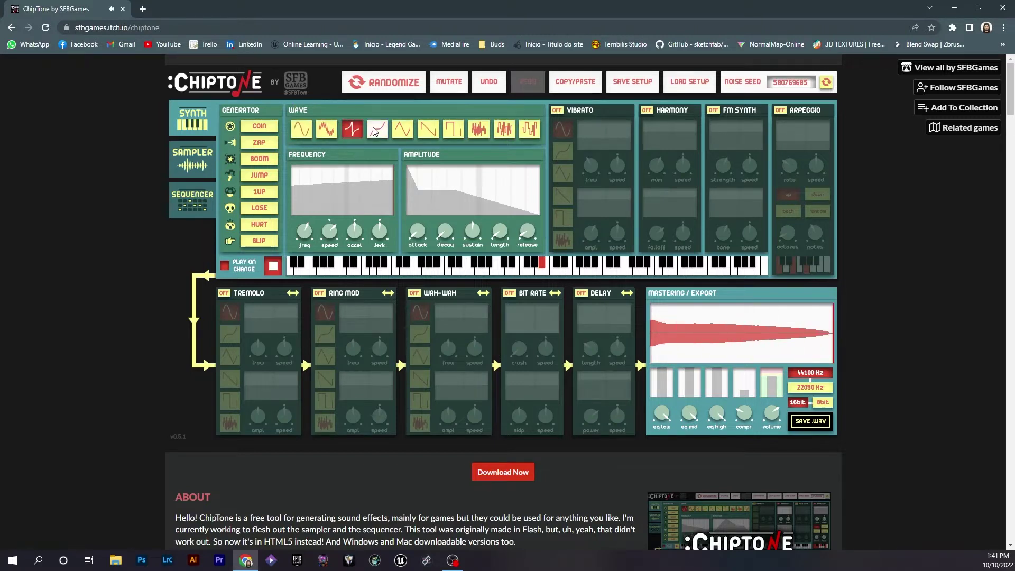
{"action": "left_click", "coordinate": [350, 130]}
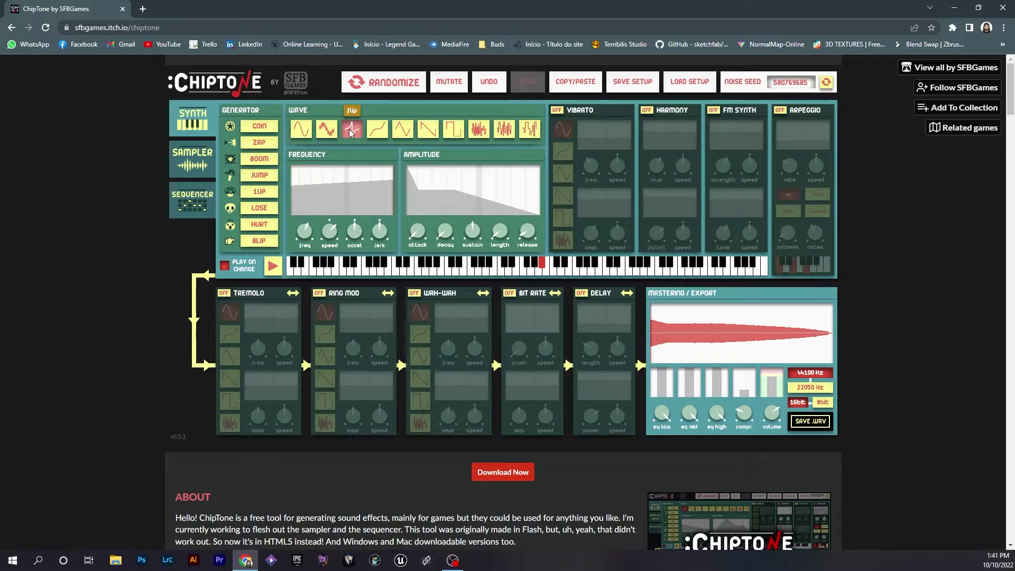
{"action": "left_click", "coordinate": [355, 126]}
{"action": "left_click", "coordinate": [354, 131]}
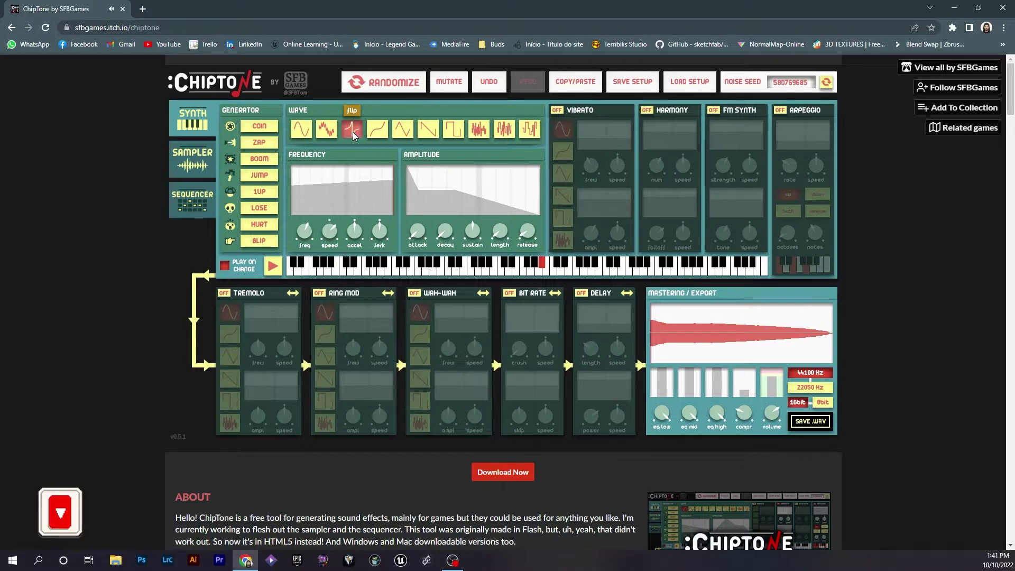
{"action": "left_click", "coordinate": [354, 132]}
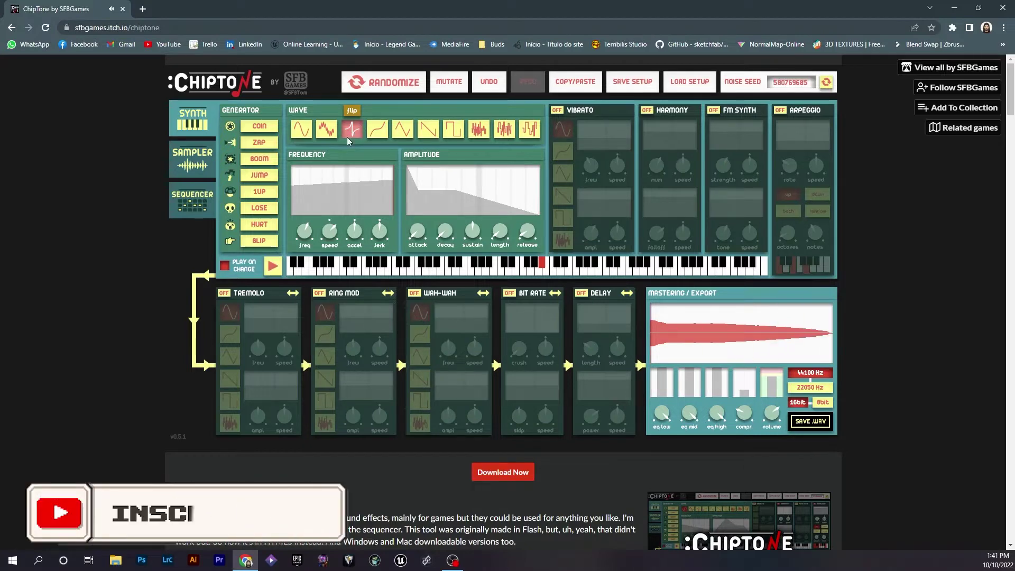
{"action": "left_click", "coordinate": [378, 130]}
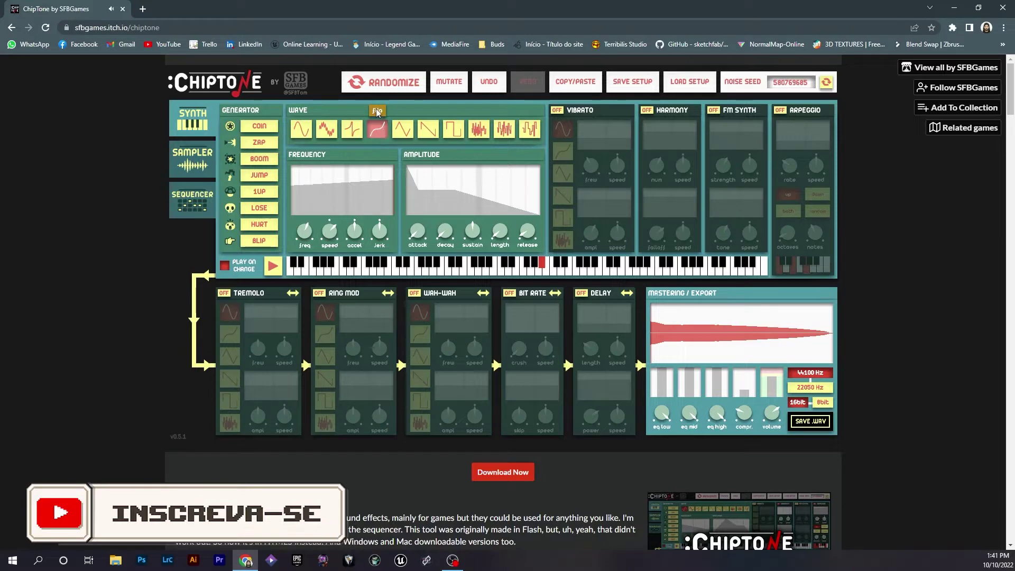
{"action": "left_click", "coordinate": [377, 131]}
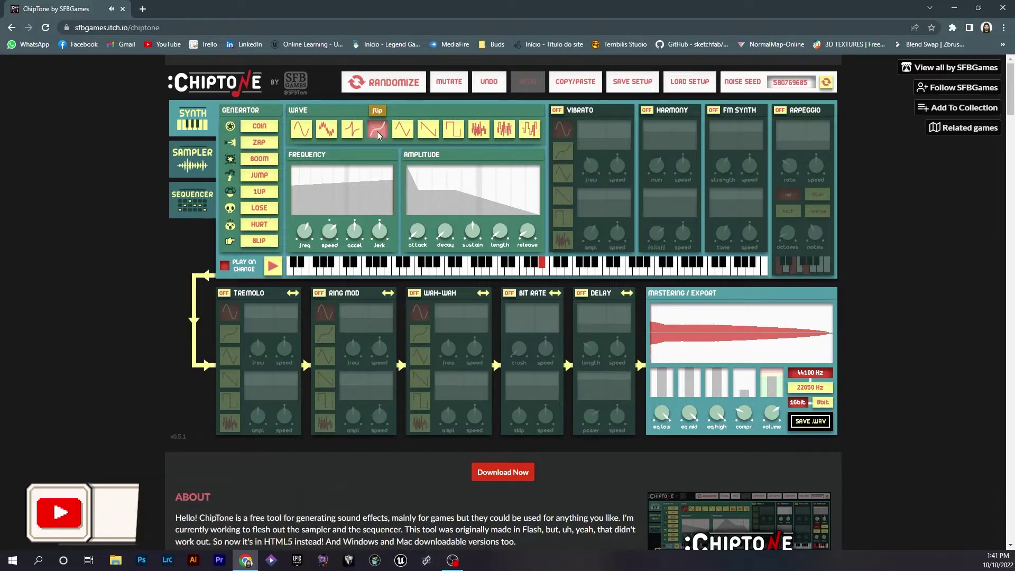
{"action": "left_click", "coordinate": [403, 129]}
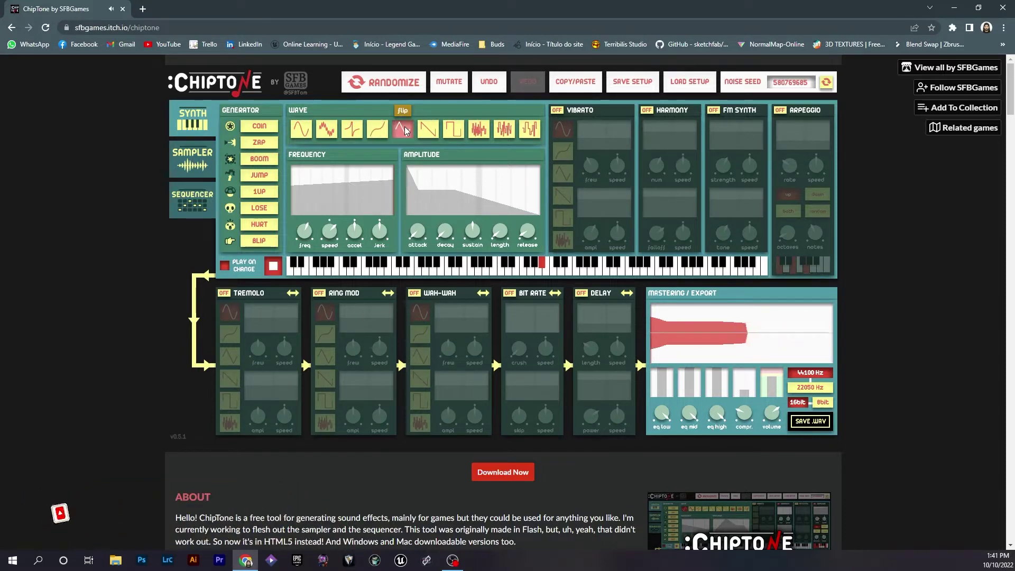
Step: Regenerate the JUMP sound four times to get a new variation
{"action": "left_click", "coordinate": [260, 175]}
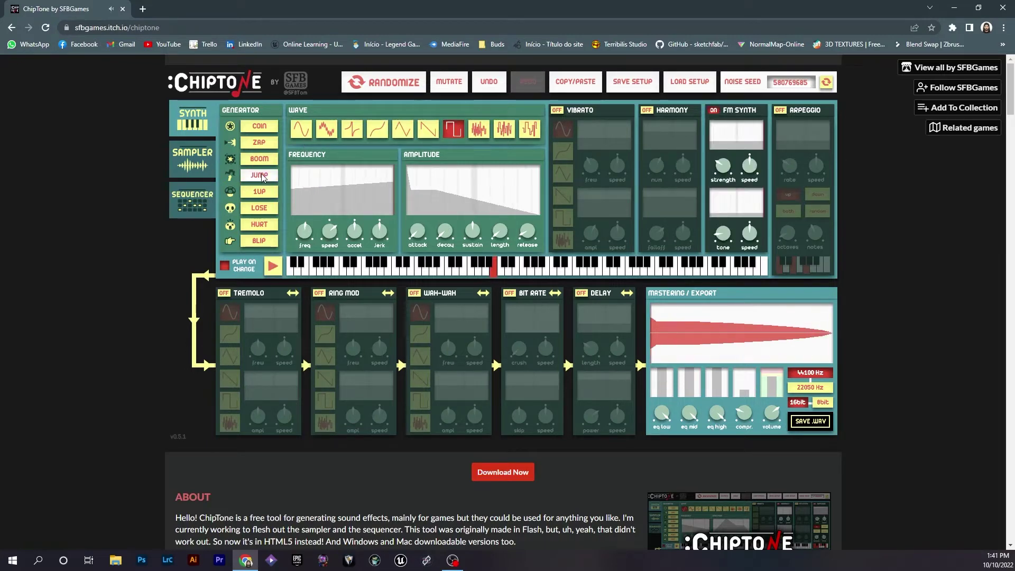
{"action": "left_click", "coordinate": [260, 175]}
{"action": "left_click", "coordinate": [259, 175]}
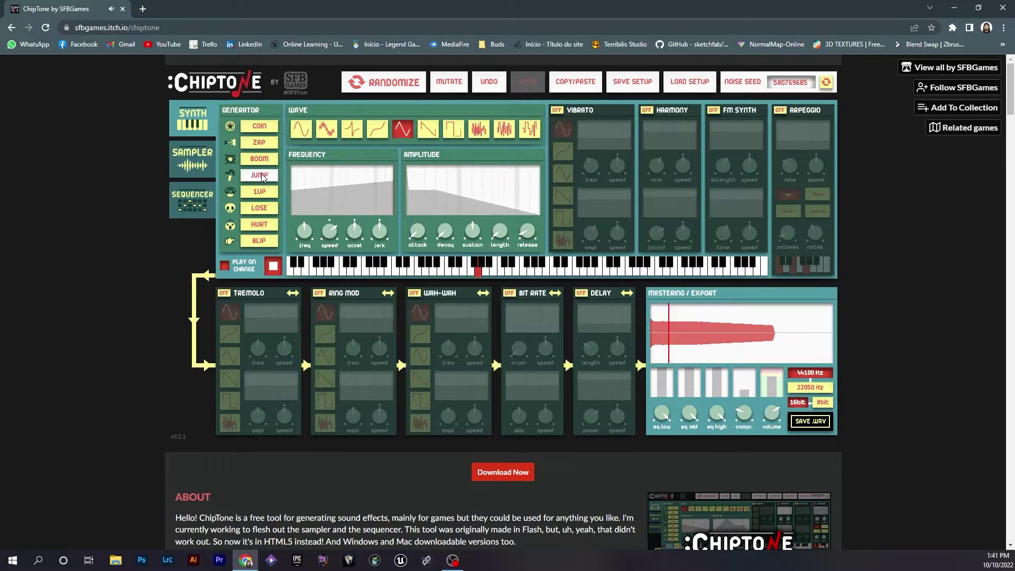
{"action": "left_click", "coordinate": [260, 175]}
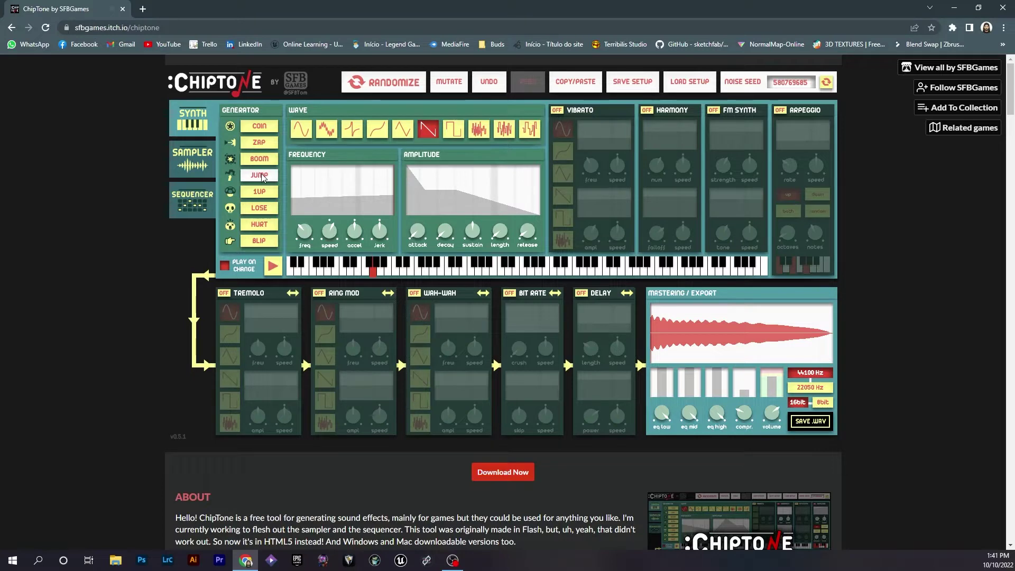
Step: Compare sine, noisy and spiky waves, settling on the curved waveform
{"action": "left_click", "coordinate": [371, 132]}
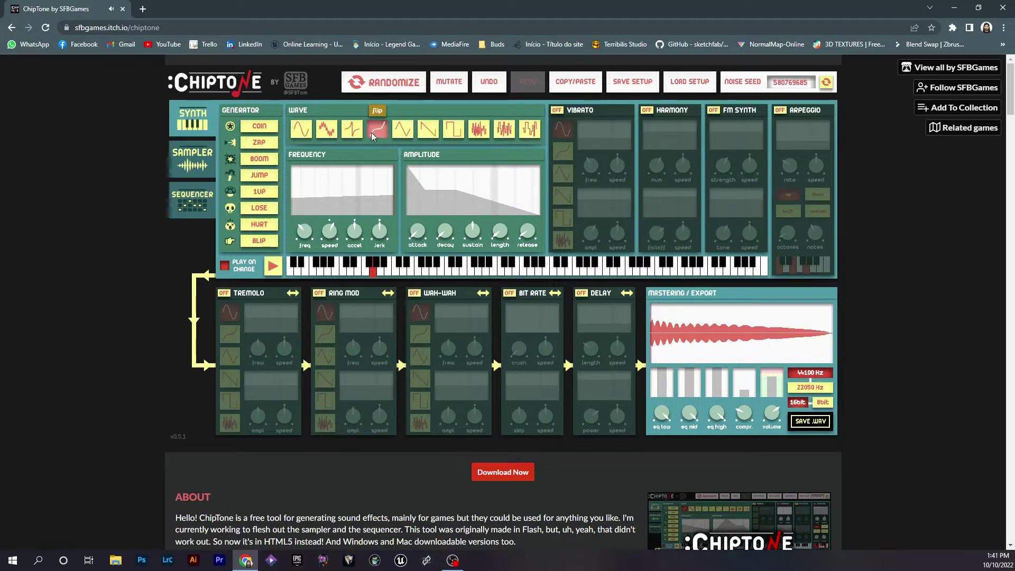
{"action": "left_click", "coordinate": [295, 128]}
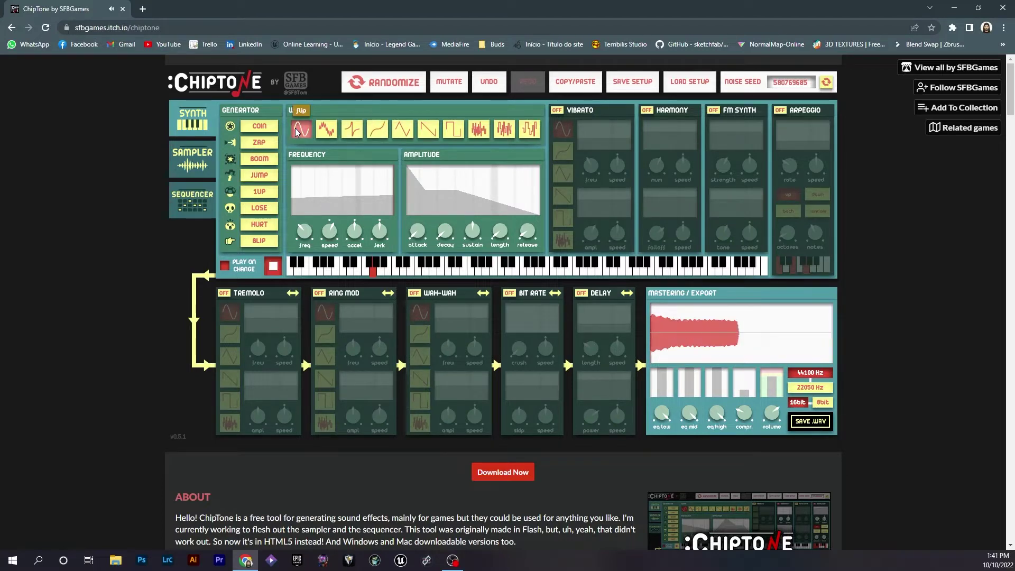
{"action": "left_click", "coordinate": [327, 130]}
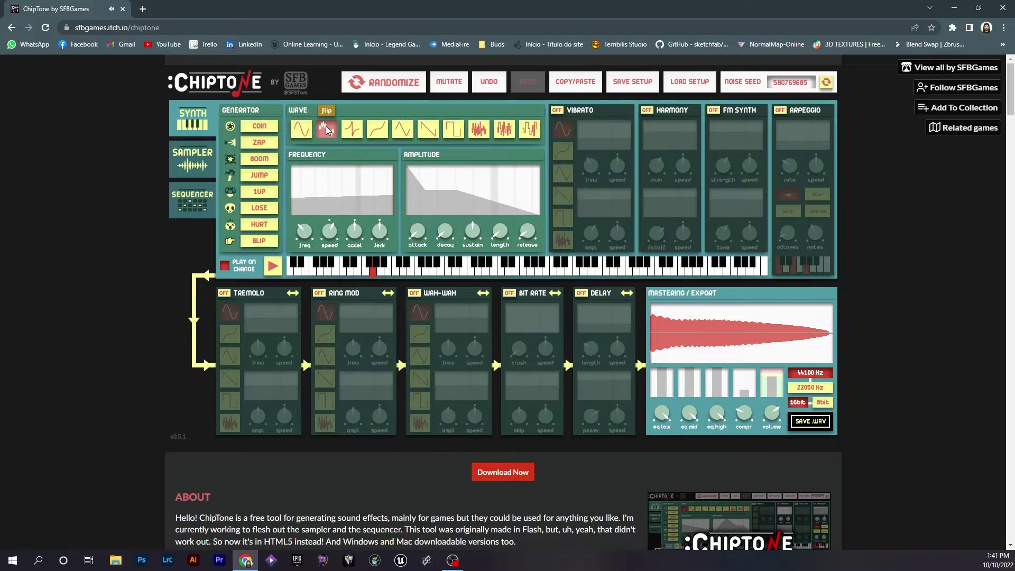
{"action": "left_click", "coordinate": [352, 130]}
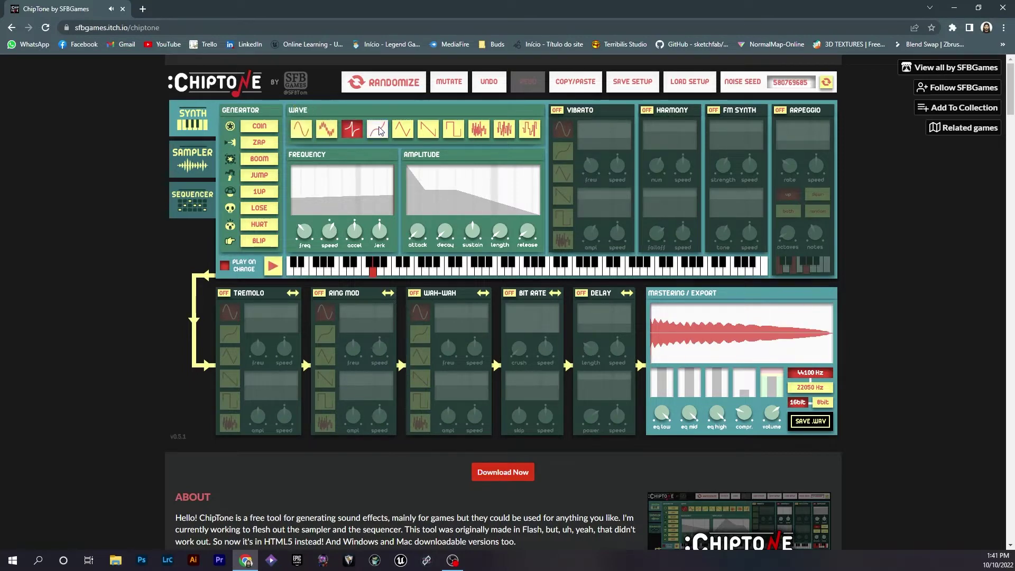
{"action": "left_click", "coordinate": [380, 130]}
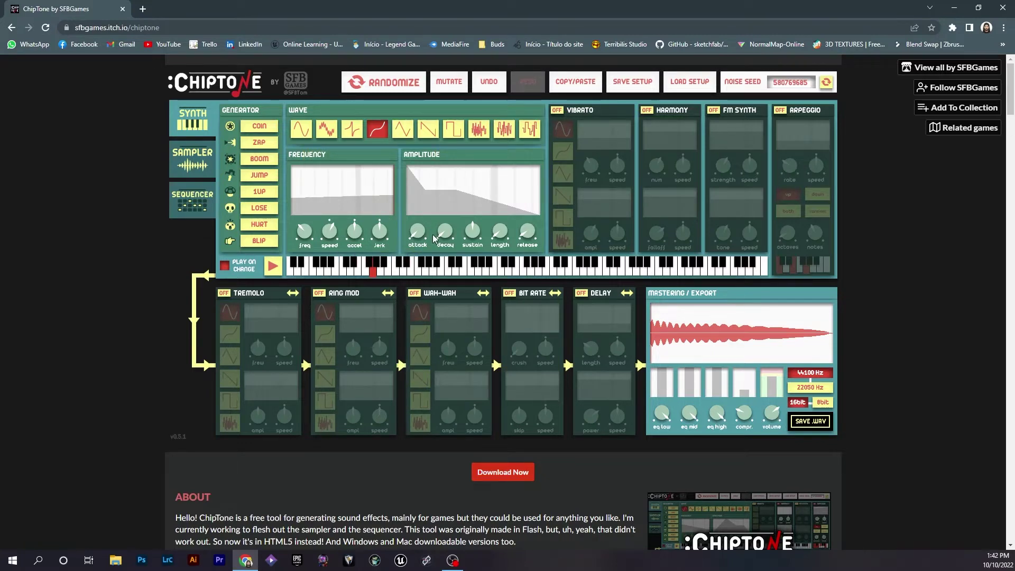
Step: Set the amplitude Attack to its minimum and the Decay to 0.0500 sec
{"action": "mouse_move", "coordinate": [412, 231]}
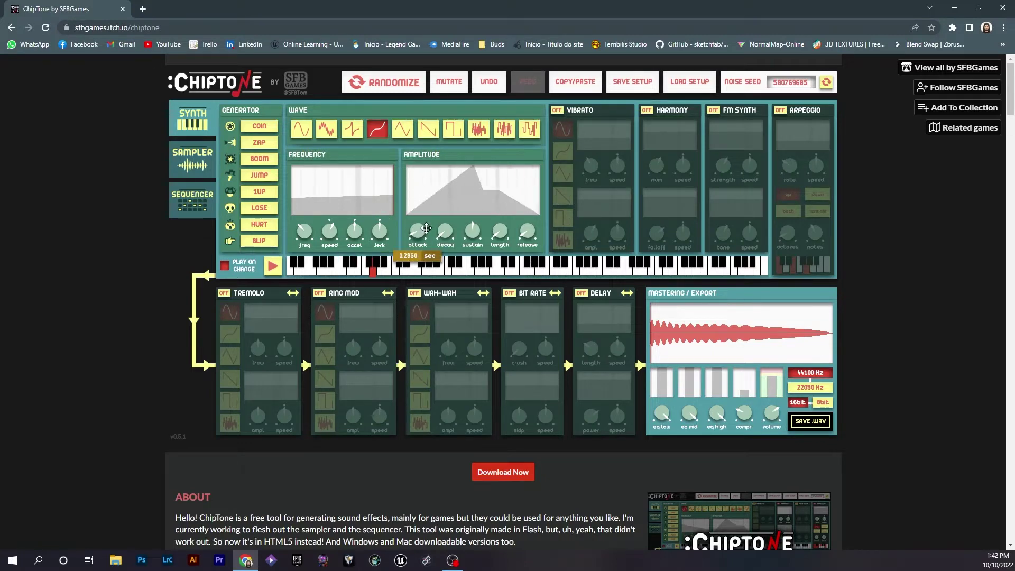
{"action": "left_click_drag", "start_coordinate": [415, 231], "coordinate": [417, 233]}
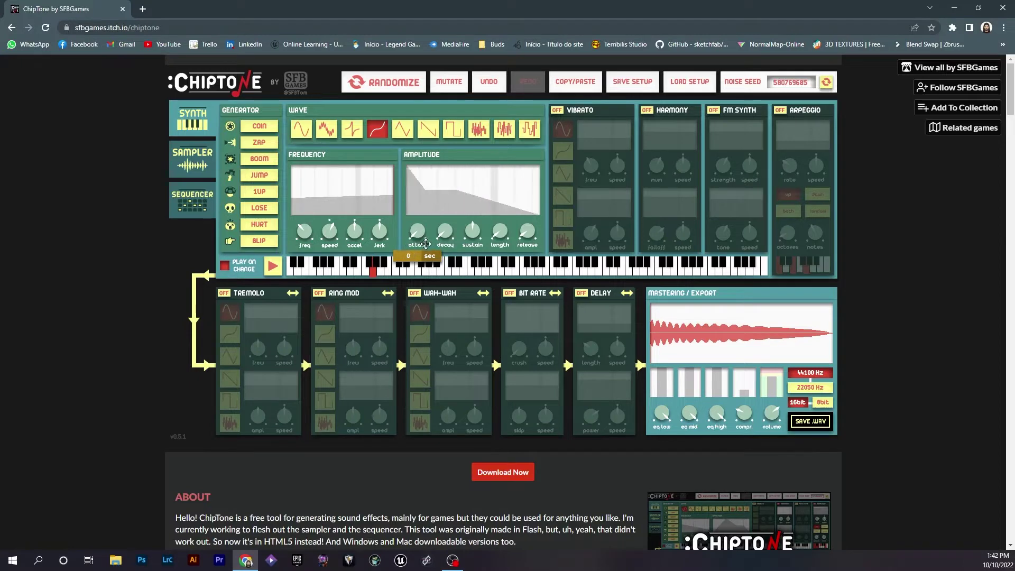
{"action": "left_click_drag", "start_coordinate": [426, 244], "coordinate": [469, 239]}
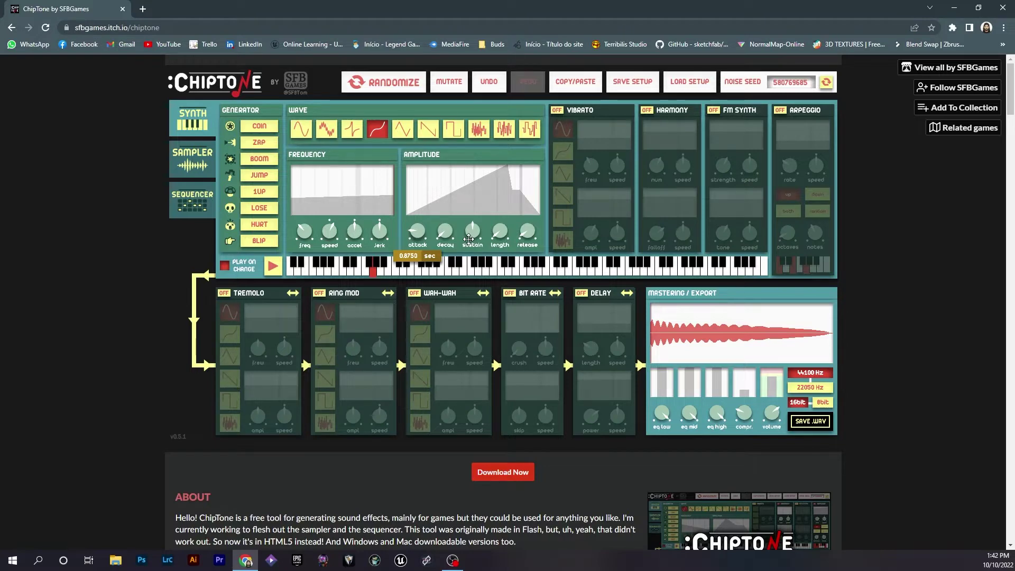
{"action": "mouse_move", "coordinate": [463, 238]}
{"action": "left_mouse_down"}
{"action": "mouse_move", "coordinate": [434, 236]}
{"action": "mouse_move", "coordinate": [450, 242]}
{"action": "left_mouse_up"}
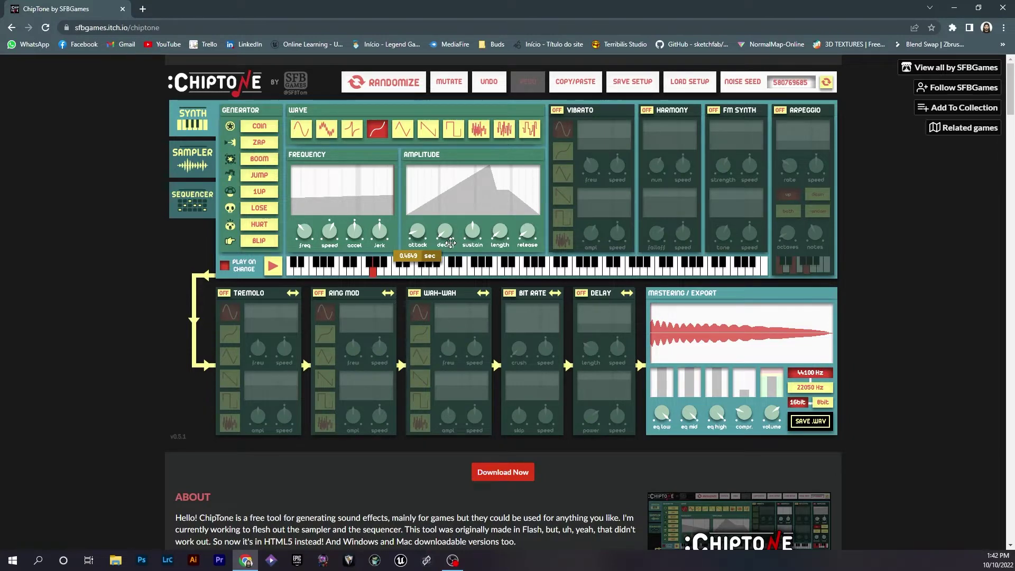
{"action": "left_click_drag", "start_coordinate": [451, 243], "coordinate": [450, 242]}
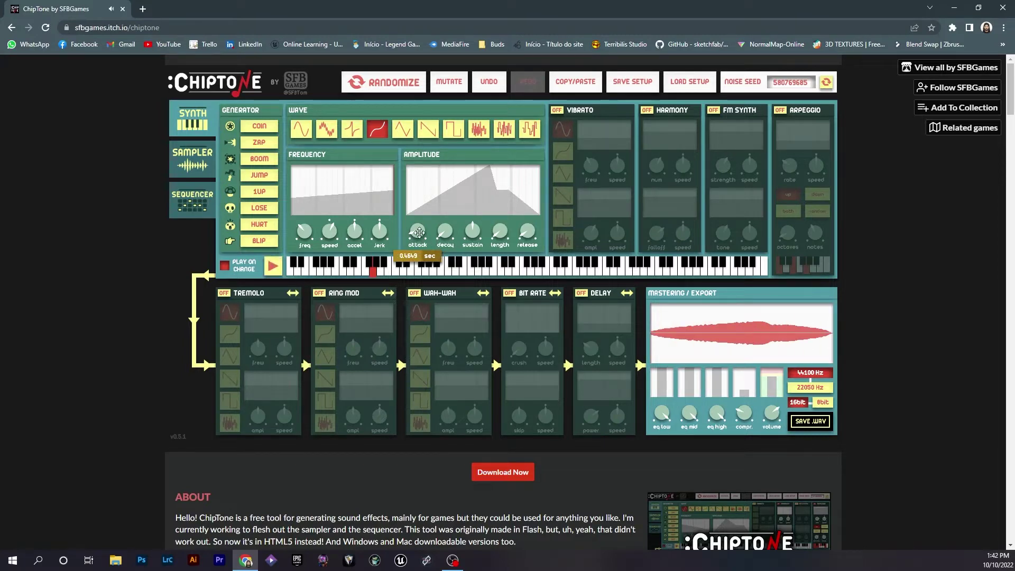
{"action": "mouse_move", "coordinate": [419, 233]}
{"action": "left_mouse_down"}
{"action": "mouse_move", "coordinate": [419, 251]}
{"action": "mouse_move", "coordinate": [418, 214]}
{"action": "mouse_move", "coordinate": [452, 237]}
{"action": "mouse_move", "coordinate": [386, 233]}
{"action": "left_mouse_up"}
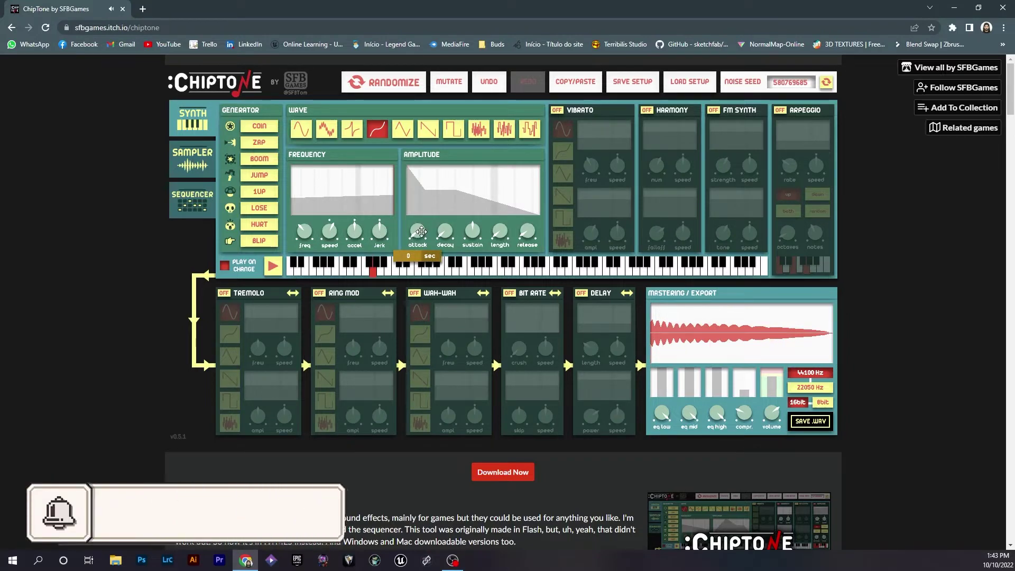
{"action": "mouse_move", "coordinate": [447, 231]}
{"action": "left_click_drag", "start_coordinate": [446, 231], "coordinate": [432, 237]}
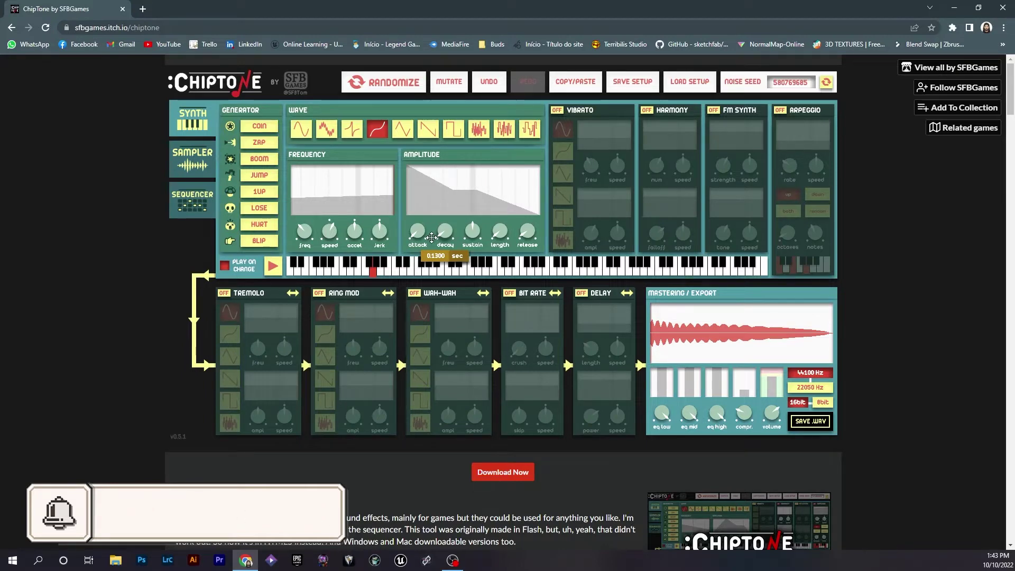
{"action": "left_click_drag", "start_coordinate": [432, 238], "coordinate": [448, 242]}
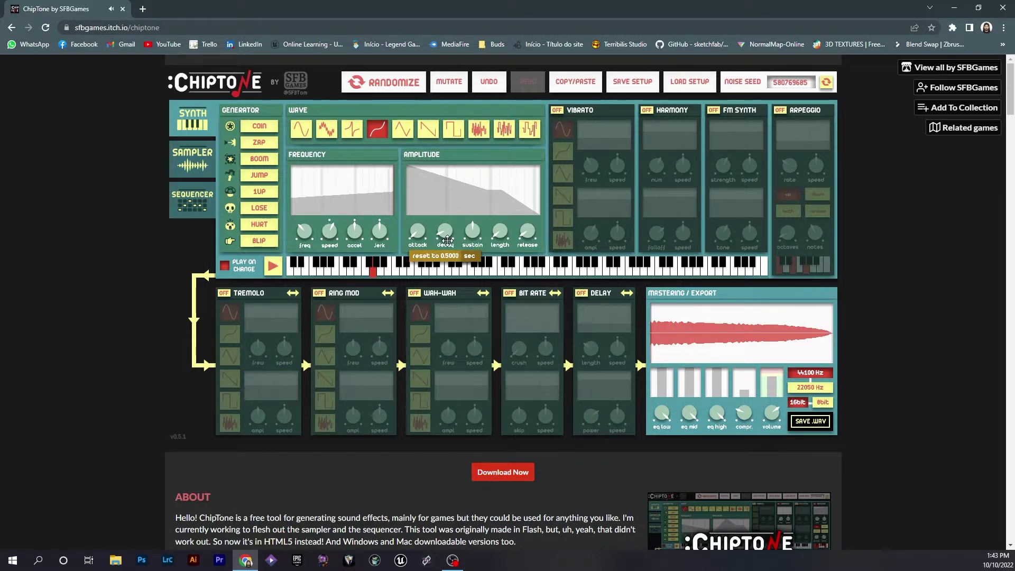
{"action": "left_click_drag", "start_coordinate": [447, 241], "coordinate": [446, 233]}
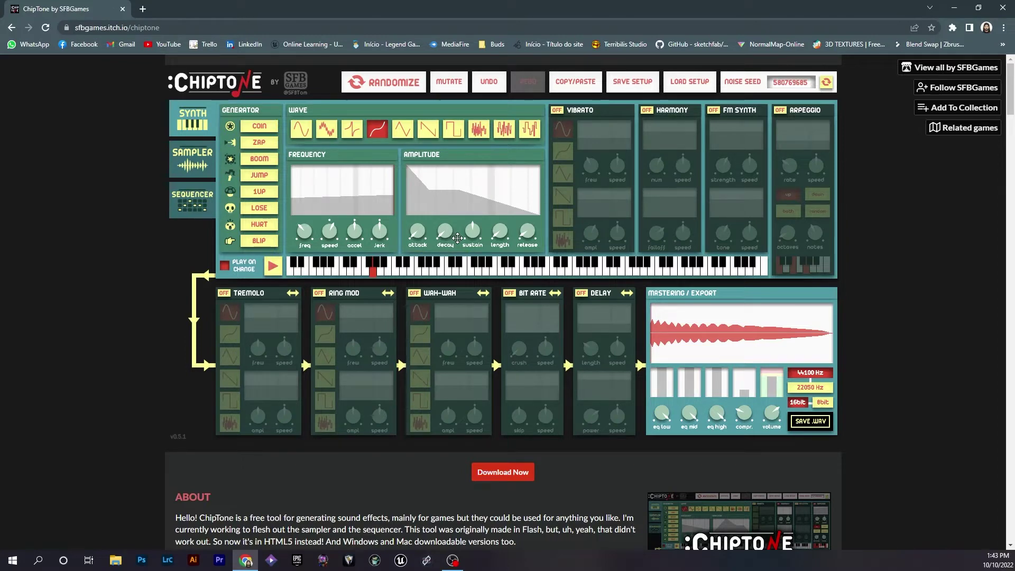
Step: Adjust the Sustain level and stretch the sound Length to about 0.8100 sec
{"action": "left_click_drag", "start_coordinate": [463, 229], "coordinate": [462, 229]}
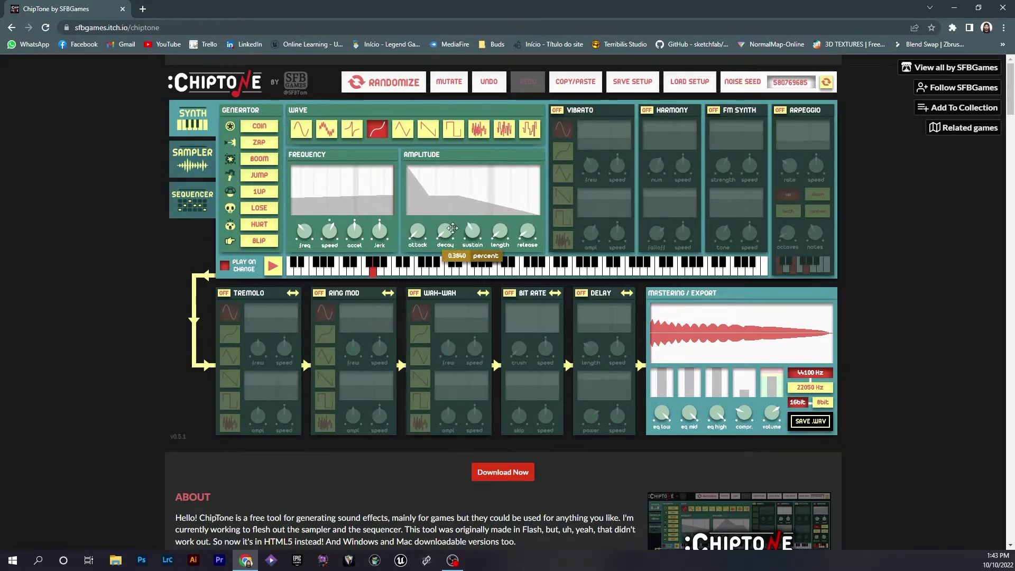
{"action": "mouse_move", "coordinate": [462, 228]}
{"action": "left_mouse_down"}
{"action": "mouse_move", "coordinate": [489, 226]}
{"action": "mouse_move", "coordinate": [303, 237]}
{"action": "mouse_move", "coordinate": [612, 218]}
{"action": "left_mouse_up"}
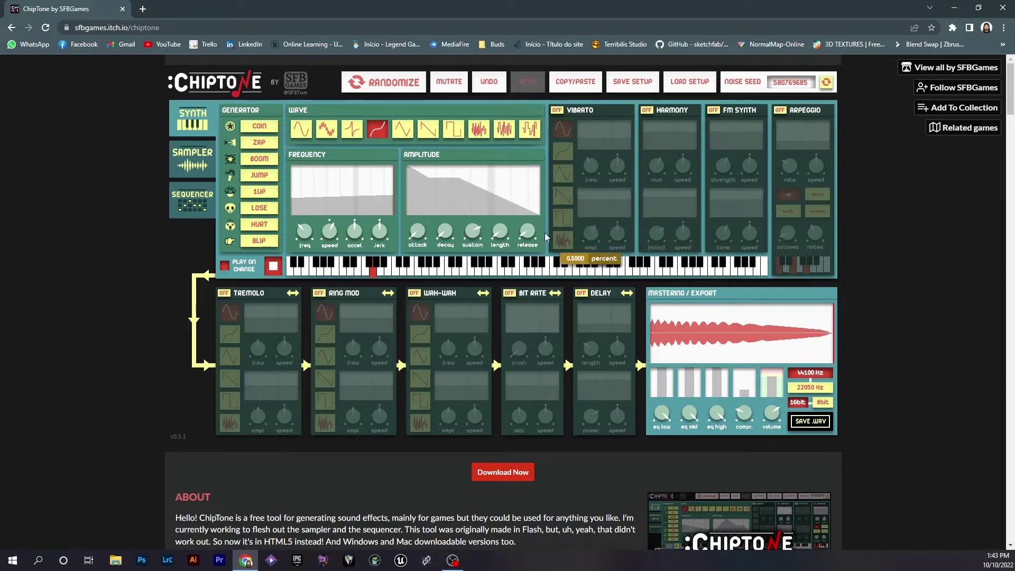
{"action": "left_click_drag", "start_coordinate": [612, 217], "coordinate": [432, 235]}
{"action": "mouse_move", "coordinate": [500, 231]}
{"action": "left_mouse_down"}
{"action": "mouse_move", "coordinate": [388, 238]}
{"action": "mouse_move", "coordinate": [404, 235]}
{"action": "left_mouse_up"}
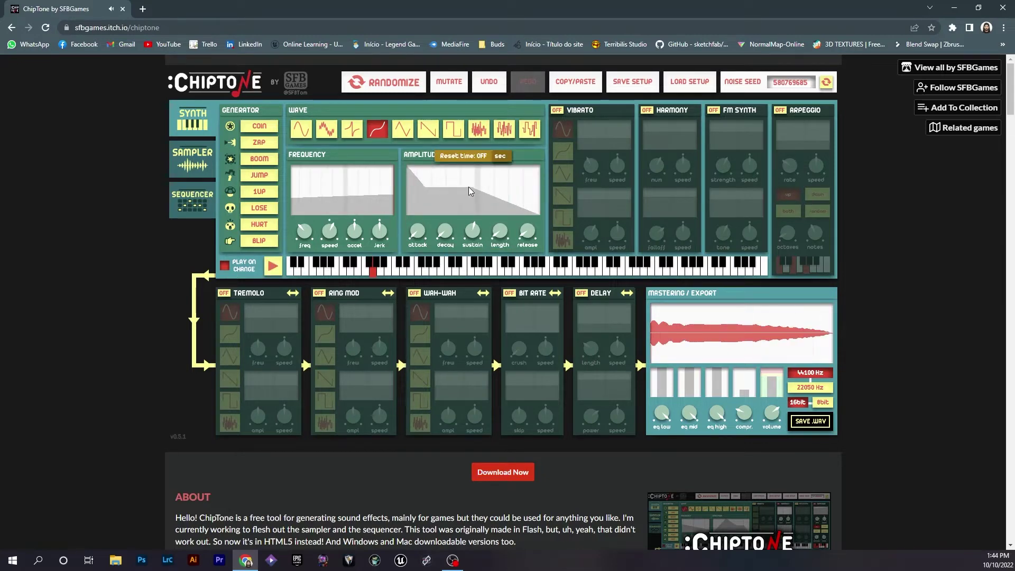
{"action": "left_click_drag", "start_coordinate": [499, 231], "coordinate": [533, 229]}
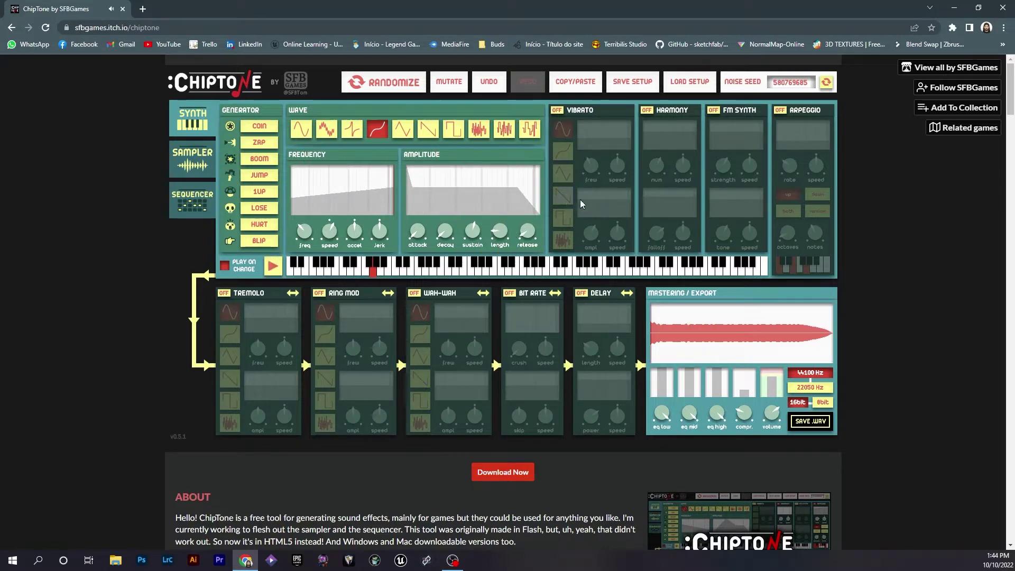
{"action": "mouse_move", "coordinate": [472, 230]}
{"action": "left_click_drag", "start_coordinate": [471, 230], "coordinate": [470, 236]}
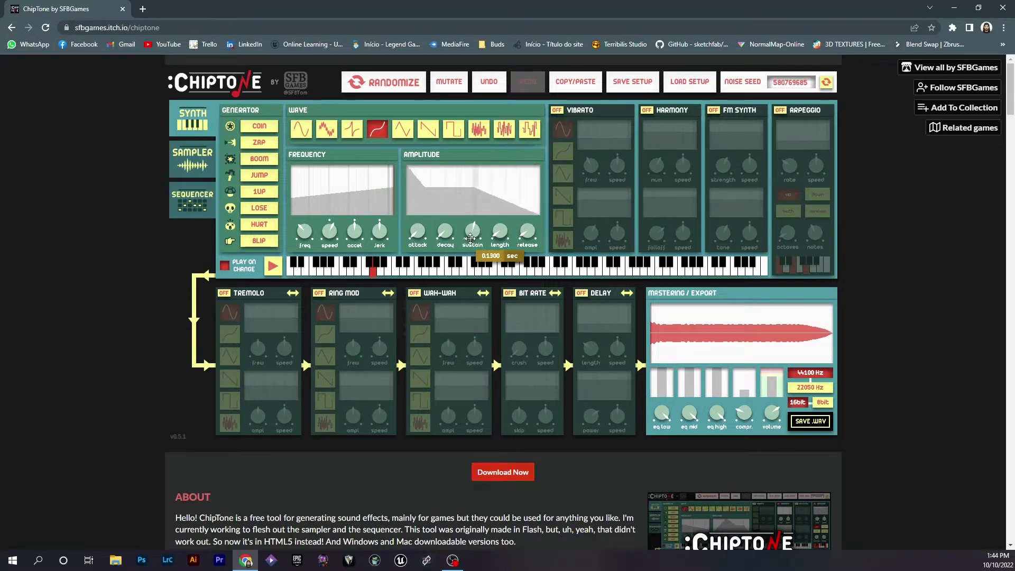
Step: Cut the Release down to its minimum, about 0.0400 sec
{"action": "mouse_move", "coordinate": [532, 234]}
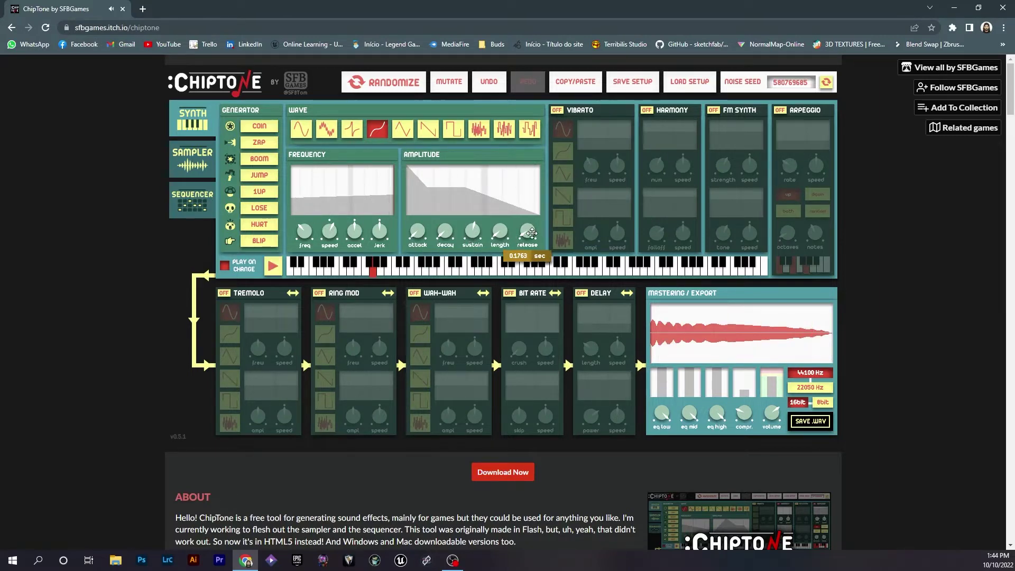
{"action": "left_click_drag", "start_coordinate": [532, 233], "coordinate": [511, 233]}
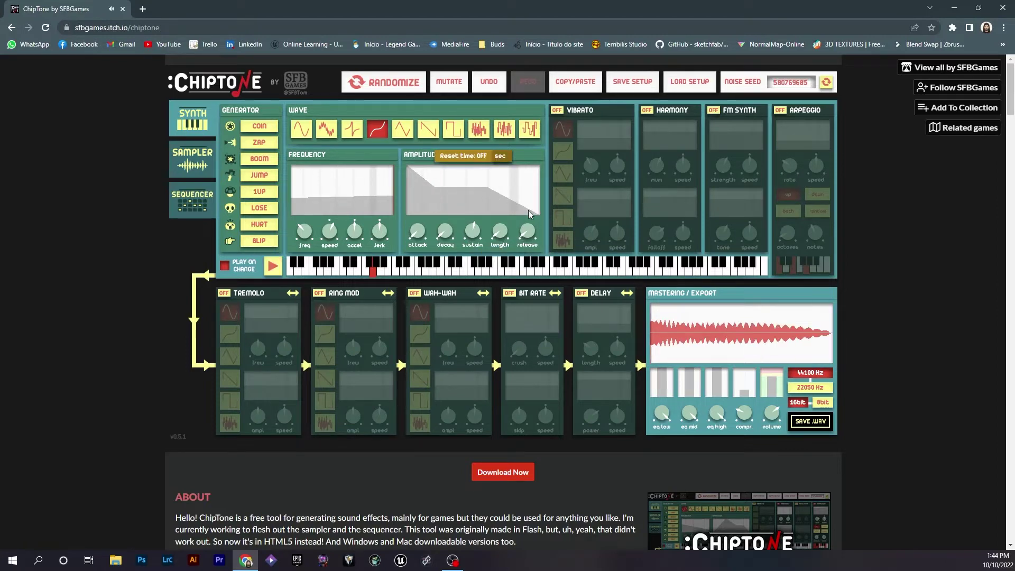
{"action": "left_click_drag", "start_coordinate": [528, 232], "coordinate": [524, 233]}
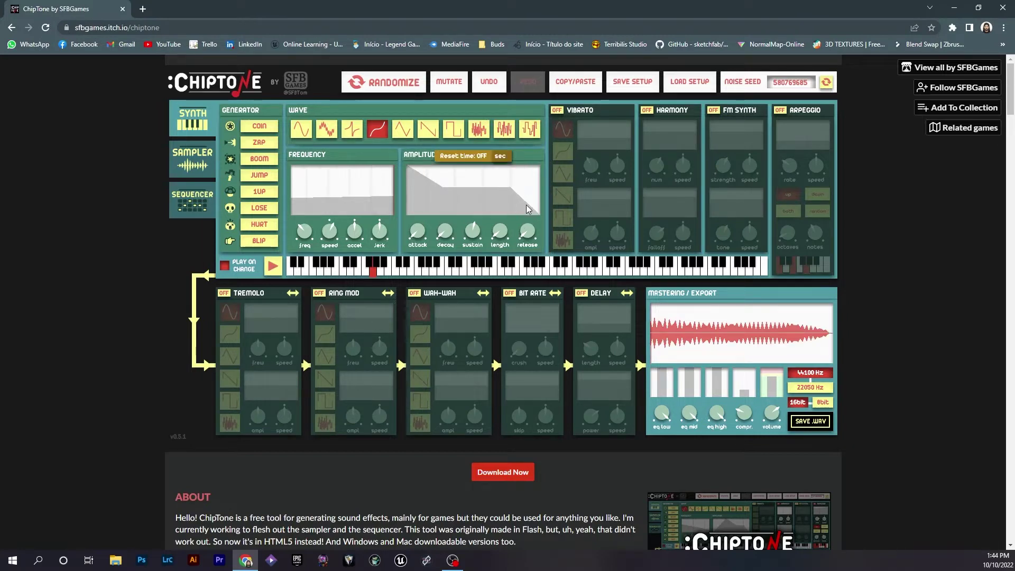
{"action": "left_click_drag", "start_coordinate": [527, 231], "coordinate": [519, 201]}
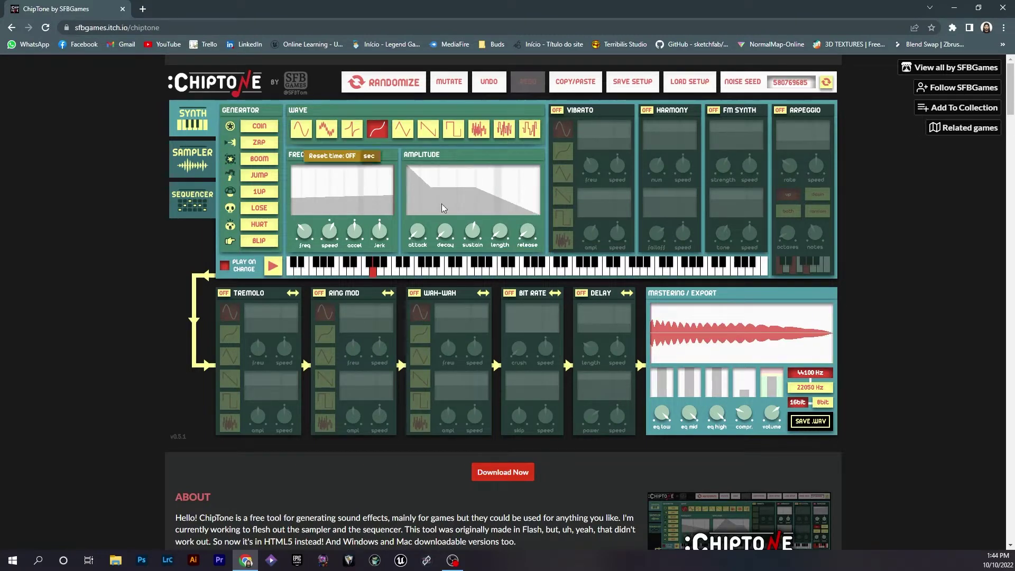
{"action": "mouse_move", "coordinate": [456, 238]}
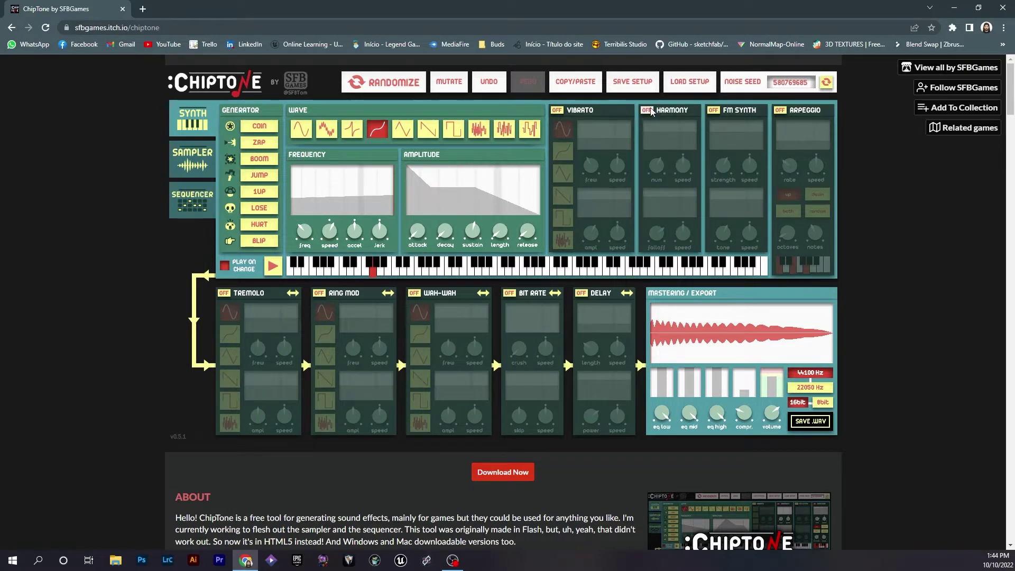
Step: Try Vibrato, Harmony and FM Synth on the sound, leaving all three off
{"action": "left_click", "coordinate": [558, 111]}
{"action": "left_click", "coordinate": [558, 111]}
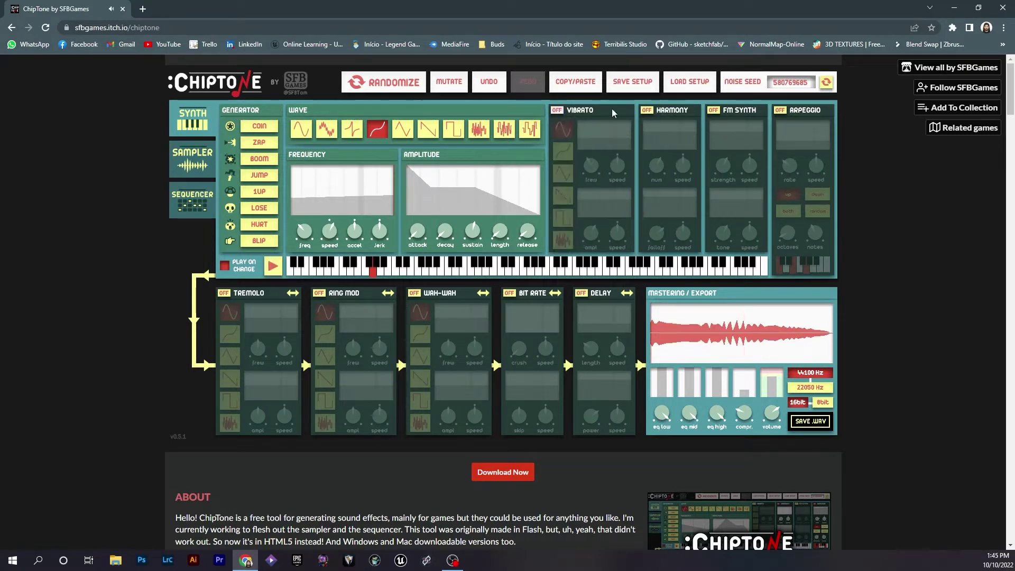
{"action": "left_click", "coordinate": [649, 110]}
{"action": "left_click", "coordinate": [649, 109]}
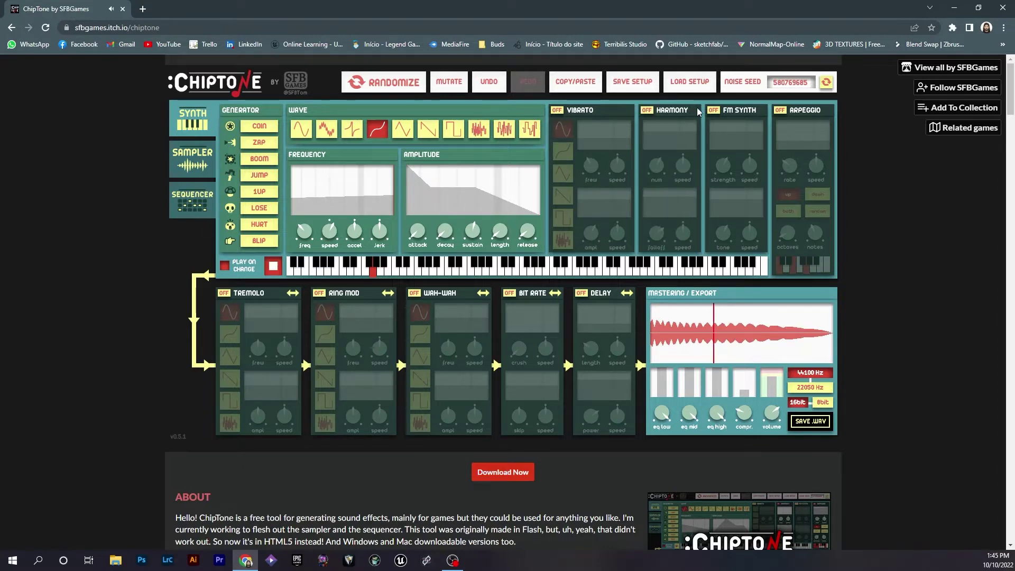
{"action": "left_click", "coordinate": [714, 110]}
{"action": "left_click", "coordinate": [714, 110]}
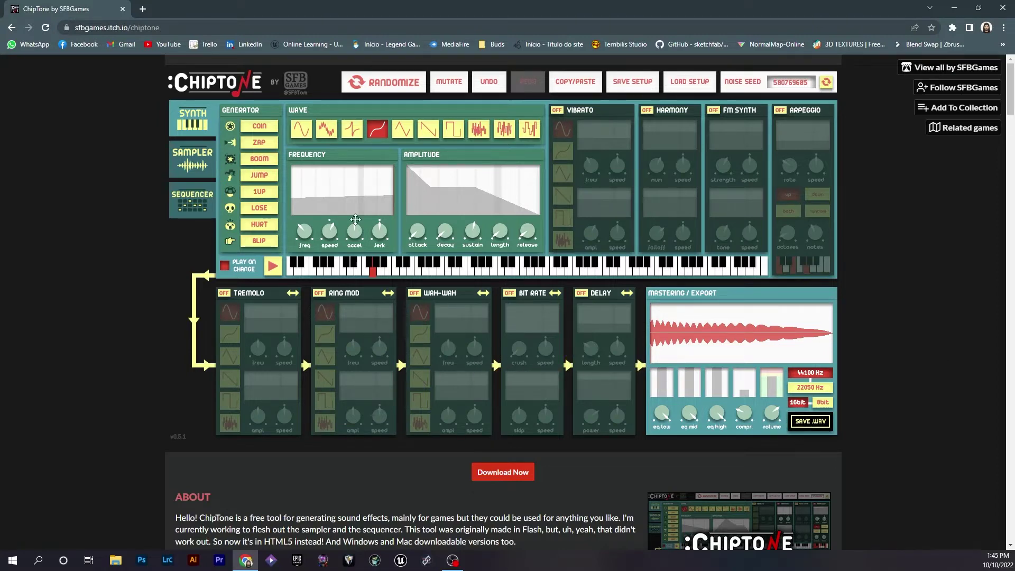
Step: Save the jump sound as a WAV file and bring up the file browser
{"action": "left_click", "coordinate": [817, 424]}
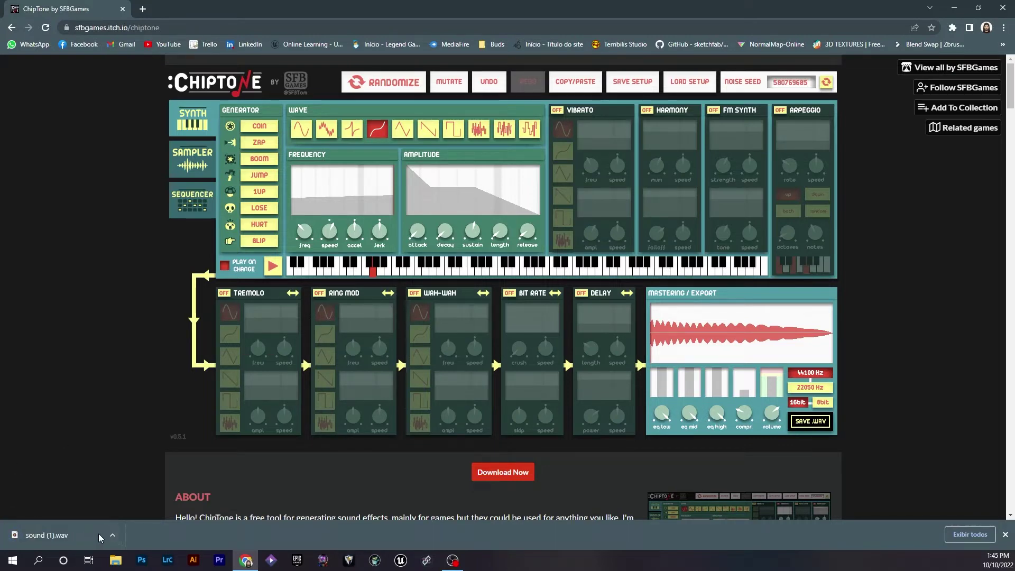
{"action": "left_click", "coordinate": [116, 562]}
{"action": "key", "text": "alt+Tab"}
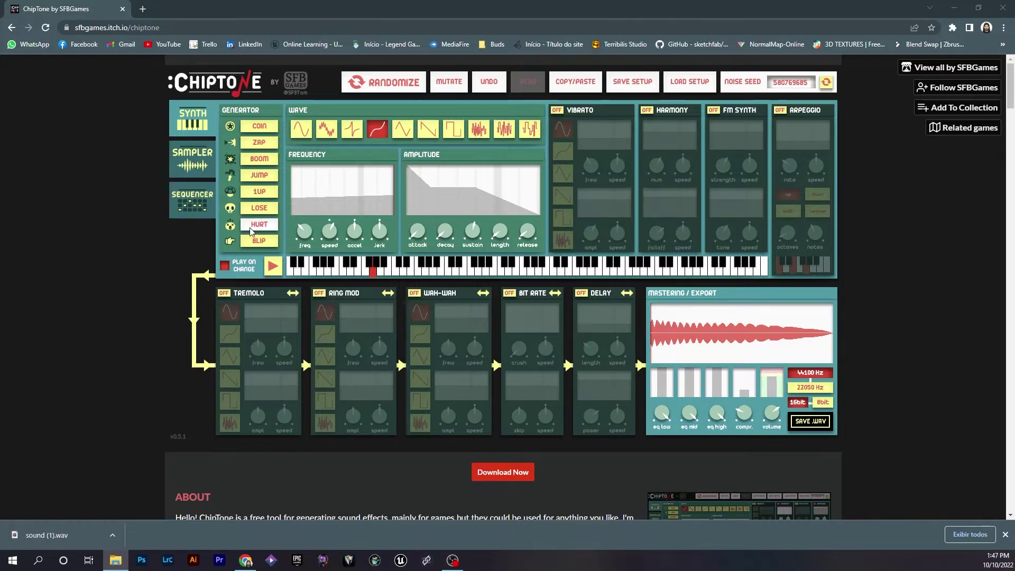
Step: Generate a HURT sound, change its wave, set Length to 0.0600 sec, and save as WAV
{"action": "left_click", "coordinate": [252, 228]}
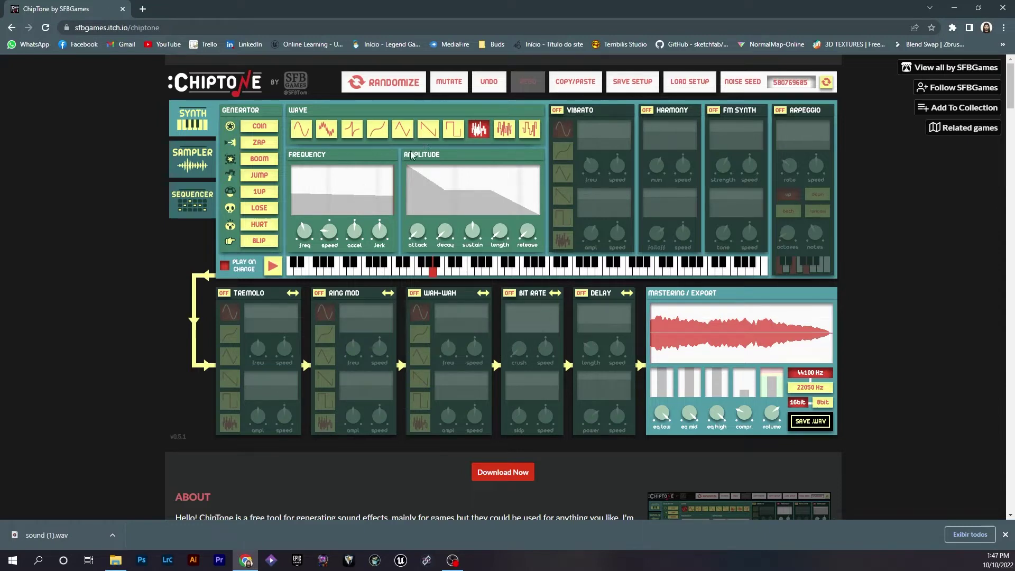
{"action": "left_click", "coordinate": [506, 134]}
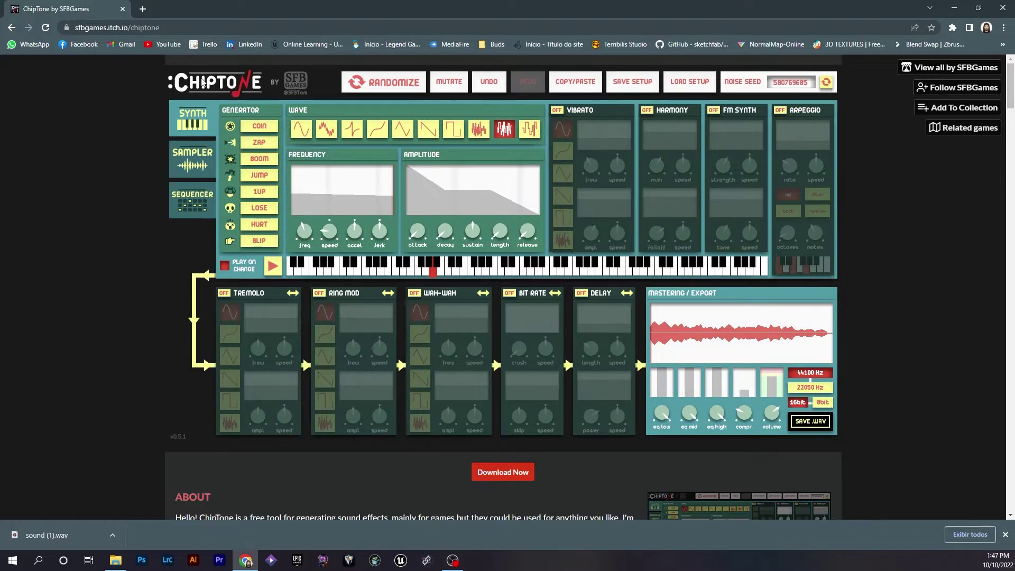
{"action": "left_click", "coordinate": [497, 130]}
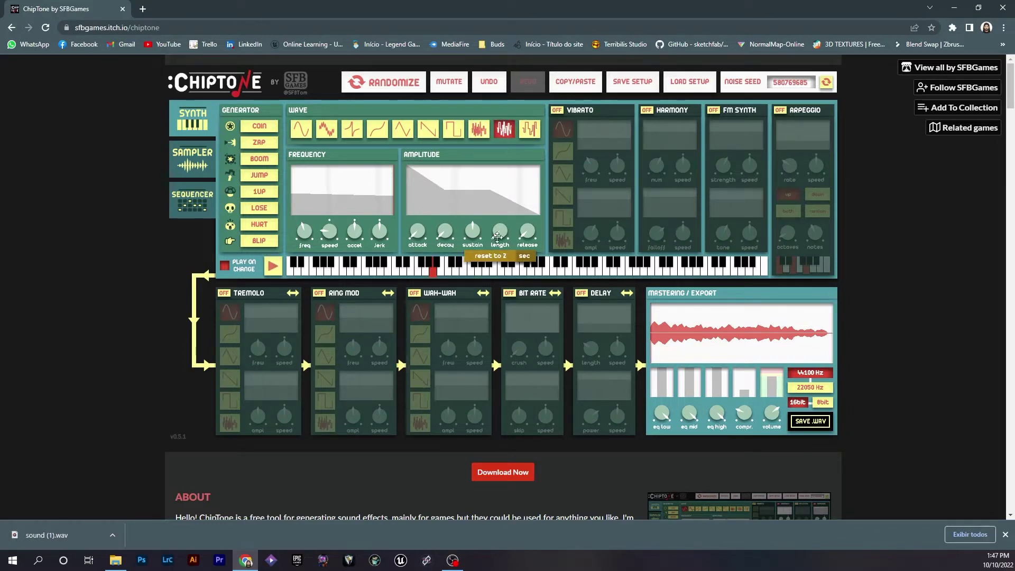
{"action": "left_click_drag", "start_coordinate": [497, 238], "coordinate": [498, 233]}
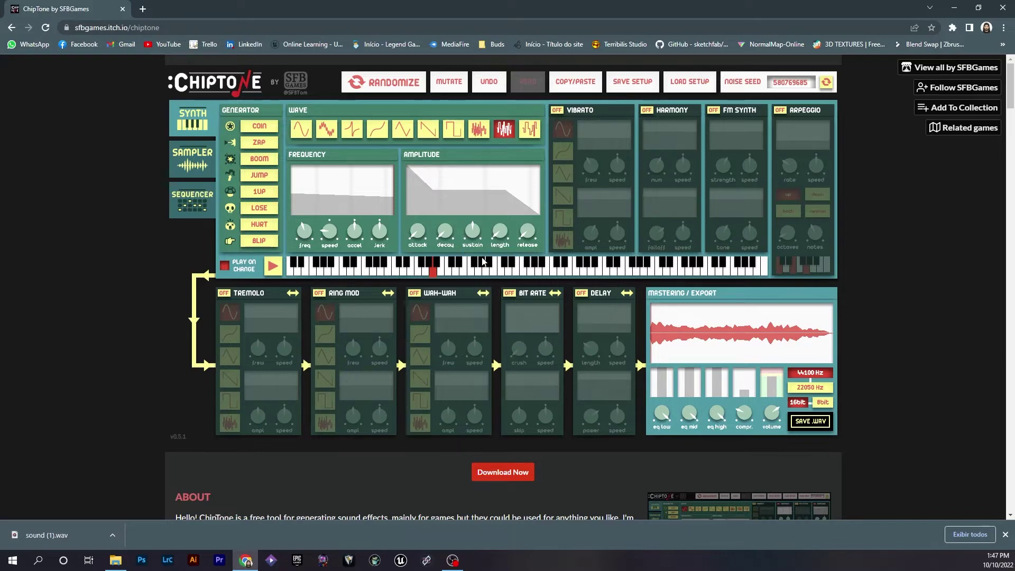
{"action": "left_click", "coordinate": [812, 421]}
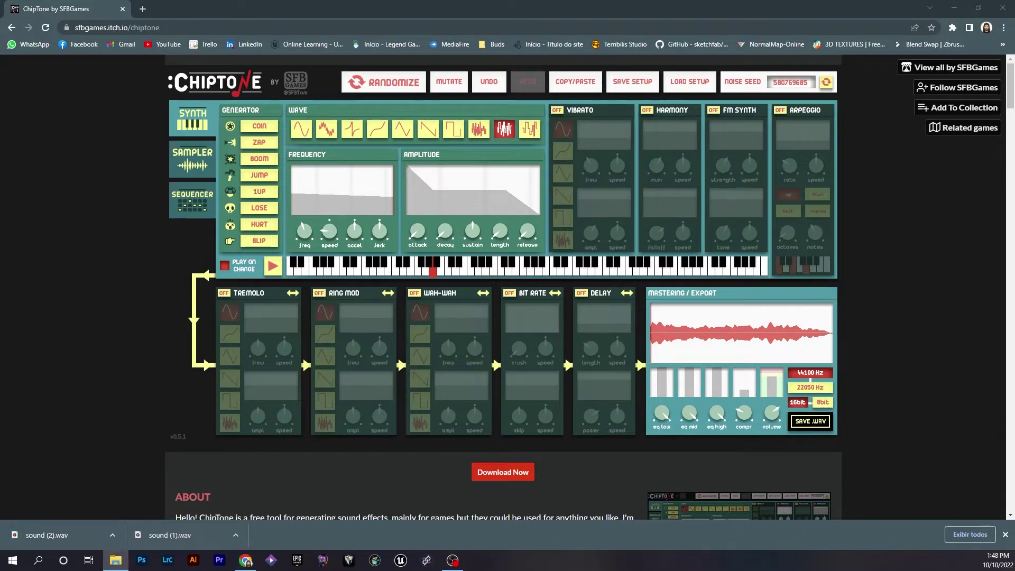
{"action": "left_click", "coordinate": [115, 561]}
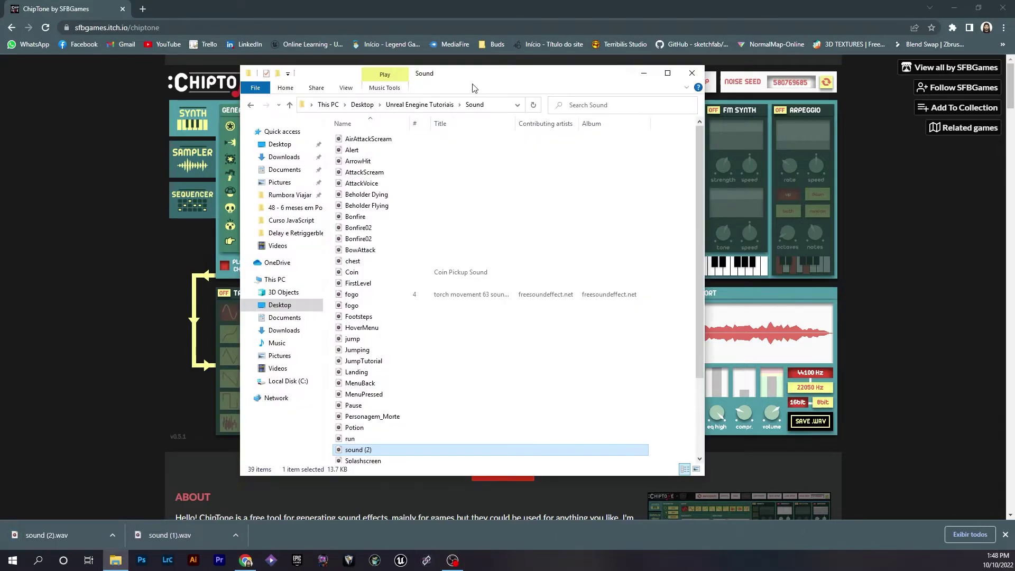
Step: Rename the downloaded sound (2) file to LandTutorial, then go to Videos > Sound Effects
{"action": "left_click", "coordinate": [667, 74]}
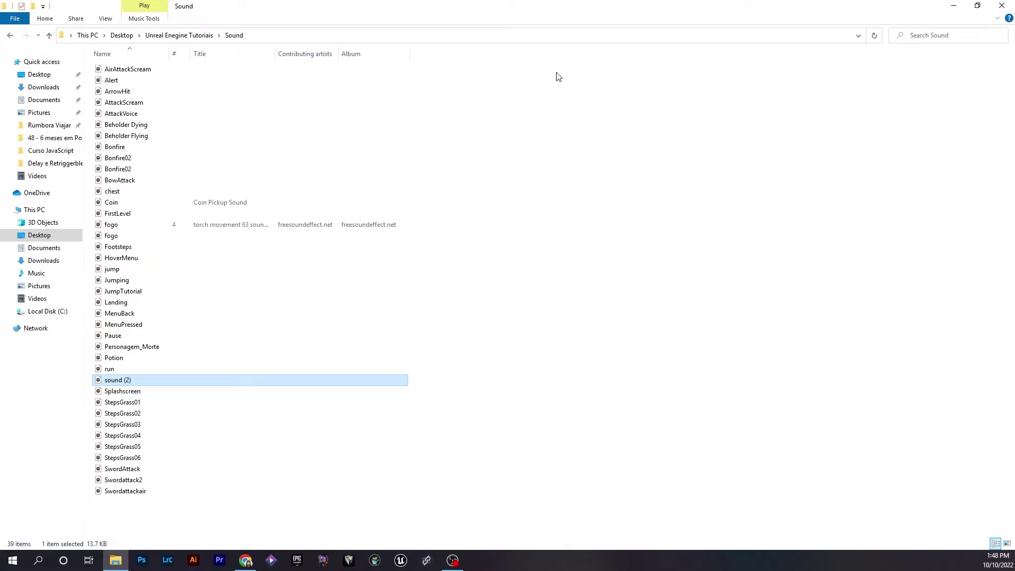
{"action": "left_click", "coordinate": [129, 379]}
{"action": "type", "text": "LandTu"}
{"action": "type", "text": "torial"}
{"action": "key", "text": "Return"}
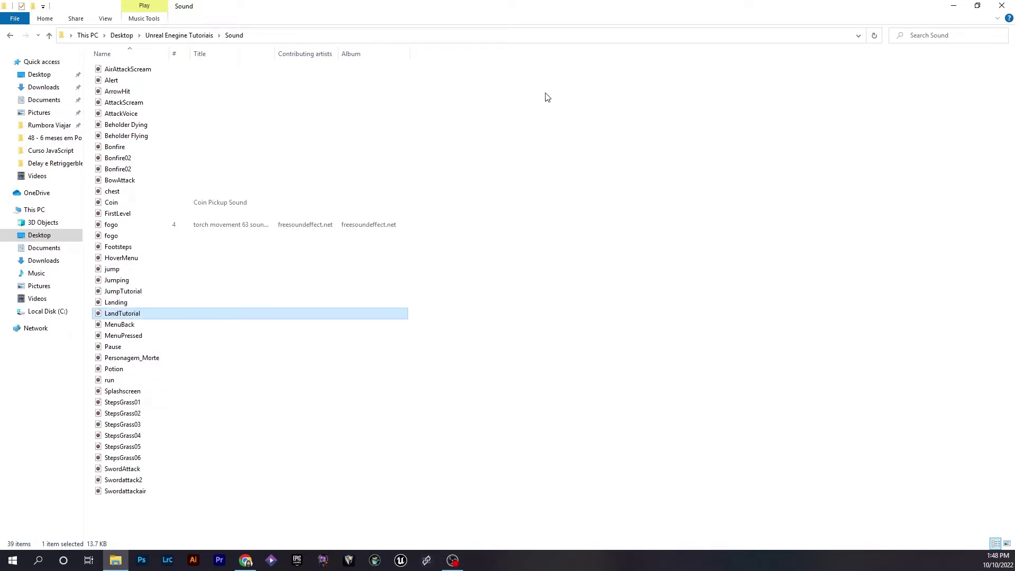
{"action": "key", "text": "alt+Left"}
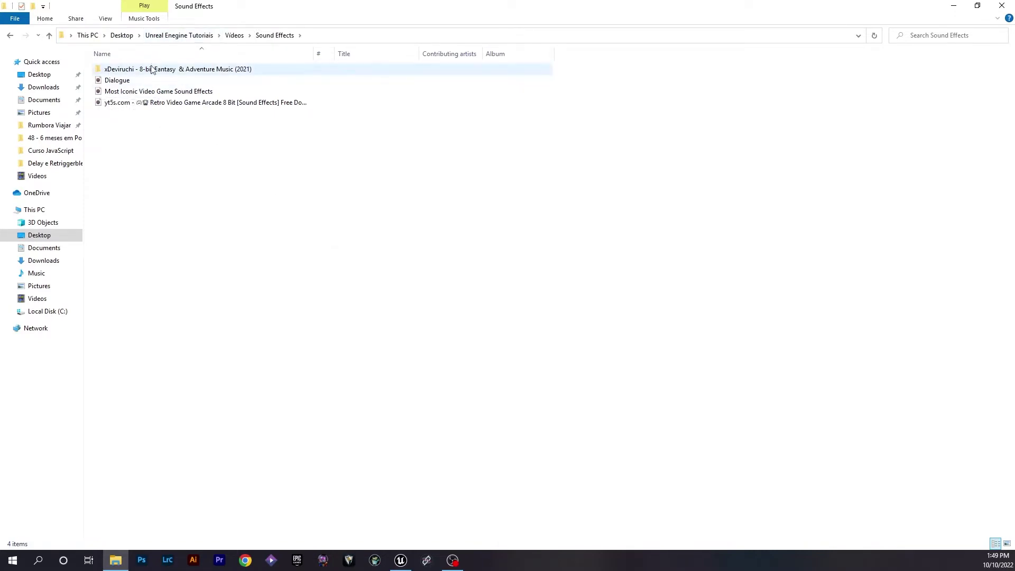
Step: Open the 8-bit Fantasy & Adventure Music (2021) folder and select its READ THIS FIRST document
{"action": "double_click", "coordinate": [128, 70]}
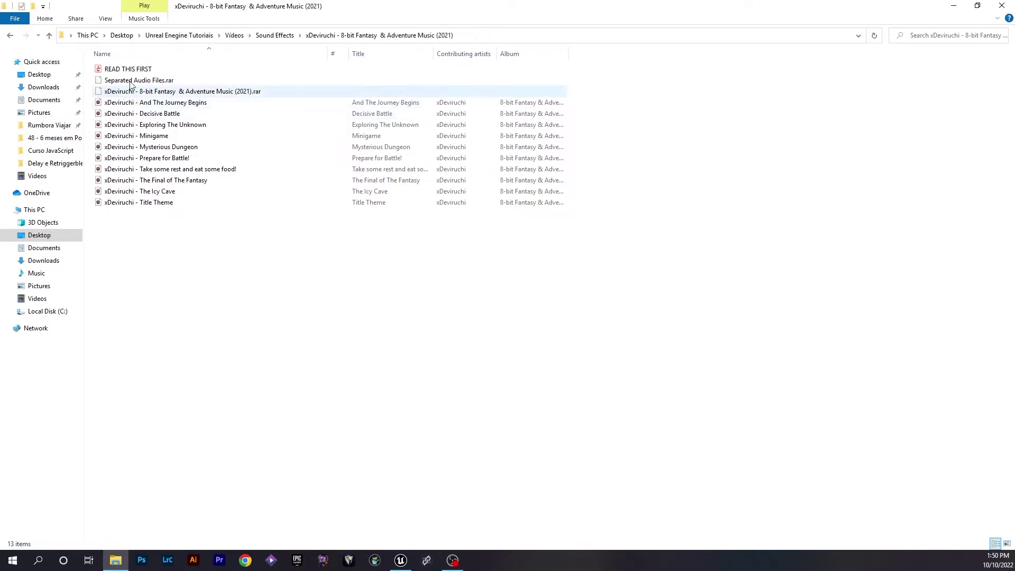
{"action": "left_click", "coordinate": [222, 69]}
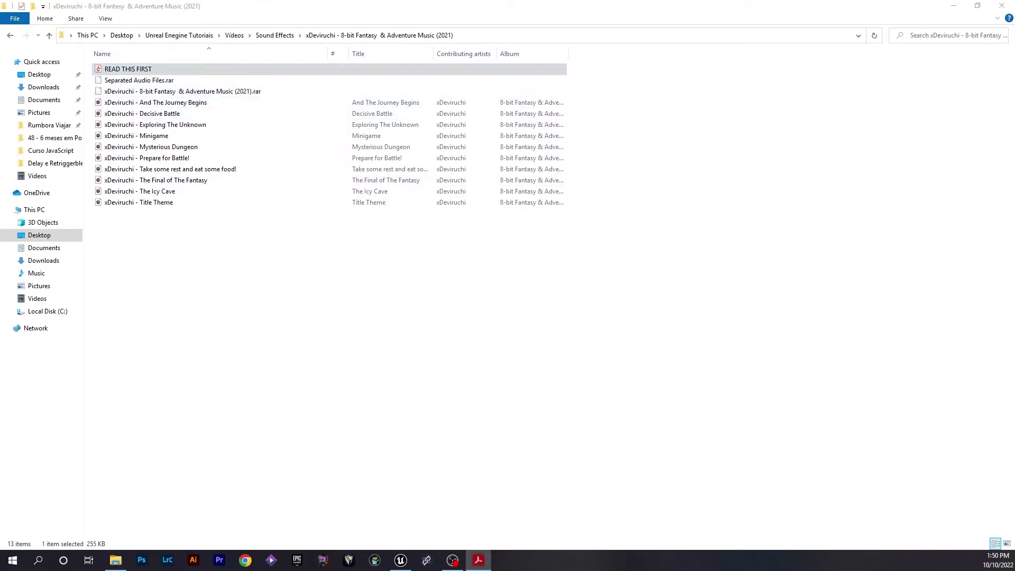
Step: Highlight the licence's commercial-use permission and required music credit, then close Acrobat Reader
{"action": "scroll", "coordinate": [331, 136], "scroll_direction": "up", "scroll_amount": 2}
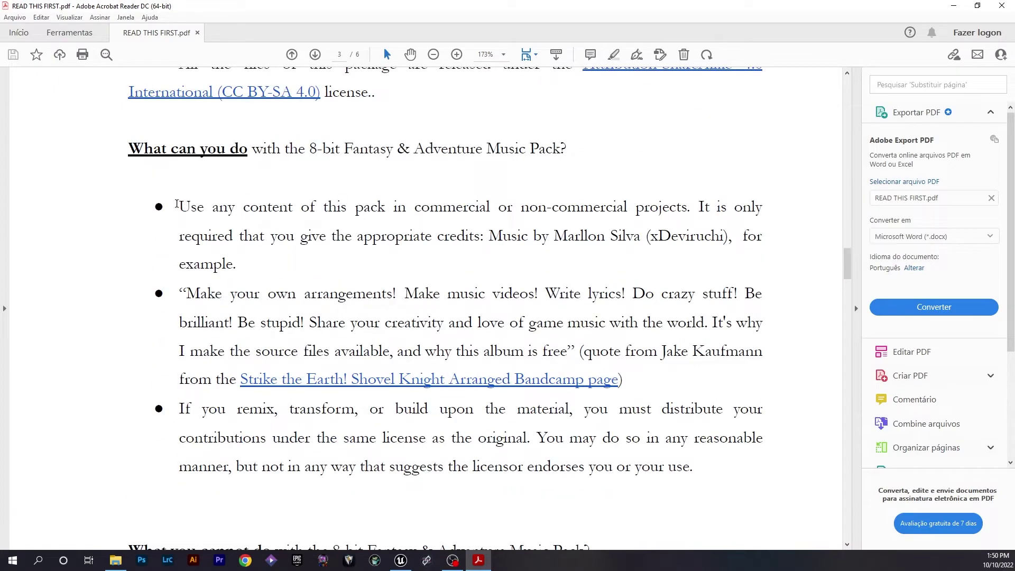
{"action": "left_click_drag", "start_coordinate": [179, 206], "coordinate": [675, 217]}
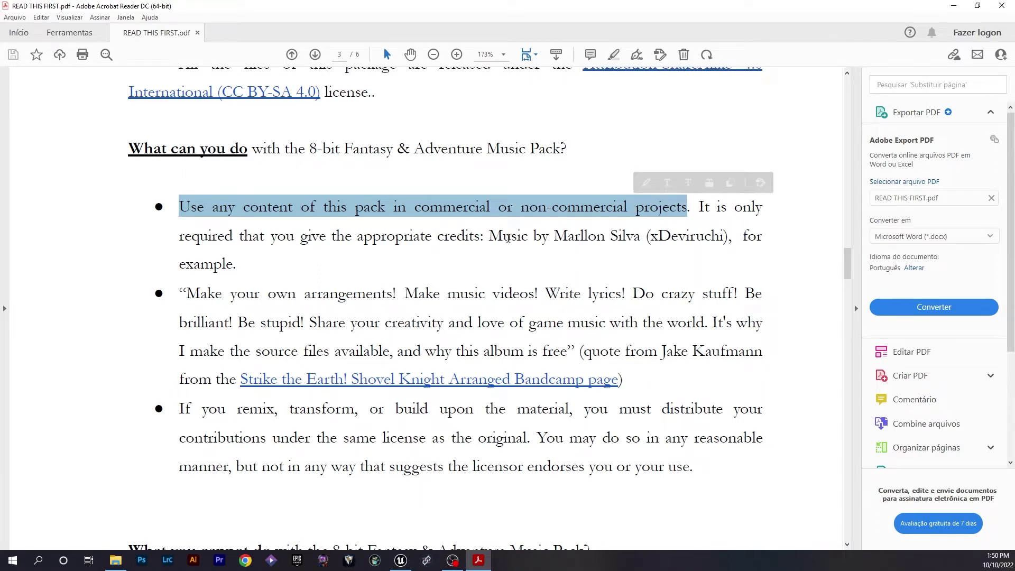
{"action": "left_click_drag", "start_coordinate": [493, 235], "coordinate": [641, 236]}
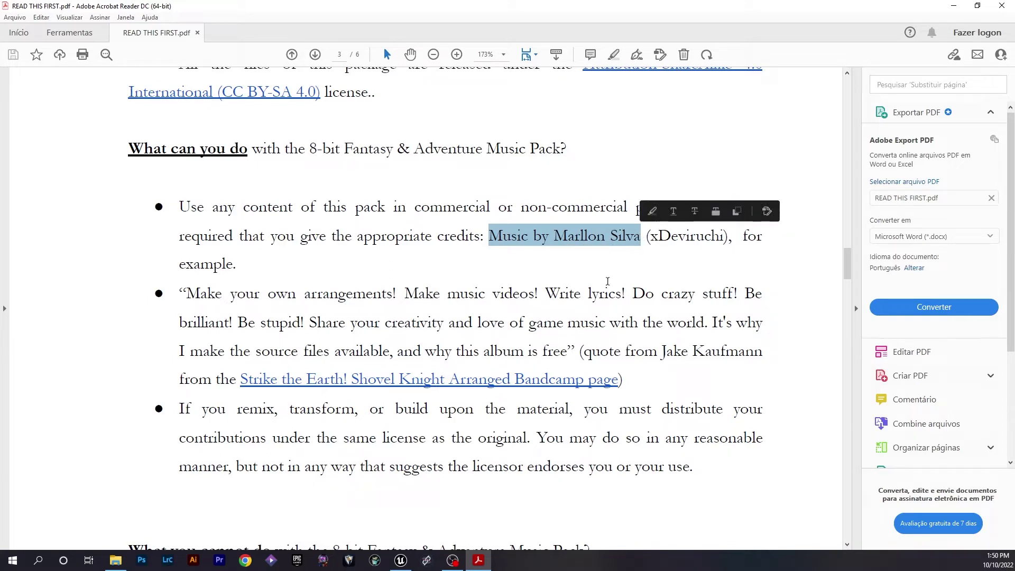
{"action": "left_click_drag", "start_coordinate": [647, 236], "coordinate": [729, 243]}
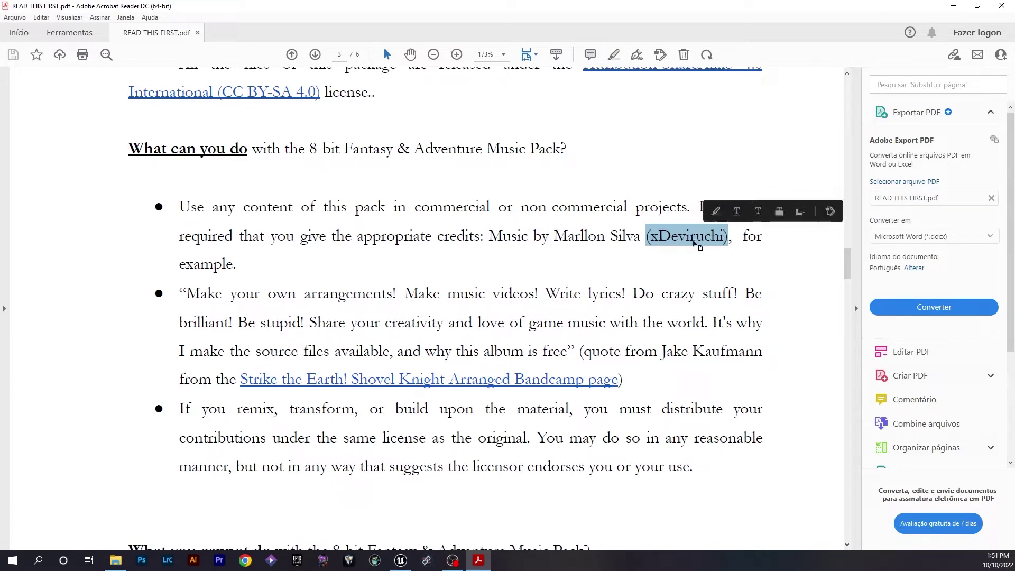
{"action": "scroll", "coordinate": [633, 249], "scroll_direction": "down", "scroll_amount": 3}
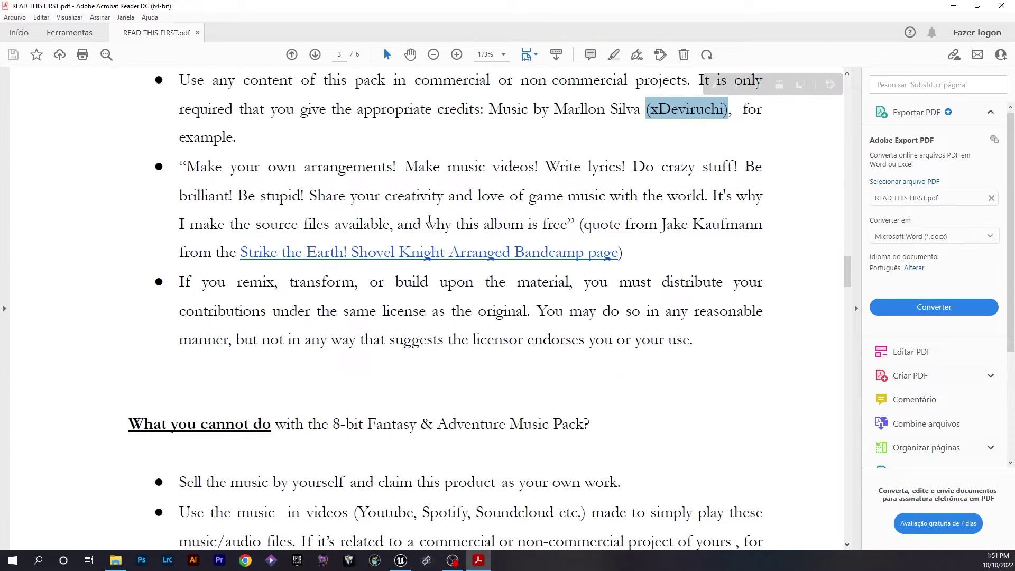
{"action": "scroll", "coordinate": [633, 250], "scroll_direction": "down", "scroll_amount": 3}
{"action": "scroll", "coordinate": [431, 220], "scroll_direction": "up", "scroll_amount": 2}
{"action": "key", "text": "ctrl+w"}
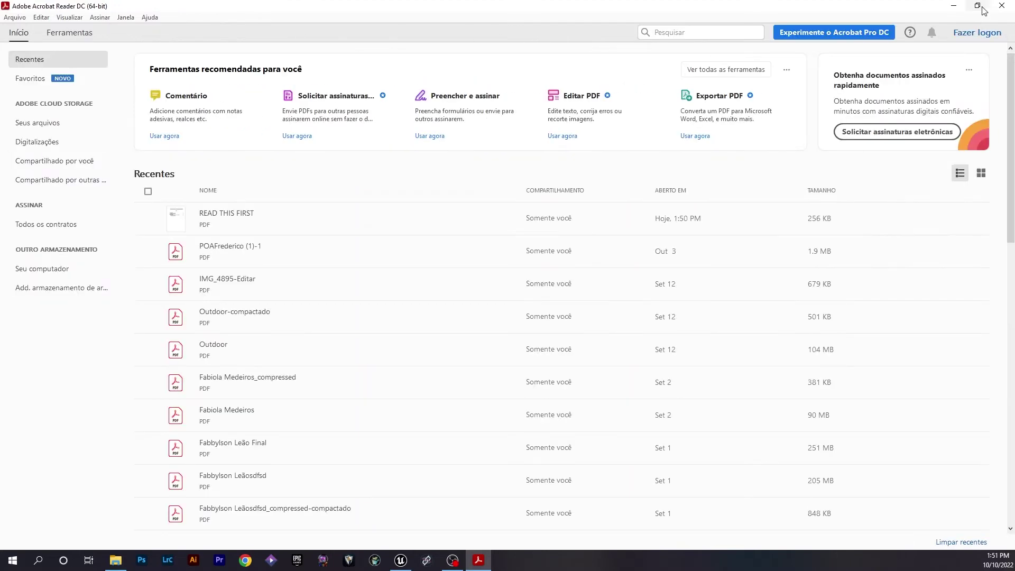
{"action": "left_click", "coordinate": [1002, 5]}
Step: Inside the Assets folder, create a new folder named Sounds and open it
{"action": "left_click", "coordinate": [534, 212]}
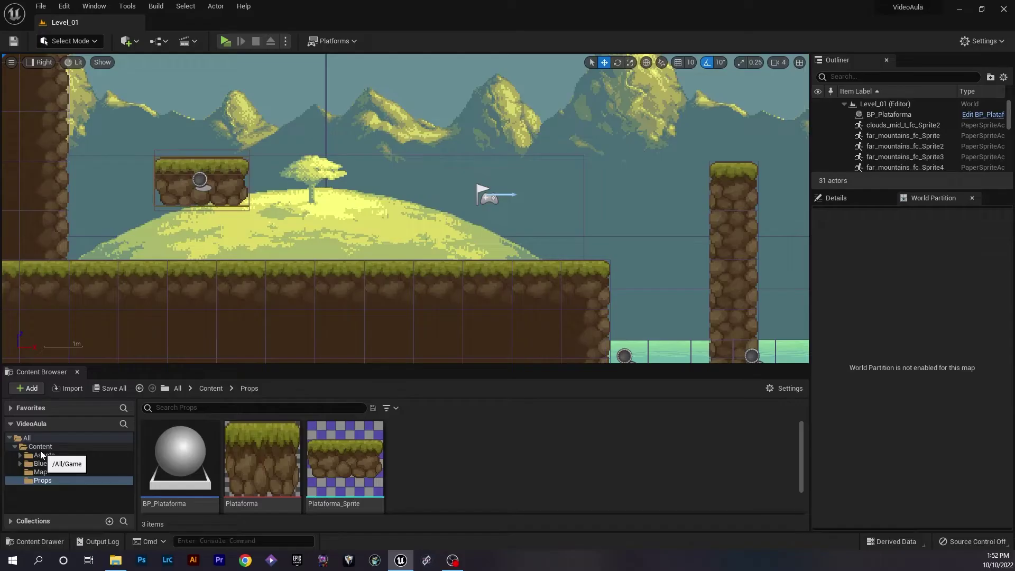
{"action": "left_click_drag", "start_coordinate": [535, 366], "coordinate": [537, 245]}
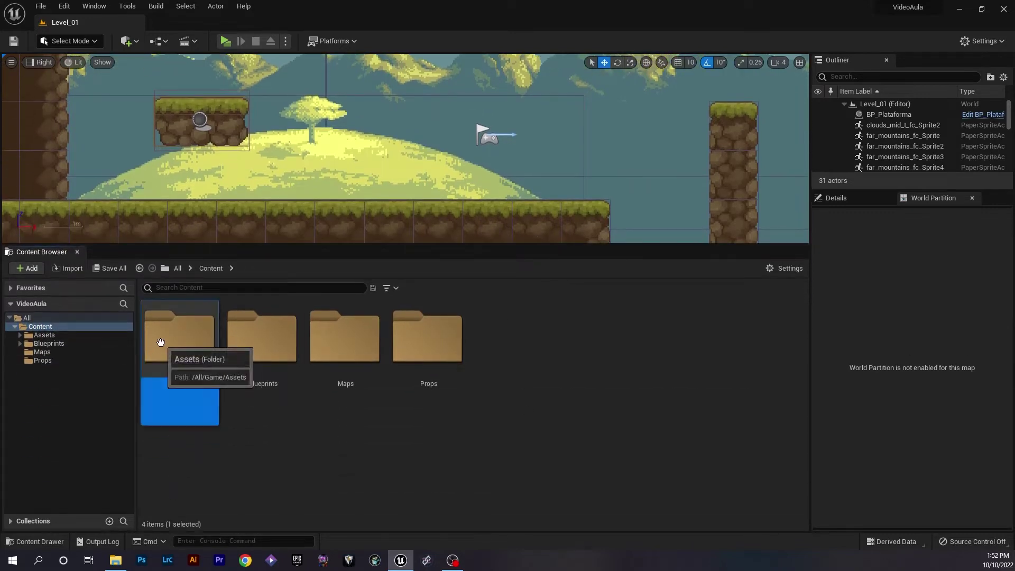
{"action": "double_click", "coordinate": [161, 341]}
{"action": "right_click", "coordinate": [608, 366]}
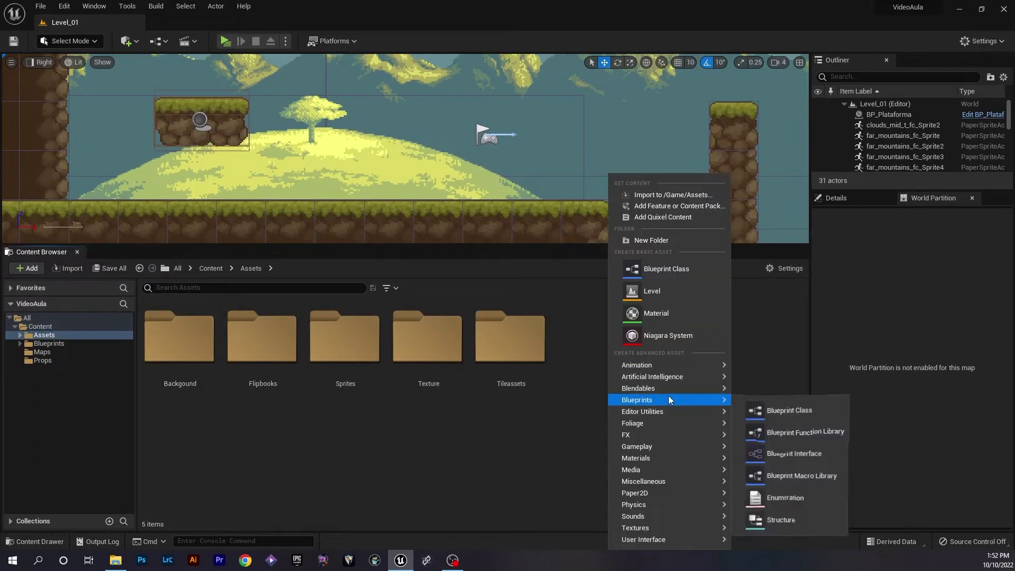
{"action": "left_click", "coordinate": [651, 240]}
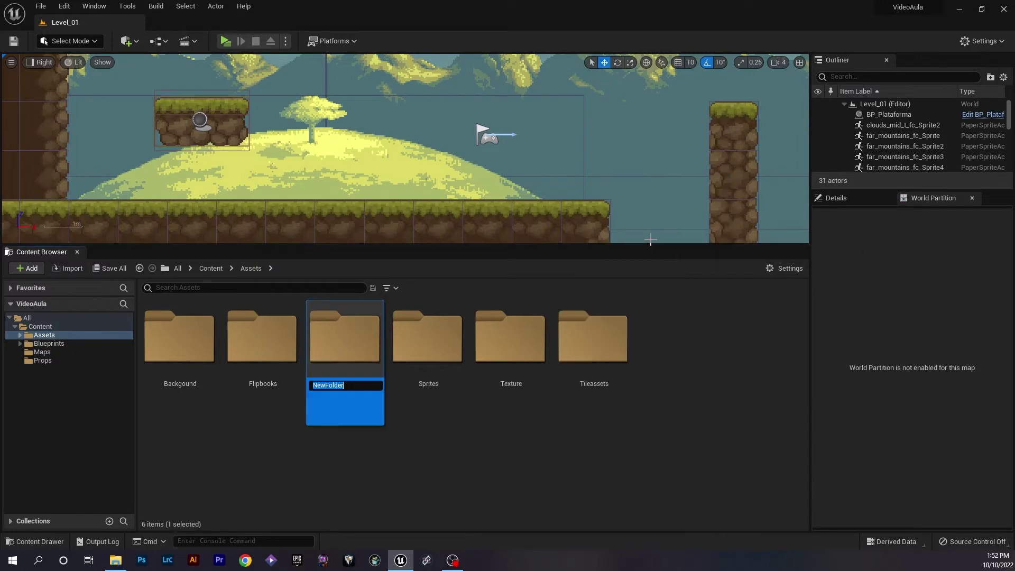
{"action": "type", "text": "Sounds"}
{"action": "key", "text": "Return"}
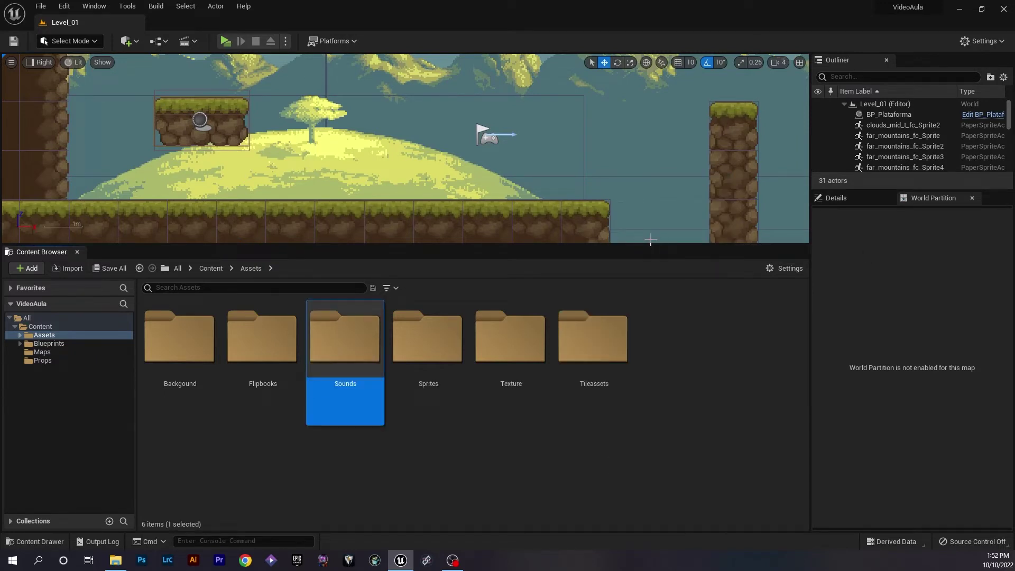
{"action": "key", "text": "Return"}
Step: Add SFX and BGM subfolders inside Sounds, then open the BGM folder
{"action": "right_click", "coordinate": [246, 360]}
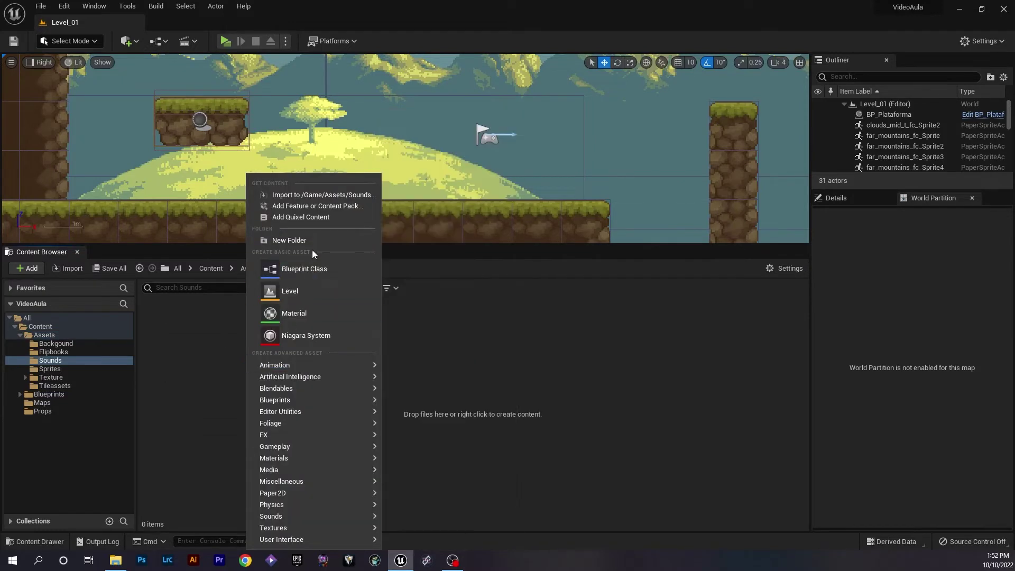
{"action": "left_click", "coordinate": [314, 239]}
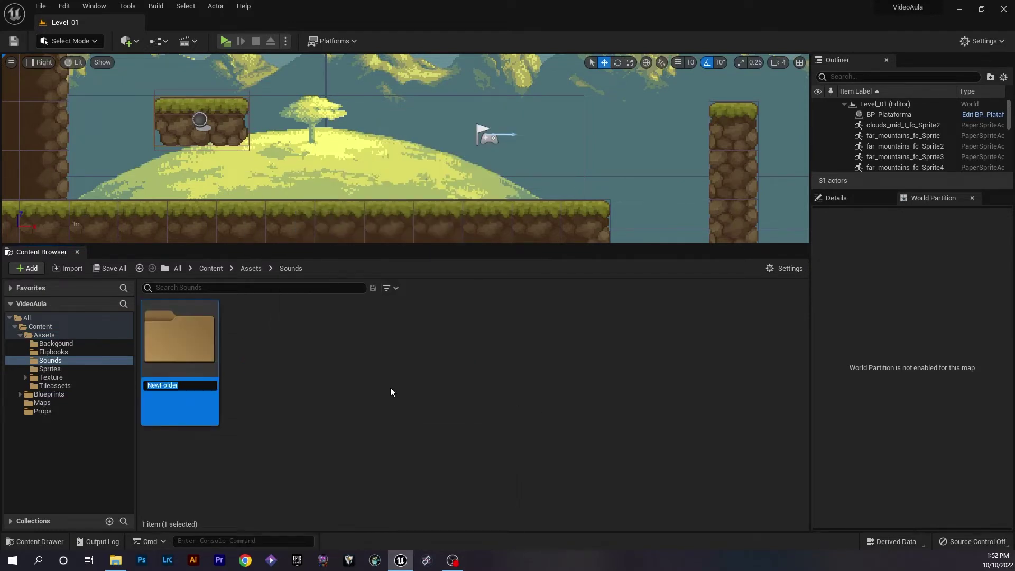
{"action": "type", "text": "SFX"}
{"action": "key", "text": "Return"}
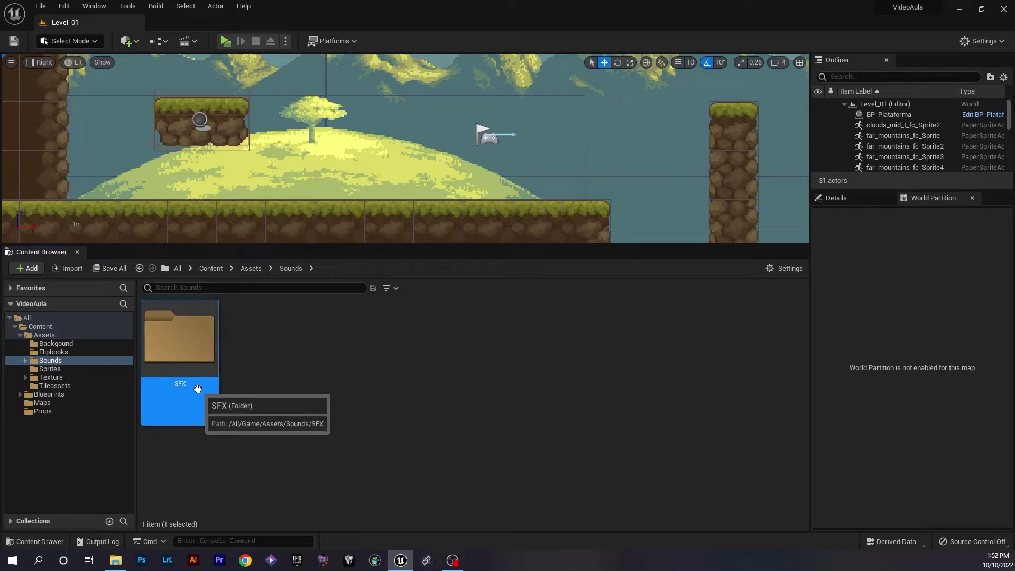
{"action": "right_click", "coordinate": [306, 338]}
{"action": "left_click", "coordinate": [388, 234]}
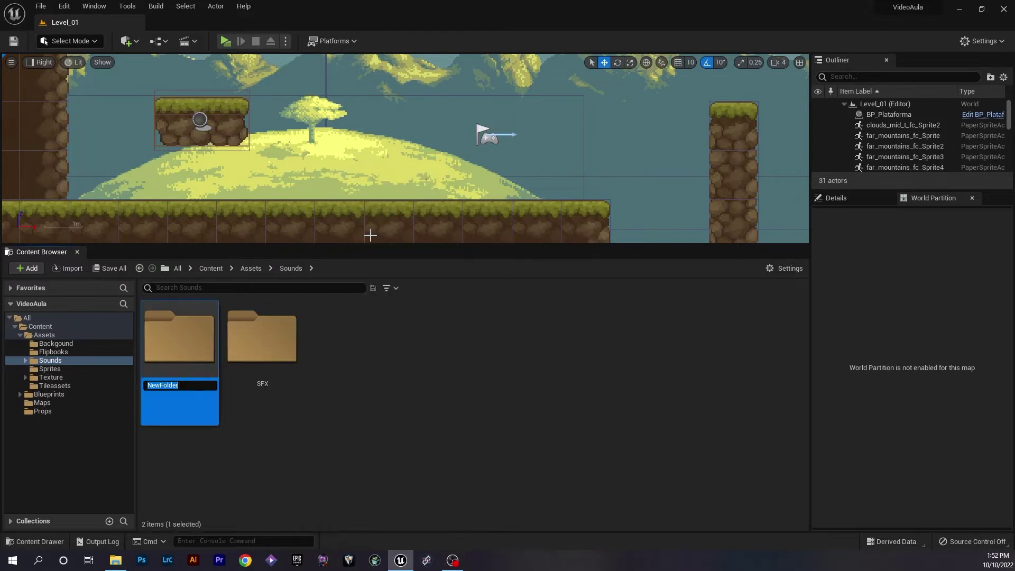
{"action": "type", "text": "BG"}
{"action": "key", "text": "ctrl+a"}
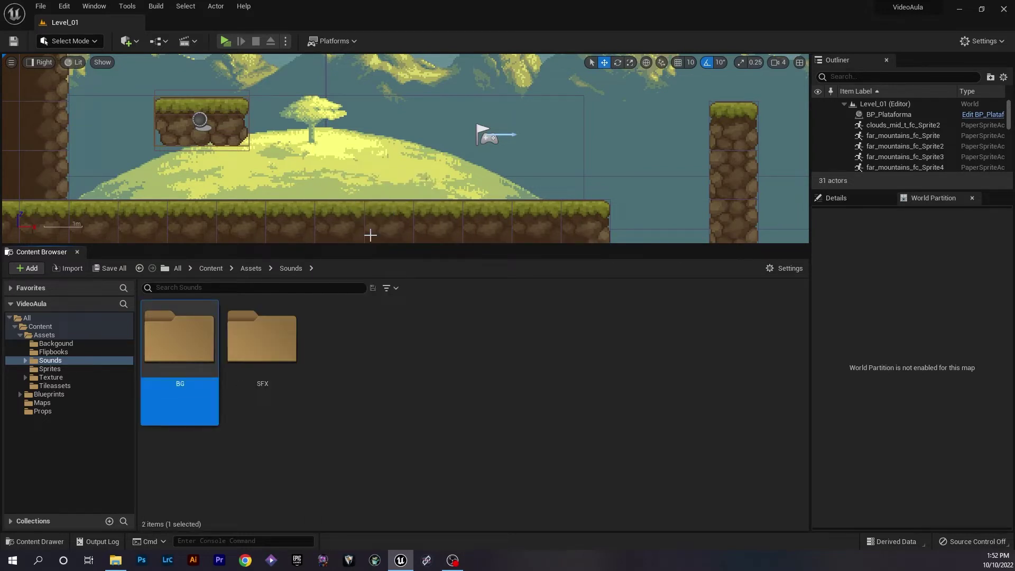
{"action": "key", "text": "Right"}
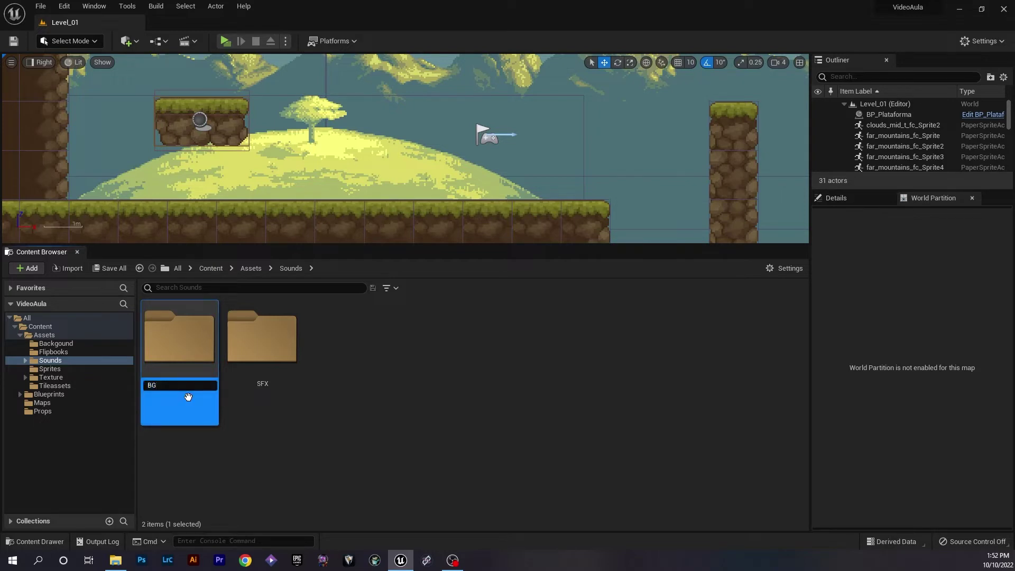
{"action": "double_click", "coordinate": [182, 357]}
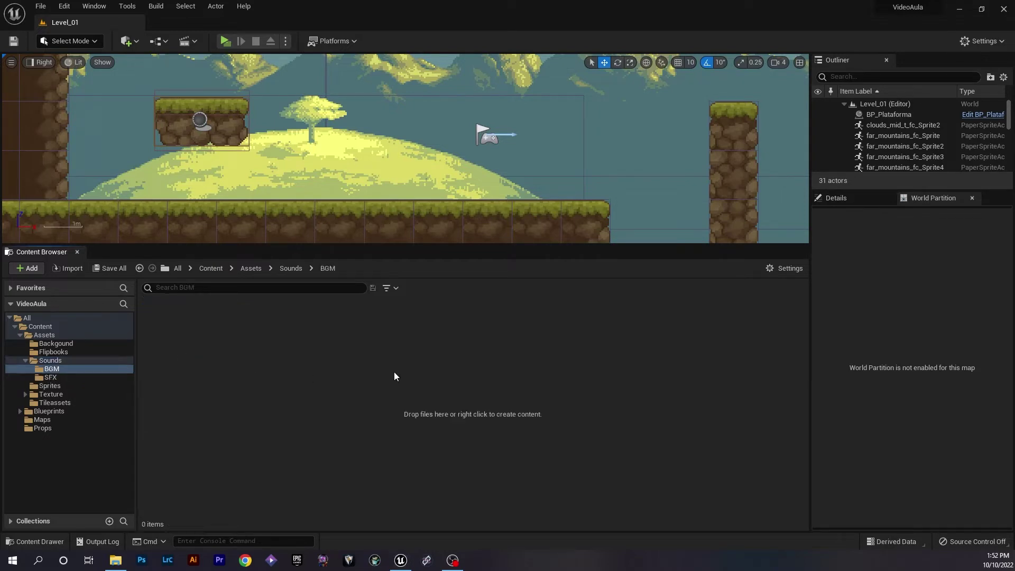
{"action": "key", "text": "alt+Tab"}
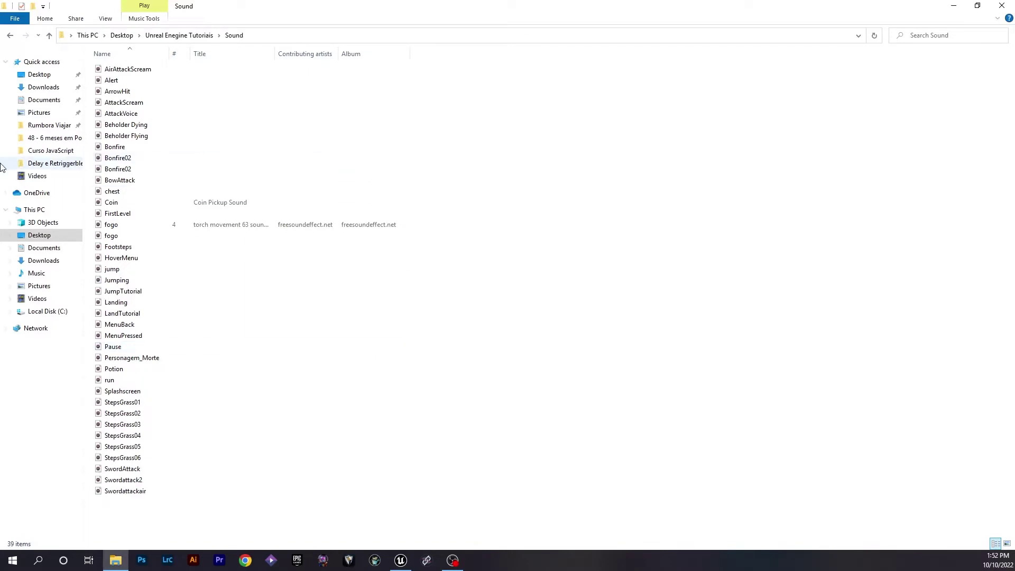
Step: Import the Exploring The Unknown music track into the BGM folder
{"action": "left_click", "coordinate": [50, 36]}
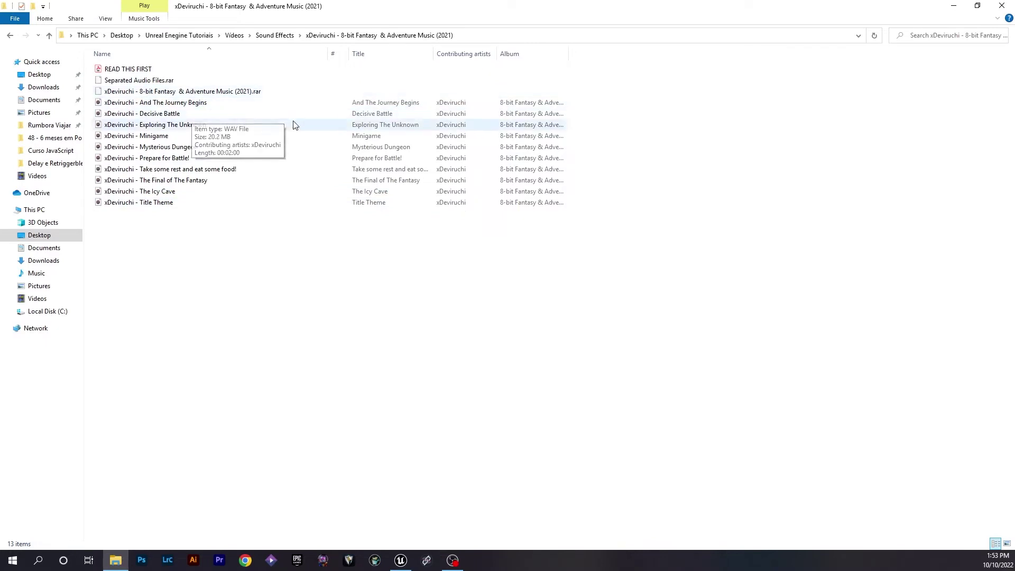
{"action": "double_click", "coordinate": [158, 131]}
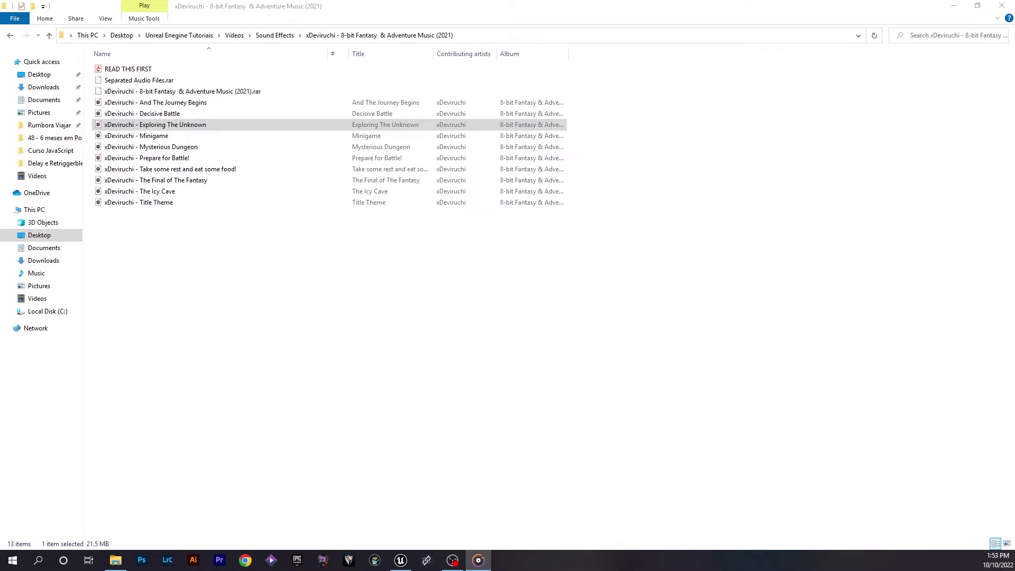
{"action": "left_click", "coordinate": [217, 339]}
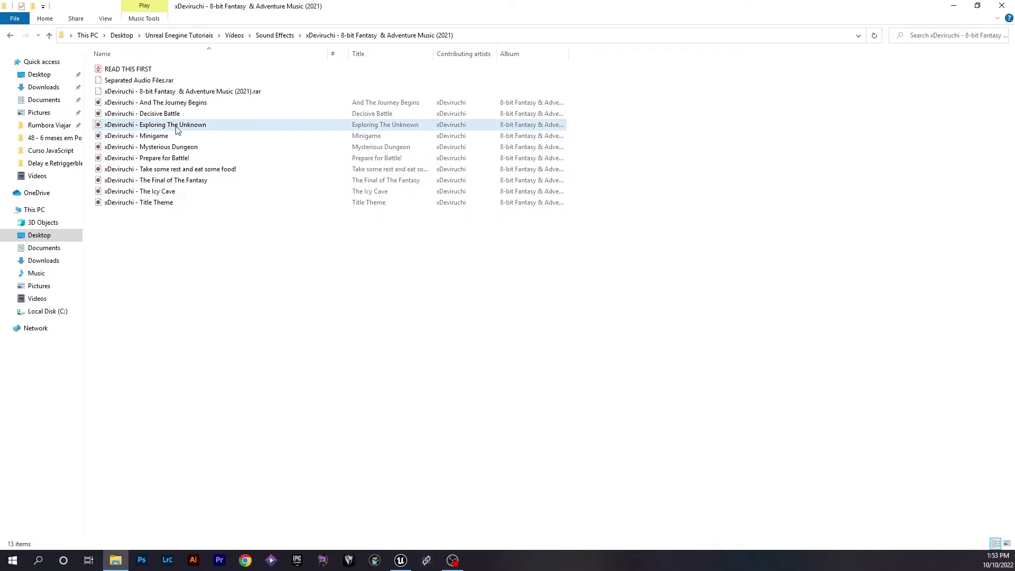
{"action": "left_click_drag", "start_coordinate": [149, 127], "coordinate": [437, 362]}
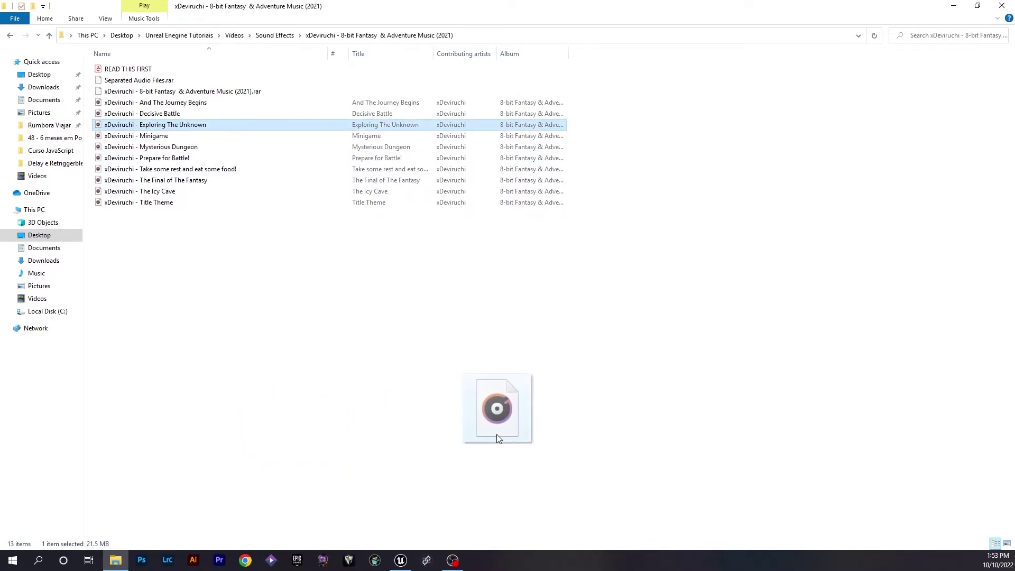
{"action": "left_click_drag", "start_coordinate": [437, 362], "coordinate": [266, 402]}
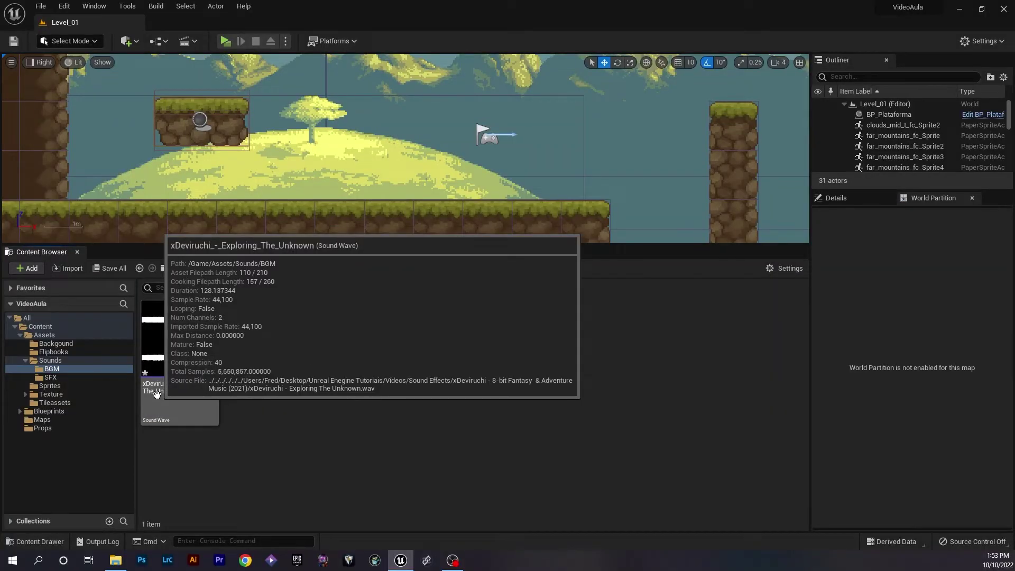
{"action": "key", "text": "alt+Tab"}
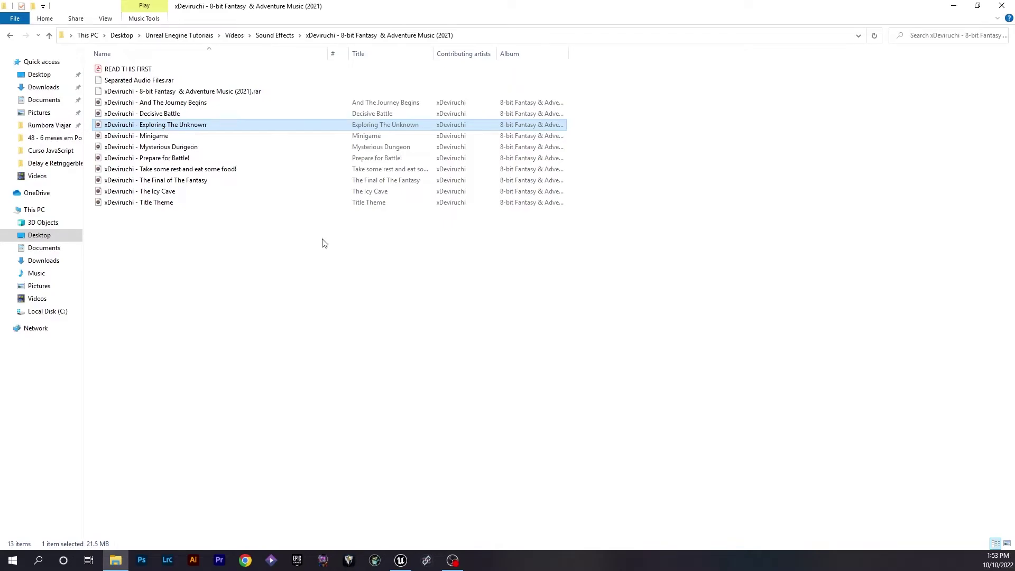
{"action": "key", "text": "alt+Tab"}
Step: Import JumpTutorial and LandTutorial into the SFX folder, then view the BGM folder
{"action": "left_click", "coordinate": [55, 378]}
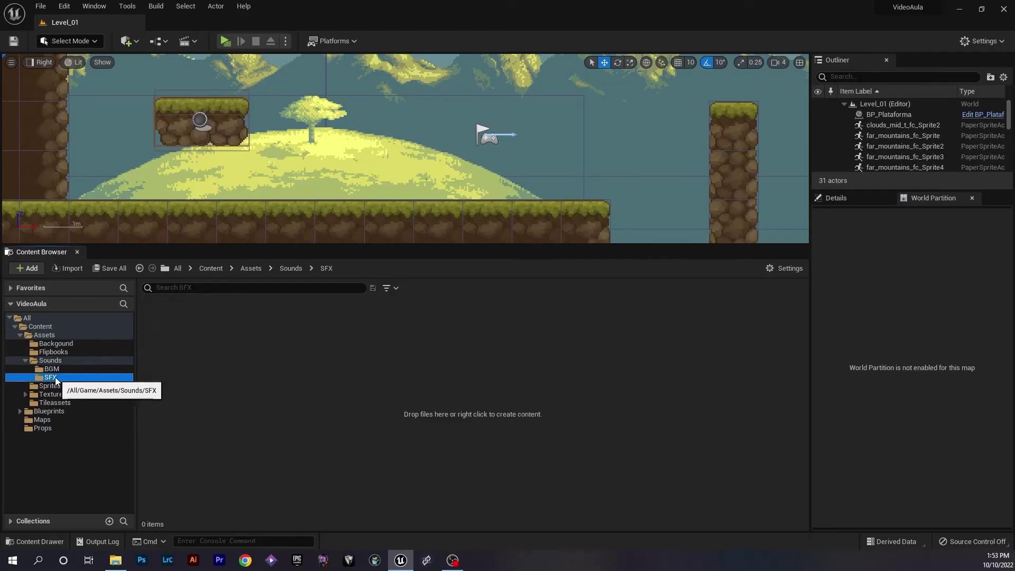
{"action": "key", "text": "alt+Tab"}
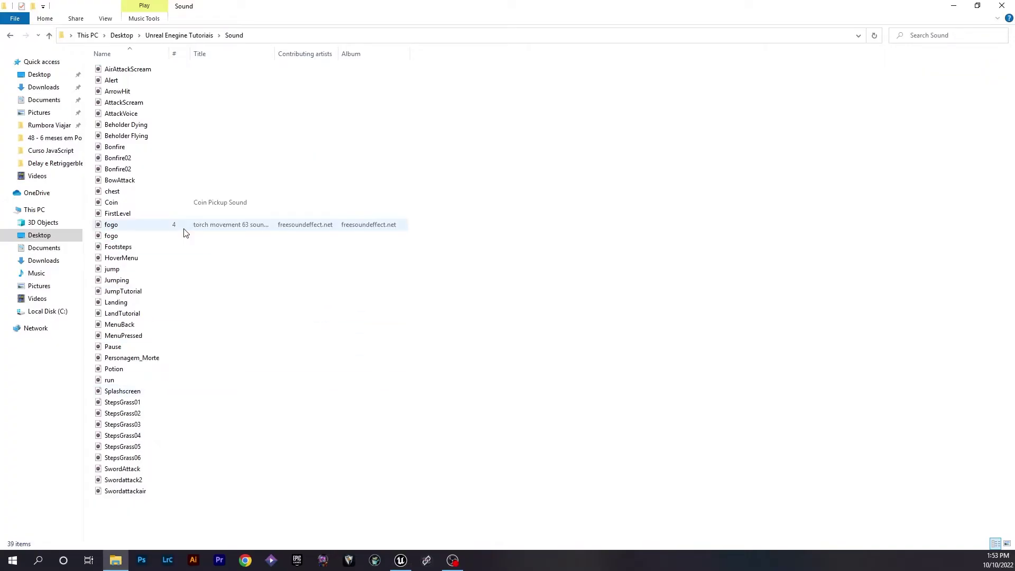
{"action": "key", "text": "alt+Tab"}
{"action": "left_click_drag", "start_coordinate": [391, 362], "coordinate": [285, 376]}
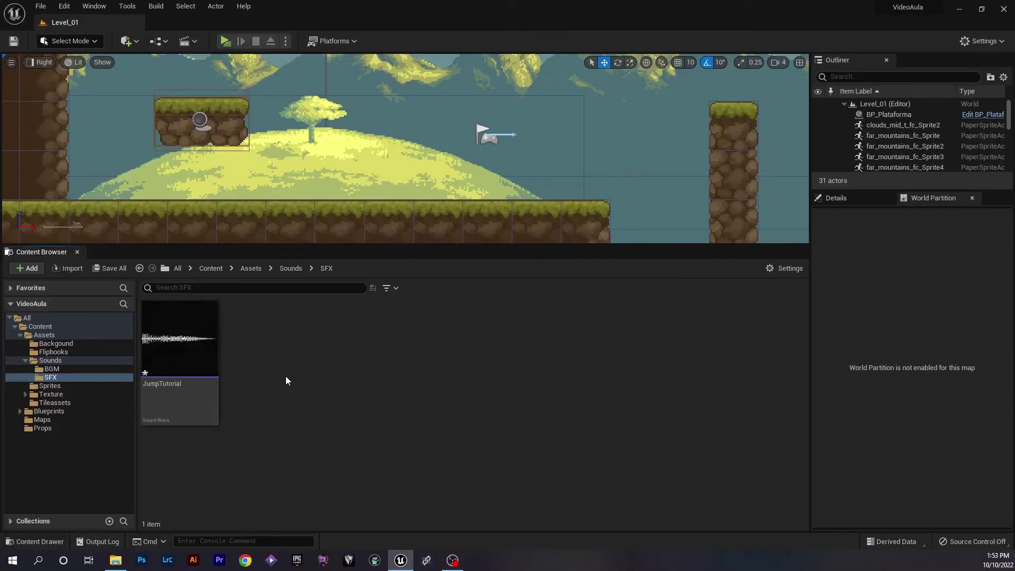
{"action": "key", "text": "alt+Tab"}
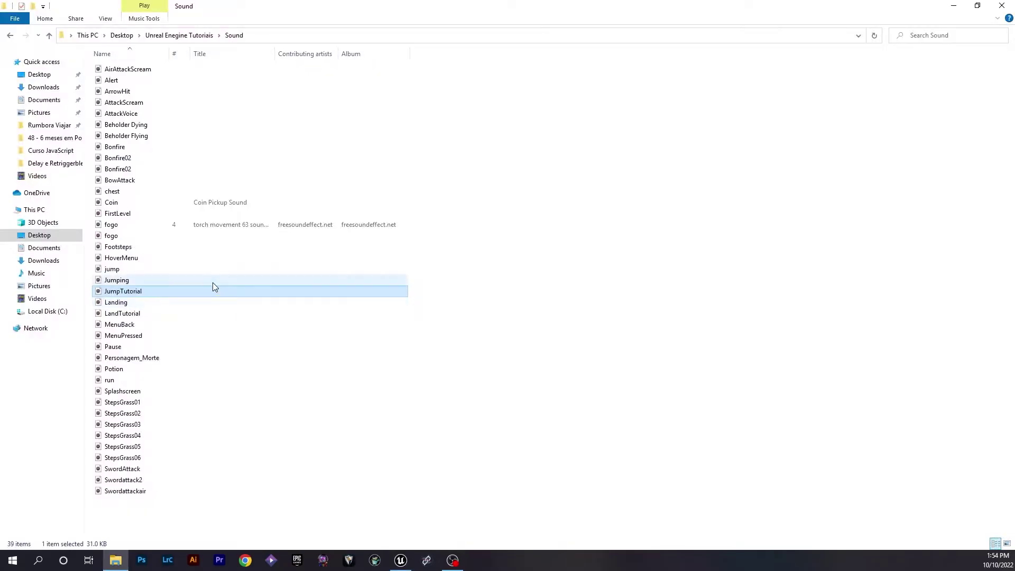
{"action": "mouse_move", "coordinate": [122, 313]}
{"action": "left_mouse_down"}
{"action": "mouse_move", "coordinate": [301, 392]}
{"action": "mouse_move", "coordinate": [298, 399]}
{"action": "left_mouse_up"}
{"action": "key", "text": "alt+Tab"}
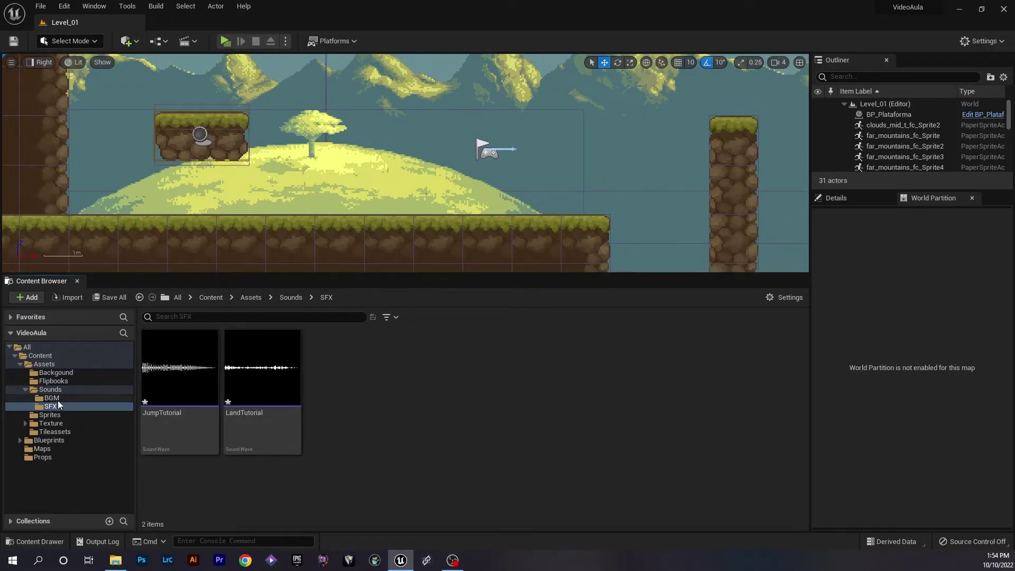
{"action": "left_click", "coordinate": [51, 398]}
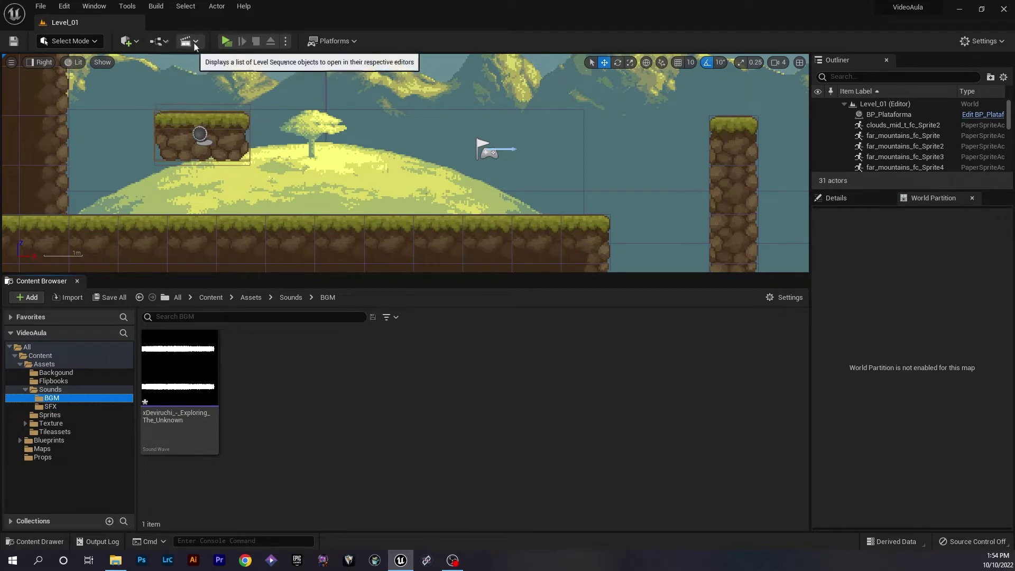
{"action": "left_click", "coordinate": [158, 40]}
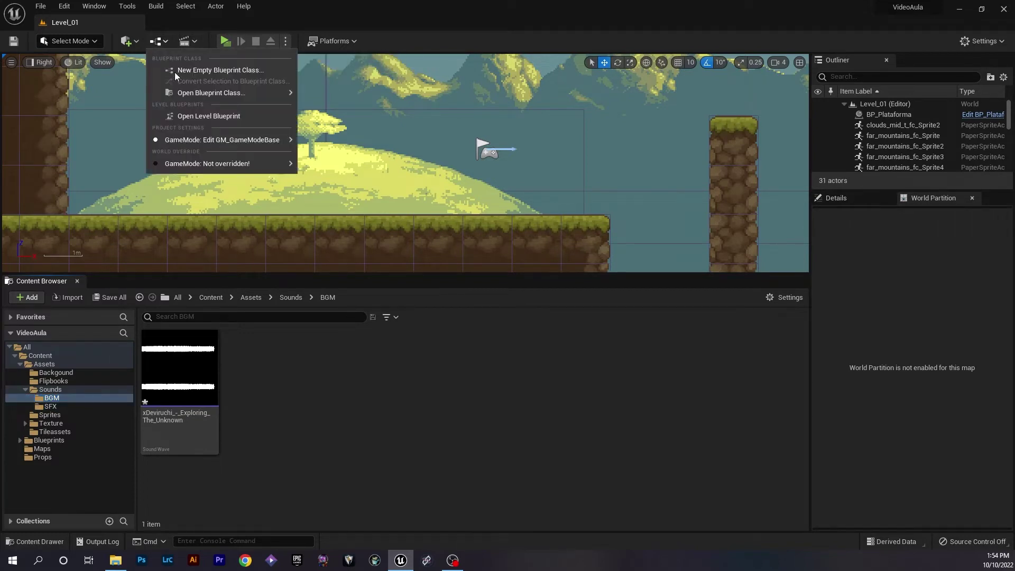
Step: Open Level_01's Level Blueprint, maximize its editor, and select Event BeginPlay
{"action": "left_click", "coordinate": [236, 118]}
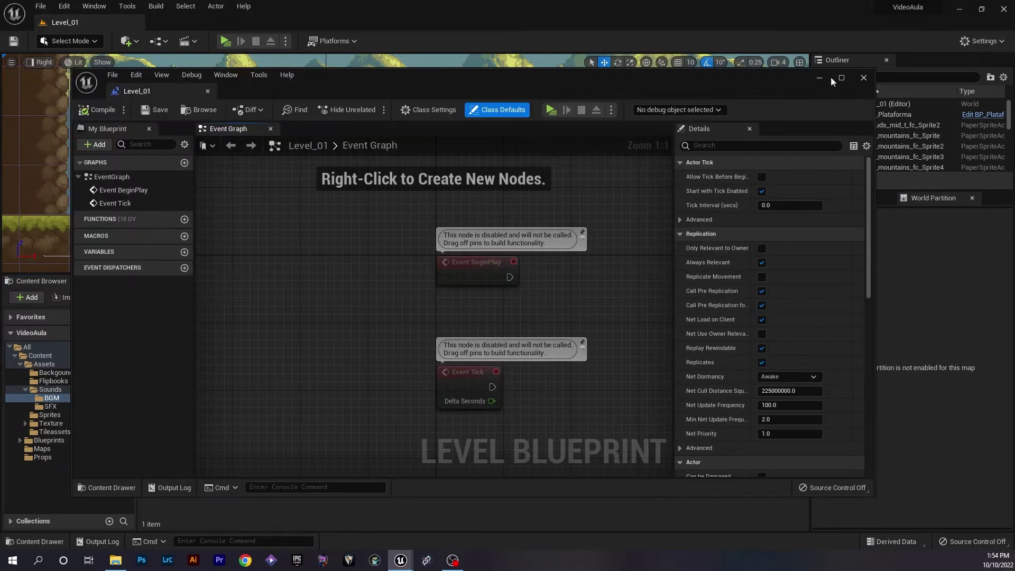
{"action": "left_click", "coordinate": [842, 78]}
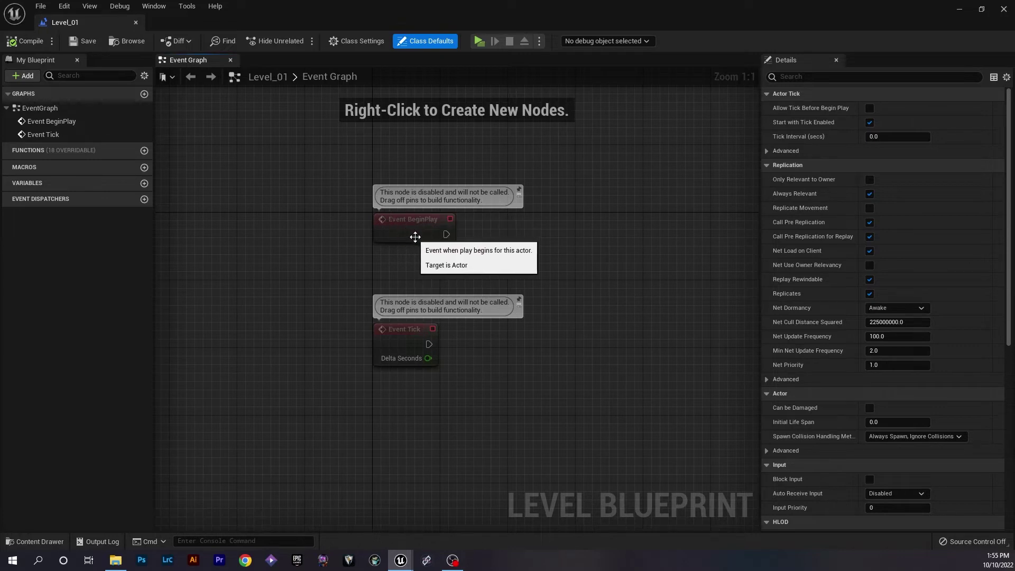
{"action": "left_click", "coordinate": [418, 222]}
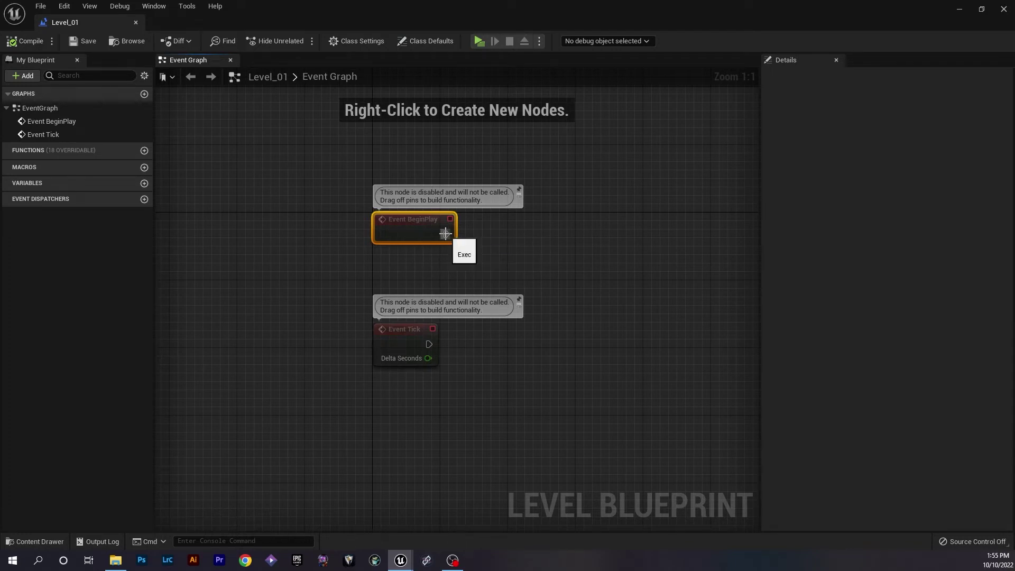
Step: Connect a Play Sound 2D node playing xDeviruchi_-_Exploring_The_Unknown to Event BeginPlay, then compile and save
{"action": "left_click_drag", "start_coordinate": [447, 234], "coordinate": [600, 241]}
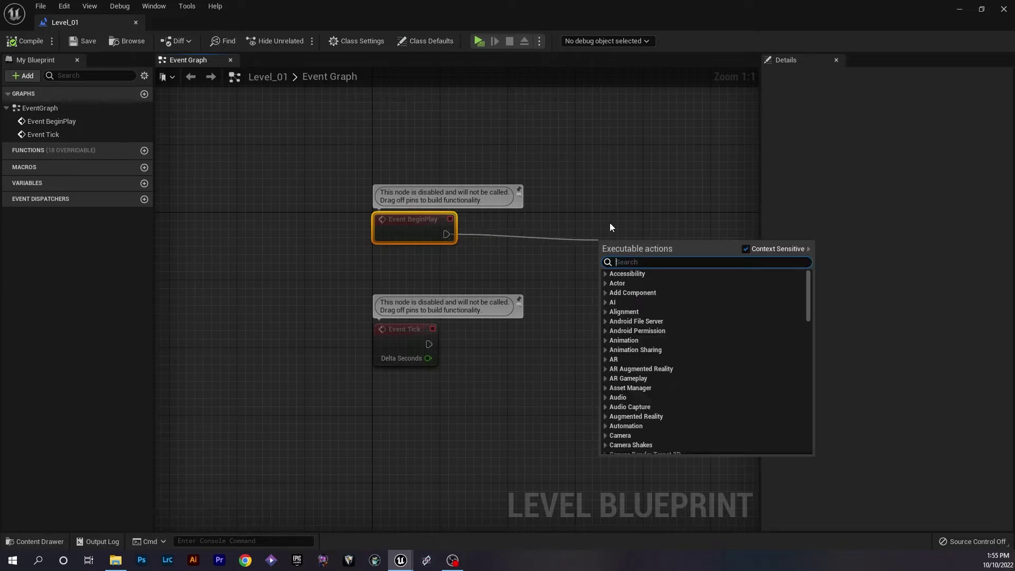
{"action": "type", "text": "play"}
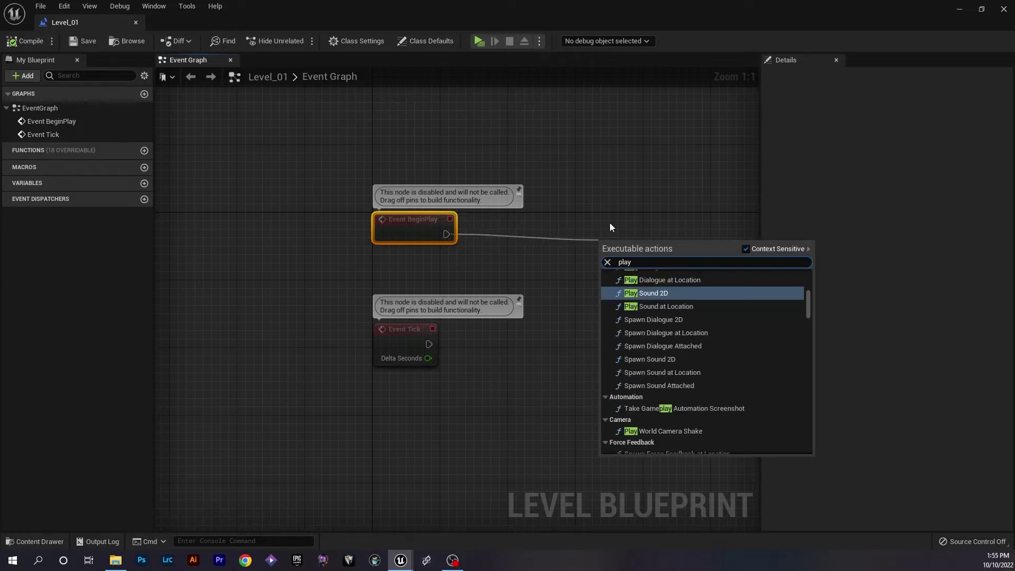
{"action": "type", "text": " so"}
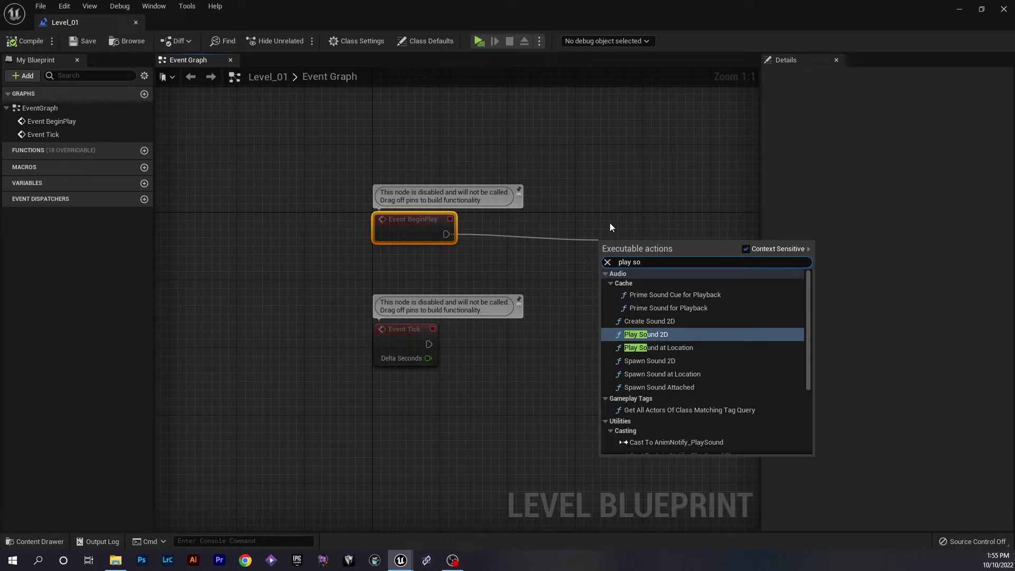
{"action": "key", "text": "Return"}
{"action": "left_click", "coordinate": [624, 259]}
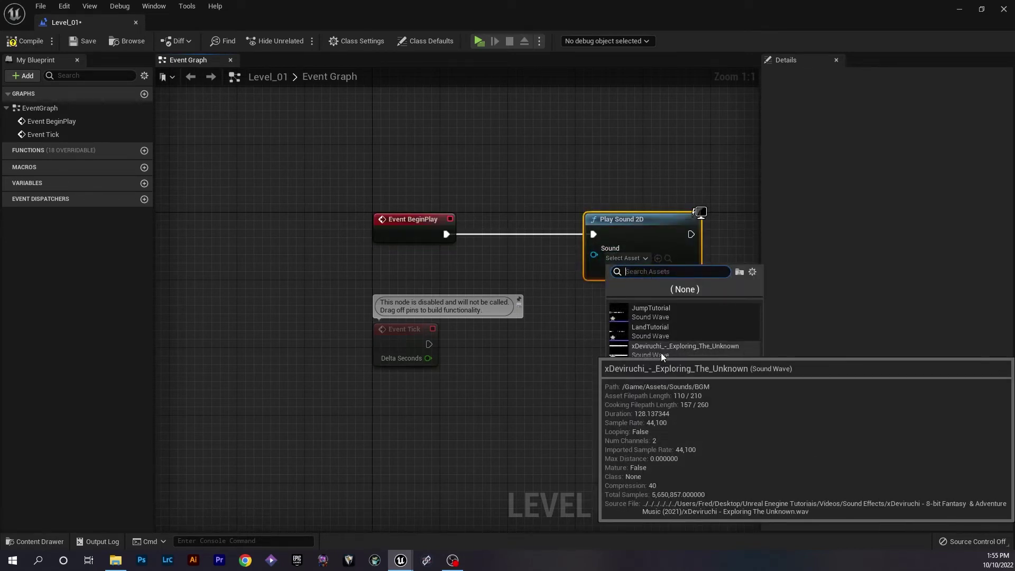
{"action": "left_click", "coordinate": [714, 350]}
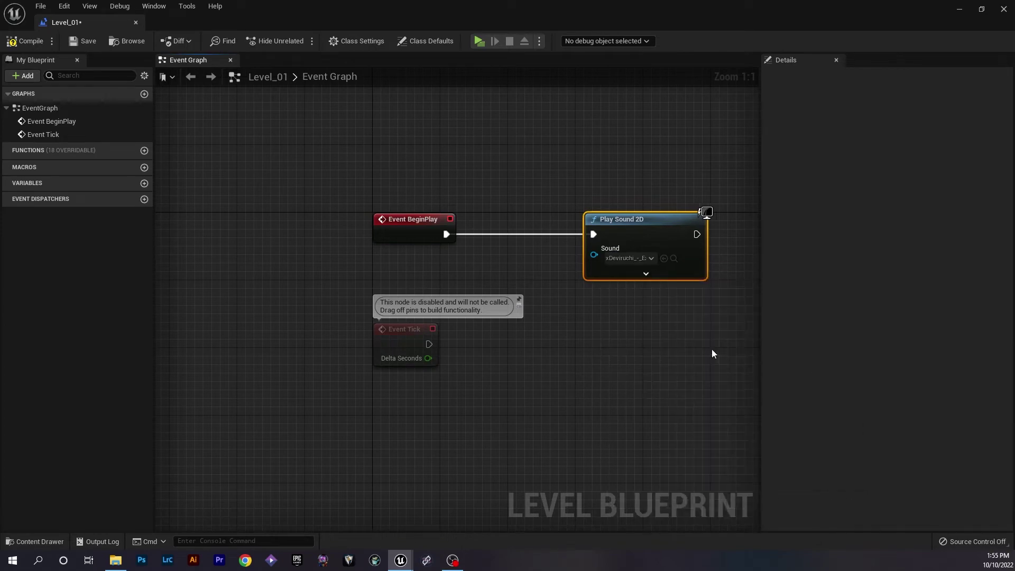
{"action": "left_click", "coordinate": [25, 40]}
{"action": "left_click", "coordinate": [83, 41]}
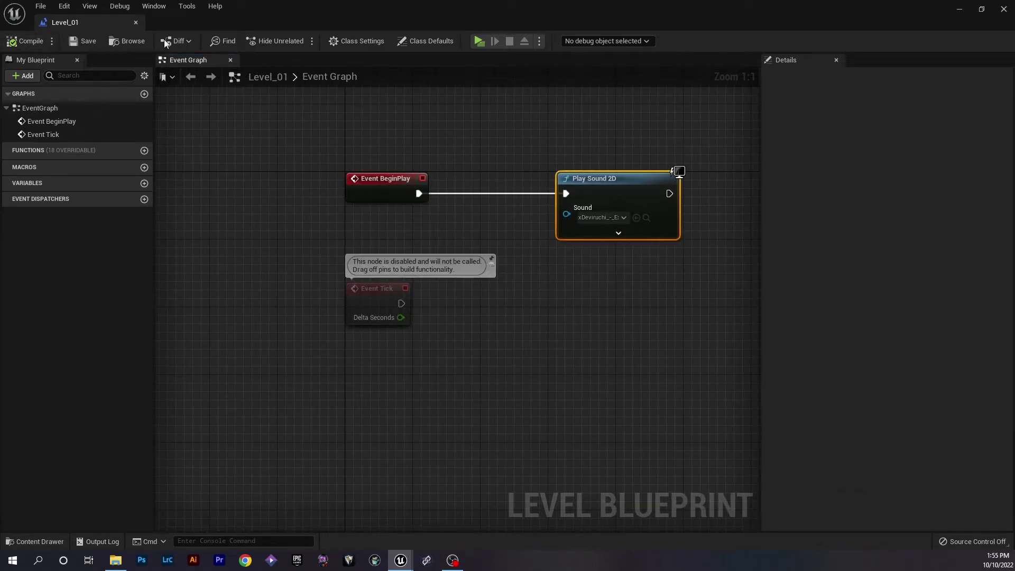
{"action": "key", "text": "alt+p"}
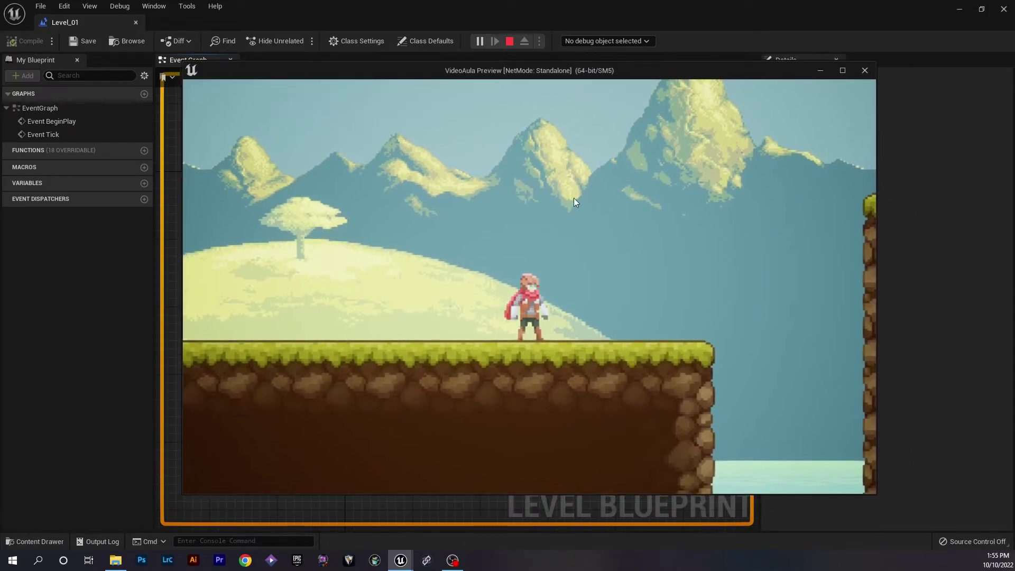
{"action": "left_click", "coordinate": [574, 200]}
{"action": "key", "text": "a"}
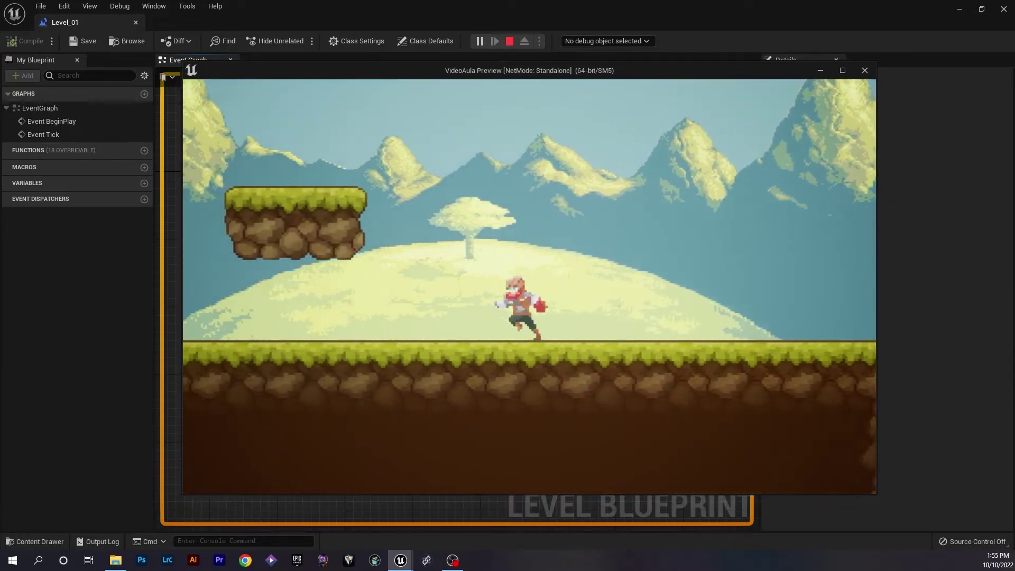
{"action": "key", "text": "Escape"}
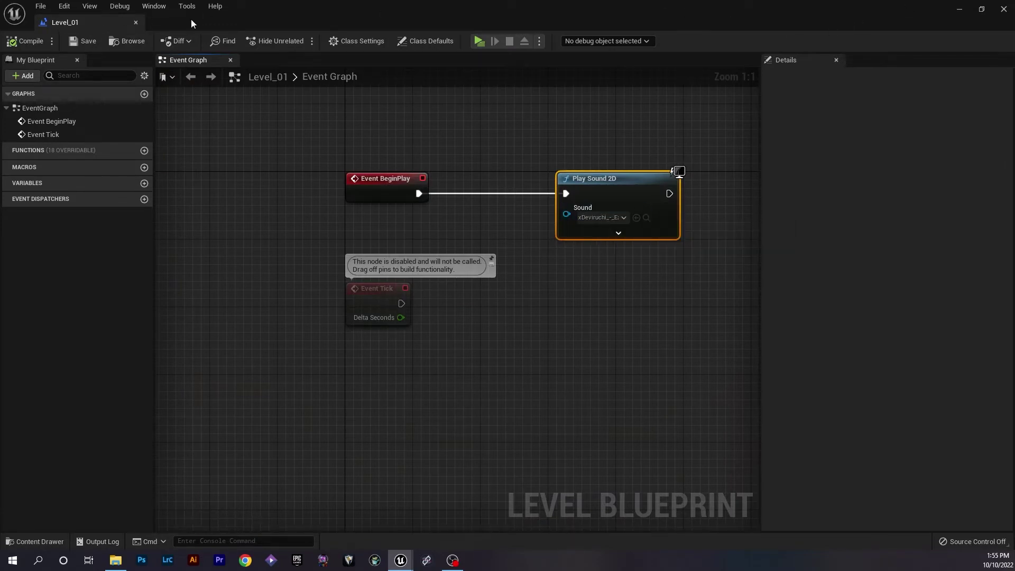
Step: Minimize the Blueprint editor and open the xDeviruchi sound wave's settings
{"action": "left_click", "coordinate": [959, 9]}
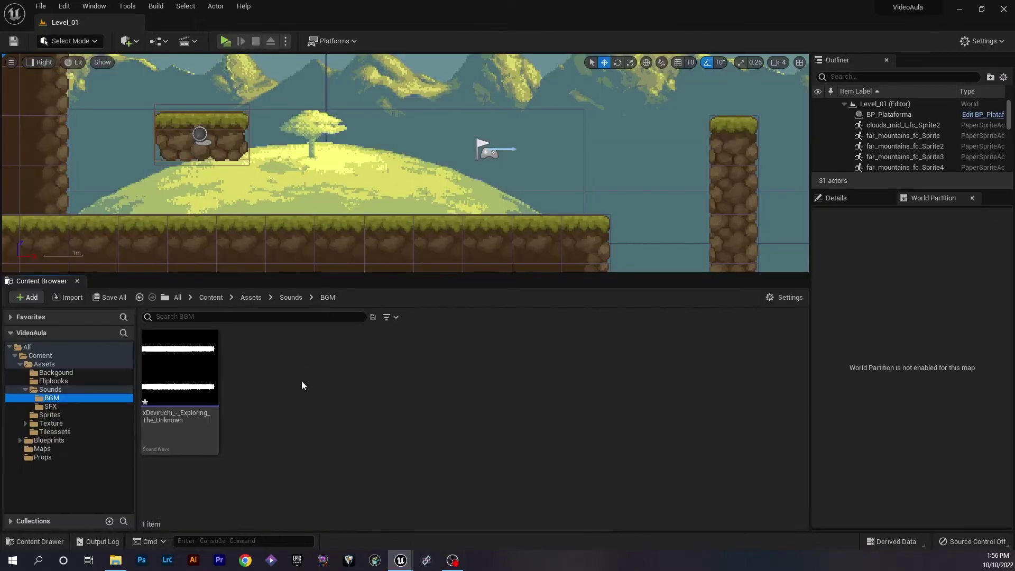
{"action": "left_click", "coordinate": [183, 434]}
{"action": "double_click", "coordinate": [183, 434]}
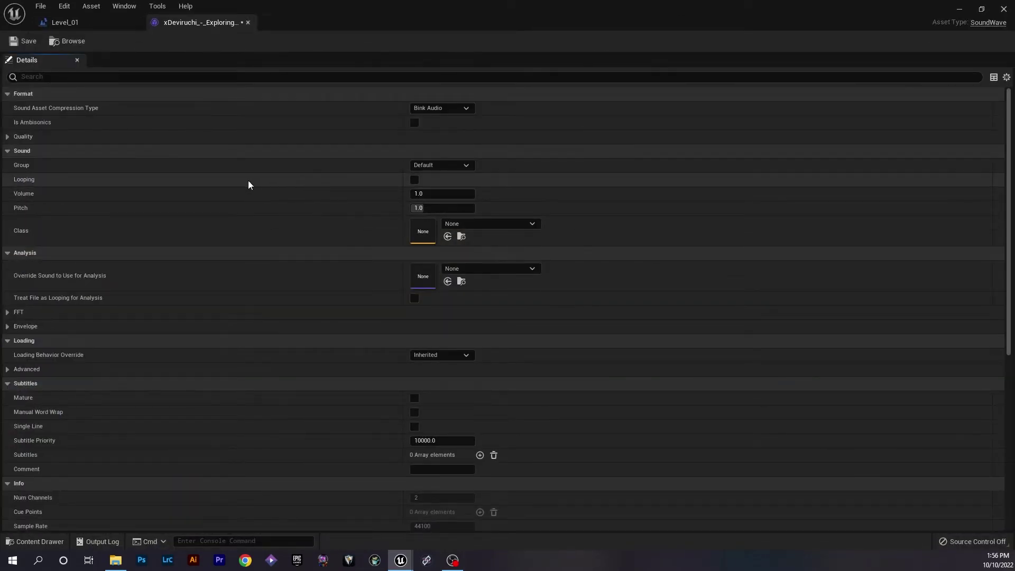
{"action": "mouse_move", "coordinate": [22, 182]}
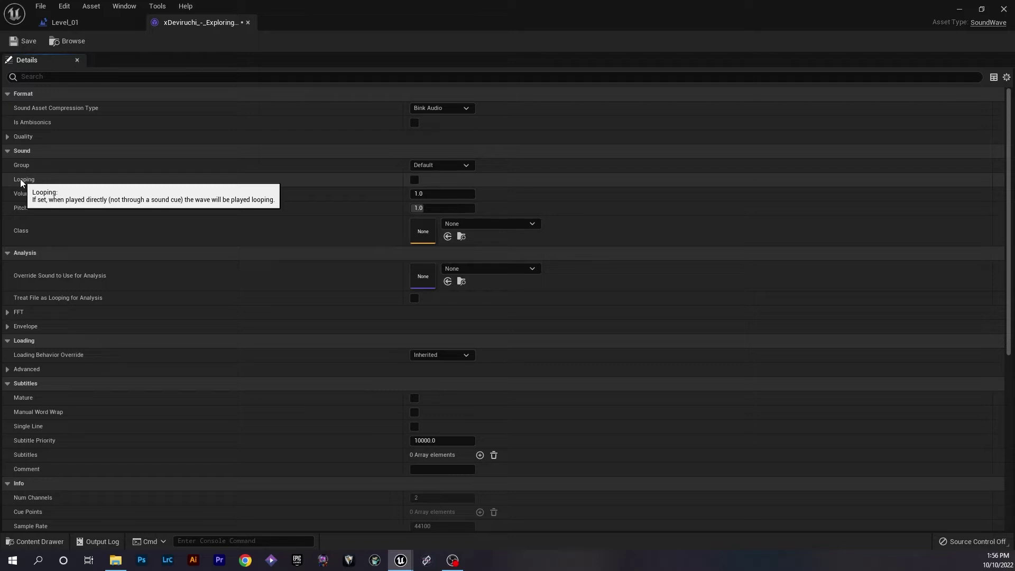
Step: Enable Looping on the music, set Play Sound 2D's Volume Multiplier to 0.2, and save
{"action": "left_click", "coordinate": [414, 179]}
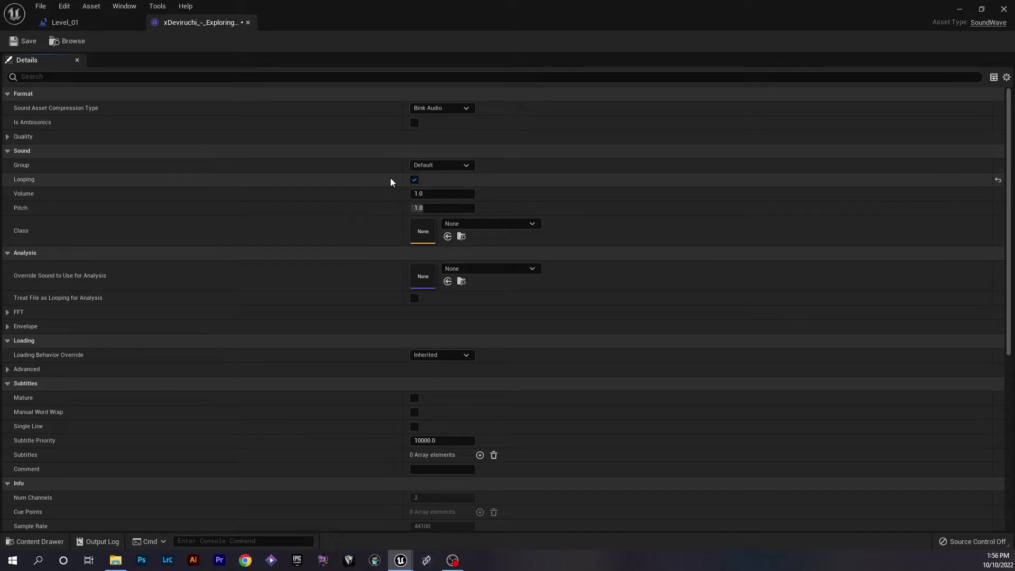
{"action": "left_click", "coordinate": [90, 26]}
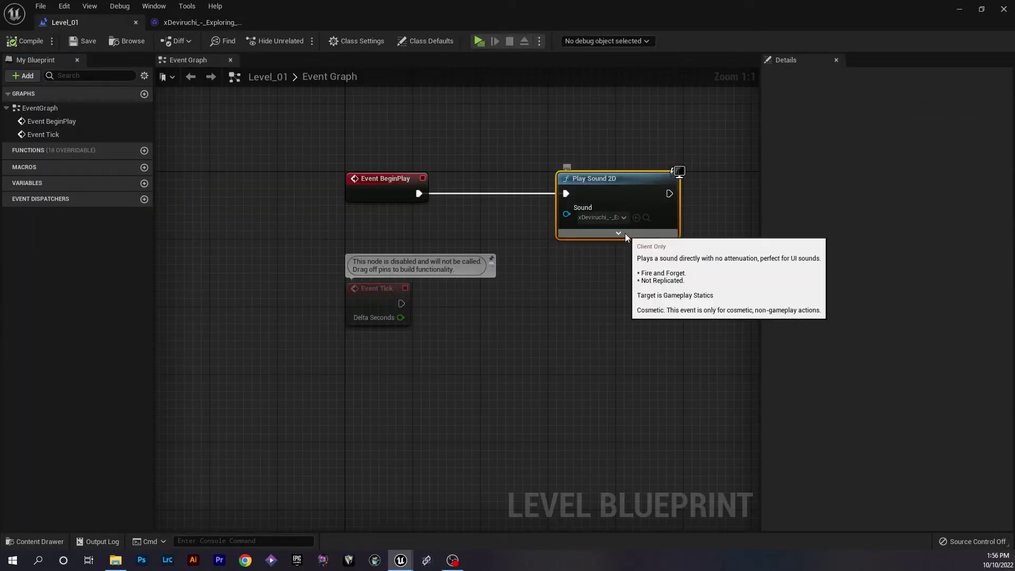
{"action": "left_click", "coordinate": [618, 233]}
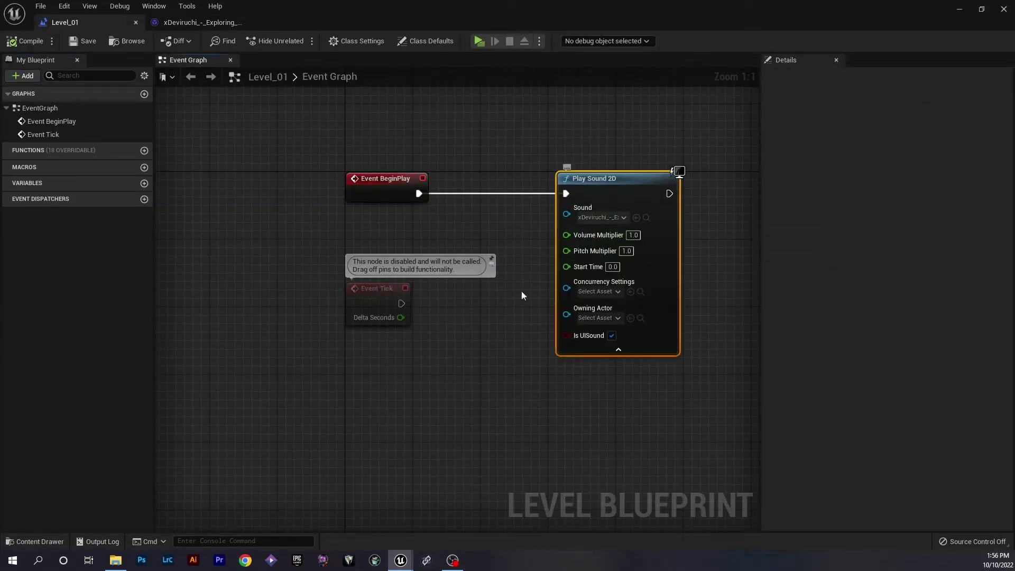
{"action": "right_click_drag", "start_coordinate": [490, 316], "coordinate": [477, 298]}
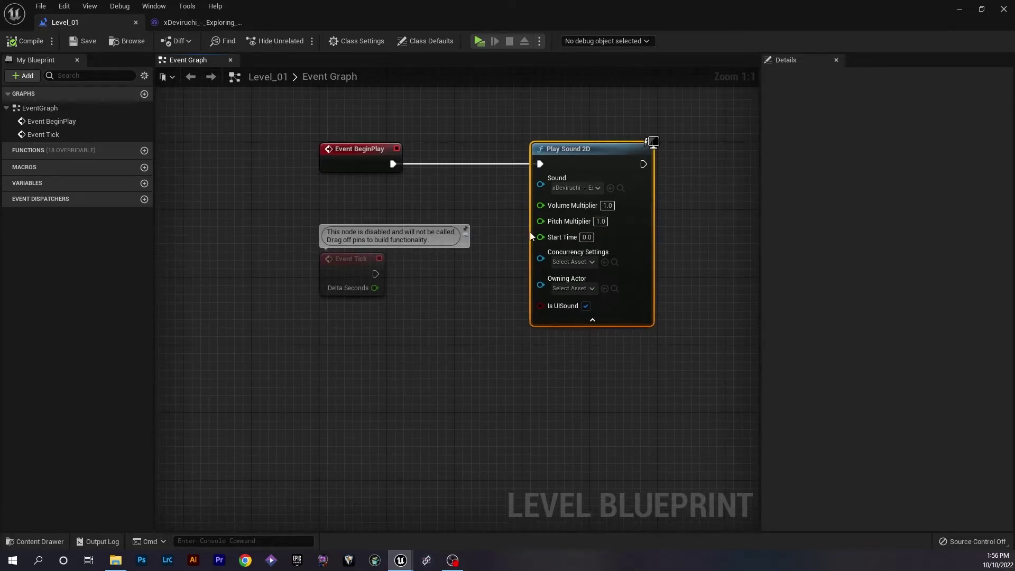
{"action": "left_click", "coordinate": [607, 205]}
{"action": "type", "text": "0"}
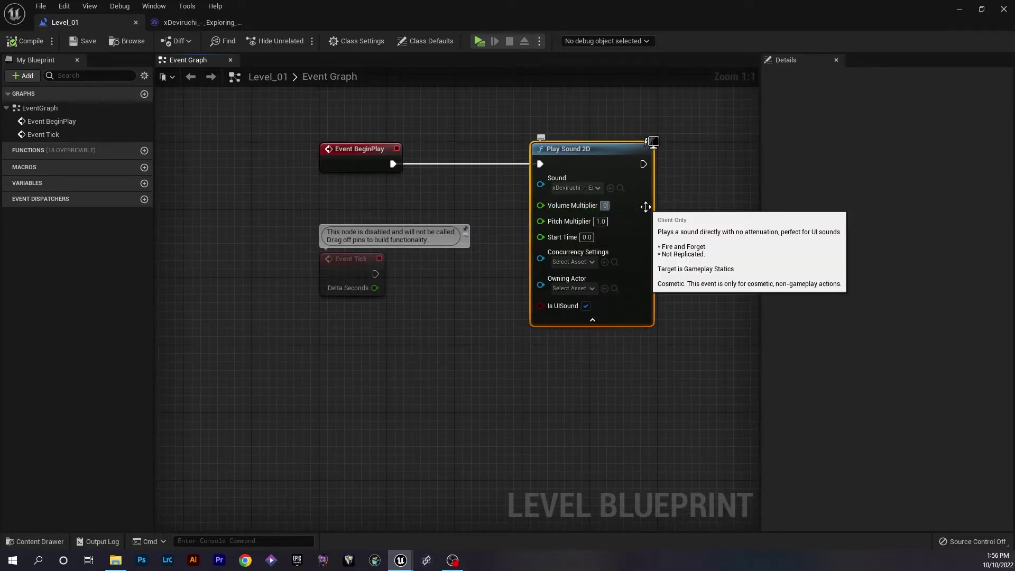
{"action": "type", "text": ".2"}
{"action": "key", "text": "Return"}
{"action": "key", "text": "ctrl+s"}
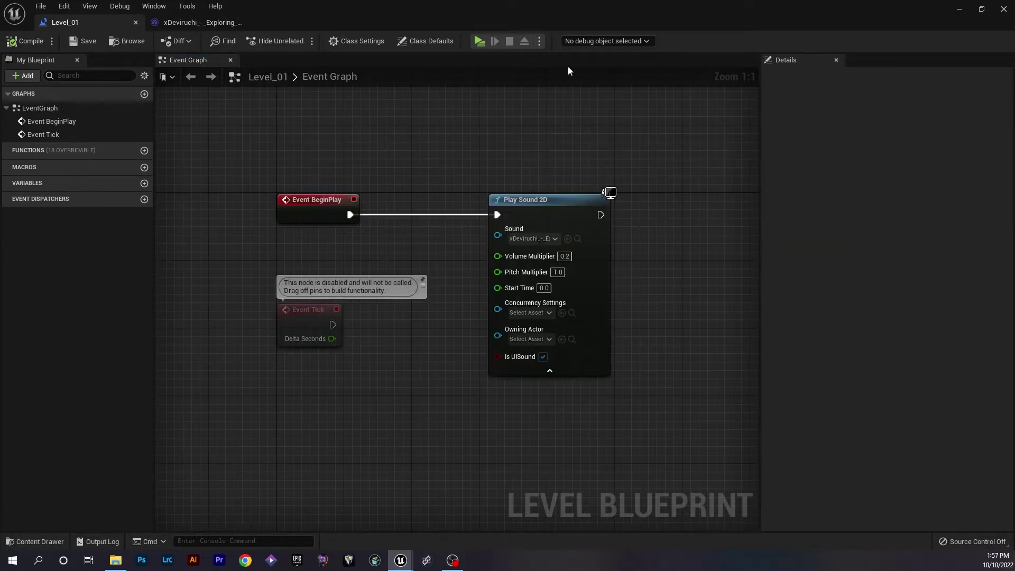
Step: Test-play the level with the quieter music, then close the preview
{"action": "left_click", "coordinate": [488, 43]}
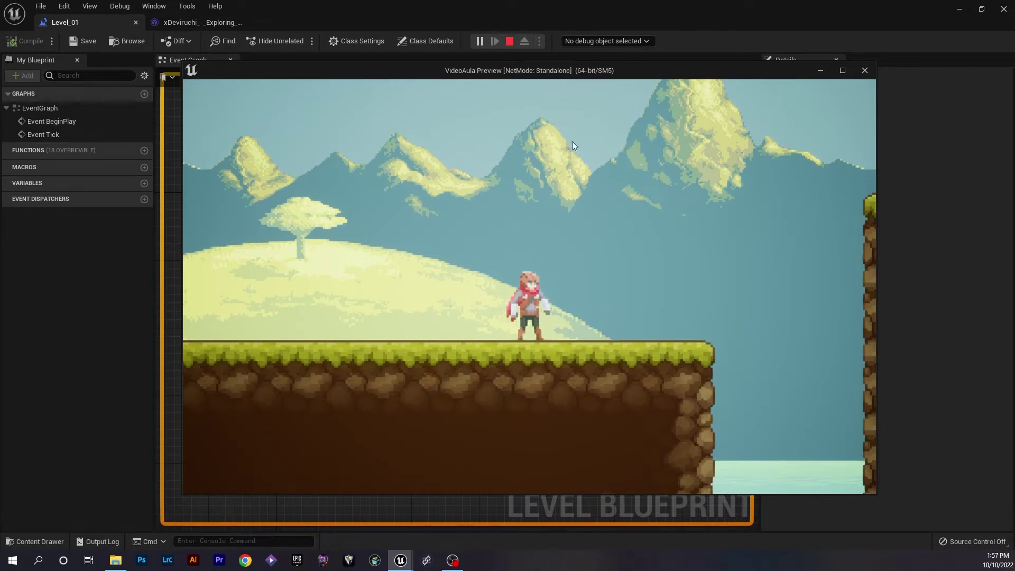
{"action": "left_click_drag", "start_coordinate": [524, 68], "coordinate": [517, 66]}
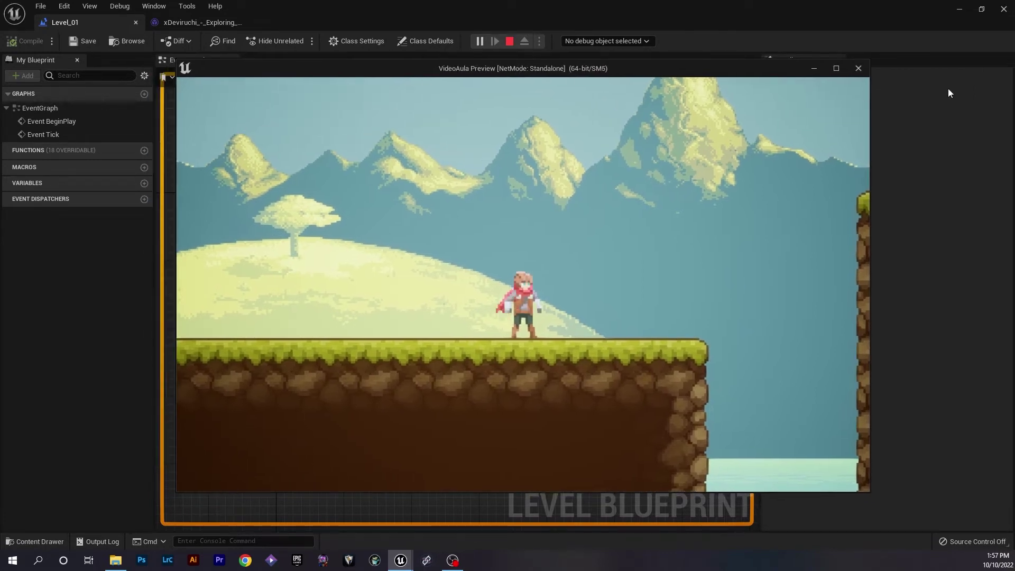
{"action": "left_click", "coordinate": [862, 69]}
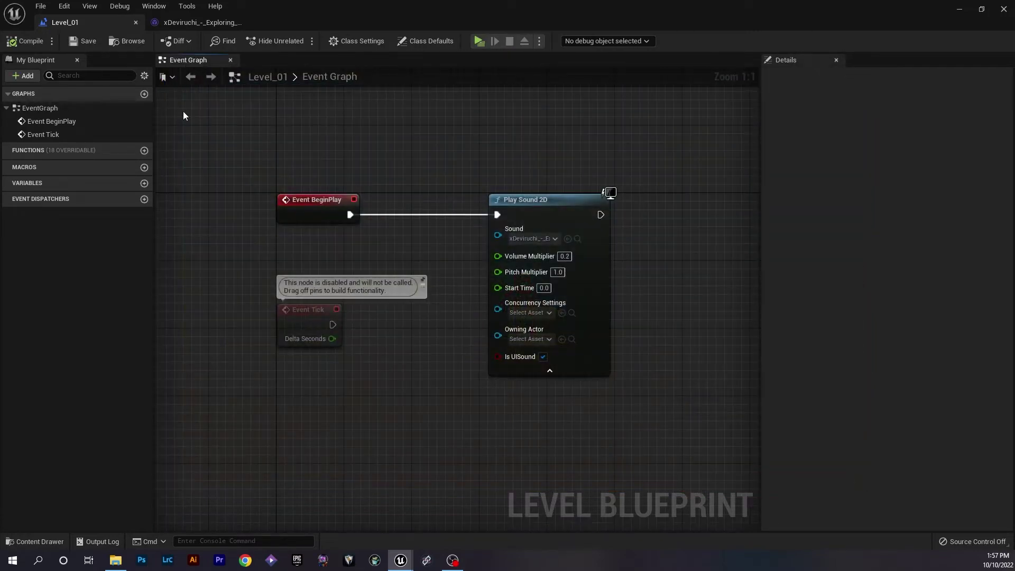
Step: Break and reconnect the Event BeginPlay link to Play Sound 2D, then save the blueprint
{"action": "right_click", "coordinate": [407, 141]}
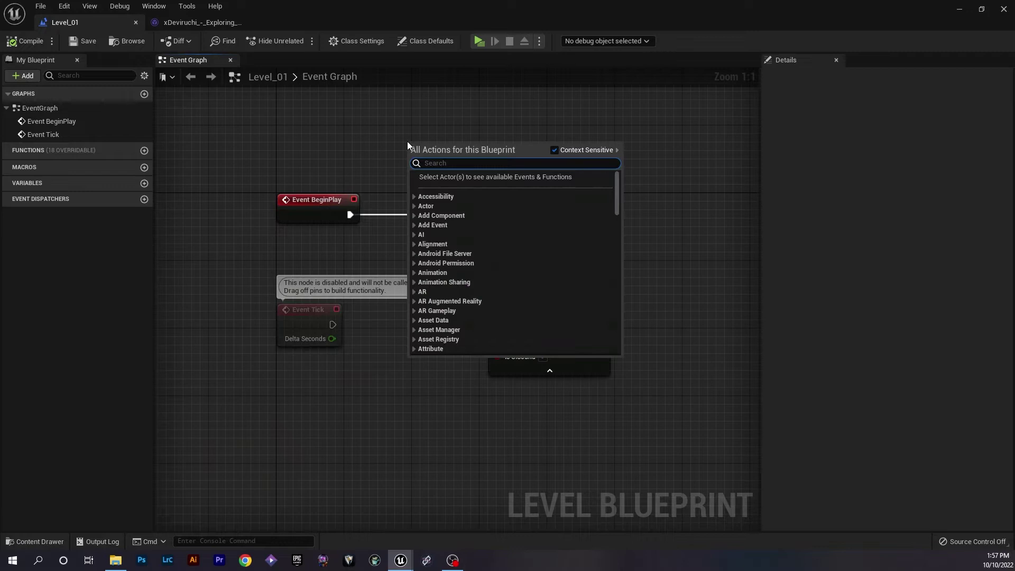
{"action": "left_click", "coordinate": [322, 137]}
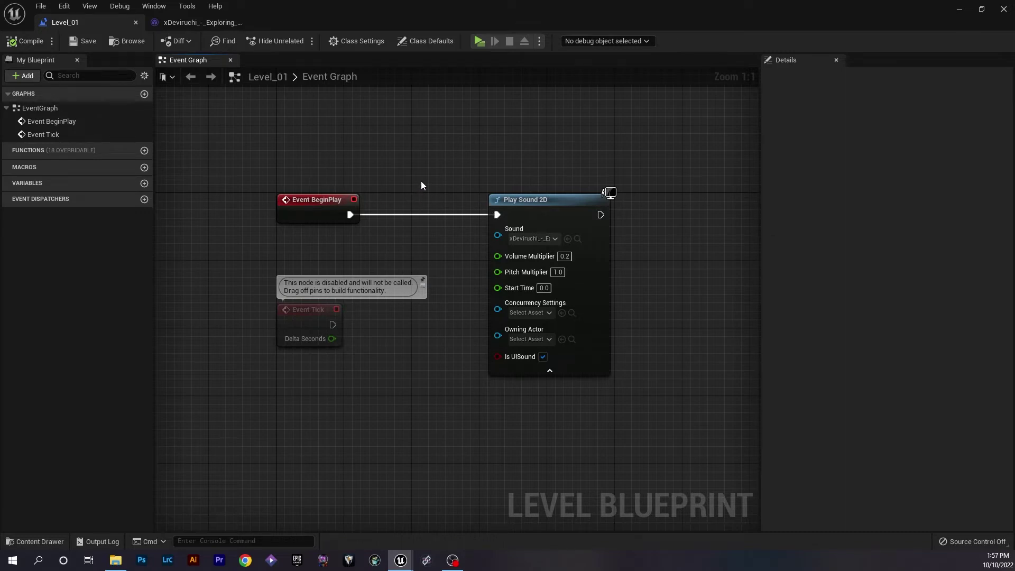
{"action": "left_click", "coordinate": [350, 214], "text": "alt"}
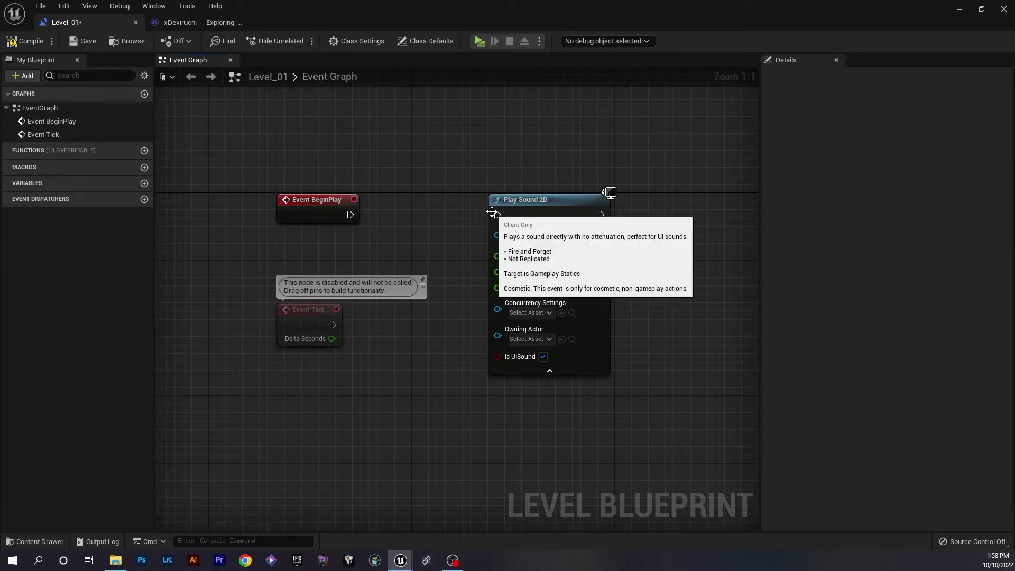
{"action": "left_click_drag", "start_coordinate": [498, 214], "coordinate": [351, 214]}
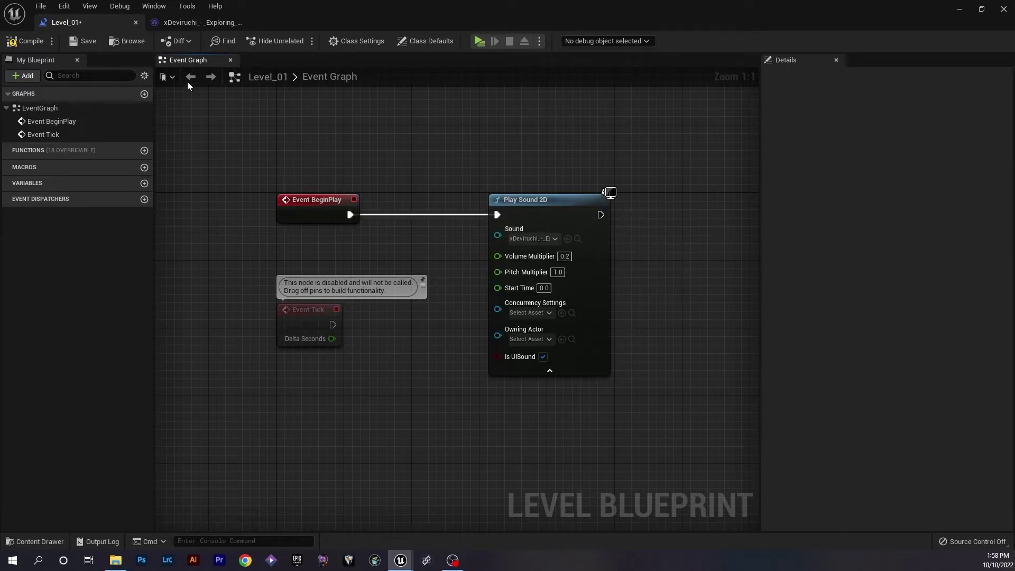
{"action": "key", "text": "ctrl+s"}
Step: Close the Level_01 blueprint editor and the sound wave asset editor
{"action": "left_click", "coordinate": [136, 22]}
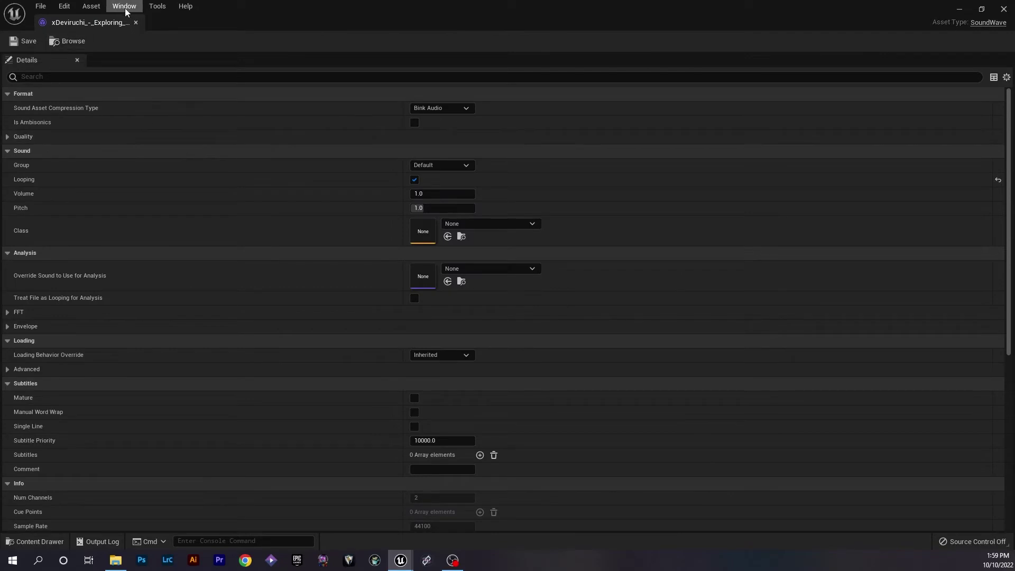
{"action": "left_click", "coordinate": [136, 23]}
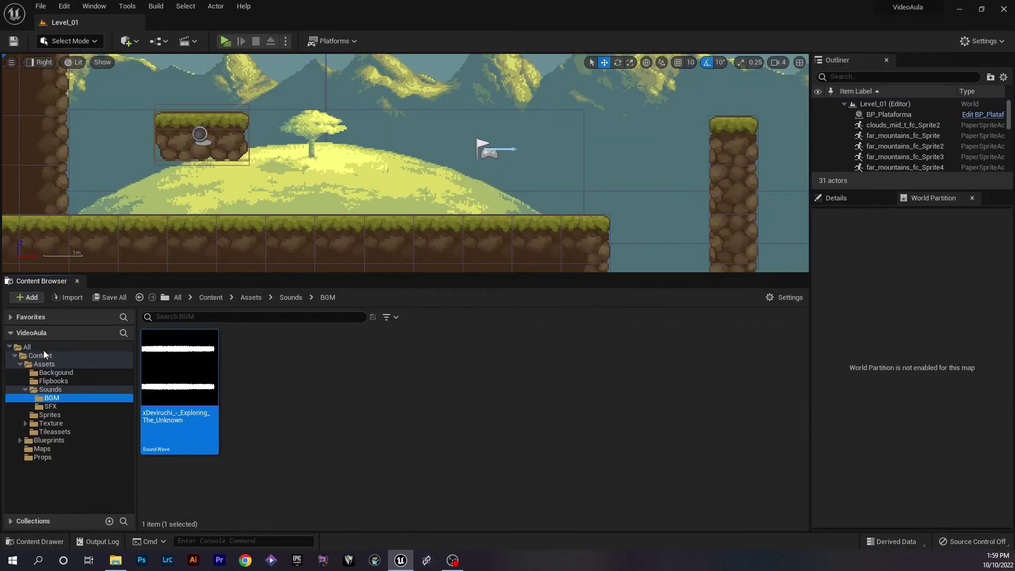
Step: Open BP_PlayerBase from Content > Blueprints > Character
{"action": "left_click", "coordinate": [40, 355]}
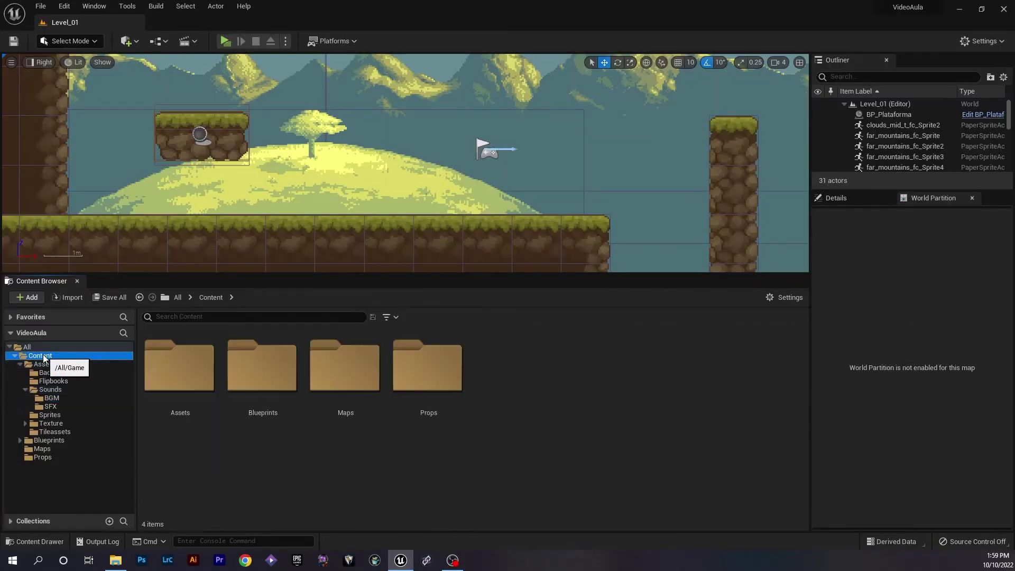
{"action": "double_click", "coordinate": [275, 376]}
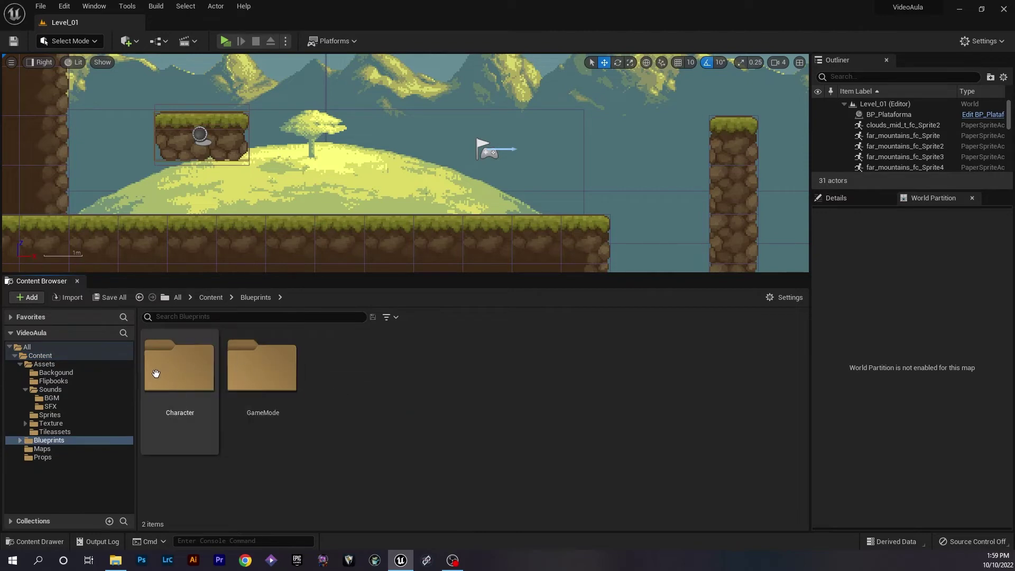
{"action": "double_click", "coordinate": [191, 384]}
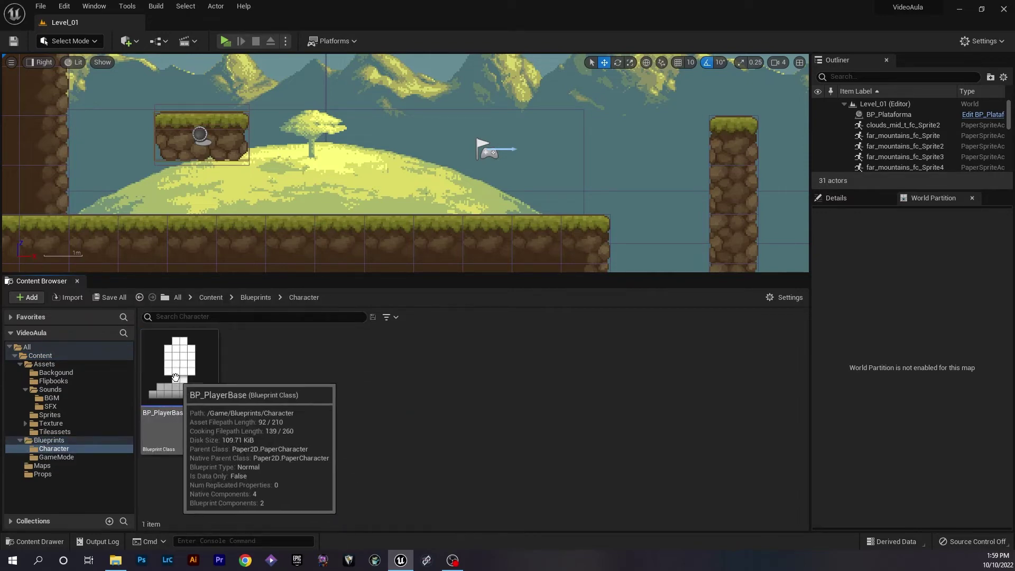
{"action": "double_click", "coordinate": [192, 385]}
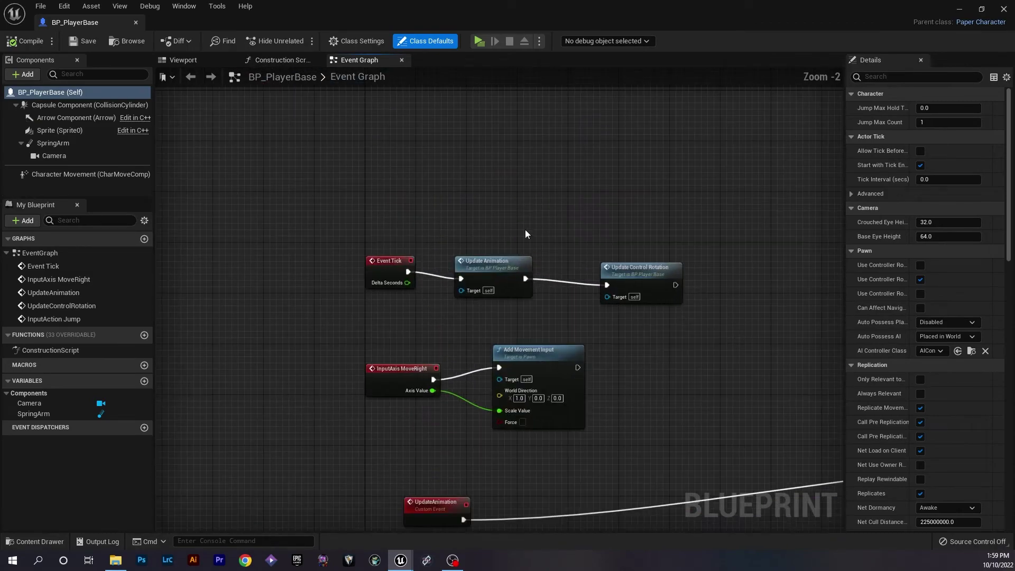
Step: Line up Update Animation and Update Control Rotation beside Event Tick
{"action": "right_click_drag", "start_coordinate": [525, 233], "coordinate": [447, 178]}
{"action": "scroll", "coordinate": [654, 317], "scroll_direction": "down", "scroll_amount": 5}
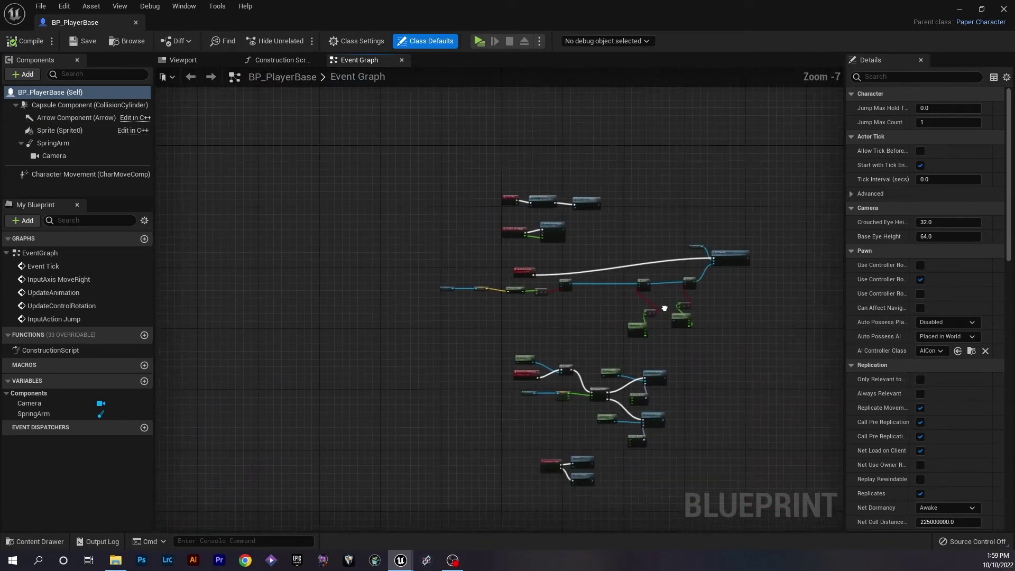
{"action": "right_click_drag", "start_coordinate": [665, 308], "coordinate": [580, 257]}
{"action": "scroll", "coordinate": [372, 289], "scroll_direction": "up", "scroll_amount": 4}
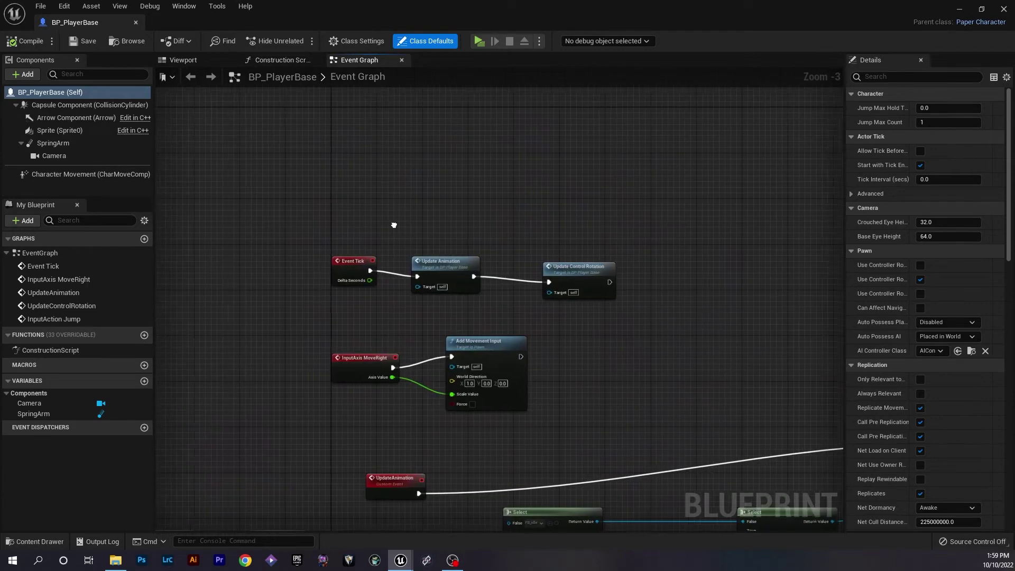
{"action": "scroll", "coordinate": [372, 237], "scroll_direction": "up", "scroll_amount": 2}
{"action": "mouse_move", "coordinate": [372, 236]}
{"action": "right_mouse_down"}
{"action": "mouse_move", "coordinate": [448, 220]}
{"action": "mouse_move", "coordinate": [441, 190]}
{"action": "right_mouse_up"}
{"action": "left_click_drag", "start_coordinate": [434, 222], "coordinate": [410, 215]}
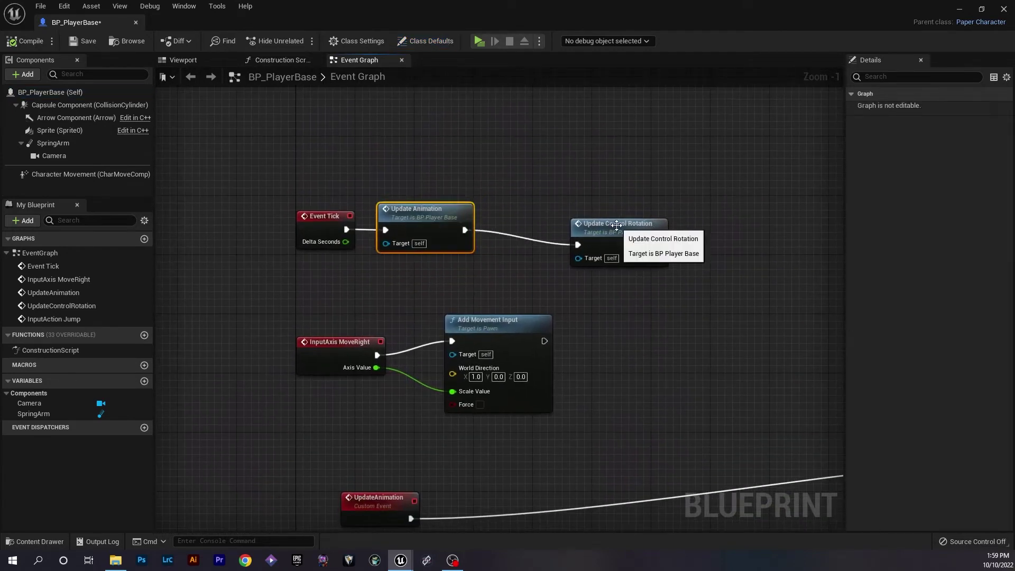
{"action": "left_click_drag", "start_coordinate": [616, 226], "coordinate": [540, 211]}
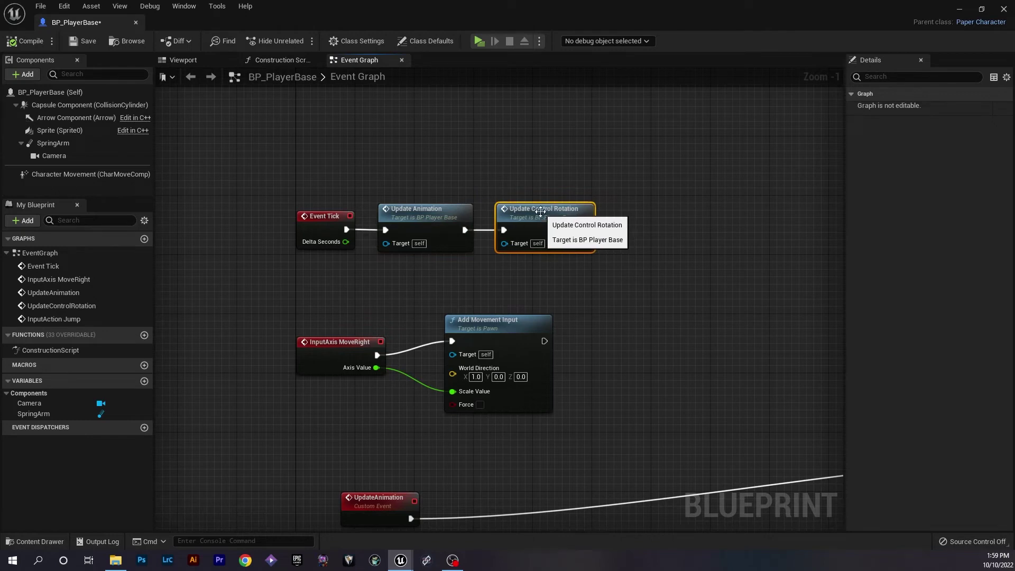
Step: Wrap Event Tick, Update Animation and Update Control Rotation in a comment titled Update Event Tick
{"action": "right_click_drag", "start_coordinate": [253, 173], "coordinate": [270, 135]}
{"action": "left_click_drag", "start_coordinate": [268, 135], "coordinate": [700, 243]}
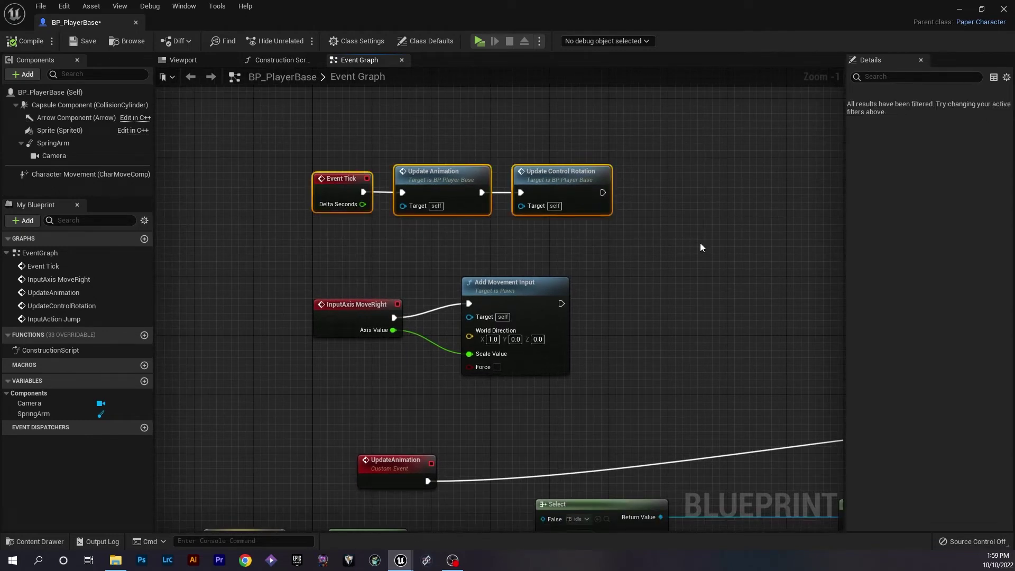
{"action": "left_click_drag", "start_coordinate": [257, 130], "coordinate": [644, 232]}
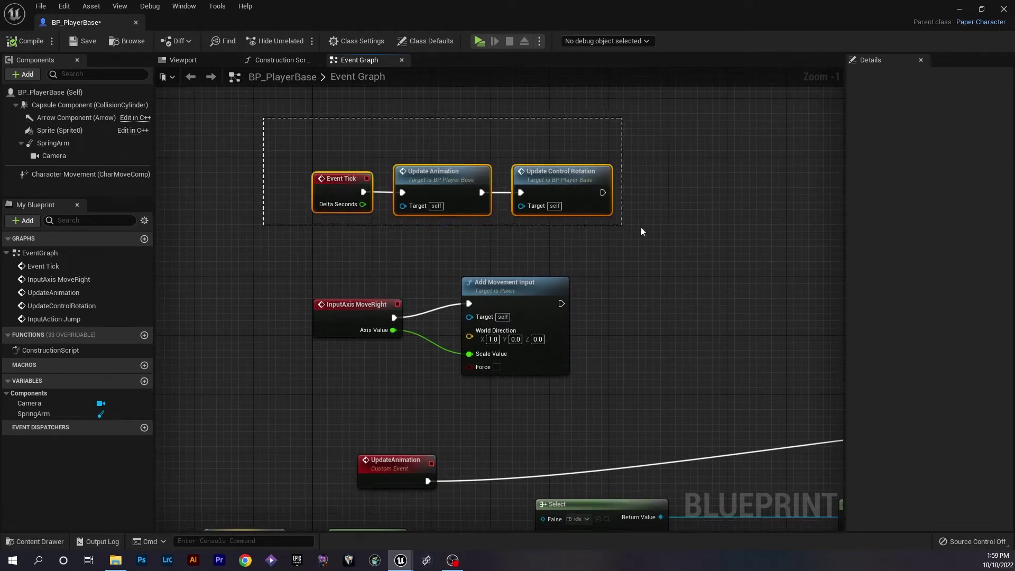
{"action": "key", "text": "c"}
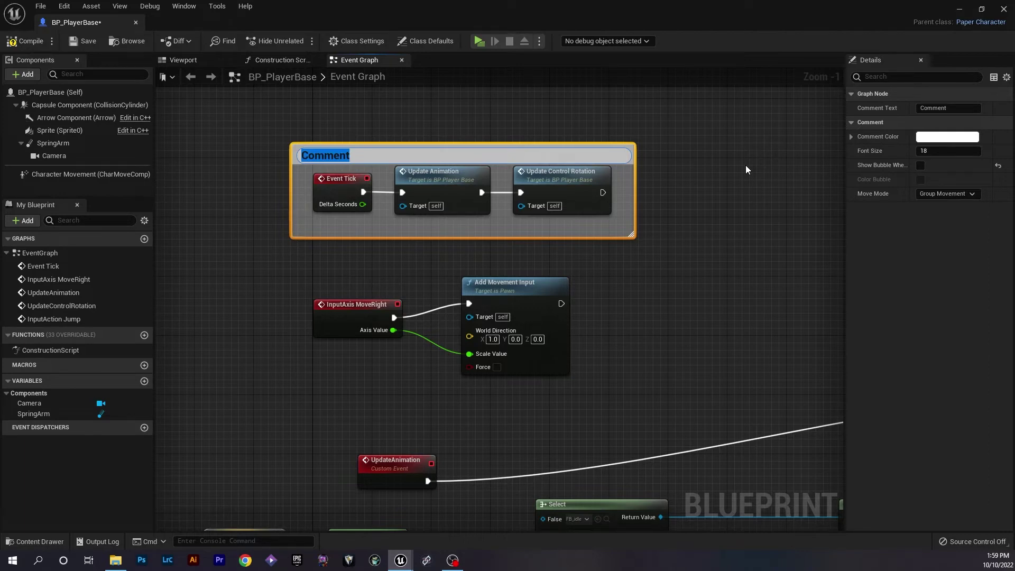
{"action": "type", "text": "Up"}
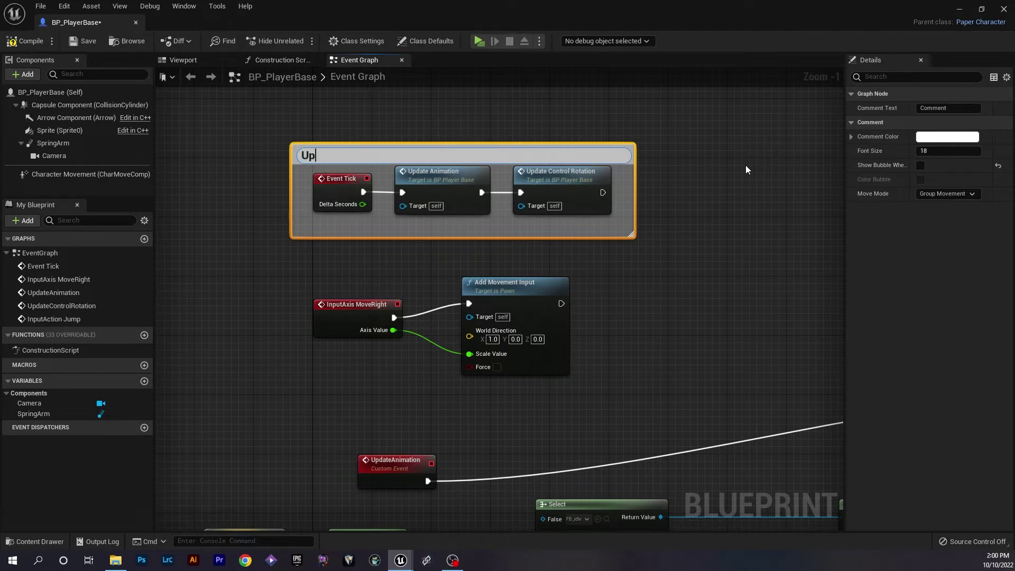
{"action": "type", "text": "ate Event Ti"}
{"action": "type", "text": "ck"}
Step: Select InputAxis MoveRight and Add Movement Input and wrap them in an InputAxis comment
{"action": "left_click_drag", "start_coordinate": [295, 182], "coordinate": [646, 332]}
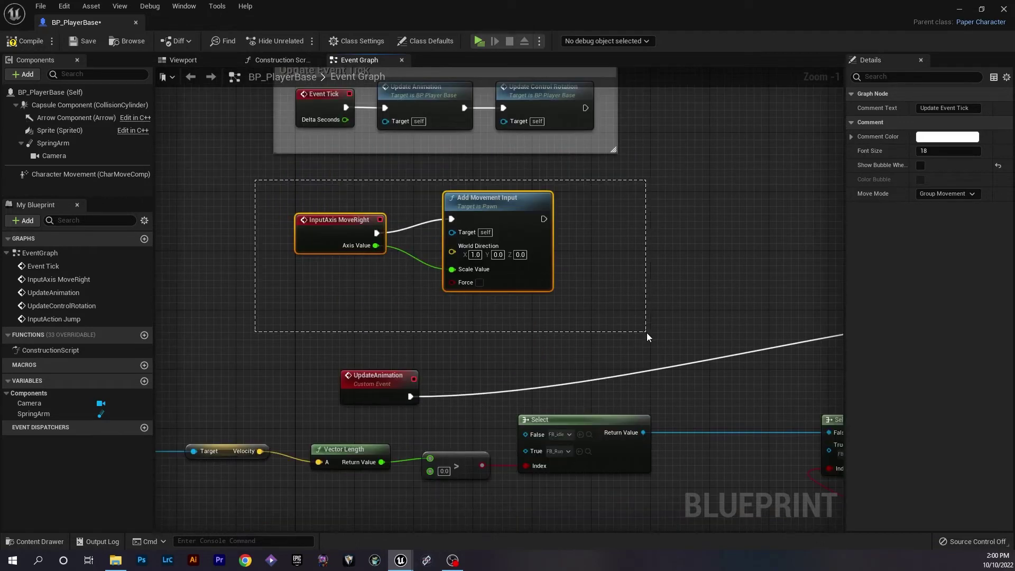
{"action": "key", "text": "c"}
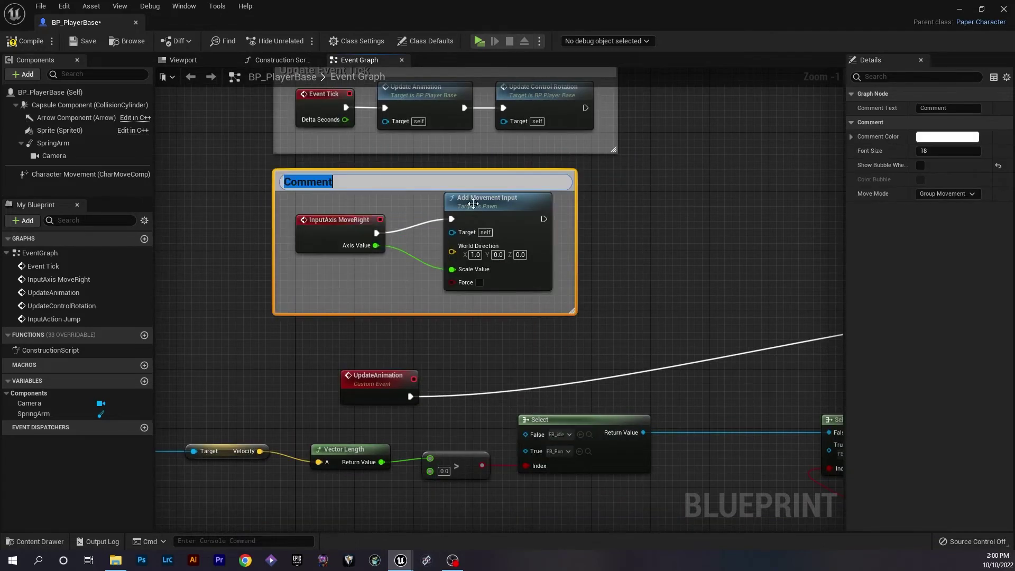
{"action": "type", "text": "InputAxis"}
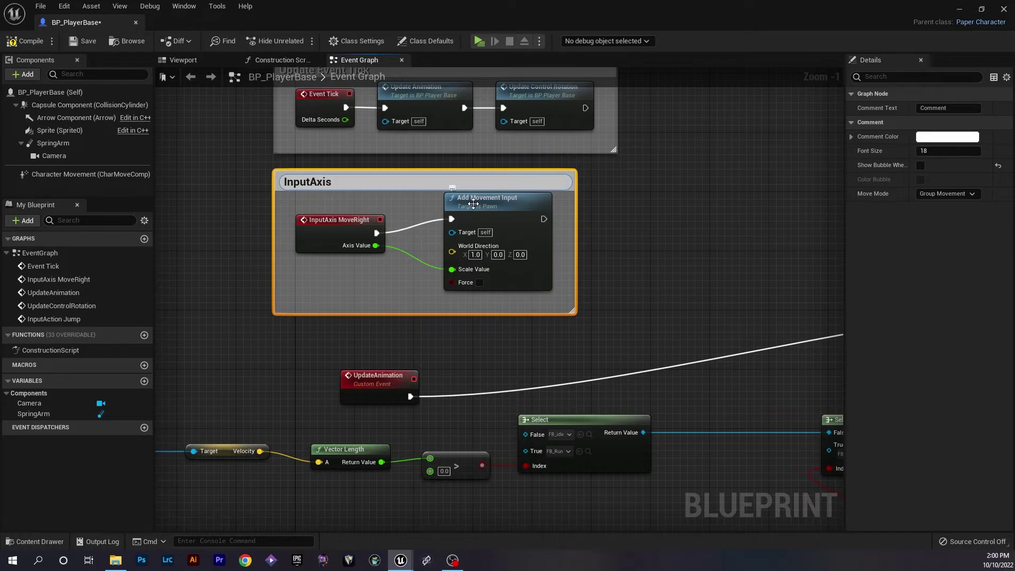
{"action": "key", "text": "Return"}
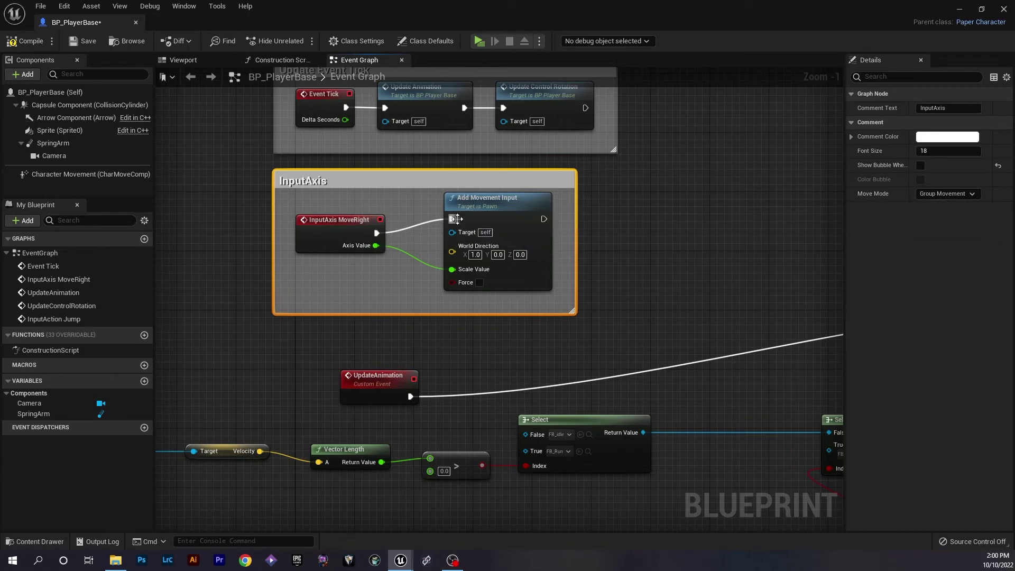
{"action": "right_click_drag", "start_coordinate": [460, 207], "coordinate": [423, 180]}
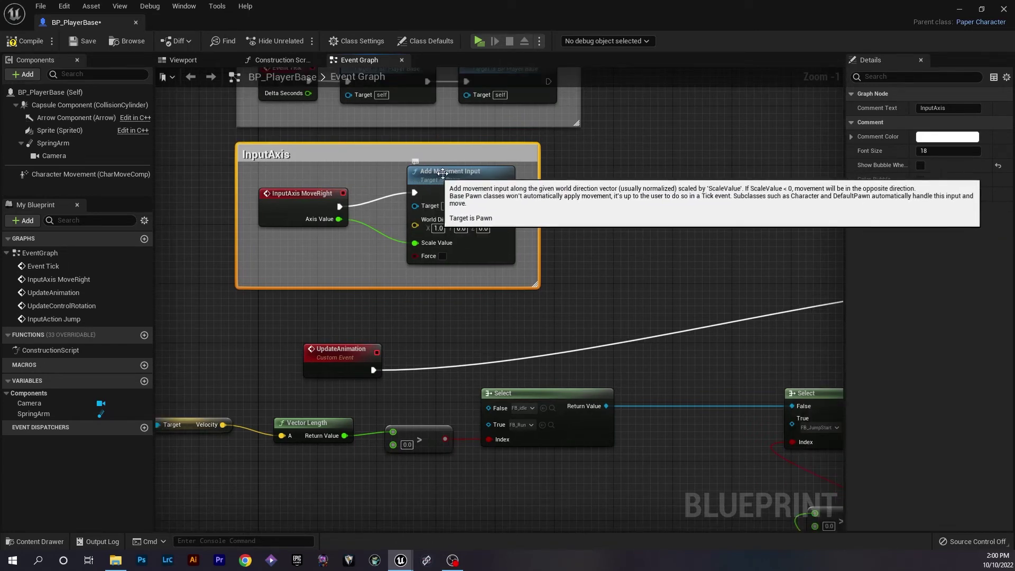
Step: Move the UpdateAnimation event up beside Set Flipbook and select the Select, compare and Get Velocity nodes
{"action": "scroll", "coordinate": [592, 228], "scroll_direction": "down", "scroll_amount": 3}
{"action": "right_click_drag", "start_coordinate": [595, 254], "coordinate": [539, 157]}
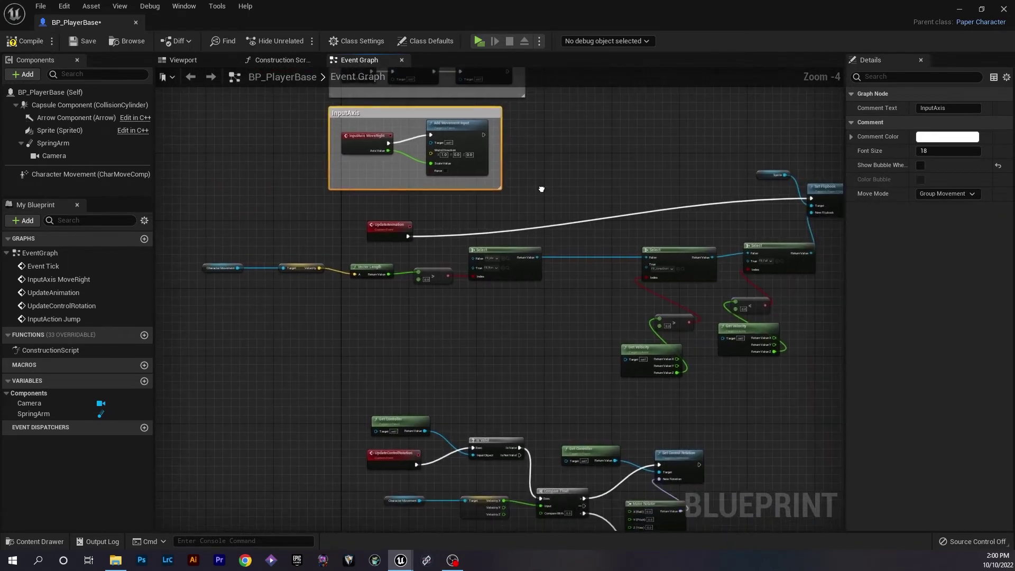
{"action": "scroll", "coordinate": [370, 222], "scroll_direction": "up", "scroll_amount": 4}
{"action": "scroll", "coordinate": [600, 179], "scroll_direction": "down", "scroll_amount": 5}
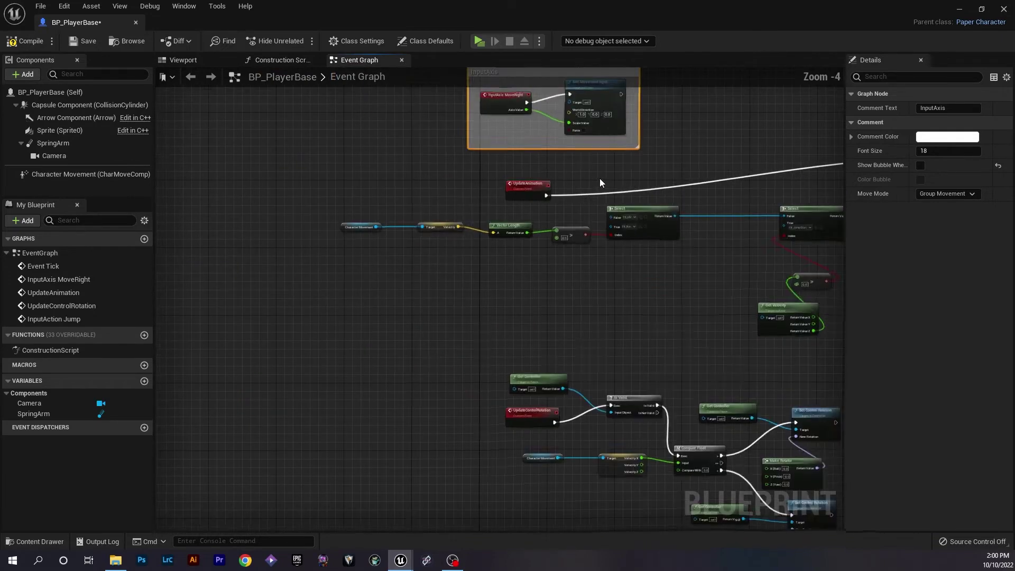
{"action": "right_click_drag", "start_coordinate": [448, 189], "coordinate": [316, 231]}
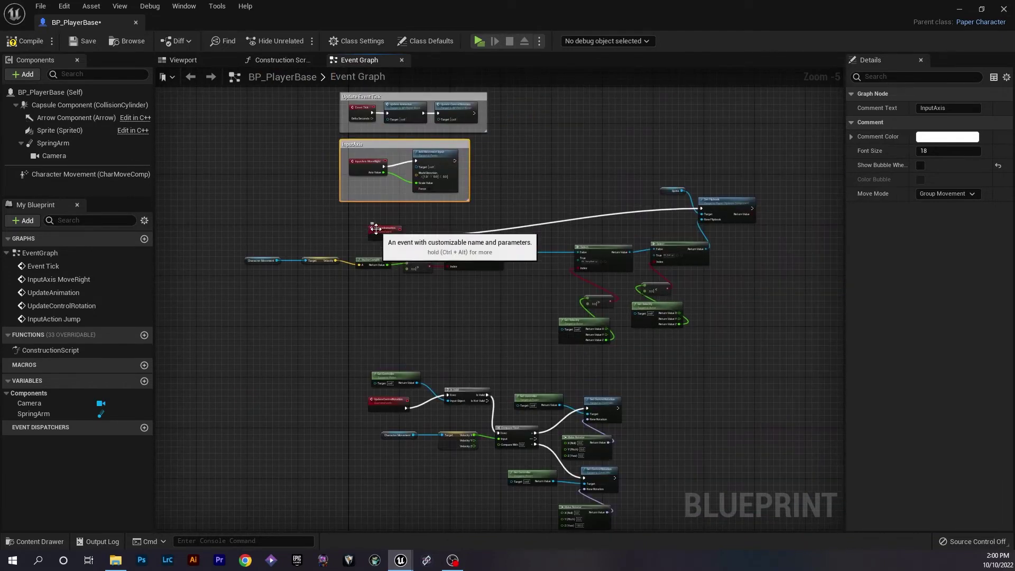
{"action": "left_click_drag", "start_coordinate": [367, 235], "coordinate": [649, 201]}
{"action": "right_click_drag", "start_coordinate": [626, 257], "coordinate": [553, 208]}
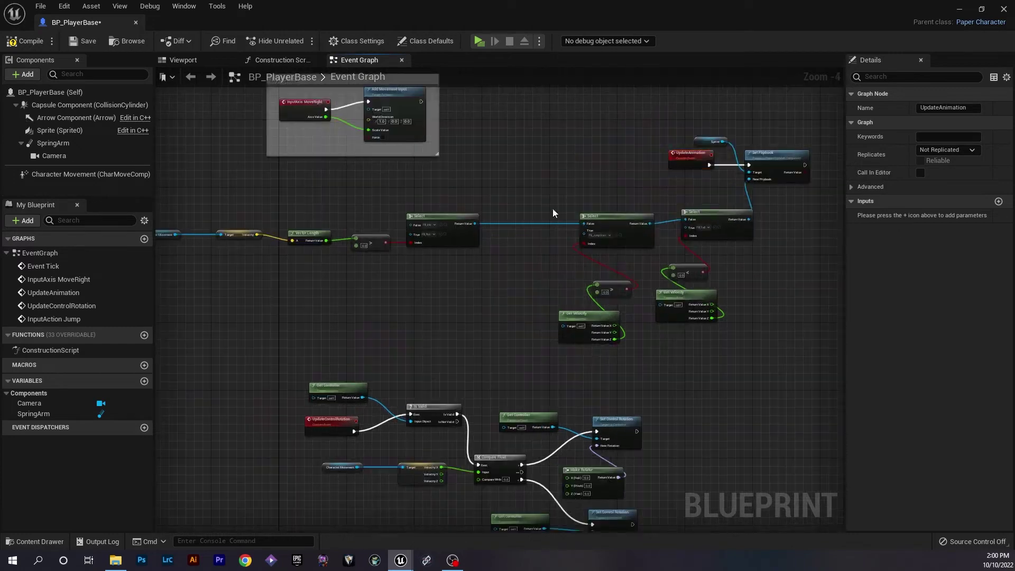
{"action": "left_click_drag", "start_coordinate": [554, 208], "coordinate": [656, 351]}
Step: Stack the less-than and Get Velocity nodes in a column beneath their Select node
{"action": "scroll", "coordinate": [614, 216], "scroll_direction": "up", "scroll_amount": 2}
{"action": "scroll", "coordinate": [615, 221], "scroll_direction": "down", "scroll_amount": 1}
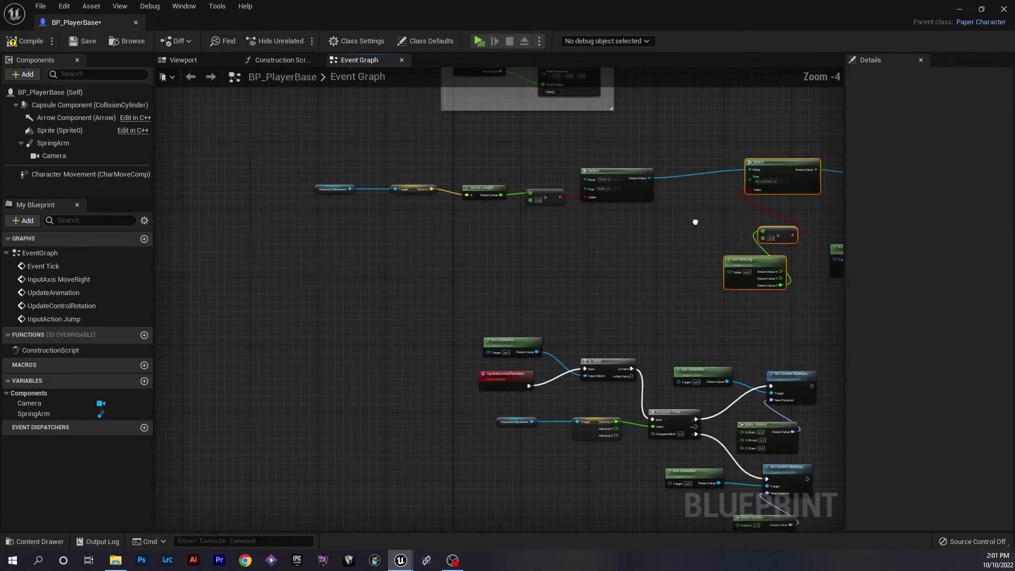
{"action": "right_click_drag", "start_coordinate": [760, 220], "coordinate": [469, 280]}
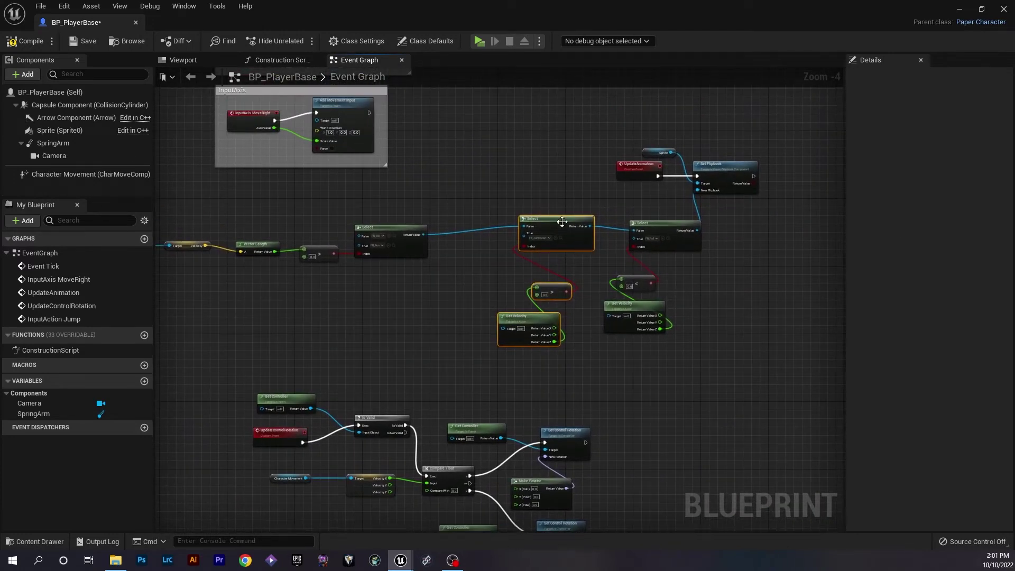
{"action": "scroll", "coordinate": [635, 289], "scroll_direction": "up", "scroll_amount": 1}
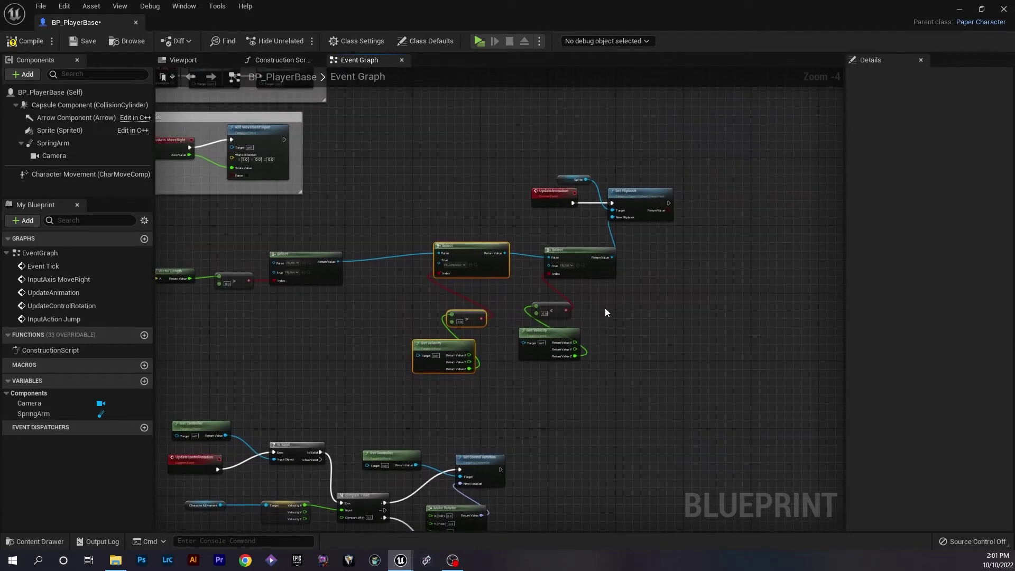
{"action": "scroll", "coordinate": [605, 308], "scroll_direction": "up", "scroll_amount": 1}
{"action": "left_click_drag", "start_coordinate": [588, 410], "coordinate": [483, 299]}
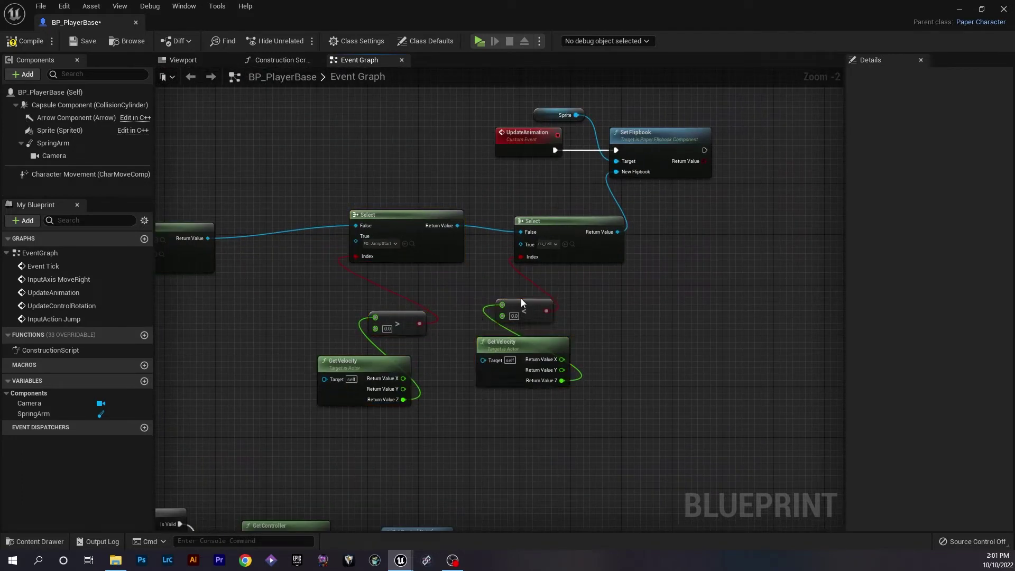
{"action": "left_click_drag", "start_coordinate": [518, 303], "coordinate": [538, 284]}
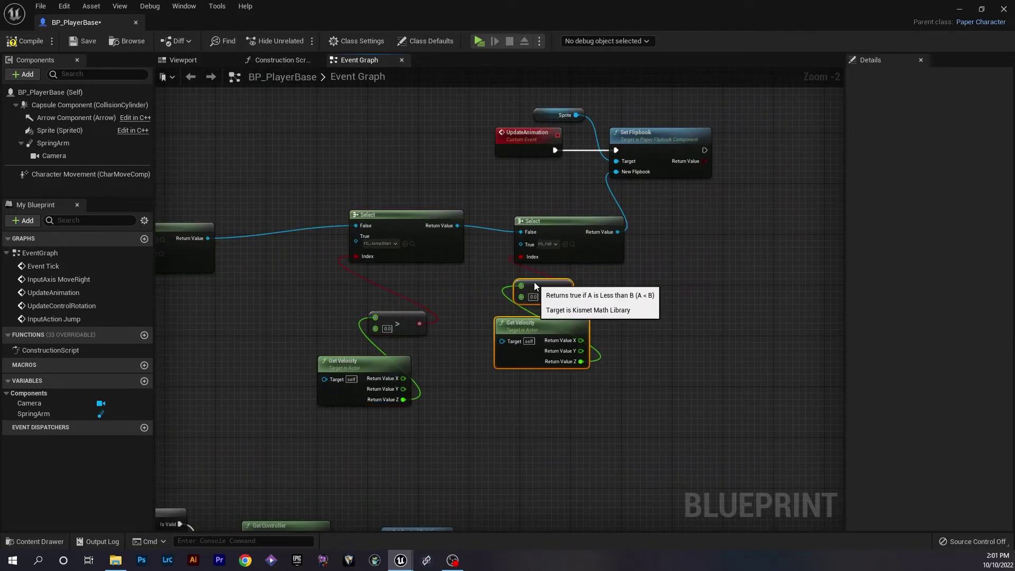
{"action": "left_click_drag", "start_coordinate": [536, 333], "coordinate": [546, 332]}
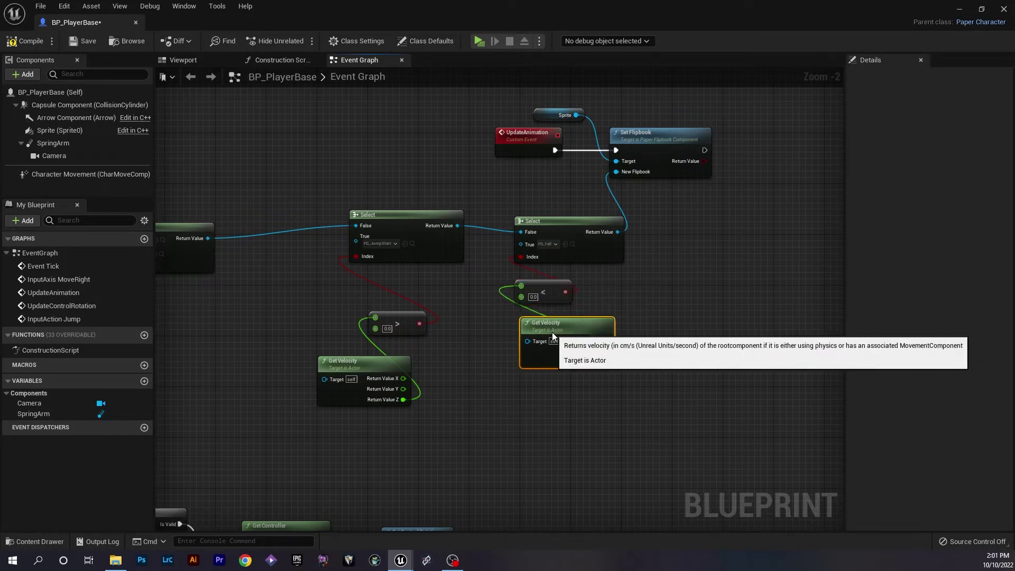
{"action": "right_click_drag", "start_coordinate": [542, 380], "coordinate": [563, 353]}
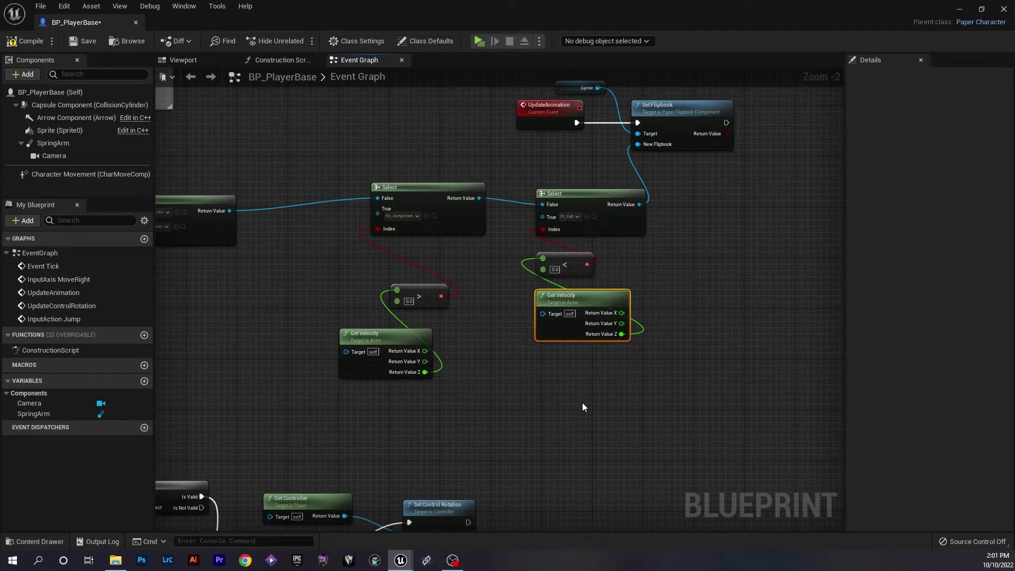
{"action": "right_click_drag", "start_coordinate": [481, 379], "coordinate": [569, 380]}
Step: Line up the idle/run Select, JumpStart Select and greater-than nodes into neat columns
{"action": "left_click", "coordinate": [484, 259]}
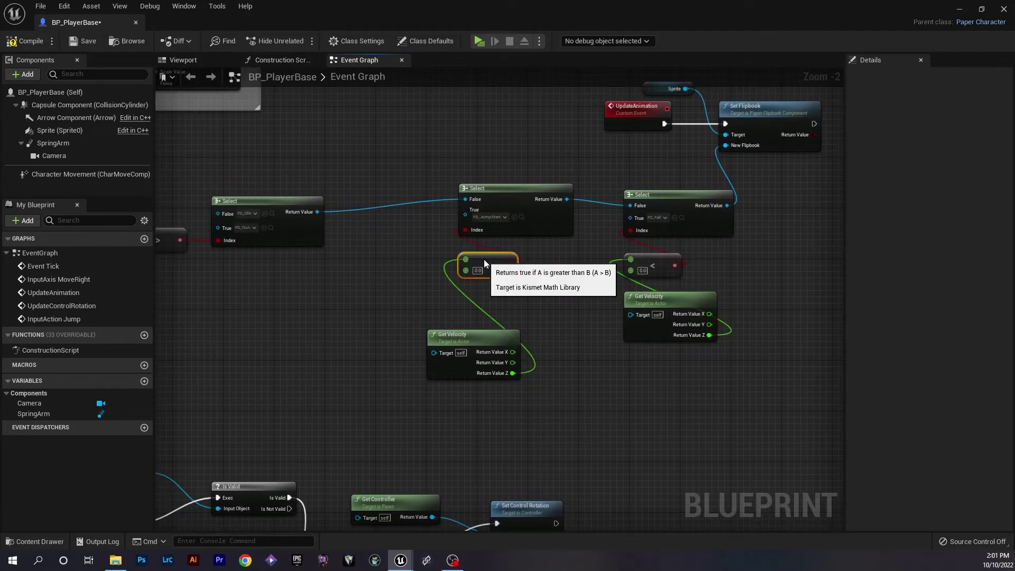
{"action": "right_click_drag", "start_coordinate": [484, 259], "coordinate": [673, 261]}
{"action": "mouse_move", "coordinate": [430, 199]}
{"action": "left_mouse_down"}
{"action": "mouse_move", "coordinate": [556, 198]}
{"action": "mouse_move", "coordinate": [520, 192]}
{"action": "left_mouse_up"}
{"action": "right_click_drag", "start_coordinate": [520, 192], "coordinate": [331, 188]}
{"action": "left_click_drag", "start_coordinate": [471, 150], "coordinate": [493, 296]}
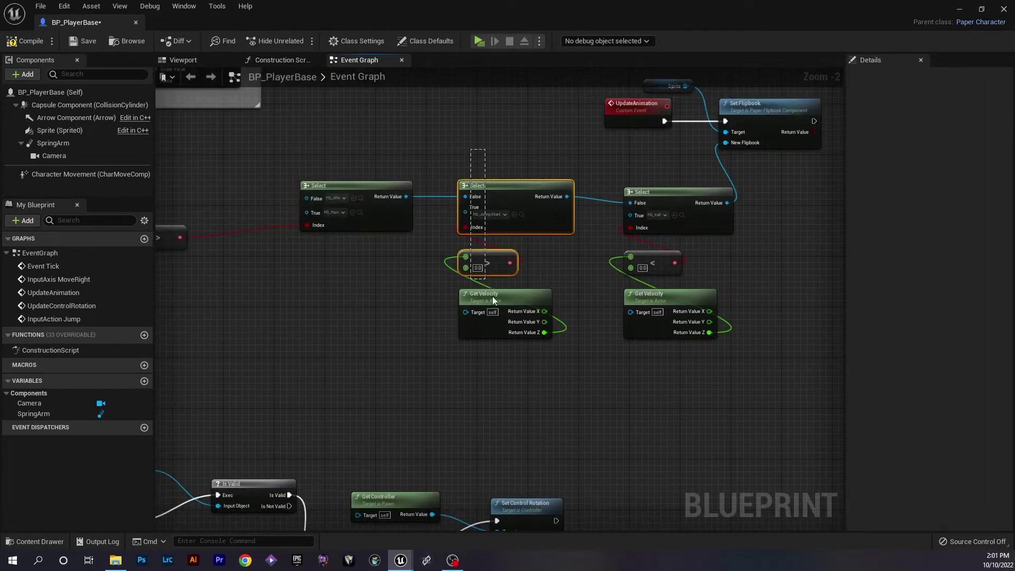
{"action": "left_click_drag", "start_coordinate": [531, 186], "coordinate": [531, 193]}
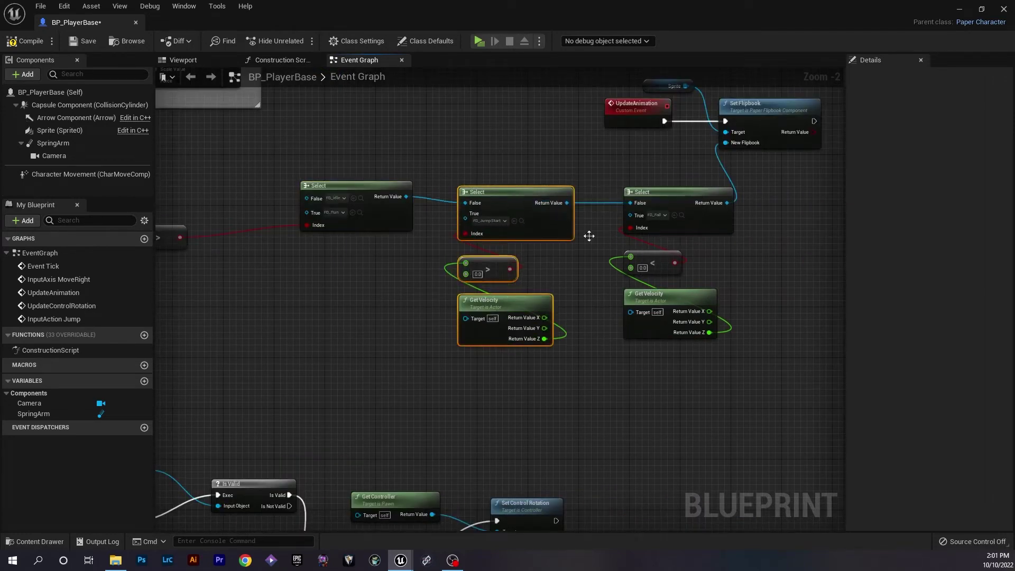
Step: Place Vector Length, the Velocity getter and Character Movement beneath the greater-than node
{"action": "right_click_drag", "start_coordinate": [386, 280], "coordinate": [514, 267]}
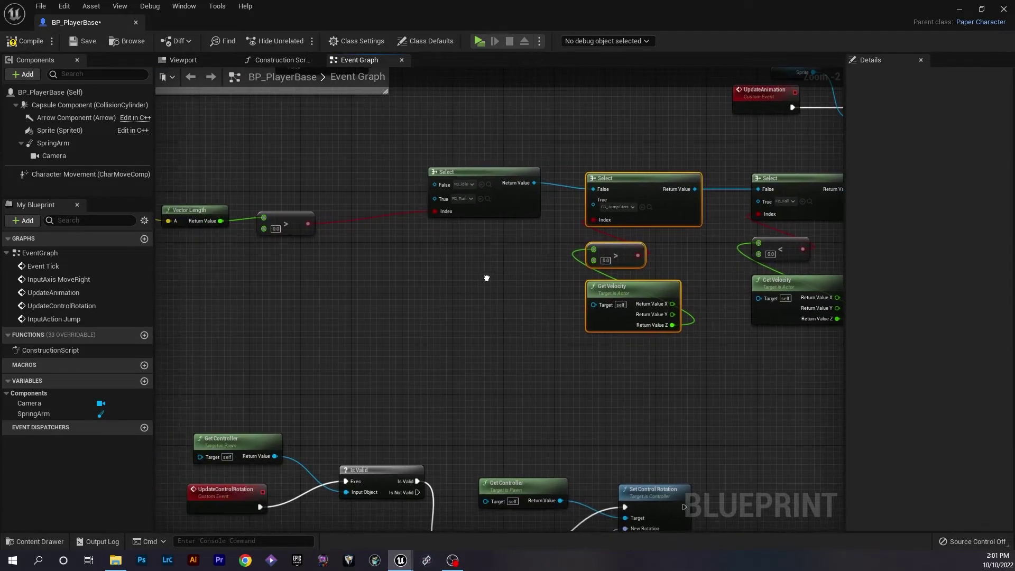
{"action": "left_click", "coordinate": [494, 177]}
{"action": "right_click_drag", "start_coordinate": [494, 176], "coordinate": [594, 169]}
{"action": "left_click_drag", "start_coordinate": [281, 197], "coordinate": [544, 277]}
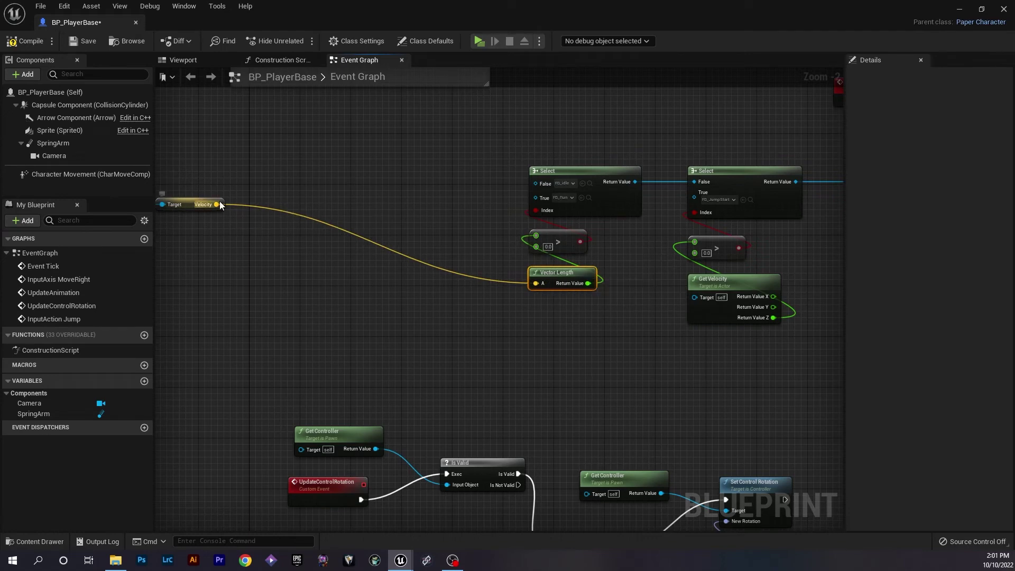
{"action": "right_click_drag", "start_coordinate": [281, 199], "coordinate": [478, 217]}
{"action": "left_click", "coordinate": [394, 221]}
{"action": "left_click_drag", "start_coordinate": [394, 222], "coordinate": [768, 329]}
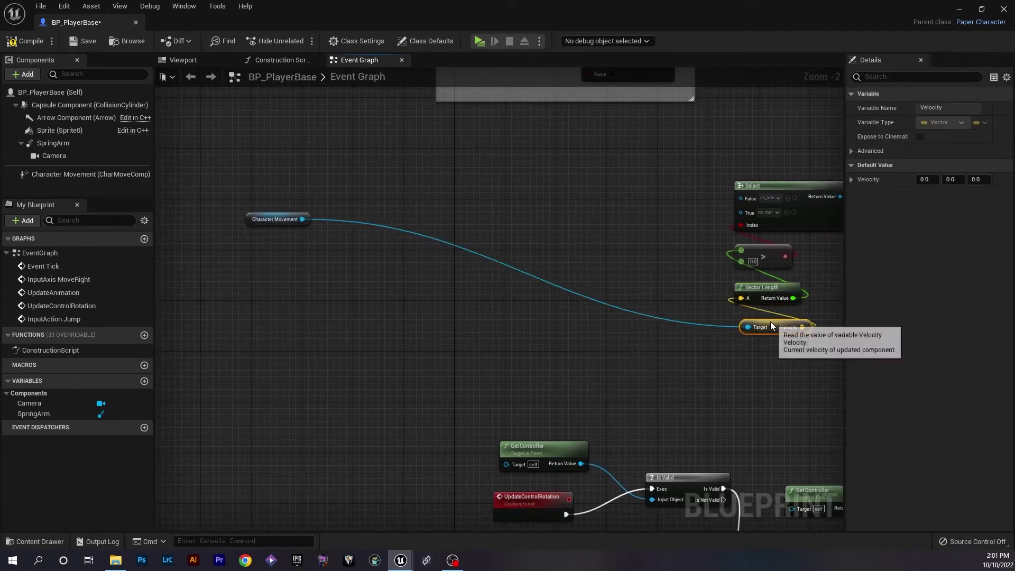
{"action": "right_click_drag", "start_coordinate": [770, 321], "coordinate": [697, 284]}
{"action": "left_click", "coordinate": [173, 186]}
{"action": "left_click_drag", "start_coordinate": [172, 186], "coordinate": [659, 316]}
{"action": "scroll", "coordinate": [577, 329], "scroll_direction": "down", "scroll_amount": 3}
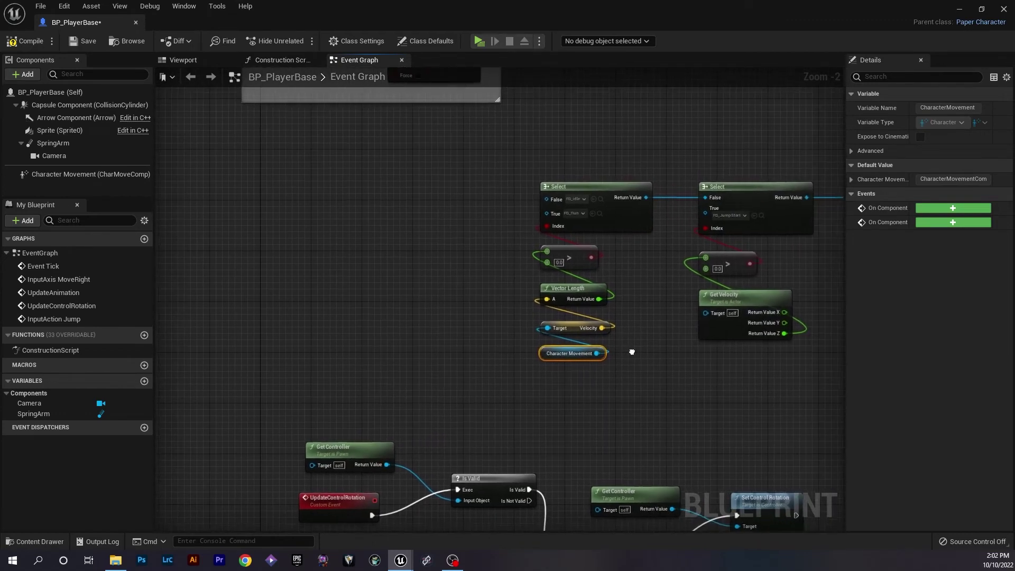
{"action": "right_click_drag", "start_coordinate": [579, 326], "coordinate": [463, 318]}
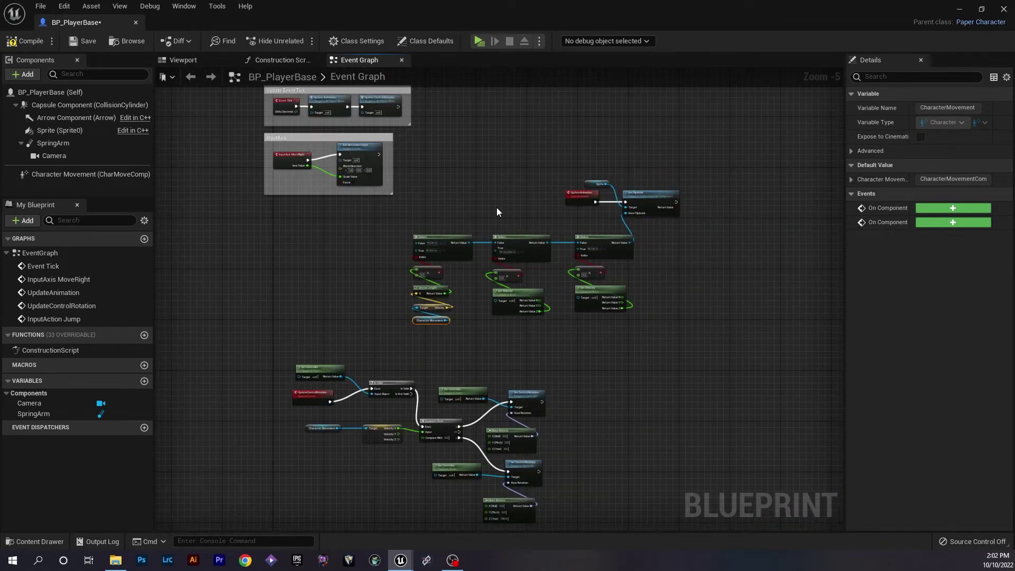
{"action": "right_click_drag", "start_coordinate": [501, 216], "coordinate": [534, 225]}
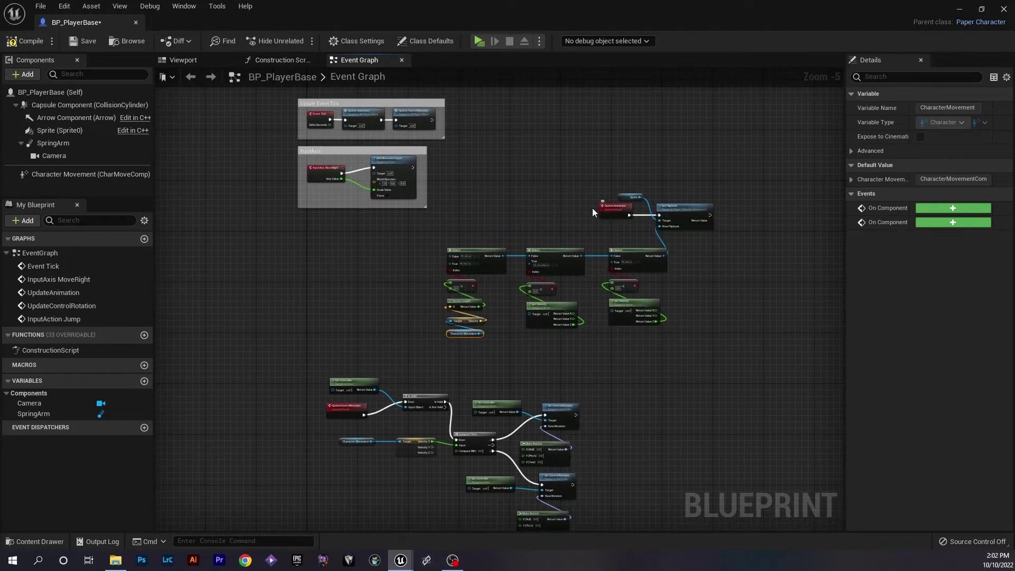
{"action": "scroll", "coordinate": [484, 237], "scroll_direction": "down", "scroll_amount": 1}
{"action": "left_click", "coordinate": [485, 189]}
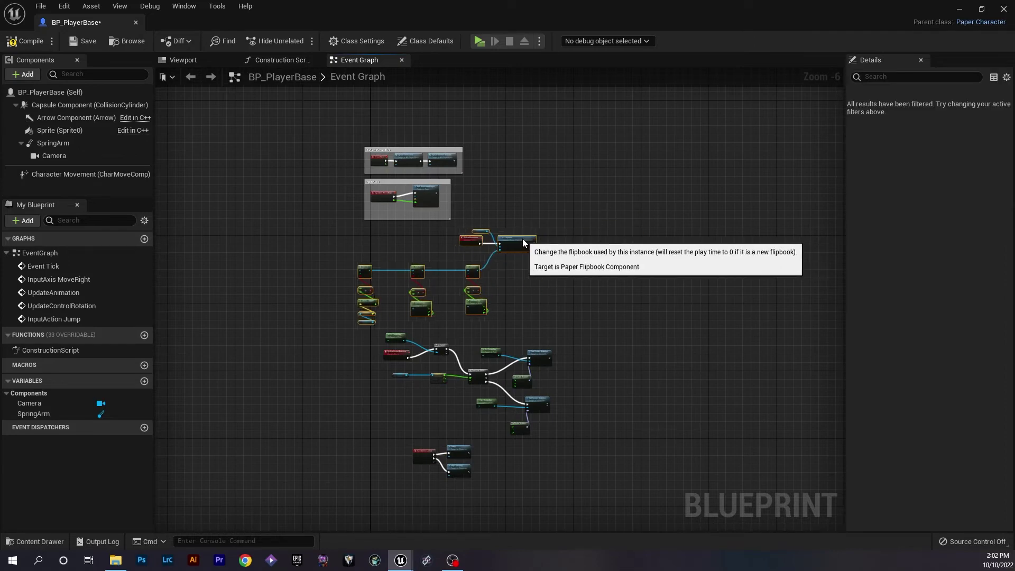
Step: Move UpdateAnimation and Set Flipbook left above the Select chain and shift the Select group down
{"action": "scroll", "coordinate": [503, 182], "scroll_direction": "up", "scroll_amount": 2}
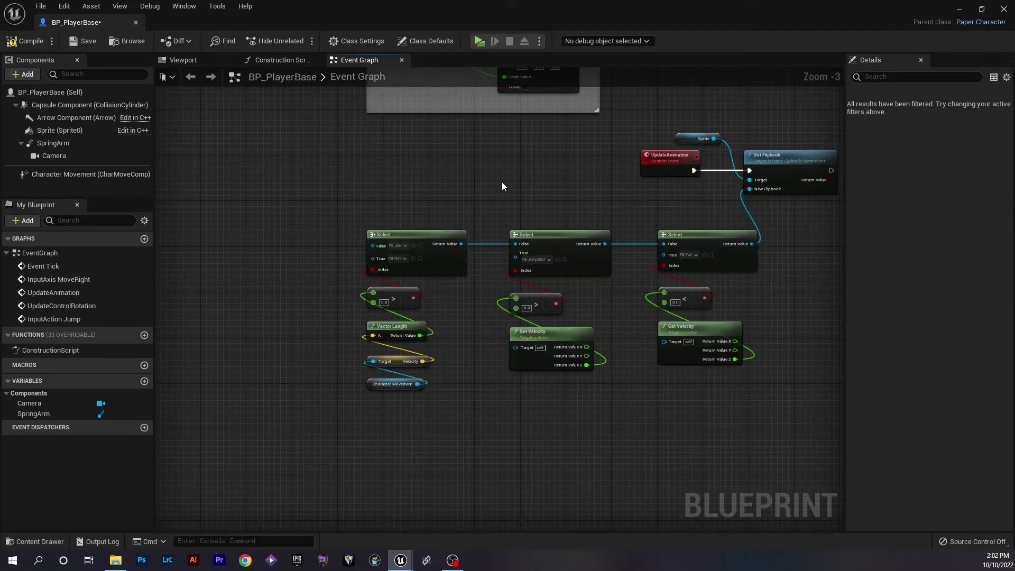
{"action": "right_click_drag", "start_coordinate": [502, 182], "coordinate": [542, 219]}
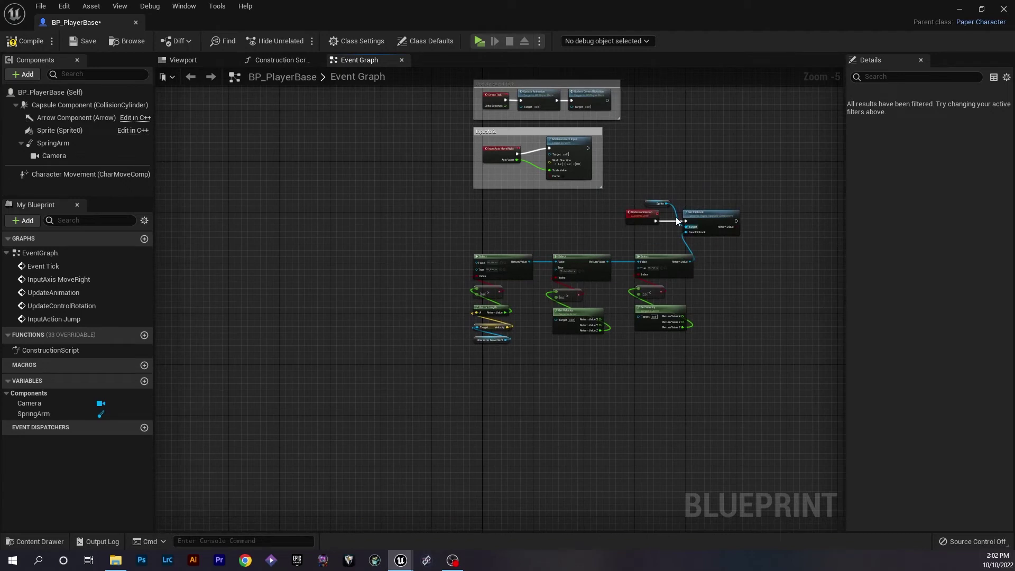
{"action": "left_click", "coordinate": [647, 214]}
{"action": "left_click_drag", "start_coordinate": [647, 214], "coordinate": [503, 216]}
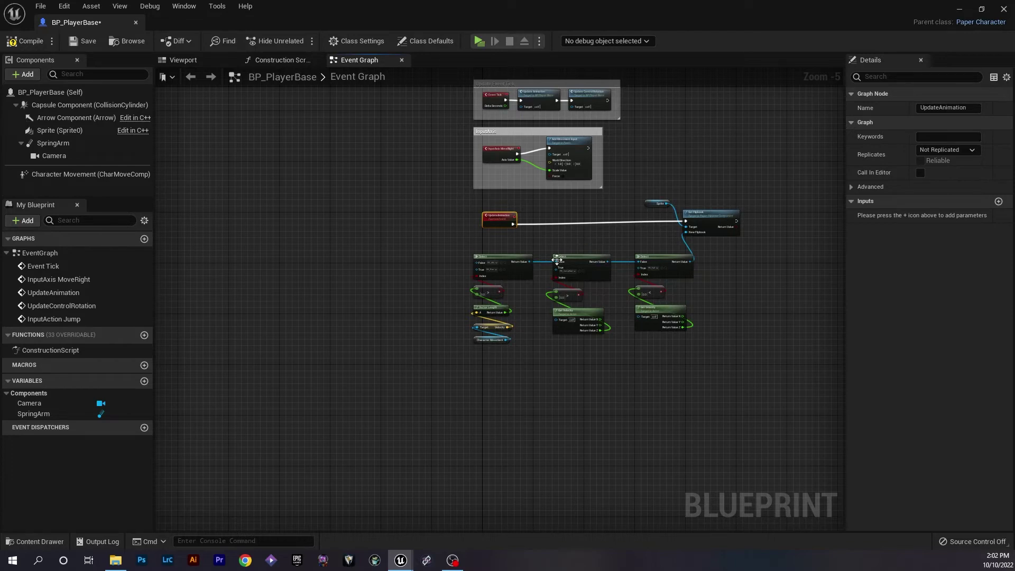
{"action": "mouse_move", "coordinate": [641, 188]}
{"action": "left_mouse_down"}
{"action": "mouse_move", "coordinate": [754, 232]}
{"action": "mouse_move", "coordinate": [588, 213]}
{"action": "left_mouse_up"}
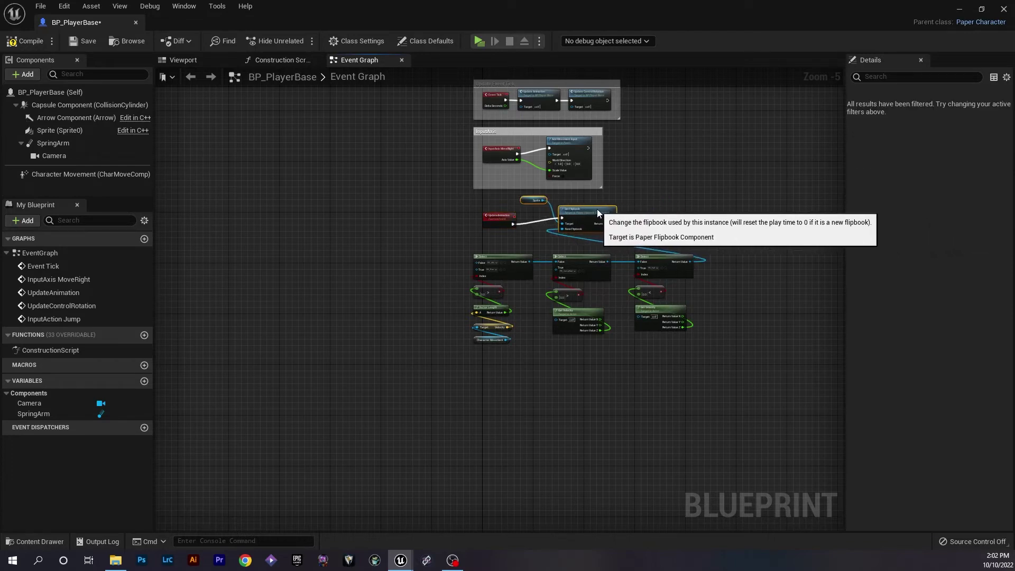
{"action": "right_click_drag", "start_coordinate": [588, 213], "coordinate": [580, 177]}
{"action": "left_click_drag", "start_coordinate": [676, 340], "coordinate": [405, 229]}
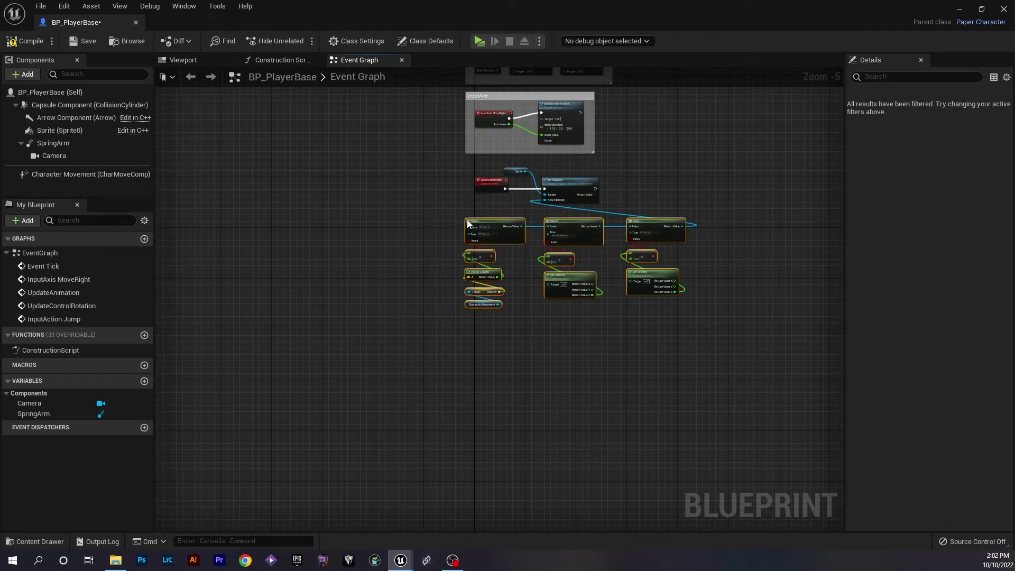
{"action": "left_click_drag", "start_coordinate": [476, 218], "coordinate": [486, 244]}
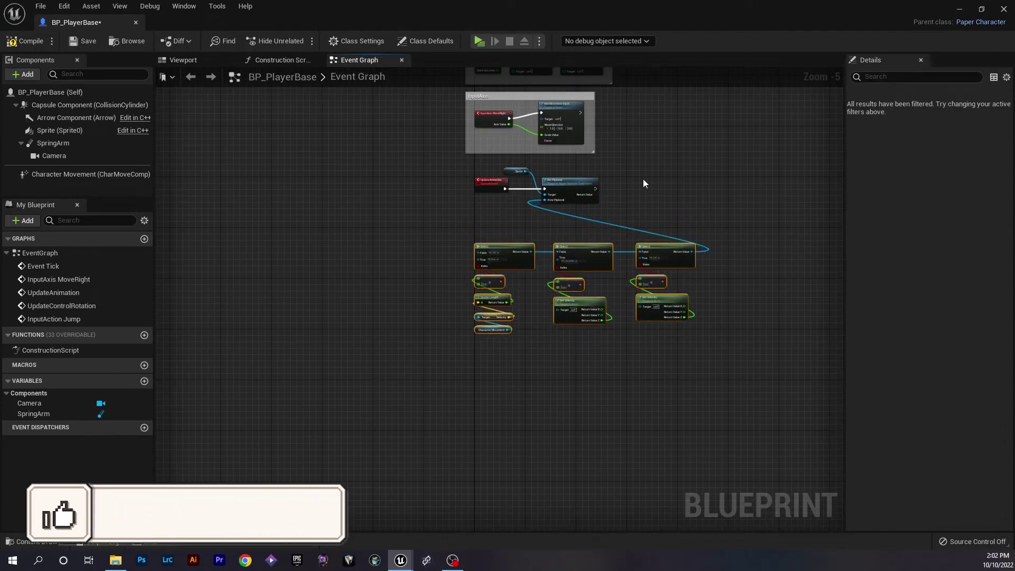
{"action": "left_click", "coordinate": [581, 217]}
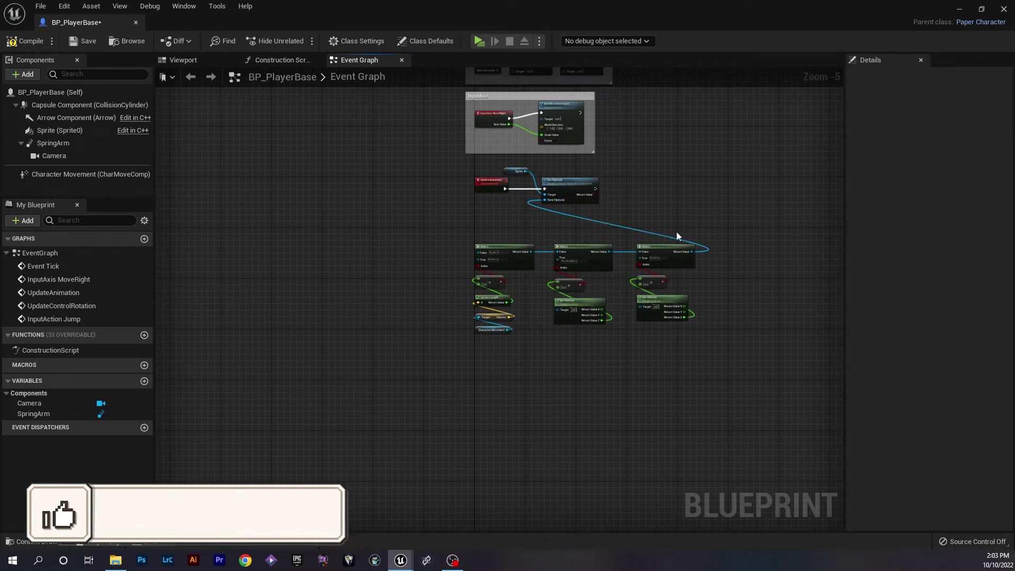
Step: Add a reroute point on the flipbook wire near Set Flipbook and move the Sprite getter beneath it
{"action": "double_click", "coordinate": [641, 230]}
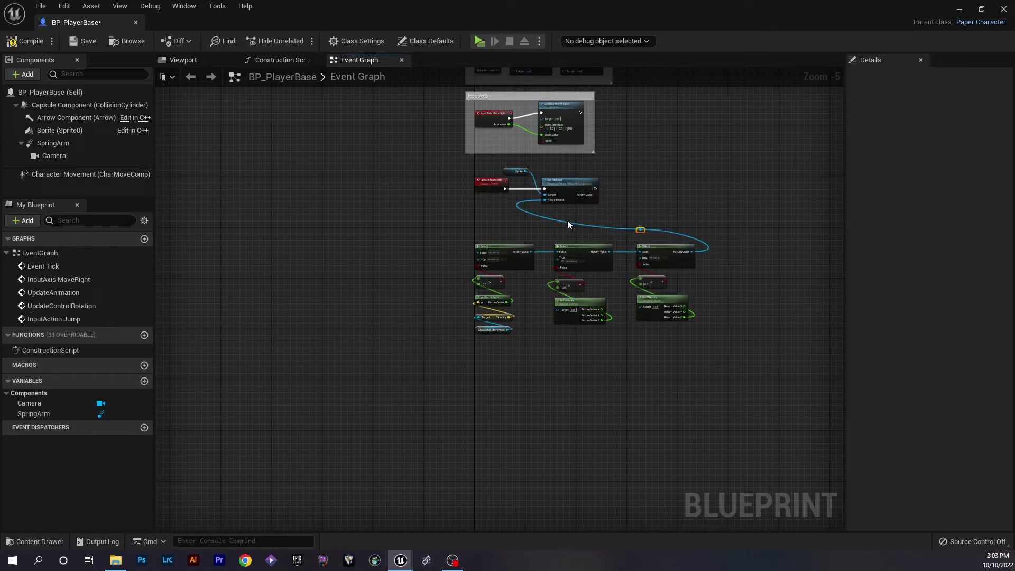
{"action": "key", "text": "ctrl+z"}
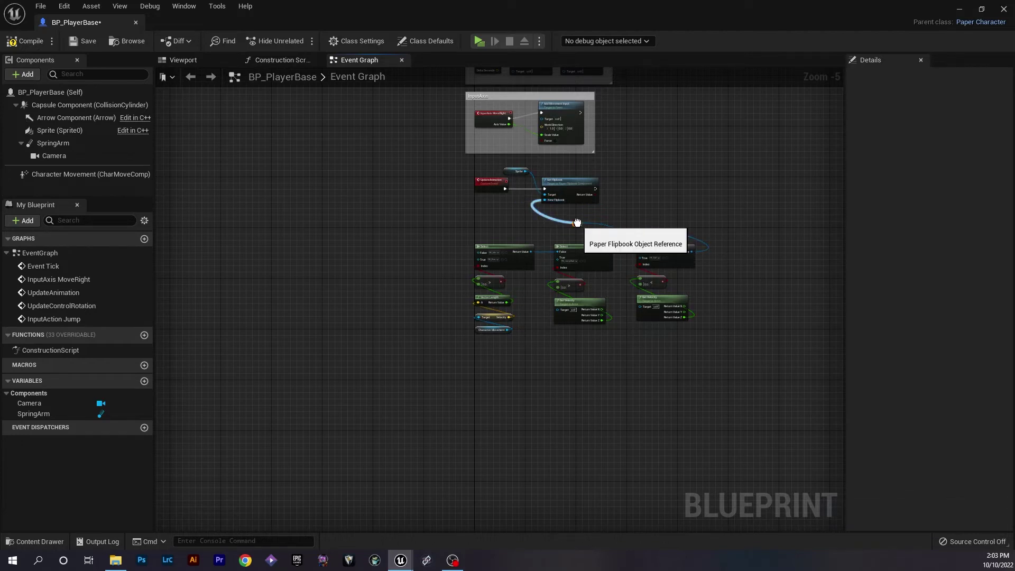
{"action": "double_click", "coordinate": [558, 226]}
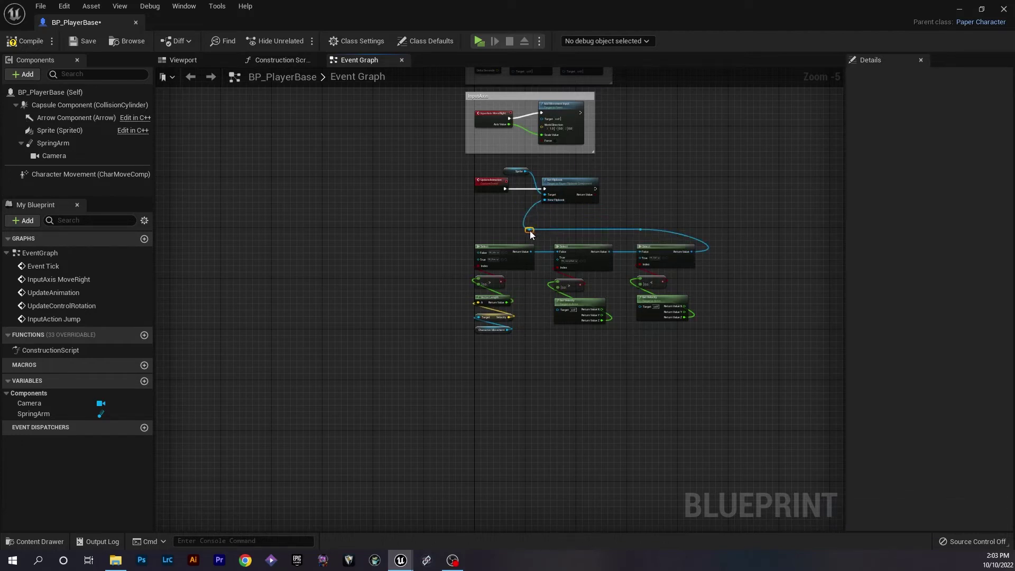
{"action": "scroll", "coordinate": [530, 230], "scroll_direction": "up", "scroll_amount": 1}
{"action": "left_click", "coordinate": [518, 154]}
{"action": "mouse_move", "coordinate": [519, 154]}
{"action": "left_mouse_down"}
{"action": "mouse_move", "coordinate": [586, 208]}
{"action": "mouse_move", "coordinate": [533, 205]}
{"action": "left_mouse_up"}
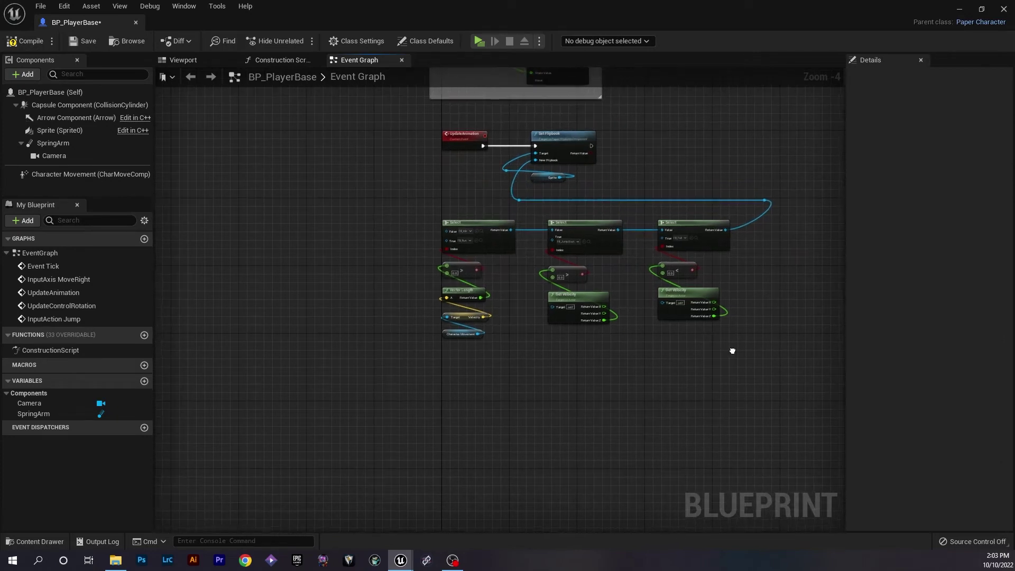
Step: Wrap all the UpdateAnimation logic in an 'Update Animation' comment and enlarge it upward
{"action": "mouse_move", "coordinate": [629, 276]}
{"action": "right_mouse_down"}
{"action": "mouse_move", "coordinate": [740, 379]}
{"action": "mouse_move", "coordinate": [709, 378]}
{"action": "right_mouse_up"}
{"action": "scroll", "coordinate": [470, 228], "scroll_direction": "down", "scroll_amount": 1}
{"action": "left_click_drag", "start_coordinate": [422, 170], "coordinate": [717, 364]}
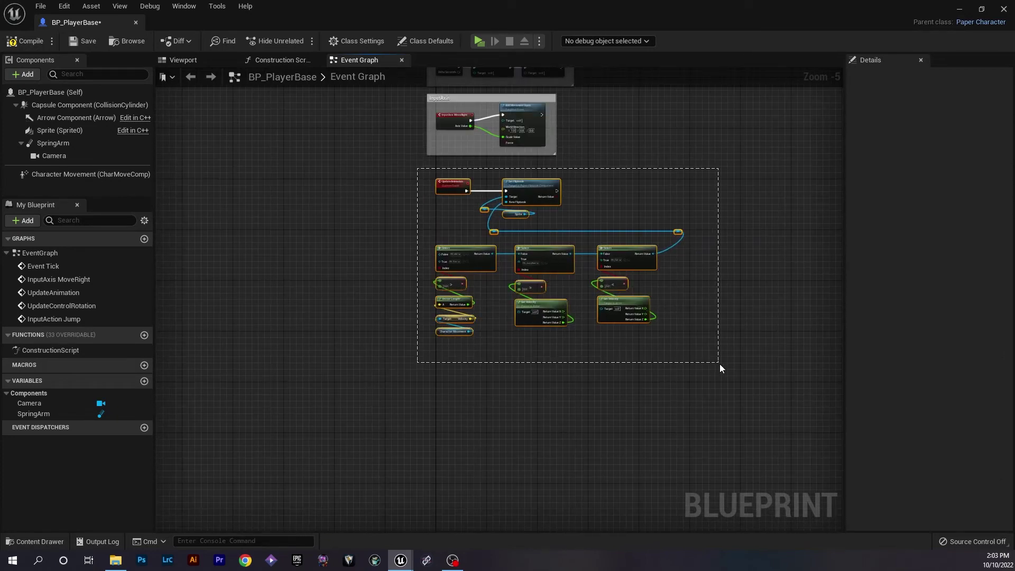
{"action": "key", "text": "c"}
{"action": "type", "text": "Update Animation"}
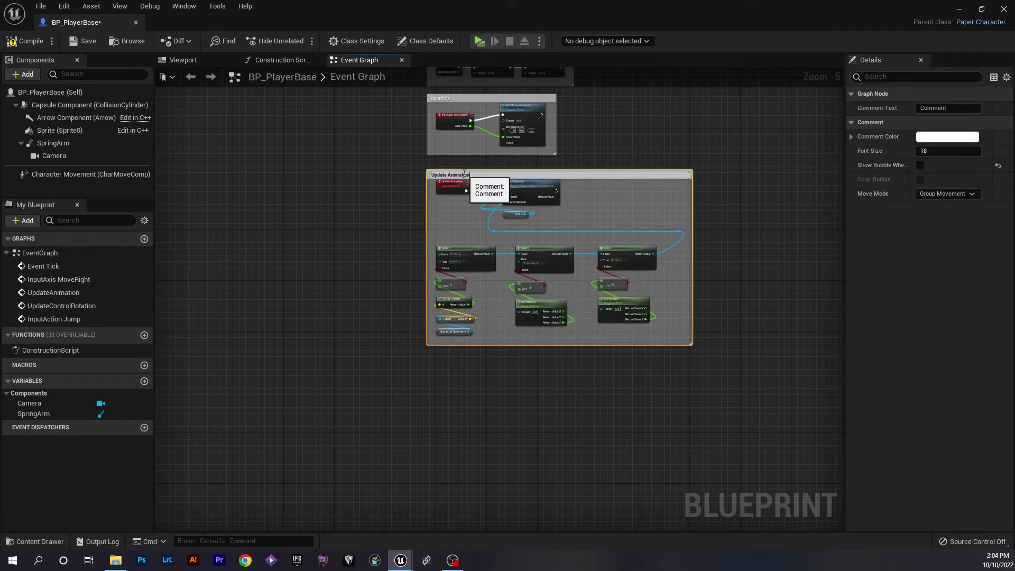
{"action": "key", "text": "Return"}
{"action": "left_click", "coordinate": [362, 229]}
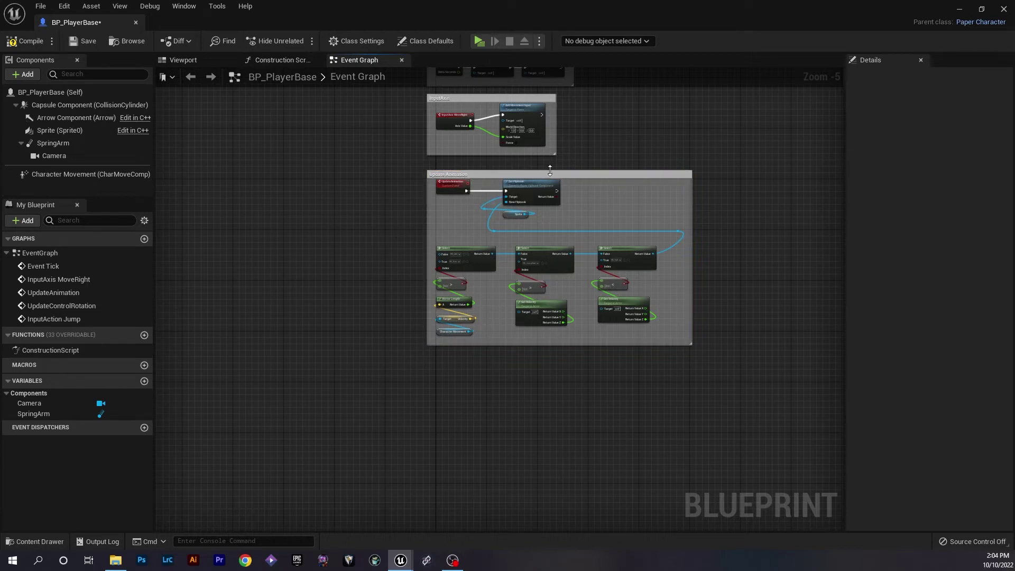
{"action": "left_click_drag", "start_coordinate": [550, 171], "coordinate": [549, 160]}
Step: Nudge the Update Animation comment group slightly lower
{"action": "left_click_drag", "start_coordinate": [749, 375], "coordinate": [383, 176]}
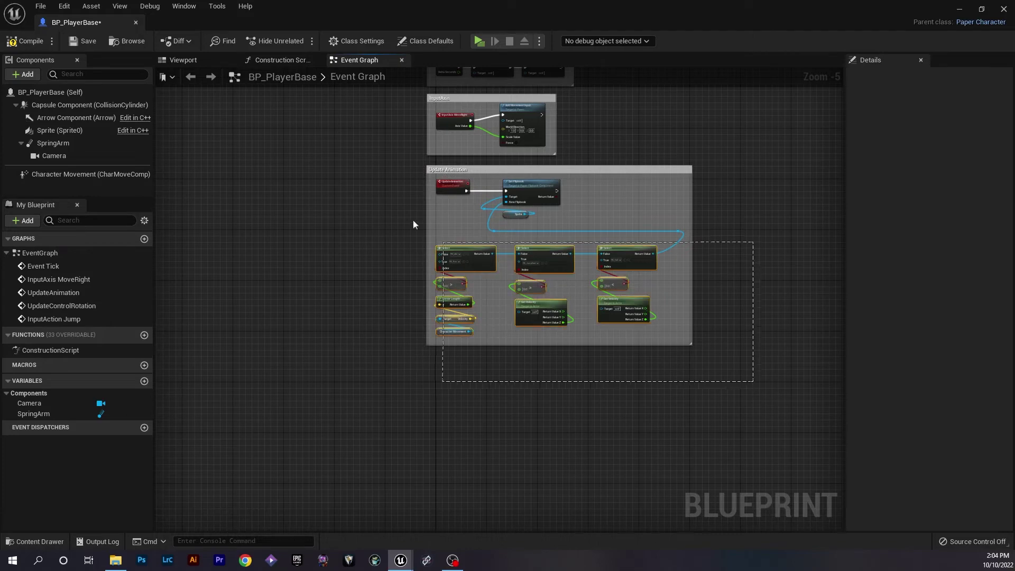
{"action": "left_click_drag", "start_coordinate": [494, 172], "coordinate": [493, 187]}
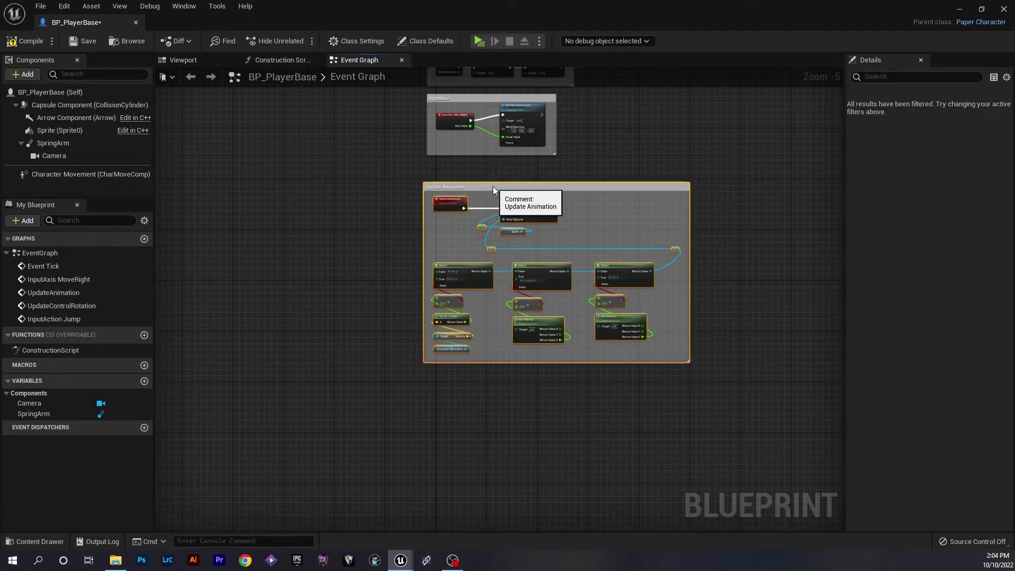
{"action": "left_click", "coordinate": [370, 246]}
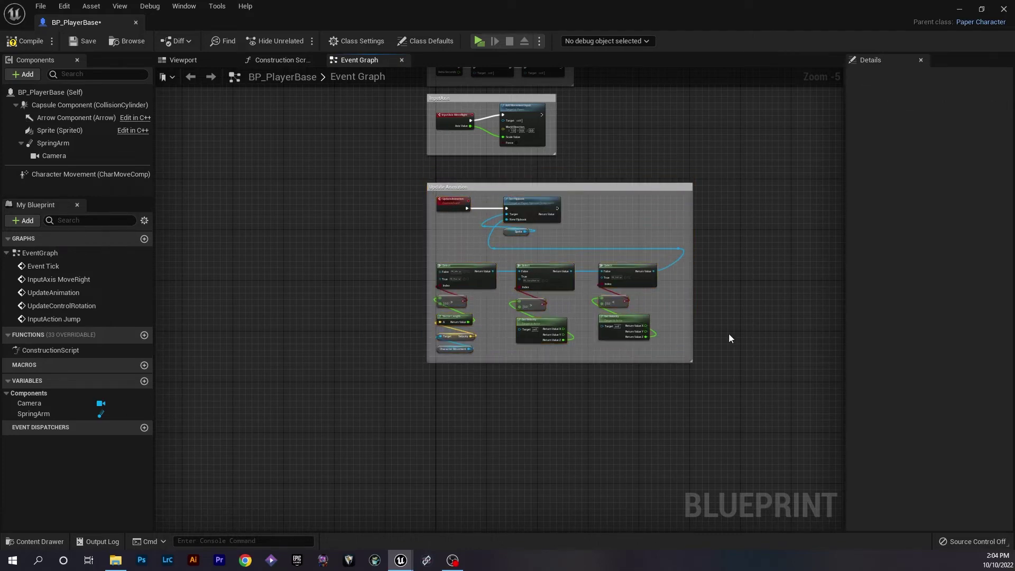
Step: Put the UpdateControlRotation event on top with Get Controller beside it
{"action": "scroll", "coordinate": [743, 336], "scroll_direction": "down", "scroll_amount": 1}
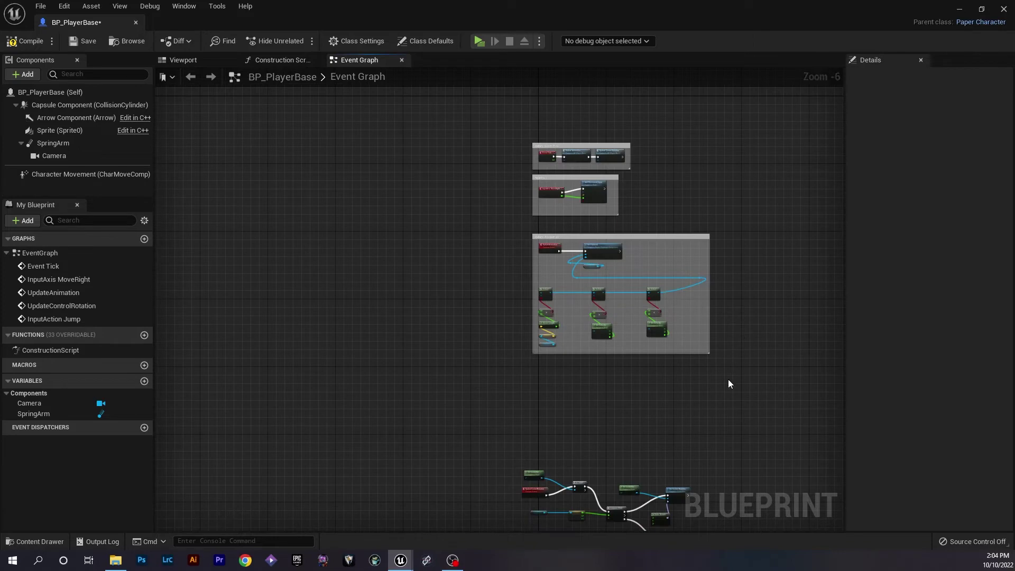
{"action": "right_click_drag", "start_coordinate": [747, 392], "coordinate": [709, 269]}
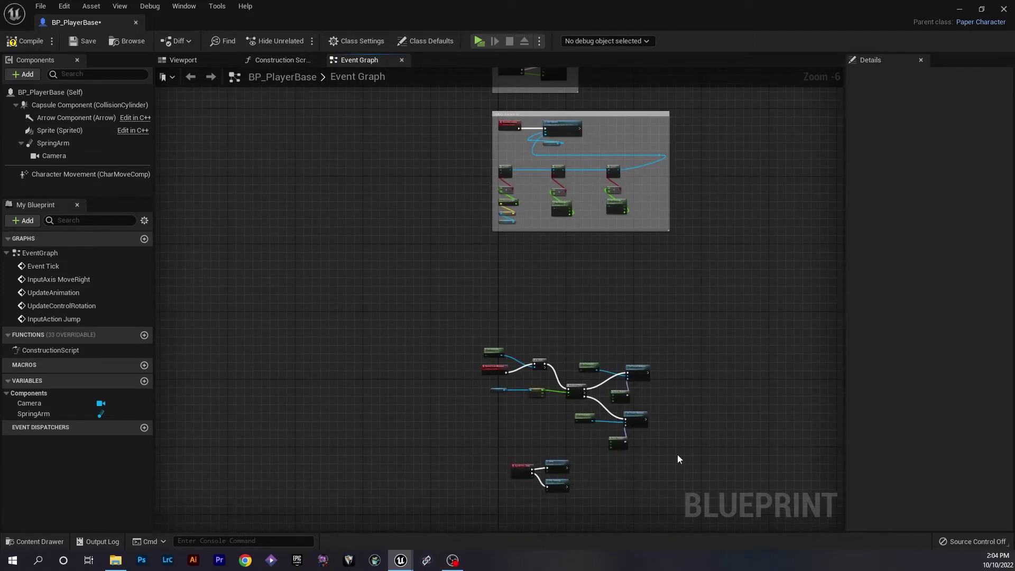
{"action": "right_click_drag", "start_coordinate": [640, 361], "coordinate": [650, 314]}
{"action": "scroll", "coordinate": [502, 313], "scroll_direction": "up", "scroll_amount": 4}
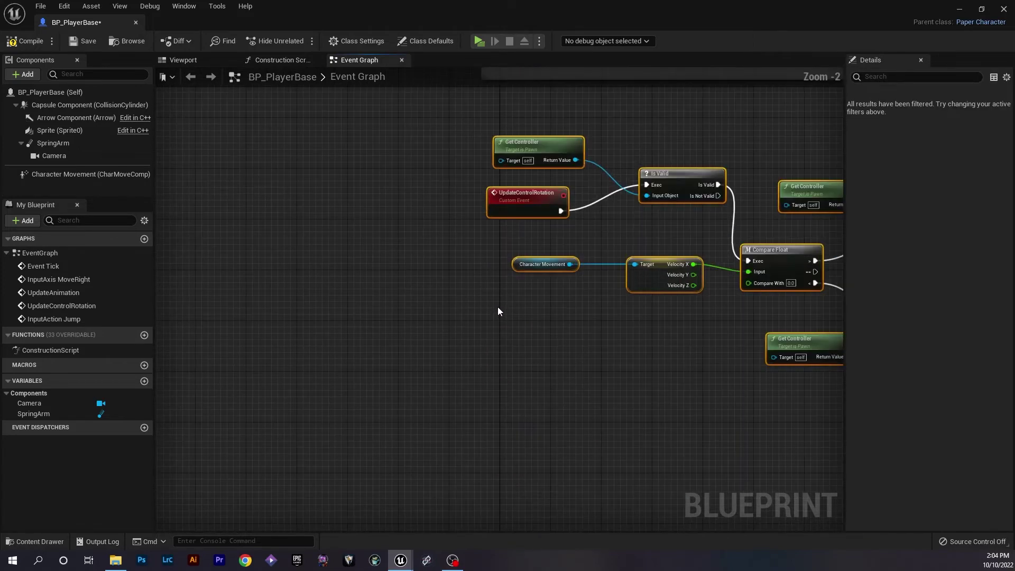
{"action": "mouse_move", "coordinate": [497, 307]}
{"action": "right_mouse_down"}
{"action": "mouse_move", "coordinate": [562, 376]}
{"action": "mouse_move", "coordinate": [549, 459]}
{"action": "right_mouse_up"}
{"action": "left_click_drag", "start_coordinate": [508, 312], "coordinate": [429, 408]}
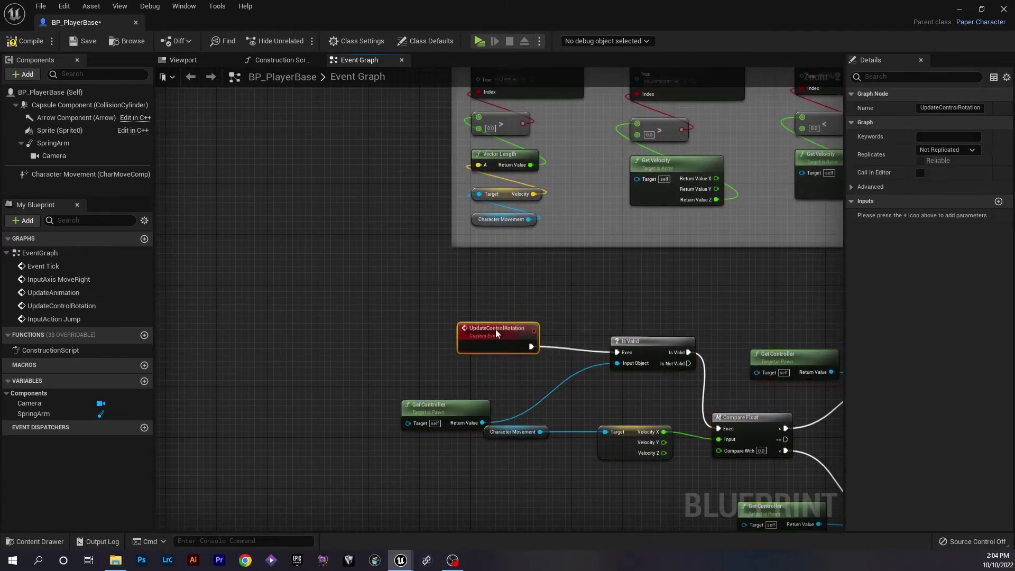
{"action": "left_click_drag", "start_coordinate": [497, 368], "coordinate": [495, 320]}
{"action": "right_click_drag", "start_coordinate": [553, 316], "coordinate": [374, 227]}
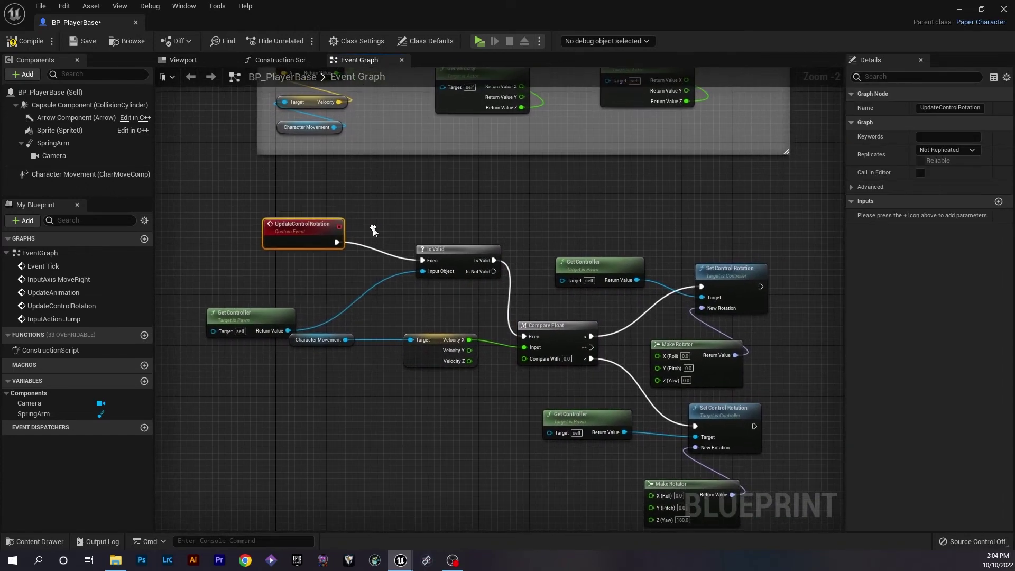
{"action": "left_click_drag", "start_coordinate": [264, 317], "coordinate": [321, 278]}
{"action": "right_click_drag", "start_coordinate": [562, 337], "coordinate": [446, 275]}
Step: Tuck each Make Rotator and Get Controller beside its Set Control Rotation node
{"action": "left_click_drag", "start_coordinate": [481, 203], "coordinate": [652, 223]}
{"action": "left_click_drag", "start_coordinate": [577, 285], "coordinate": [526, 178]}
{"action": "right_click_drag", "start_coordinate": [635, 283], "coordinate": [627, 249]}
{"action": "left_click_drag", "start_coordinate": [563, 392], "coordinate": [531, 347]}
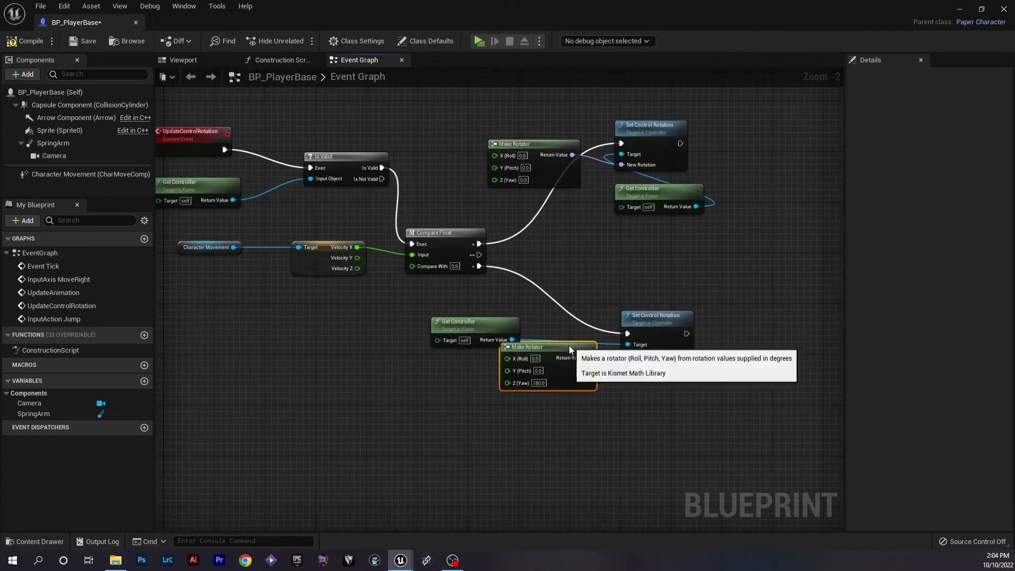
{"action": "left_click_drag", "start_coordinate": [468, 322], "coordinate": [659, 379]}
Step: Move the Velocity and Character Movement getters below Compare Float and shift the right-side nodes
{"action": "right_click_drag", "start_coordinate": [428, 271], "coordinate": [592, 323]}
{"action": "left_click_drag", "start_coordinate": [464, 351], "coordinate": [600, 405]}
{"action": "left_click_drag", "start_coordinate": [579, 351], "coordinate": [608, 365]}
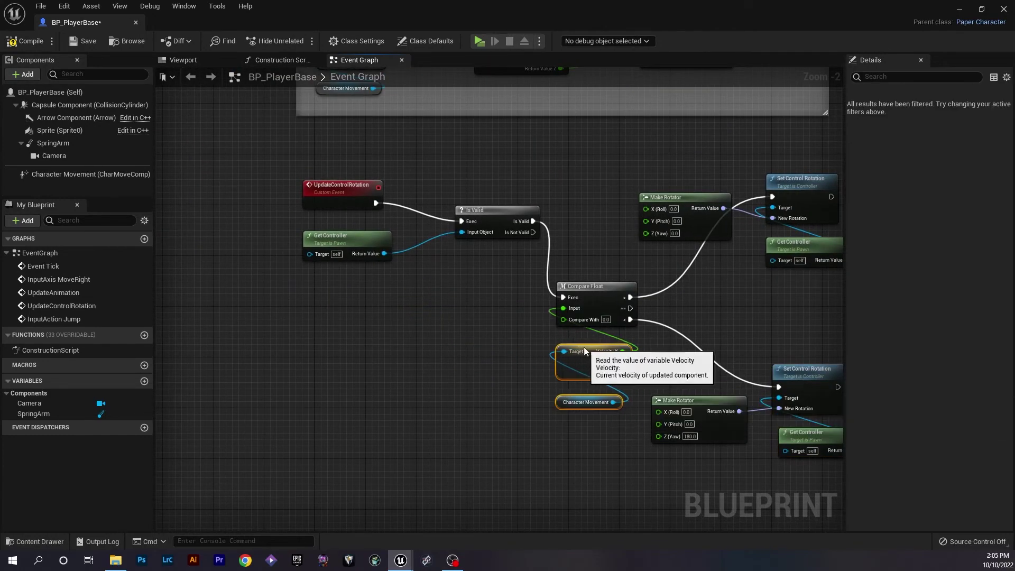
{"action": "right_click_drag", "start_coordinate": [785, 300], "coordinate": [751, 279]}
{"action": "scroll", "coordinate": [751, 278], "scroll_direction": "down", "scroll_amount": 1}
{"action": "left_click", "coordinate": [517, 331]}
{"action": "right_click_drag", "start_coordinate": [710, 239], "coordinate": [767, 235]}
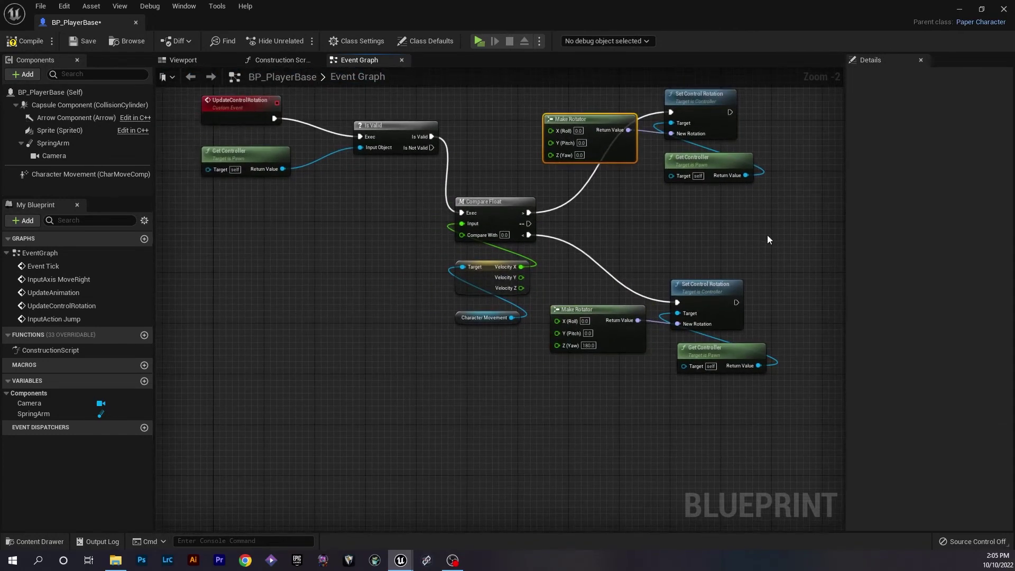
Step: Add reroute knots on Compare Float's exec wires and the lower Get Controller wire
{"action": "right_click_drag", "start_coordinate": [510, 161], "coordinate": [579, 179]}
{"action": "double_click", "coordinate": [533, 170]}
{"action": "right_click_drag", "start_coordinate": [625, 309], "coordinate": [625, 246]}
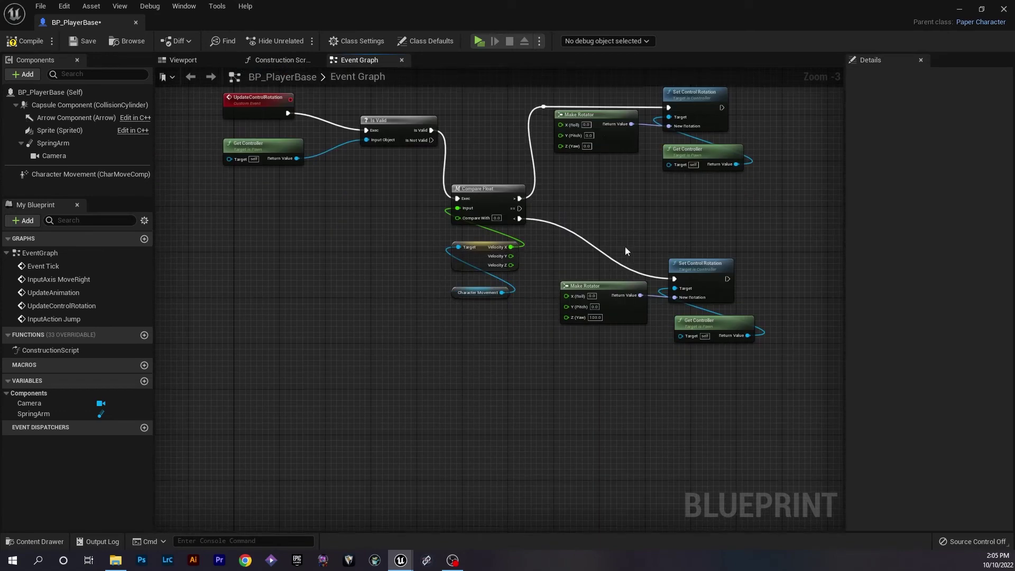
{"action": "left_click_drag", "start_coordinate": [520, 219], "coordinate": [674, 279]}
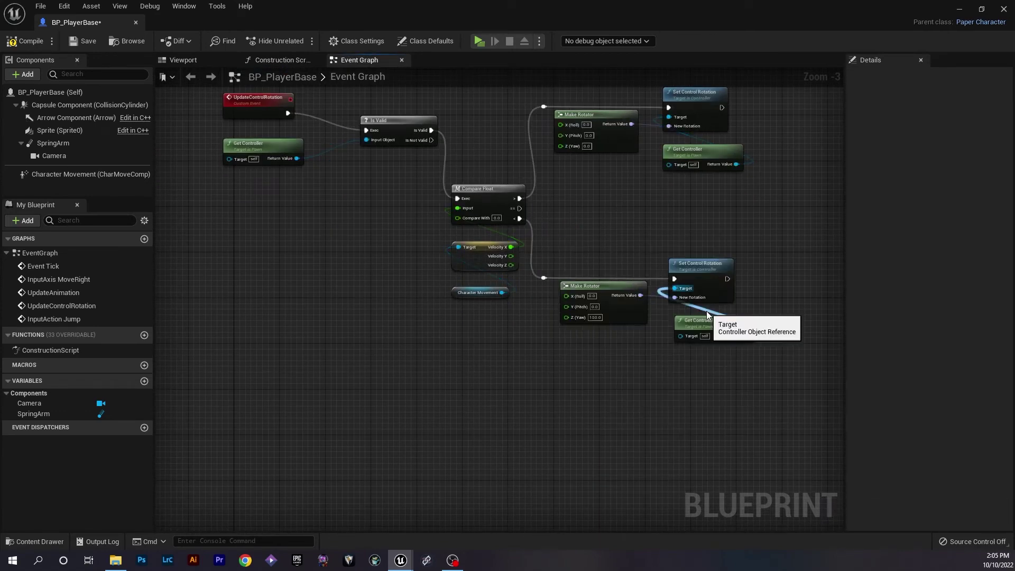
{"action": "double_click", "coordinate": [664, 314]}
{"action": "double_click", "coordinate": [766, 314]}
{"action": "left_click_drag", "start_coordinate": [709, 321], "coordinate": [709, 332]}
{"action": "right_click_drag", "start_coordinate": [715, 309], "coordinate": [711, 378]}
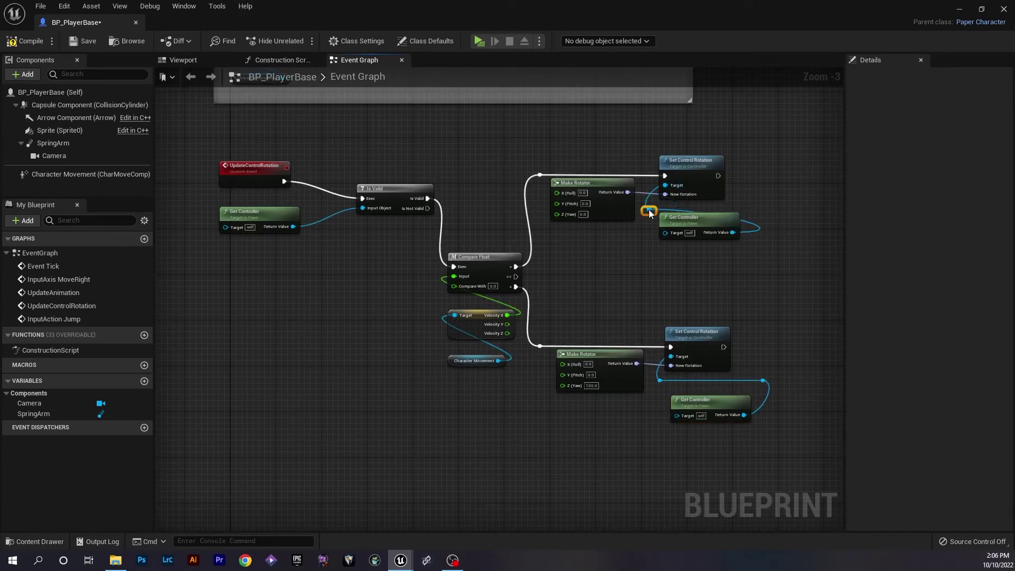
Step: Reroute the remaining Get Controller wires and tuck Get Controller under UpdateControlRotation
{"action": "double_click", "coordinate": [758, 211]}
{"action": "right_click_drag", "start_coordinate": [249, 159], "coordinate": [428, 157]}
{"action": "left_click_drag", "start_coordinate": [427, 165], "coordinate": [410, 232]}
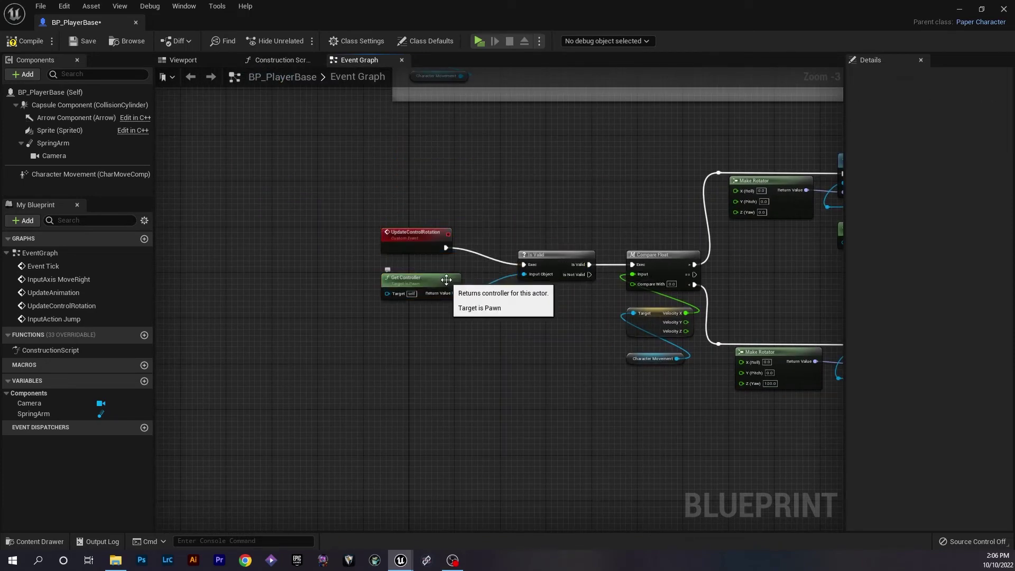
{"action": "double_click", "coordinate": [531, 289]}
{"action": "mouse_move", "coordinate": [460, 275]}
{"action": "left_mouse_down"}
{"action": "mouse_move", "coordinate": [583, 300]}
{"action": "mouse_move", "coordinate": [605, 292]}
{"action": "left_mouse_up"}
{"action": "scroll", "coordinate": [605, 292], "scroll_direction": "down", "scroll_amount": 2}
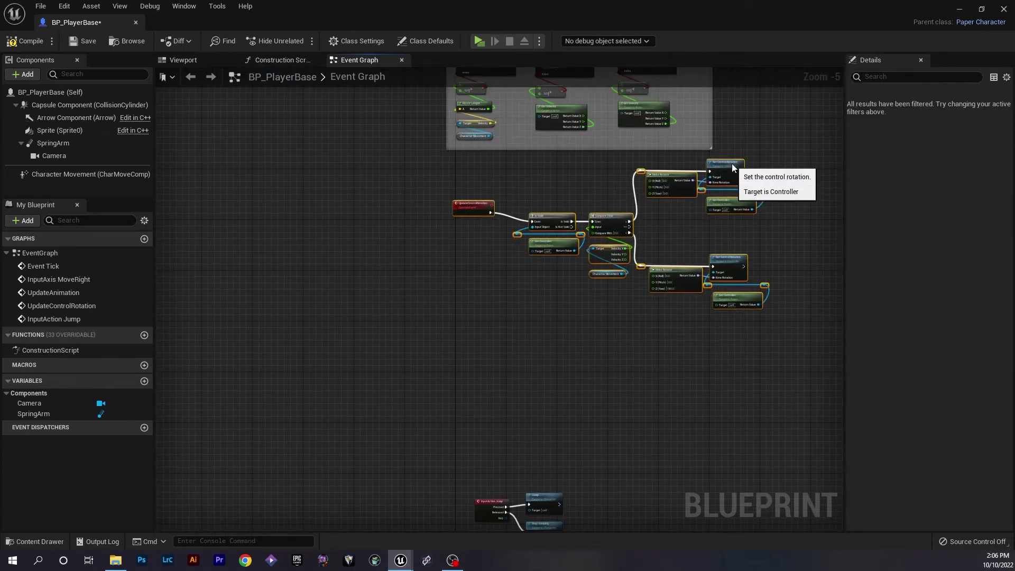
Step: Add an 'Update Control Rotation' comment around the rotation nodes and a 'Jump' comment around the jump nodes
{"action": "left_click_drag", "start_coordinate": [453, 276], "coordinate": [767, 362]}
{"action": "type", "text": "cUpdate Control Rotation"}
{"action": "scroll", "coordinate": [767, 362], "scroll_direction": "down", "scroll_amount": 2}
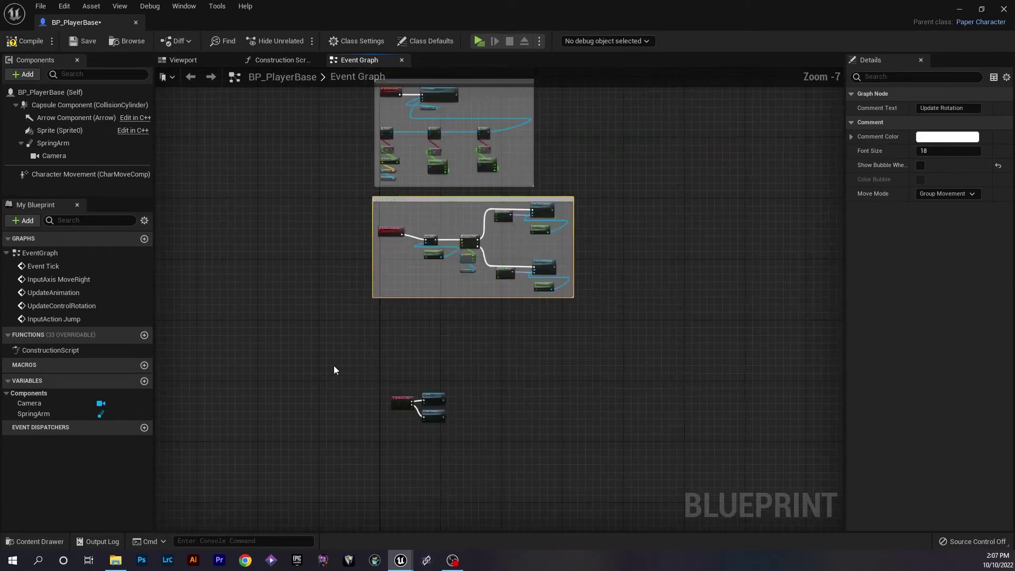
{"action": "left_click_drag", "start_coordinate": [334, 366], "coordinate": [450, 423]}
{"action": "scroll", "coordinate": [511, 240], "scroll_direction": "up", "scroll_amount": 2}
{"action": "type", "text": "cJump"}
{"action": "right_click_drag", "start_coordinate": [634, 290], "coordinate": [602, 430]}
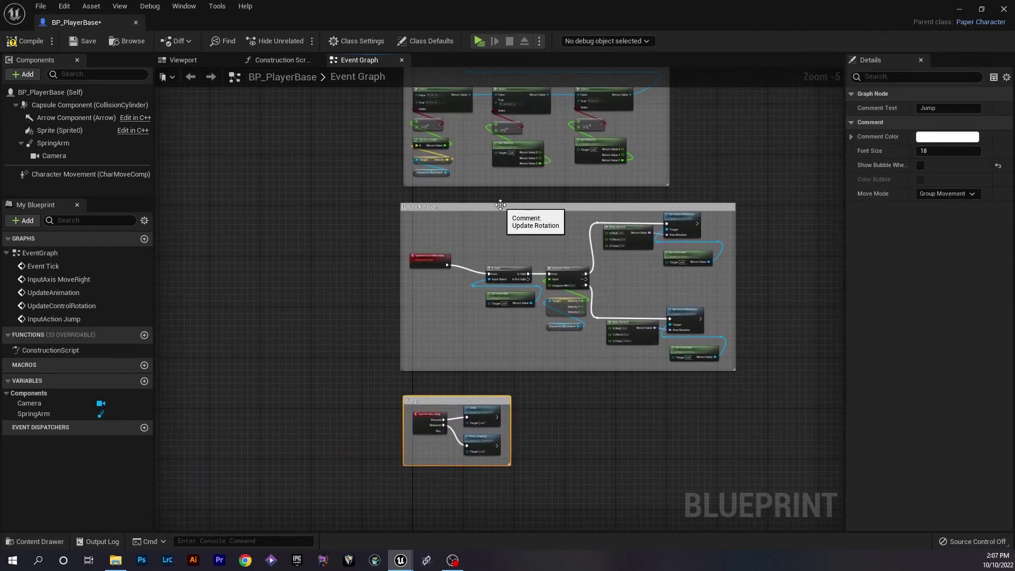
{"action": "left_click_drag", "start_coordinate": [497, 203], "coordinate": [494, 195]}
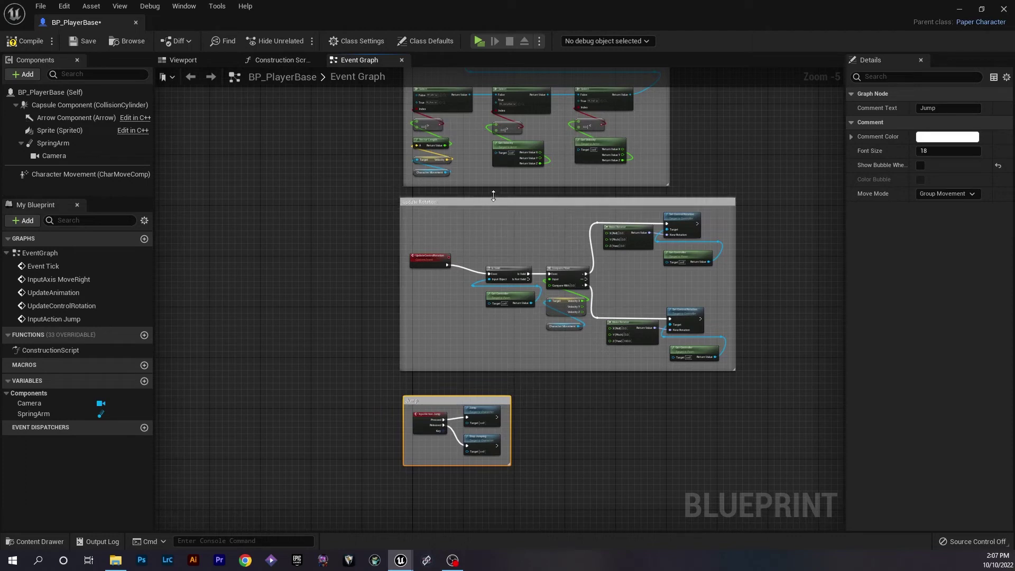
{"action": "left_click", "coordinate": [401, 215]}
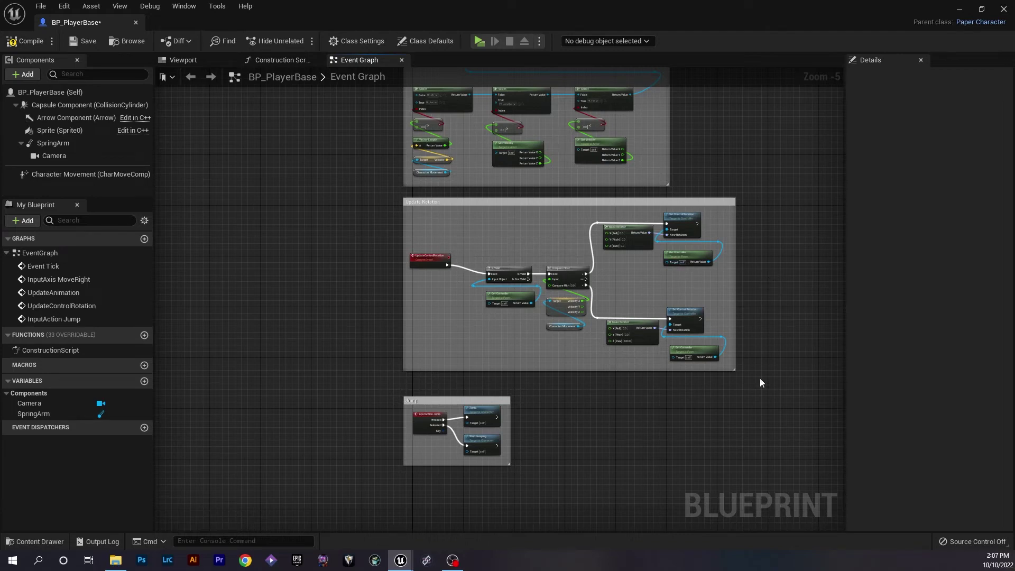
Step: Move the top two comment groups down for even spacing above the Jump comment
{"action": "right_click_drag", "start_coordinate": [738, 425], "coordinate": [742, 290]}
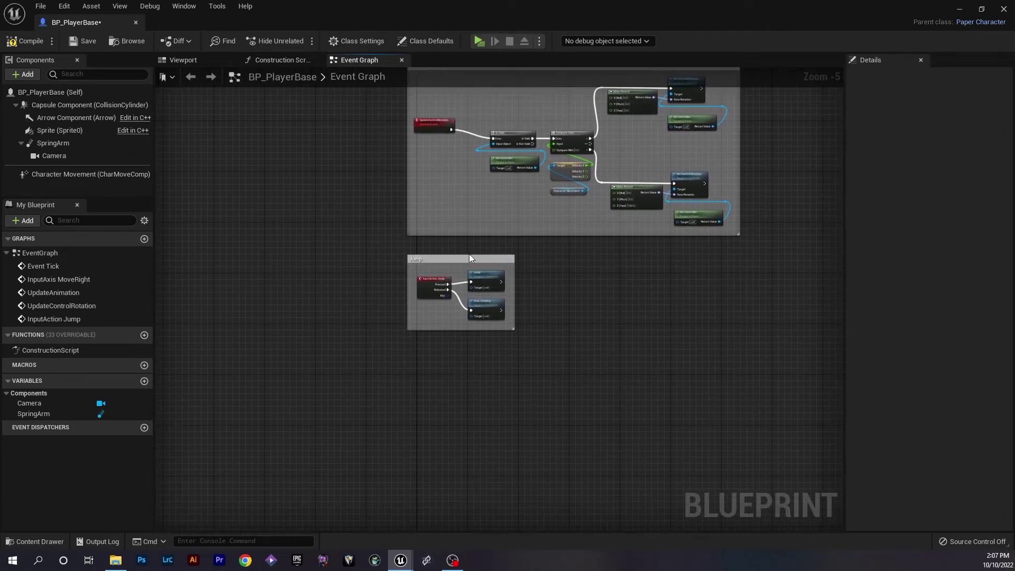
{"action": "right_click_drag", "start_coordinate": [471, 257], "coordinate": [448, 390]}
{"action": "right_click_drag", "start_coordinate": [755, 213], "coordinate": [750, 296]}
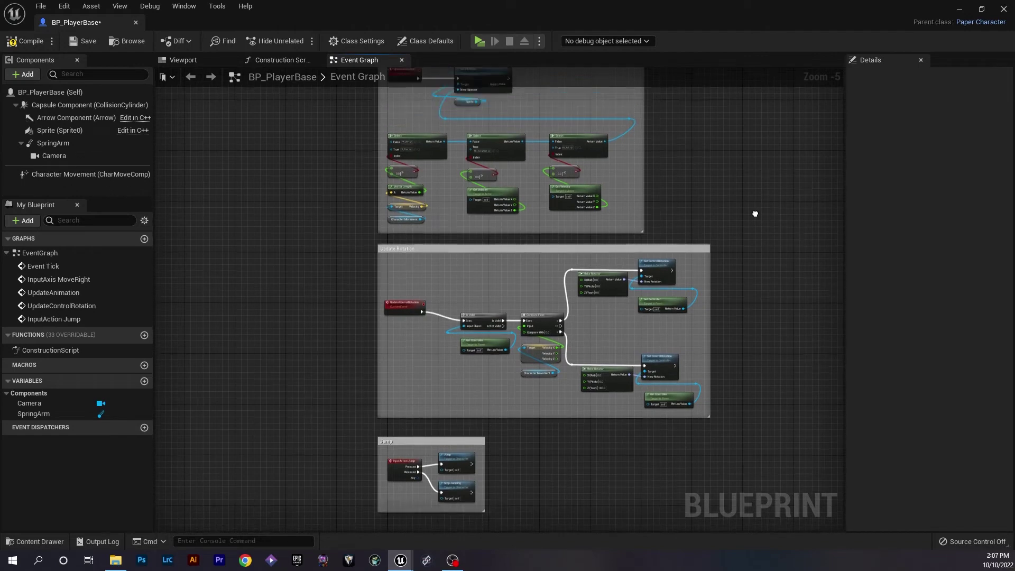
{"action": "scroll", "coordinate": [700, 250], "scroll_direction": "down", "scroll_amount": 2}
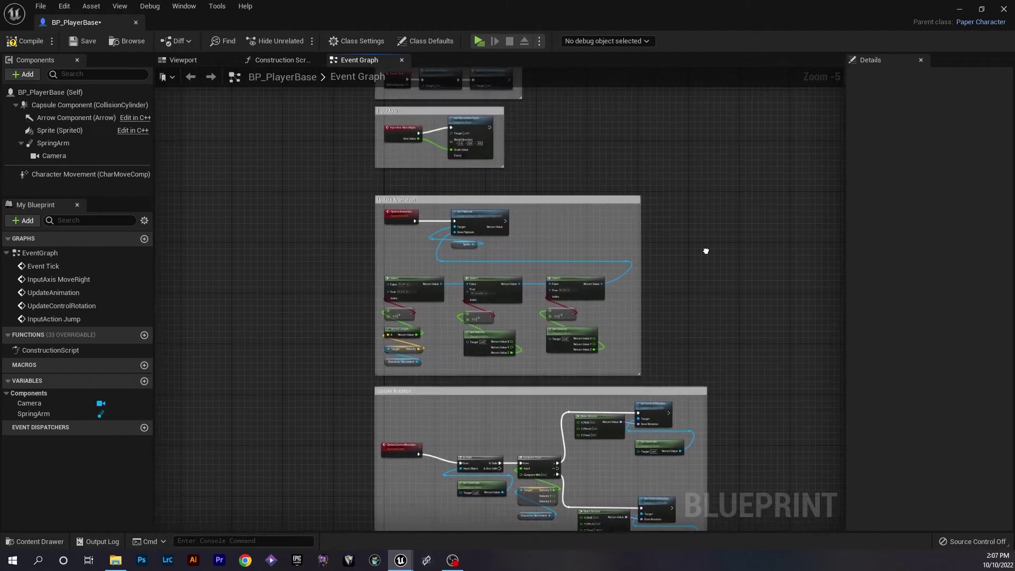
{"action": "left_click_drag", "start_coordinate": [499, 125], "coordinate": [625, 206]}
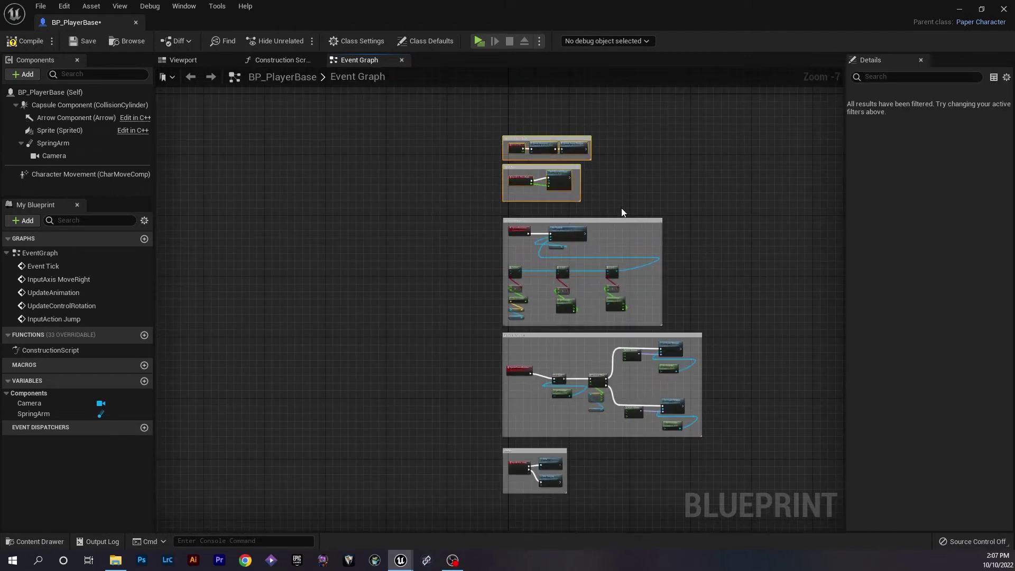
{"action": "left_click_drag", "start_coordinate": [540, 143], "coordinate": [540, 154]}
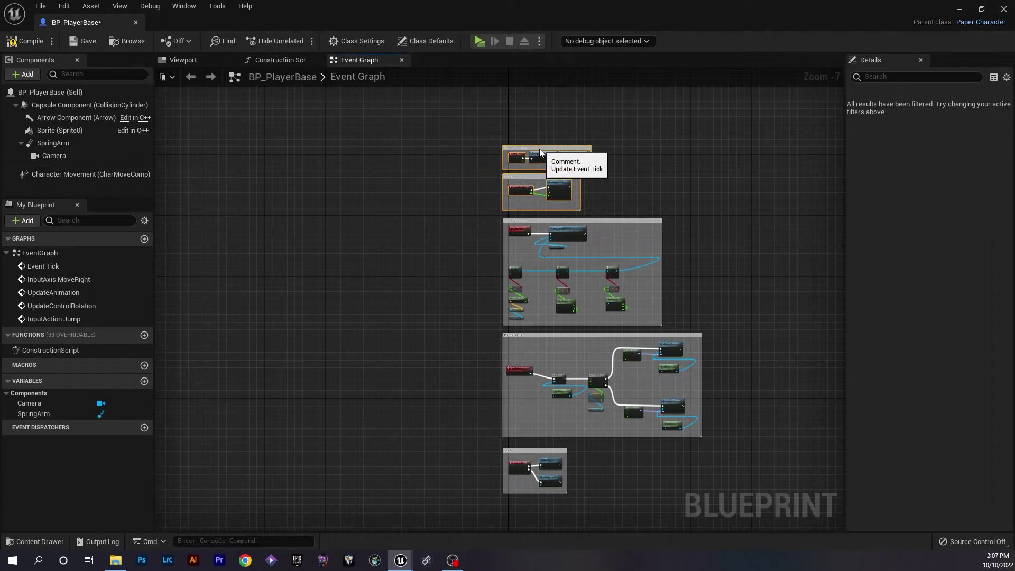
{"action": "left_click", "coordinate": [655, 164]}
{"action": "mouse_move", "coordinate": [724, 223]}
{"action": "right_mouse_down"}
{"action": "mouse_move", "coordinate": [728, 338]}
{"action": "mouse_move", "coordinate": [708, 229]}
{"action": "right_mouse_up"}
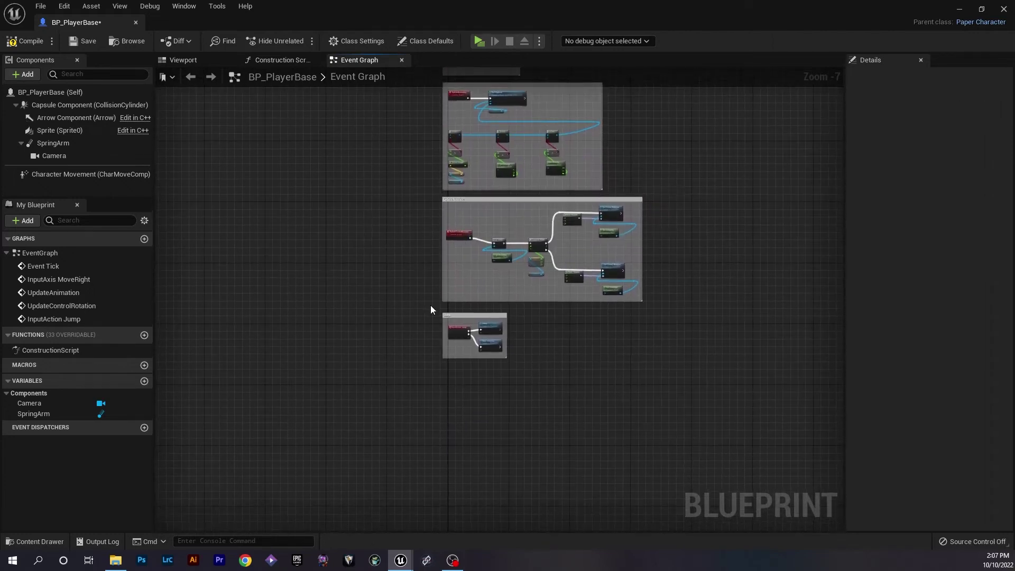
{"action": "scroll", "coordinate": [431, 305], "scroll_direction": "up", "scroll_amount": 4}
{"action": "right_click_drag", "start_coordinate": [623, 378], "coordinate": [531, 319]}
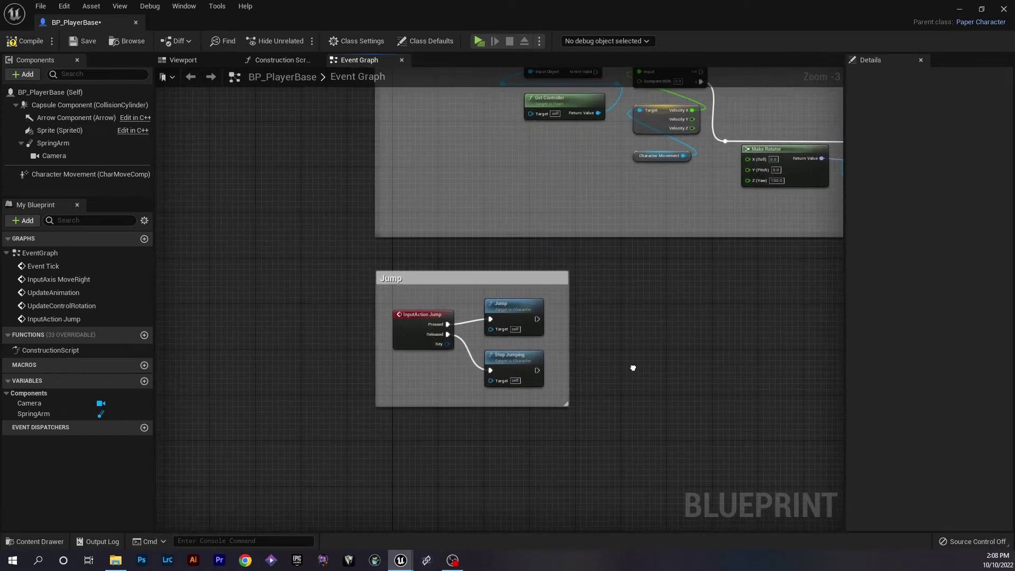
Step: Add a Play Sound 2D node after Jump playing JumpTutorial, then save BP_PlayerBase
{"action": "scroll", "coordinate": [423, 331], "scroll_direction": "up", "scroll_amount": 2}
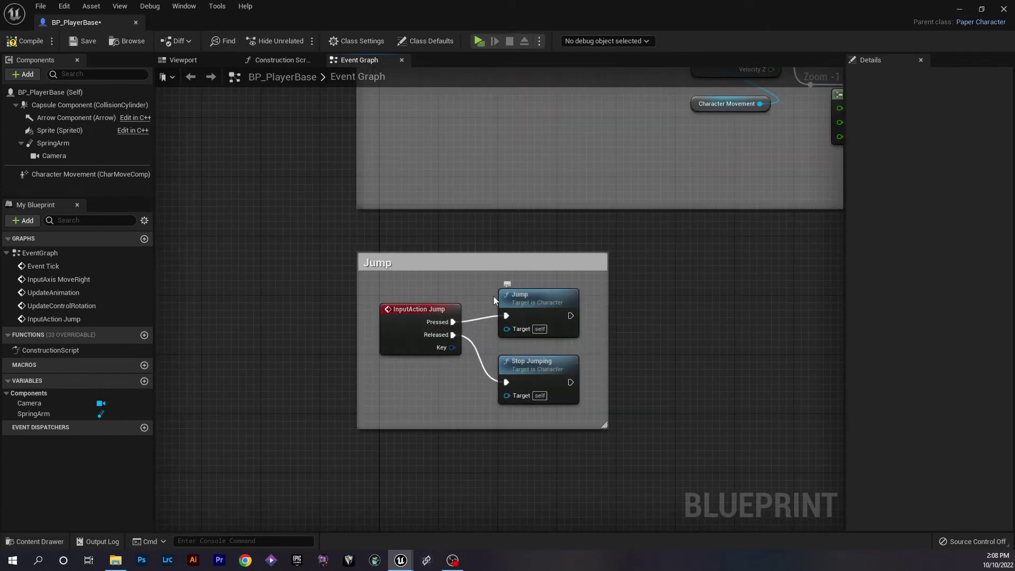
{"action": "left_click_drag", "start_coordinate": [570, 316], "coordinate": [690, 317]}
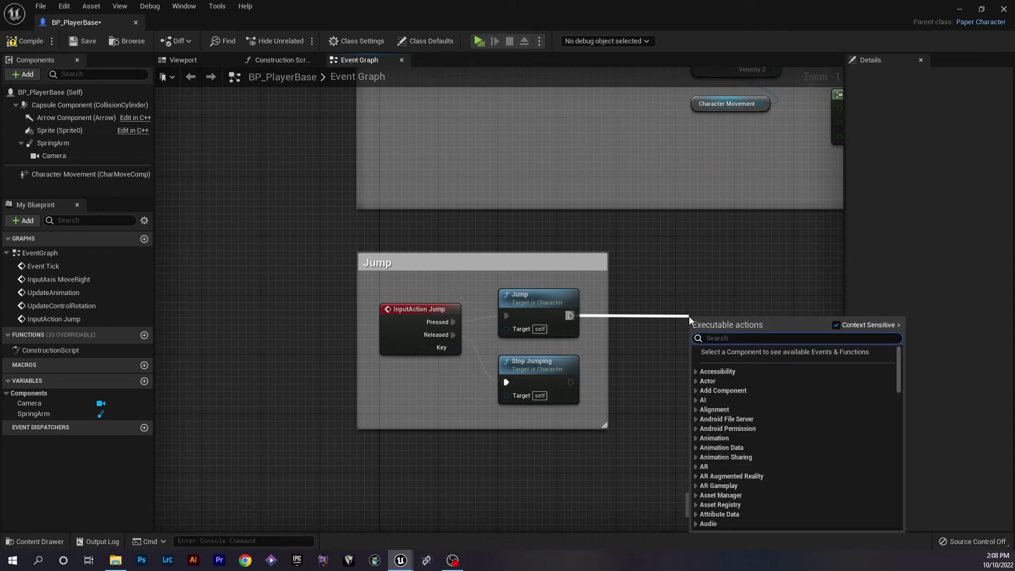
{"action": "type", "text": "pla"}
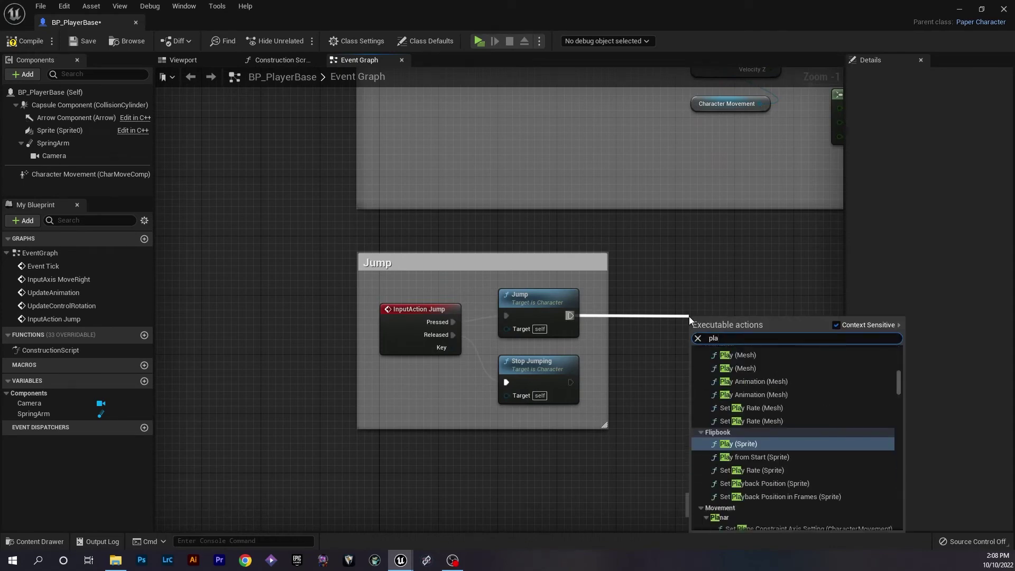
{"action": "type", "text": "y 2d"}
{"action": "key", "text": "BackSpace"}
{"action": "key", "text": "BackSpace"}
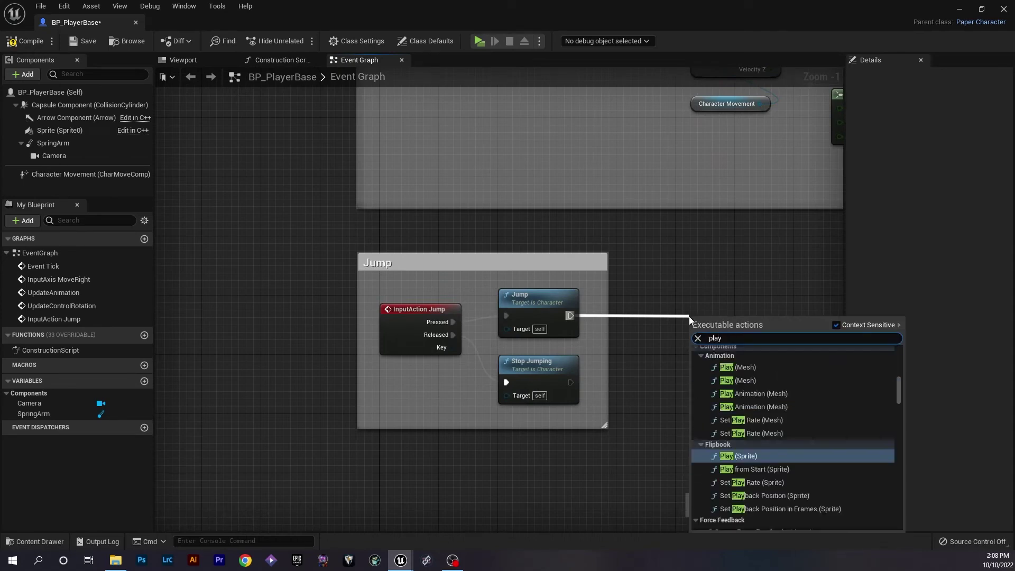
{"action": "type", "text": "sound"}
{"action": "key", "text": "Down"}
{"action": "key", "text": "Return"}
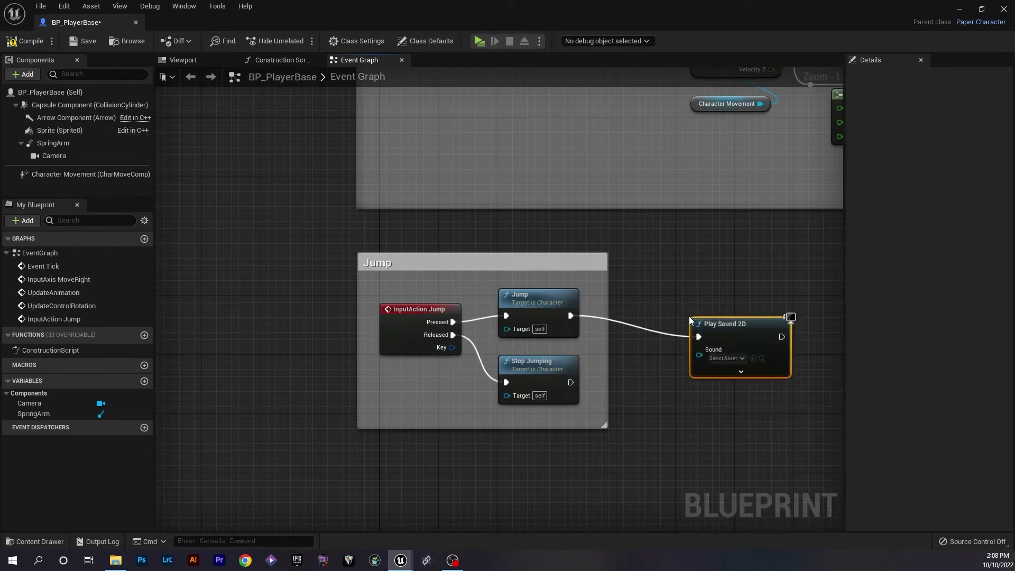
{"action": "left_click", "coordinate": [712, 336]}
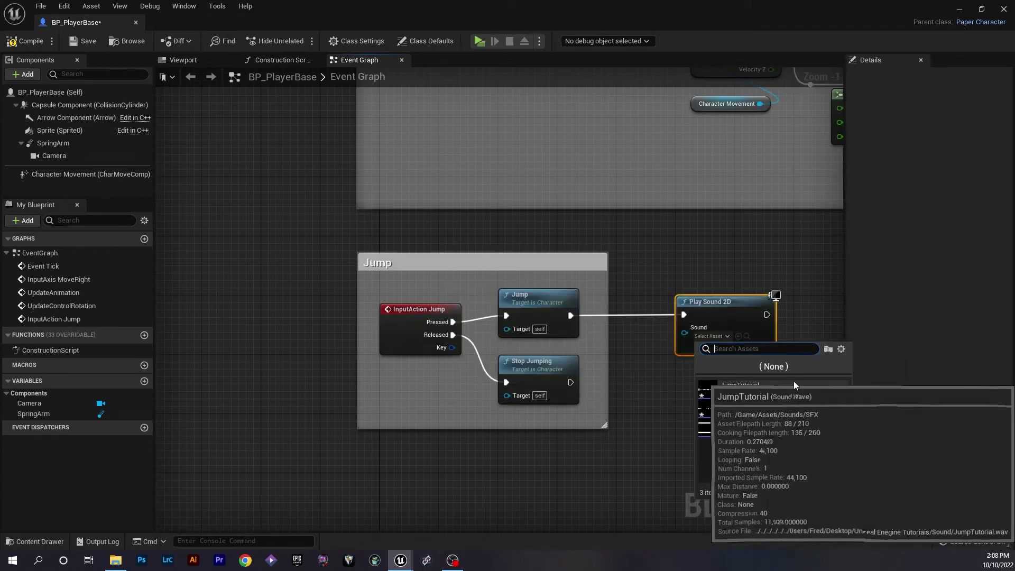
{"action": "left_click", "coordinate": [756, 389]}
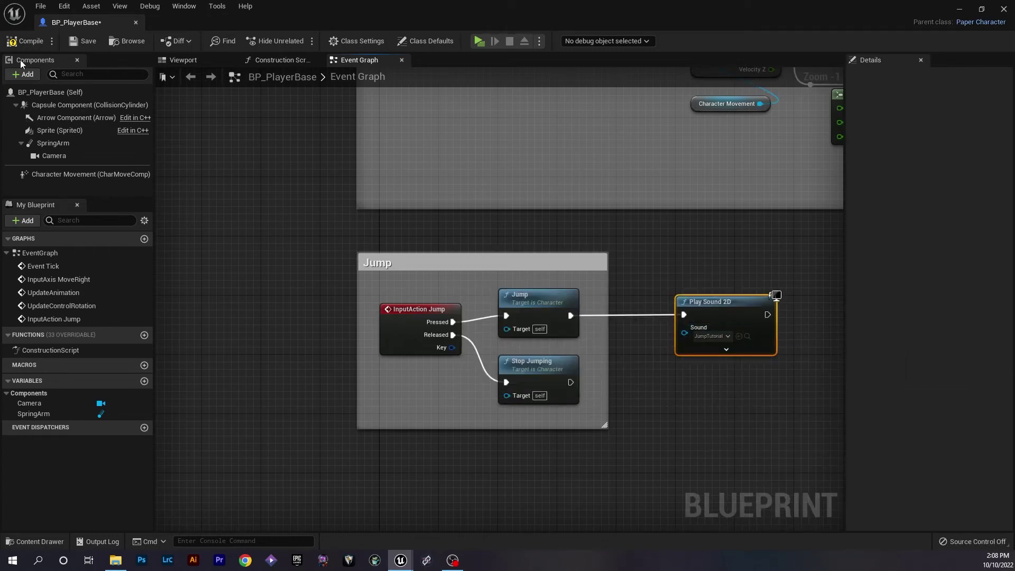
{"action": "left_click", "coordinate": [80, 42]}
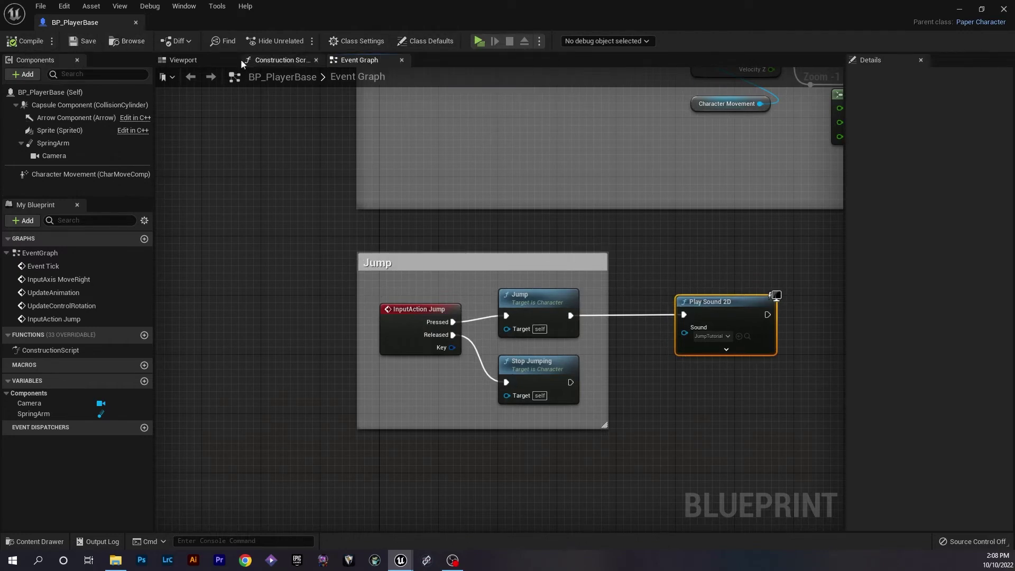
Step: Open the Level_01 level blueprint, check the start sound's Volume Multiplier is 0.03, and save it
{"action": "left_click", "coordinate": [961, 10]}
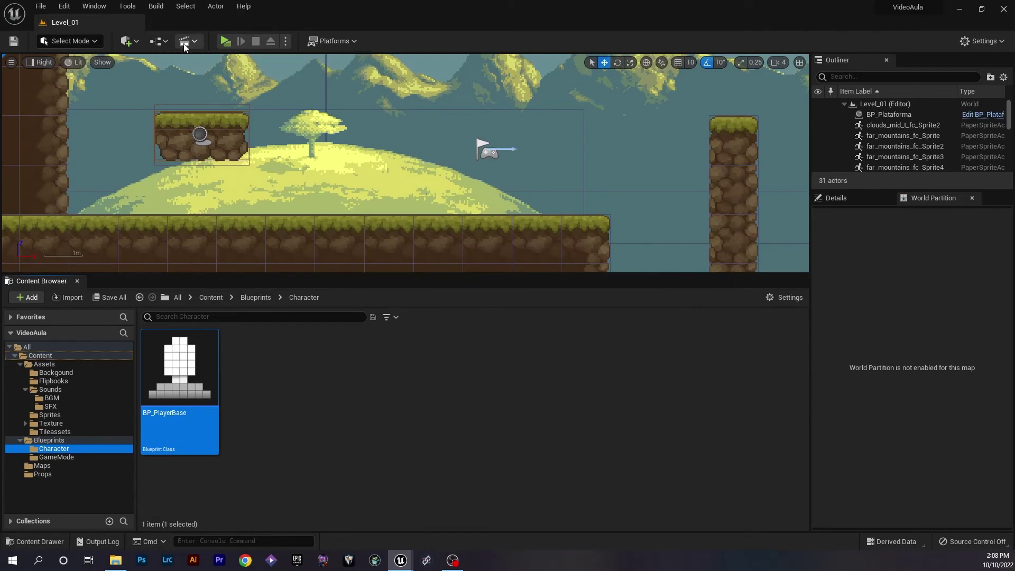
{"action": "left_click", "coordinate": [165, 42]}
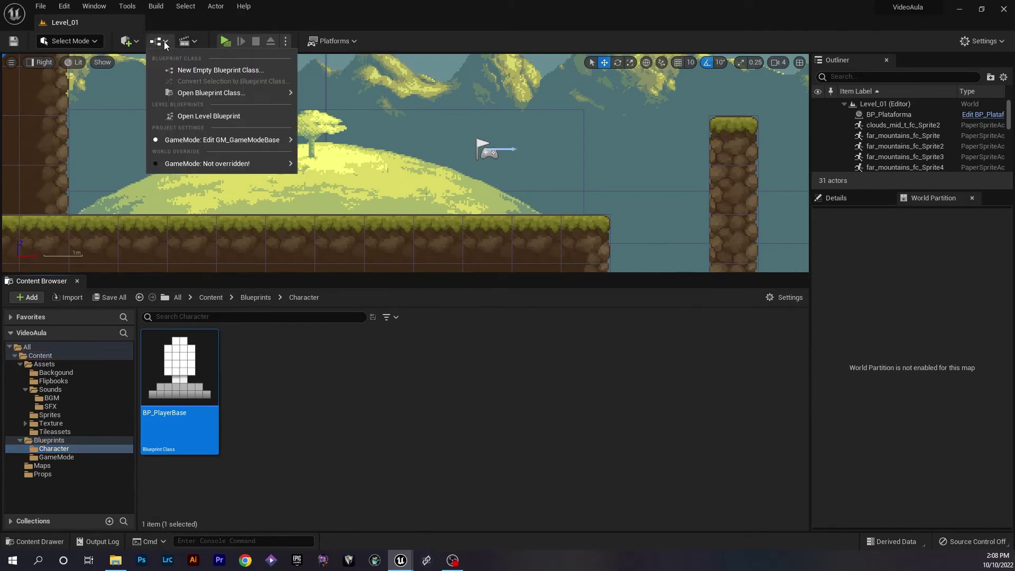
{"action": "left_click", "coordinate": [231, 116]}
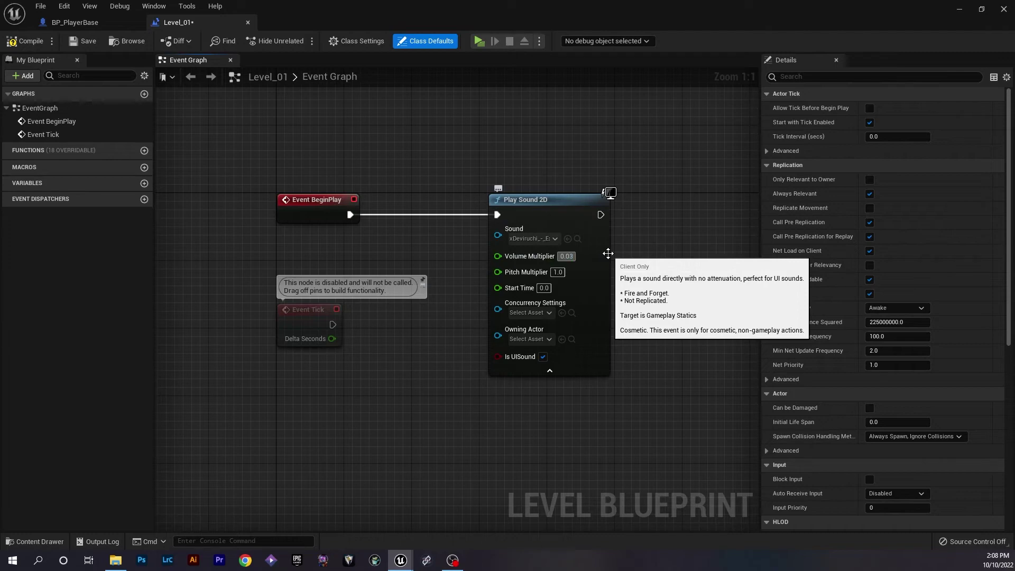
{"action": "left_click", "coordinate": [566, 256]}
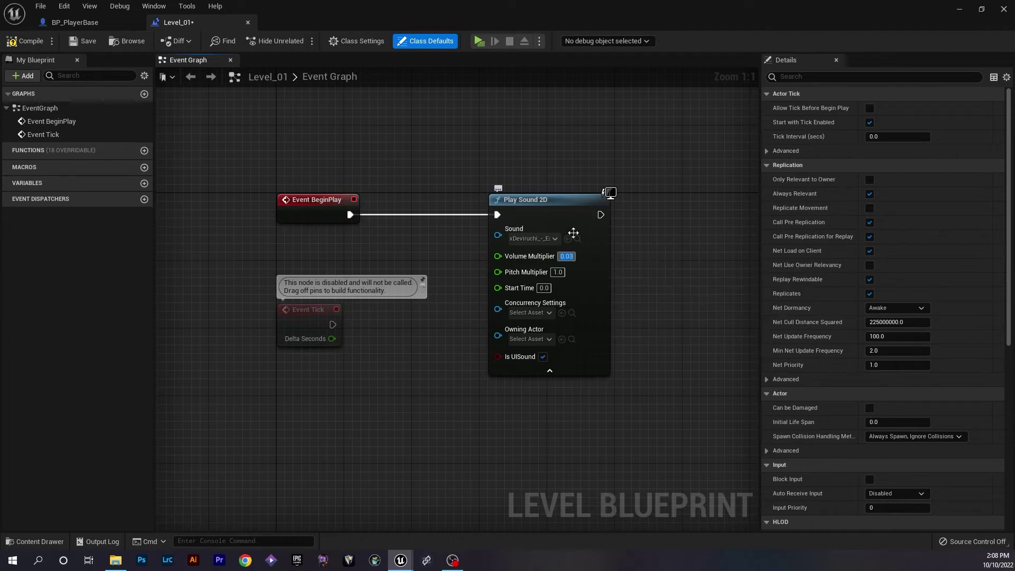
{"action": "left_click", "coordinate": [84, 41]}
Step: Start the level preview and jump a few times to hear the jump sound
{"action": "left_click", "coordinate": [480, 40]}
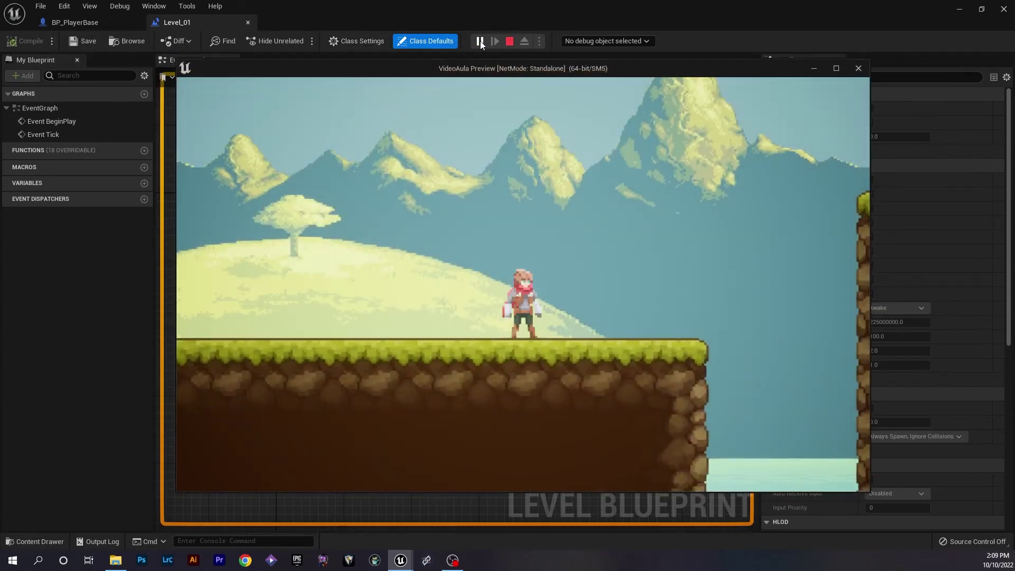
{"action": "left_click", "coordinate": [515, 163]}
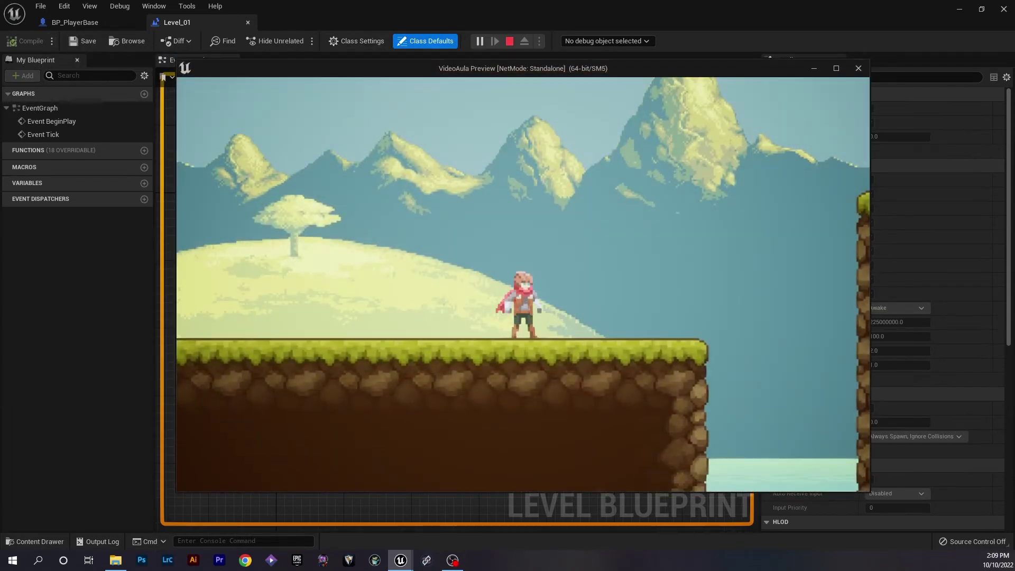
{"action": "key", "text": "space"}
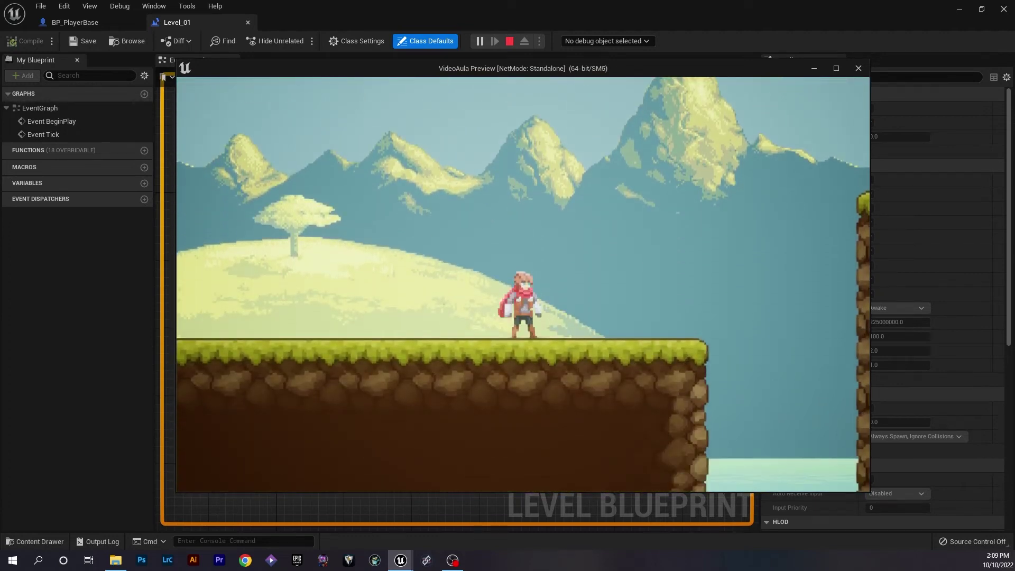
{"action": "key", "text": "a"}
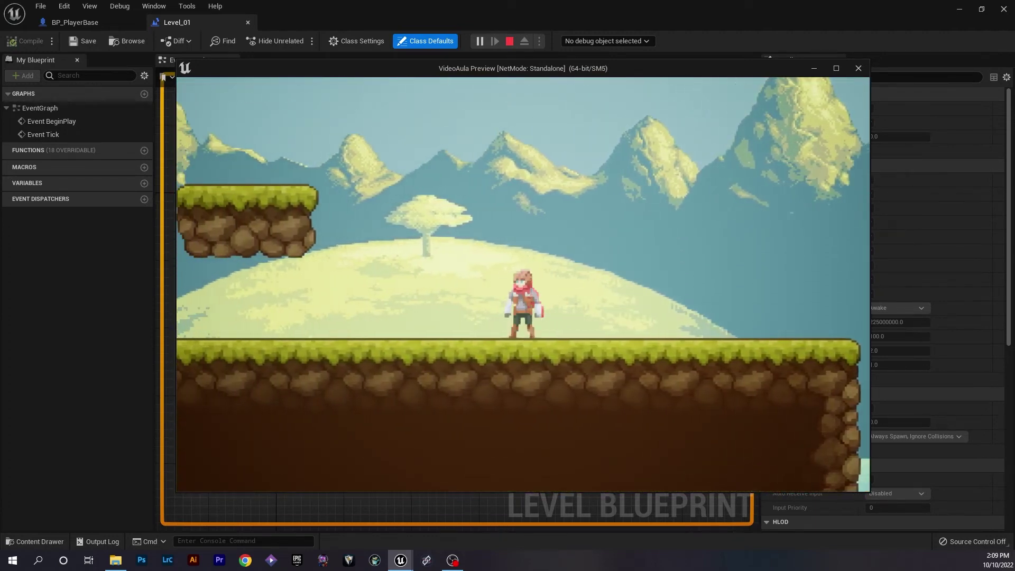
{"action": "key", "text": "space"}
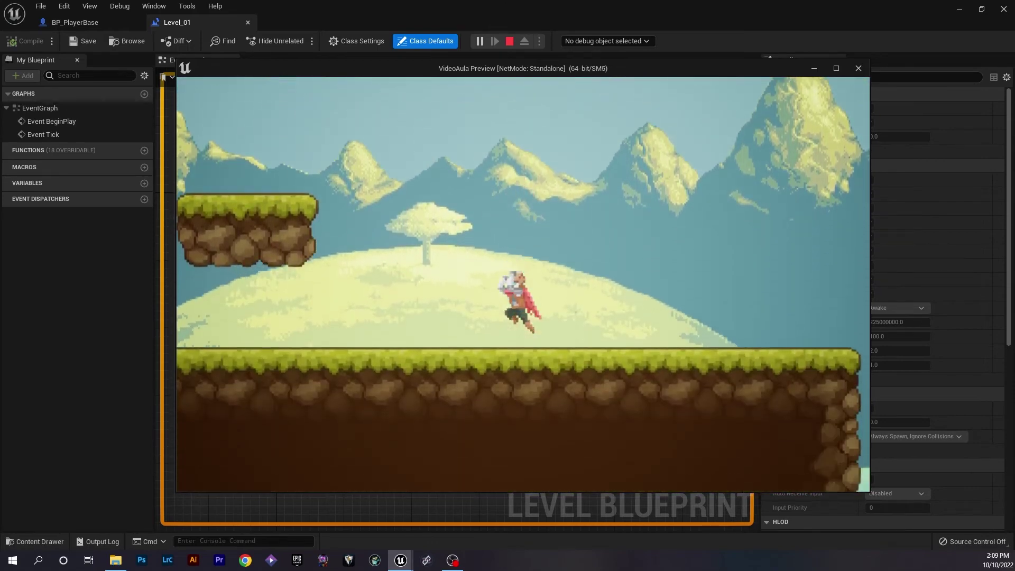
{"action": "key", "text": "space"}
Step: Run the character left and right, jump twice more, then stop the preview
{"action": "key", "text": "d"}
{"action": "key", "text": "a"}
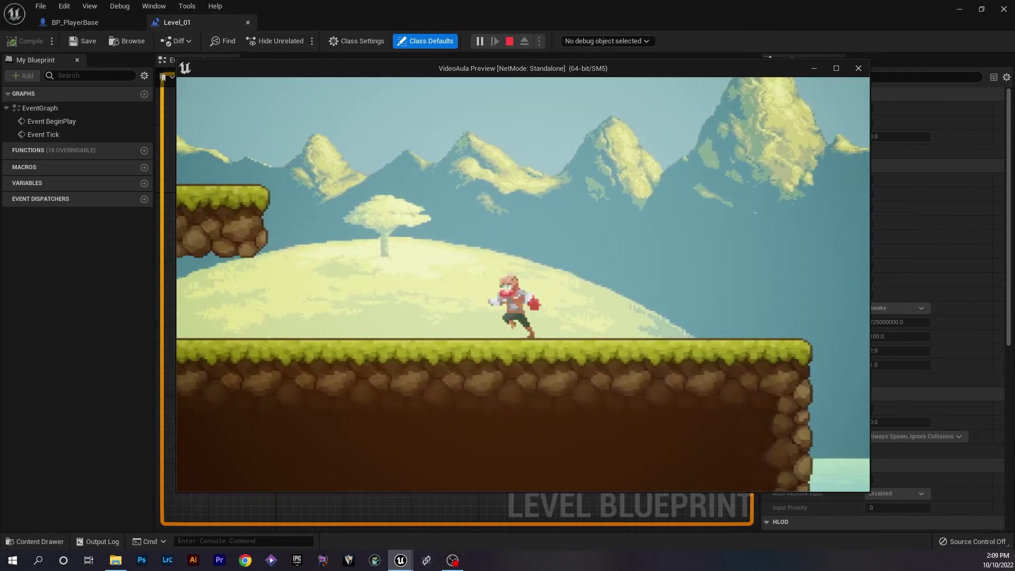
{"action": "key", "text": "a"}
{"action": "key", "text": "d"}
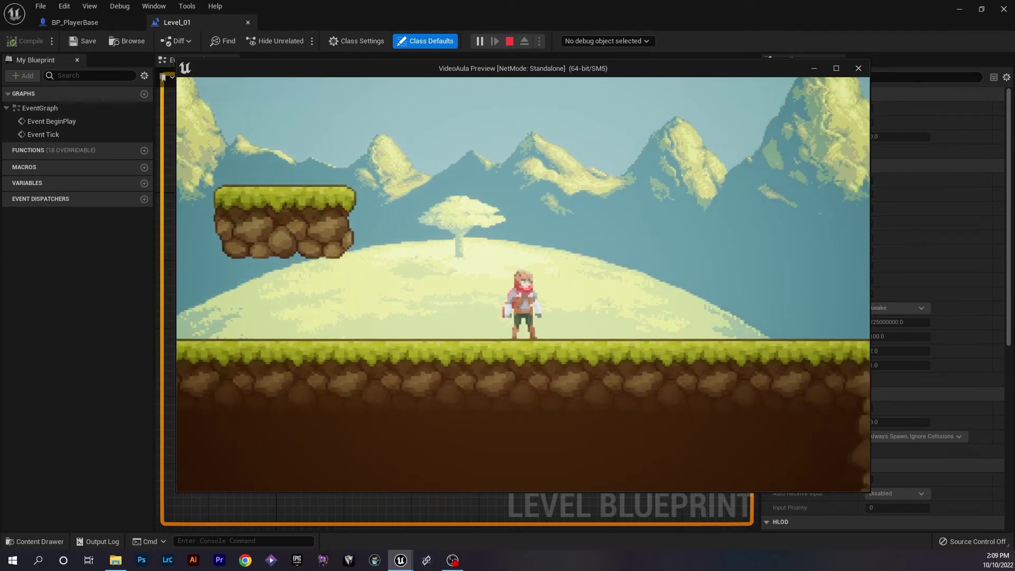
{"action": "key", "text": "space"}
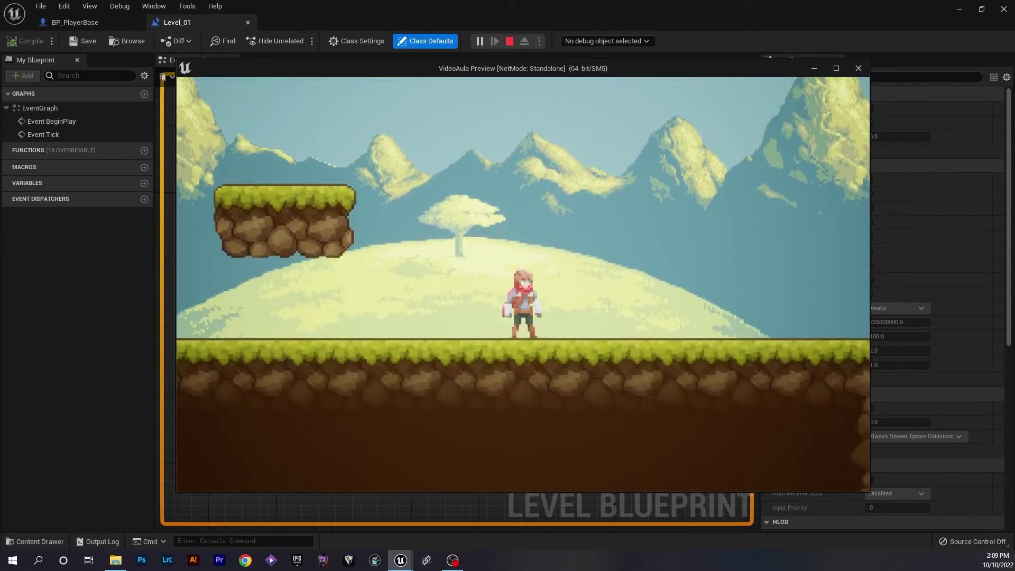
{"action": "key", "text": "space"}
{"action": "key", "text": "Escape"}
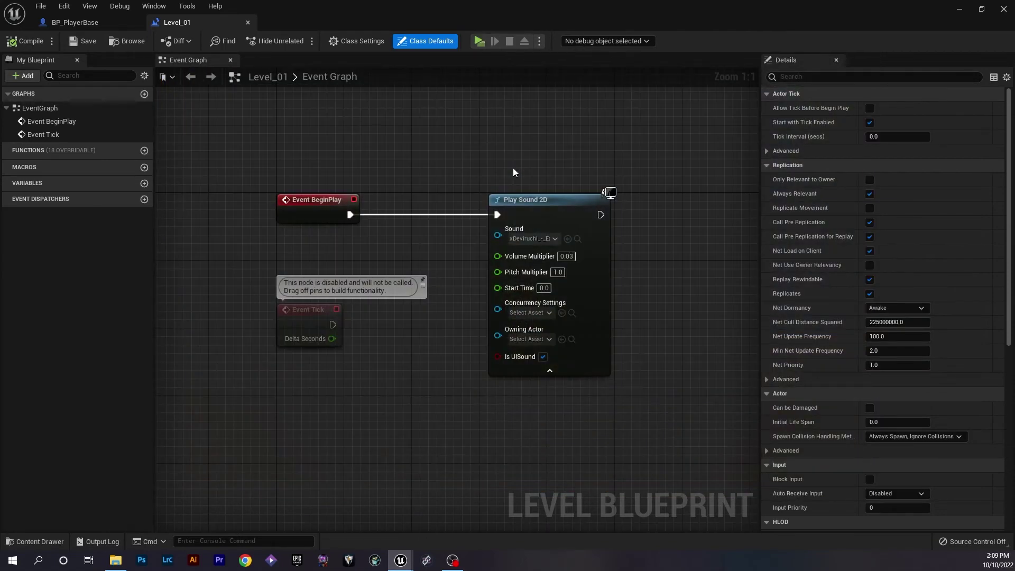
Step: In BP_PlayerBase, add an Event On Landed node below the Jump section
{"action": "left_click", "coordinate": [97, 20]}
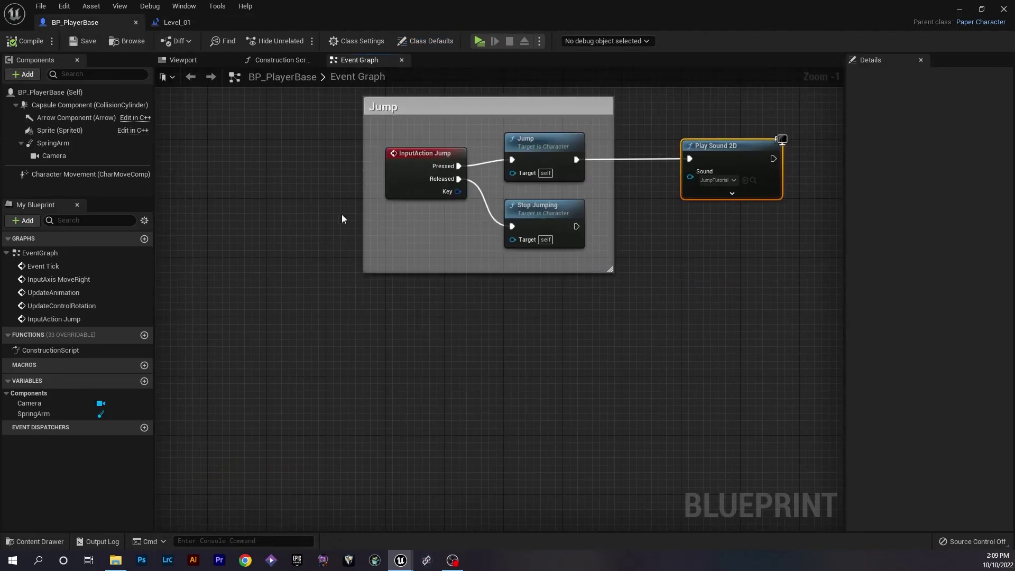
{"action": "right_click_drag", "start_coordinate": [341, 214], "coordinate": [502, 363]}
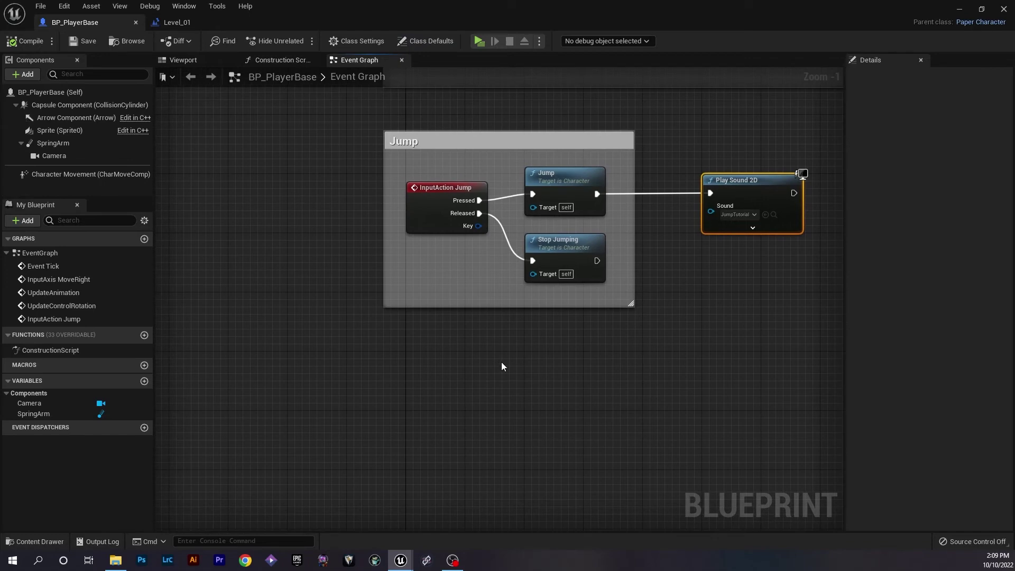
{"action": "mouse_move", "coordinate": [341, 199]}
{"action": "right_mouse_down"}
{"action": "mouse_move", "coordinate": [391, 367]}
{"action": "mouse_move", "coordinate": [389, 234]}
{"action": "right_mouse_up"}
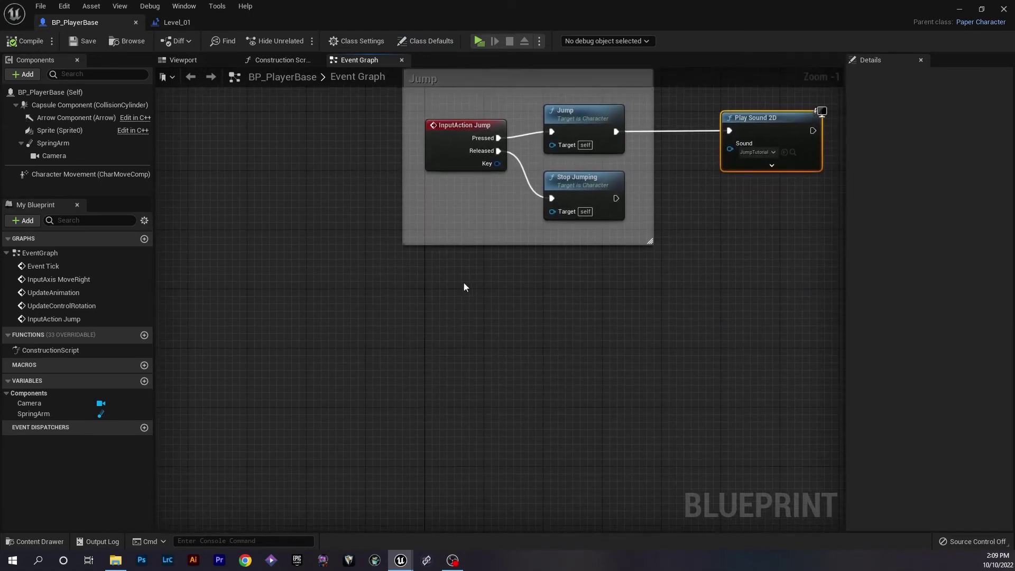
{"action": "right_click", "coordinate": [483, 363]}
{"action": "type", "text": "o"}
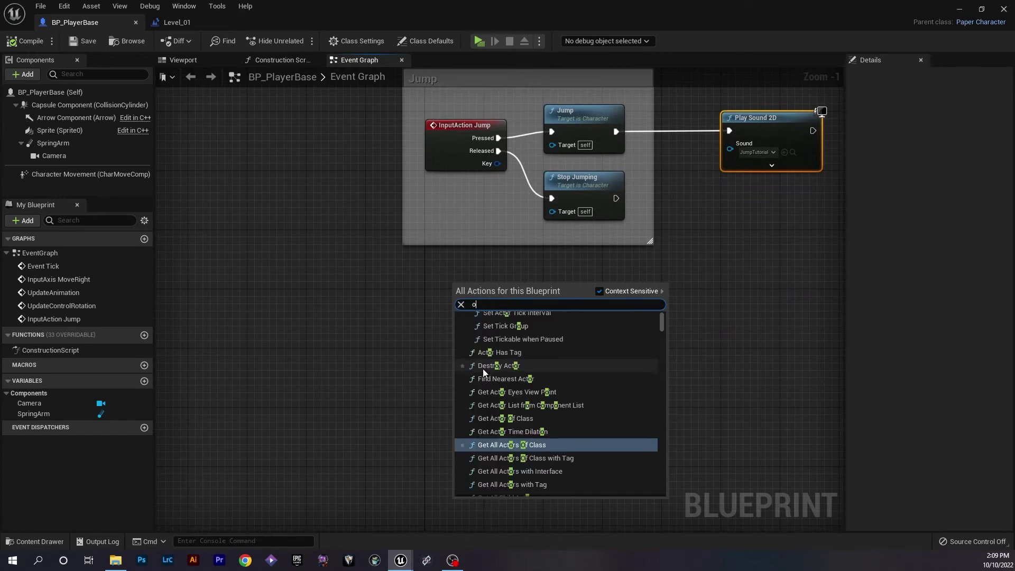
{"action": "type", "text": "n landed"}
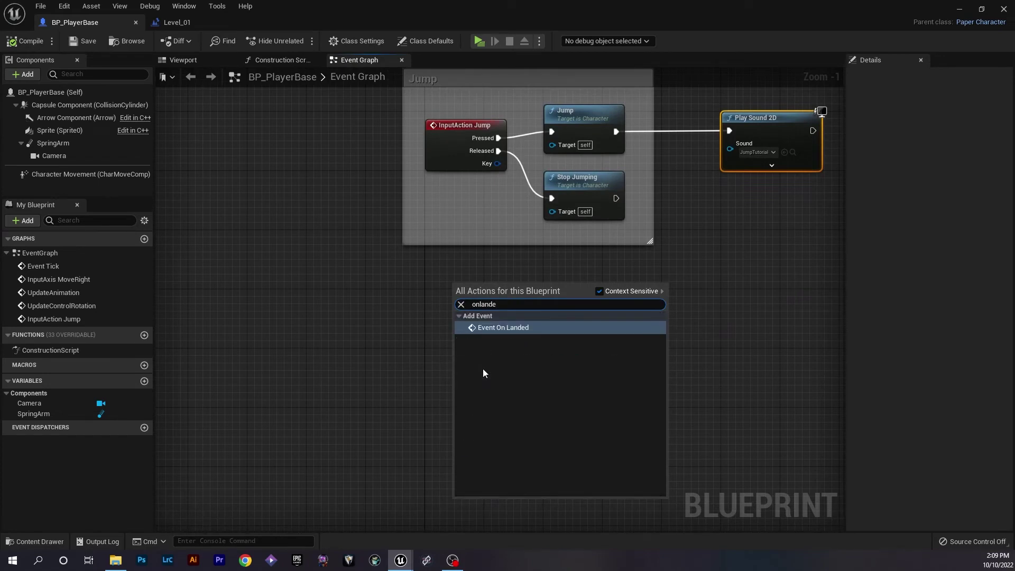
{"action": "key", "text": "Return"}
{"action": "left_click_drag", "start_coordinate": [503, 283], "coordinate": [462, 295]}
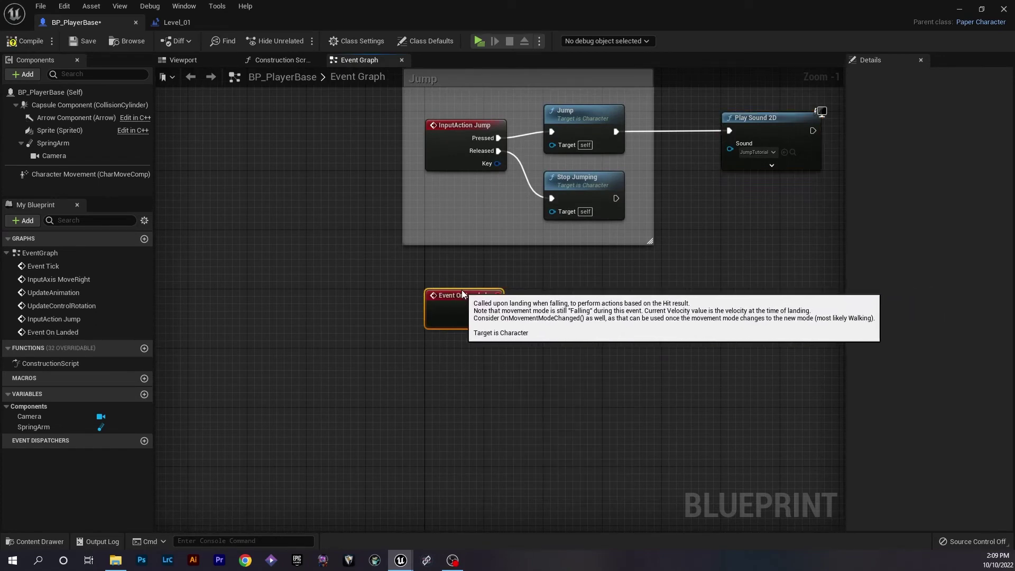
Step: Duplicate the existing Play Sound 2D node and place the copy beside Event On Landed
{"action": "left_click", "coordinate": [601, 405]}
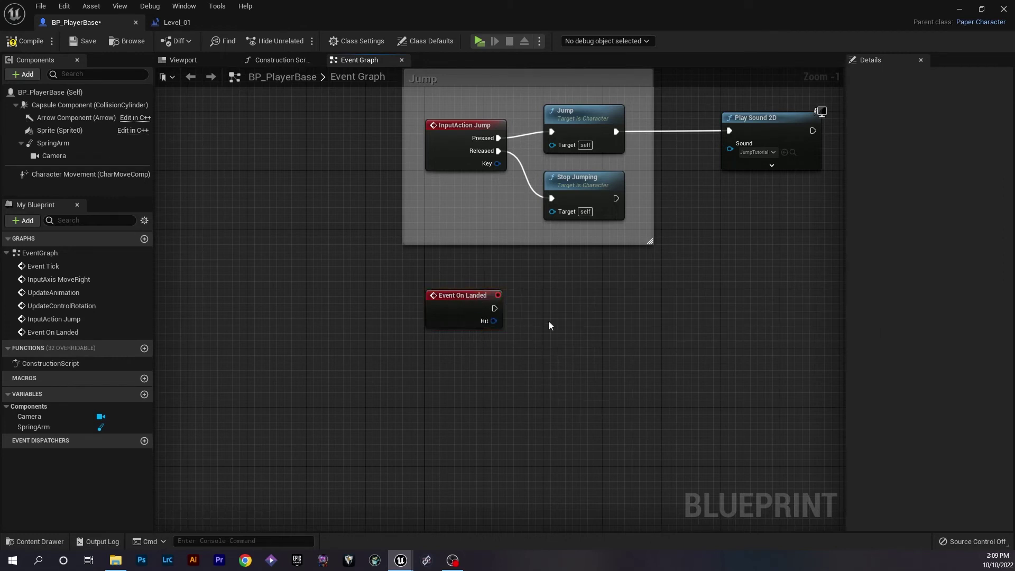
{"action": "right_click_drag", "start_coordinate": [549, 325], "coordinate": [510, 372]}
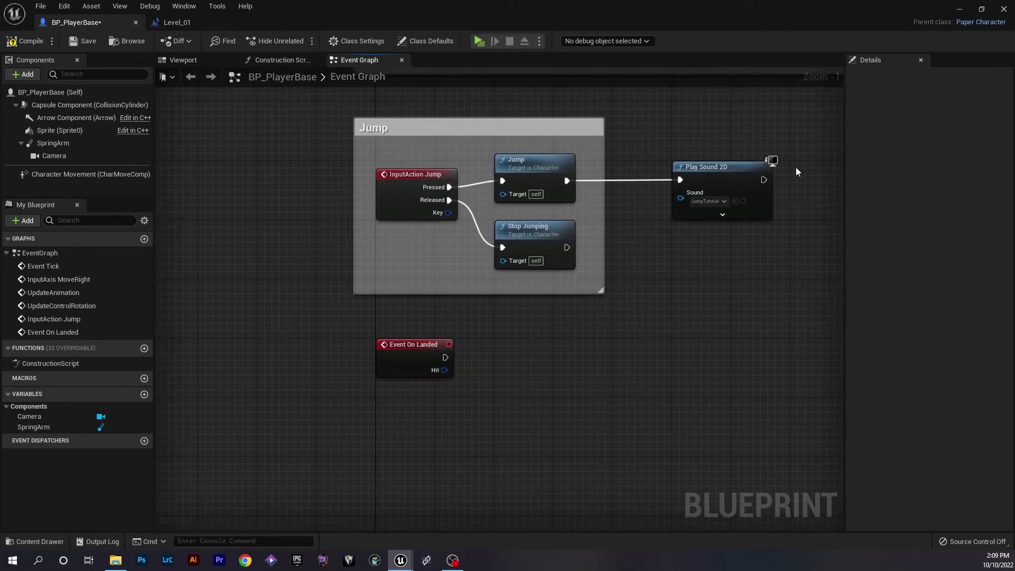
{"action": "left_click_drag", "start_coordinate": [797, 158], "coordinate": [705, 262]}
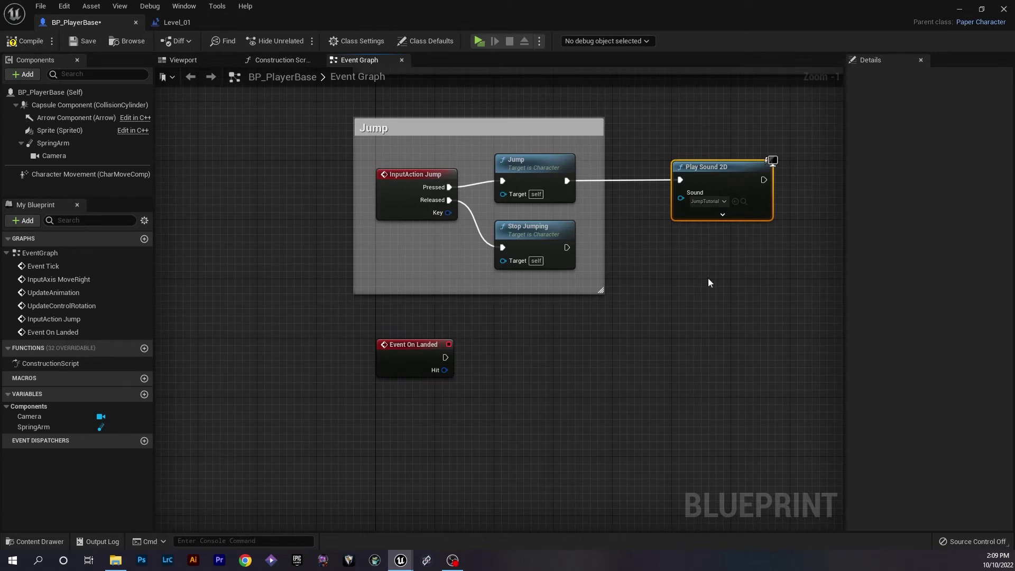
{"action": "key", "text": "ctrl+c"}
{"action": "key", "text": "ctrl+v"}
{"action": "left_click_drag", "start_coordinate": [731, 325], "coordinate": [570, 339]}
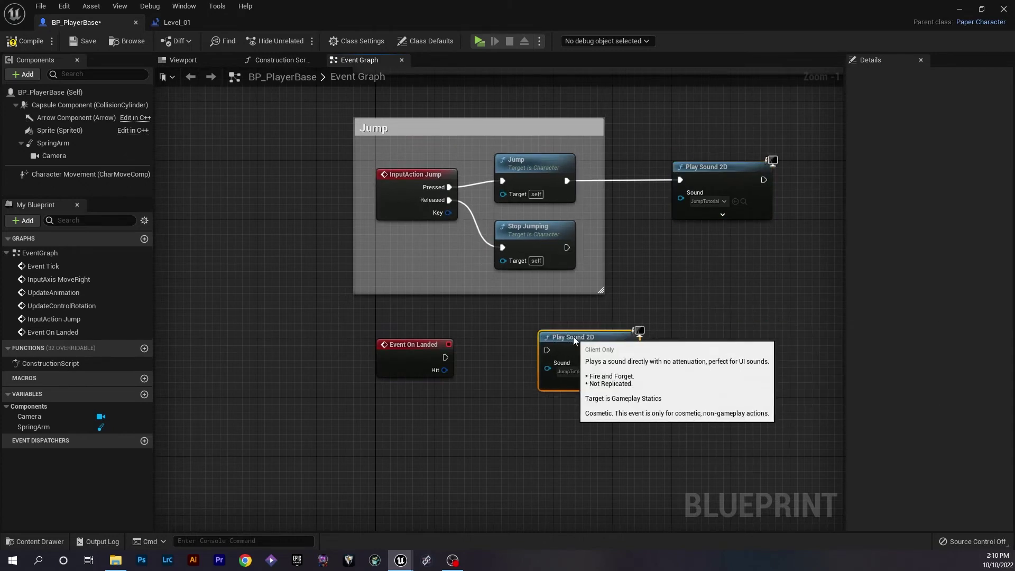
Step: Wire Event On Landed to the copy, set its Sound to LandTutorial, and start a test play
{"action": "left_click_drag", "start_coordinate": [445, 357], "coordinate": [547, 350]}
{"action": "left_click", "coordinate": [575, 371]}
{"action": "left_click", "coordinate": [626, 440]}
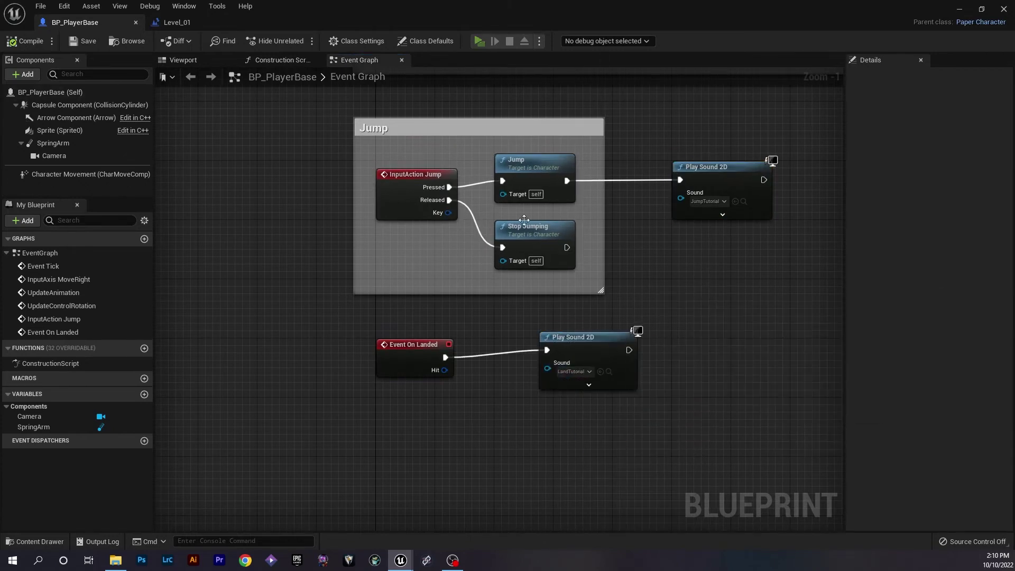
{"action": "key", "text": "alt+p"}
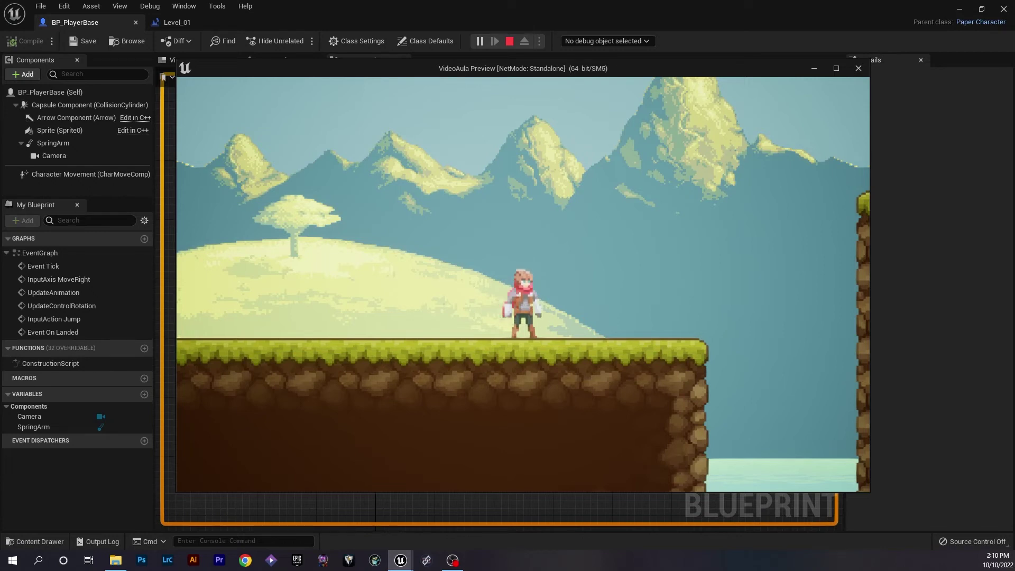
Step: Jump repeatedly and run left across the platforms to hear the jump and landing sounds
{"action": "key", "text": "space"}
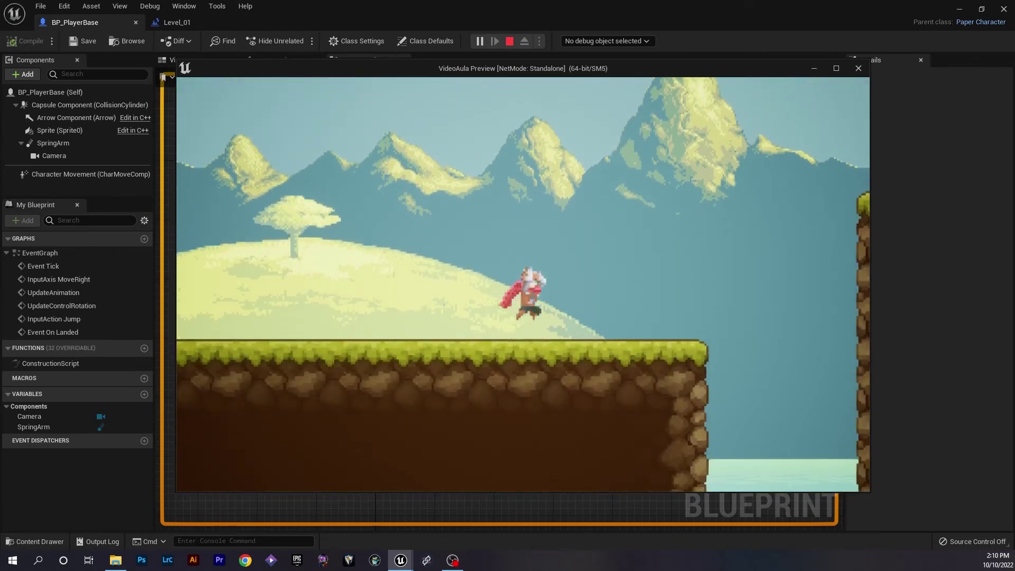
{"action": "key", "text": "space"}
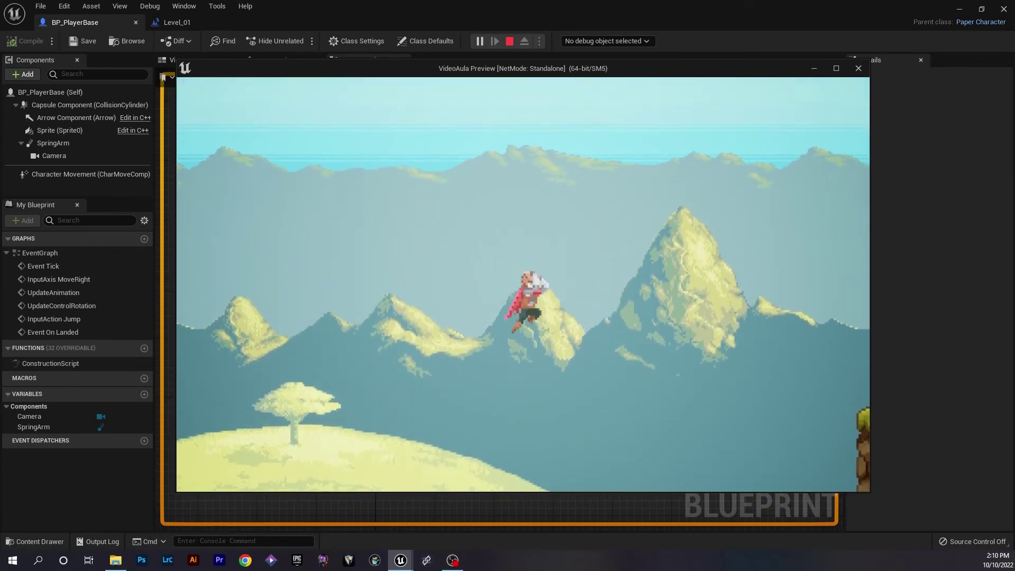
{"action": "key", "text": "a"}
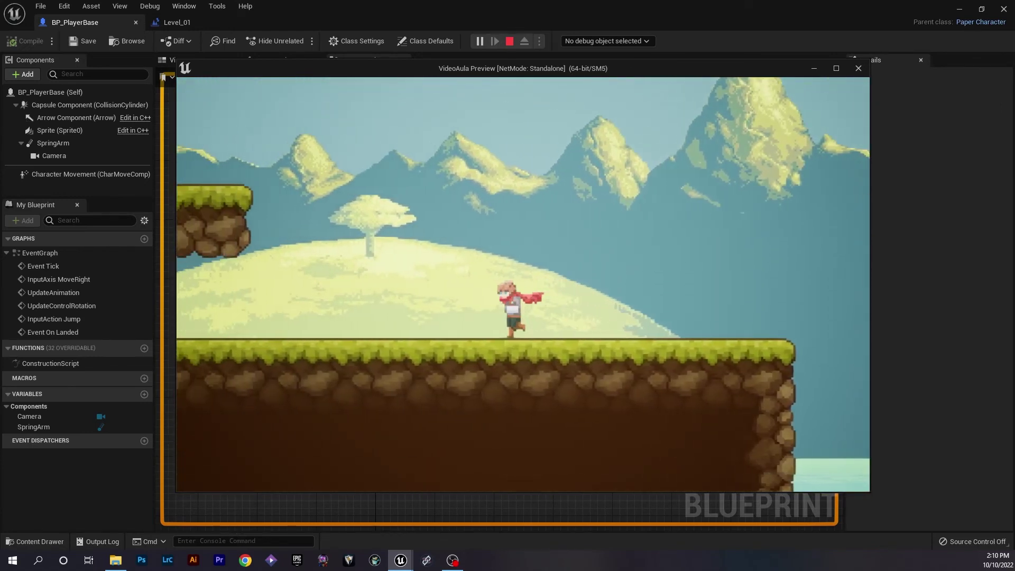
{"action": "key", "text": "space"}
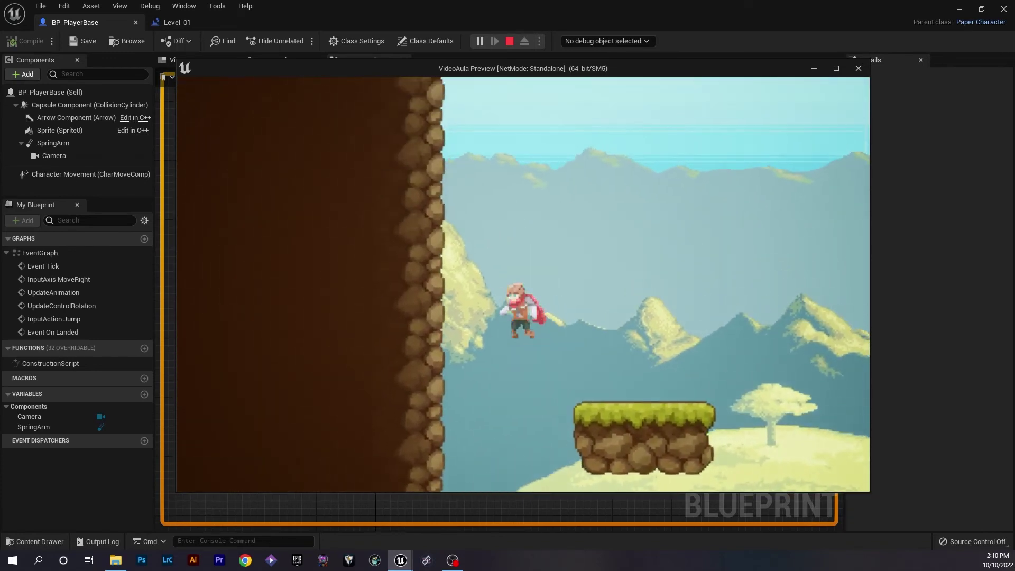
{"action": "key", "text": "space"}
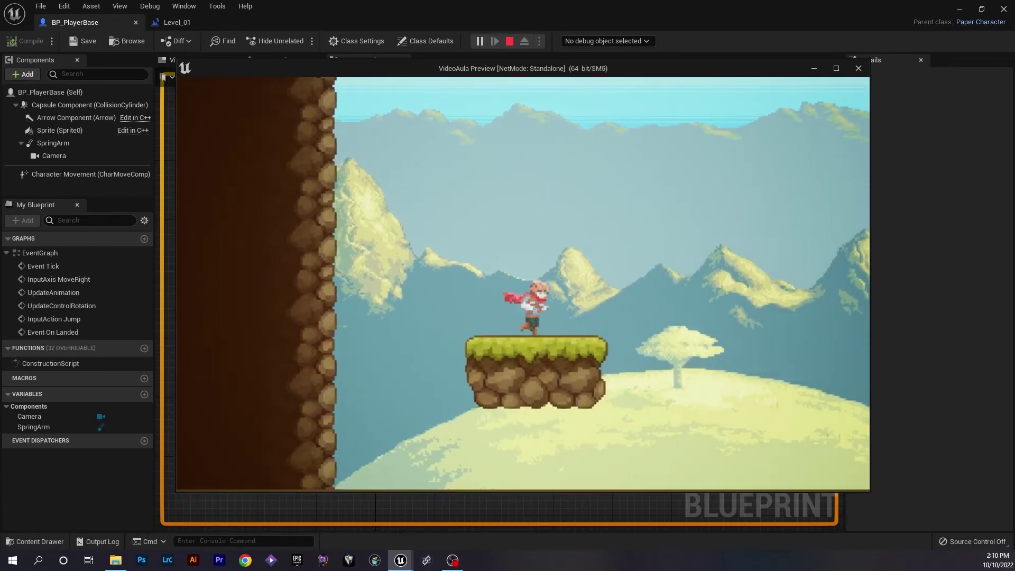
{"action": "key", "text": "space"}
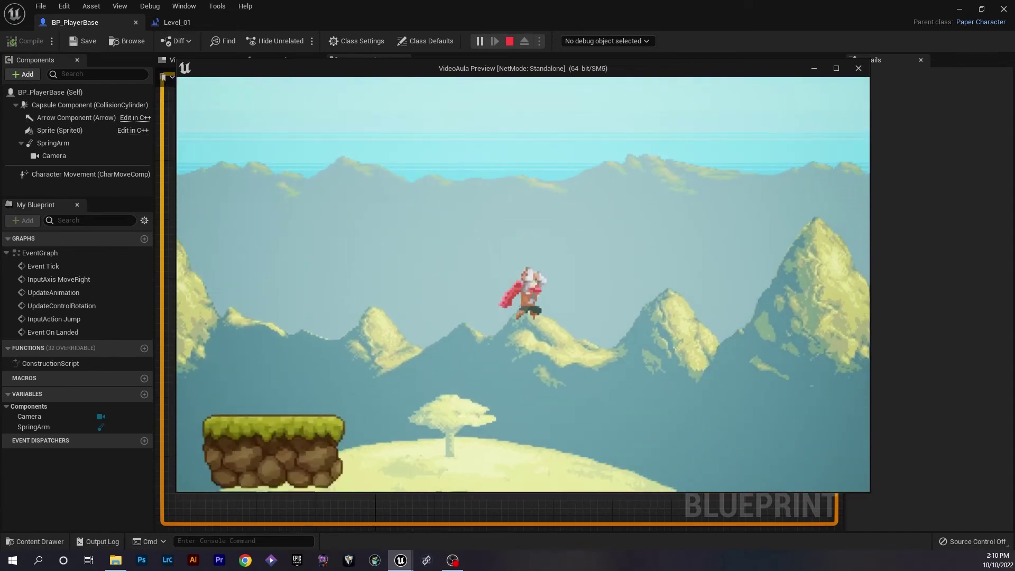
Step: Stop the preview, add a Branch after Jump, and move the jump's Play Sound 2D to its right
{"action": "key", "text": "Escape"}
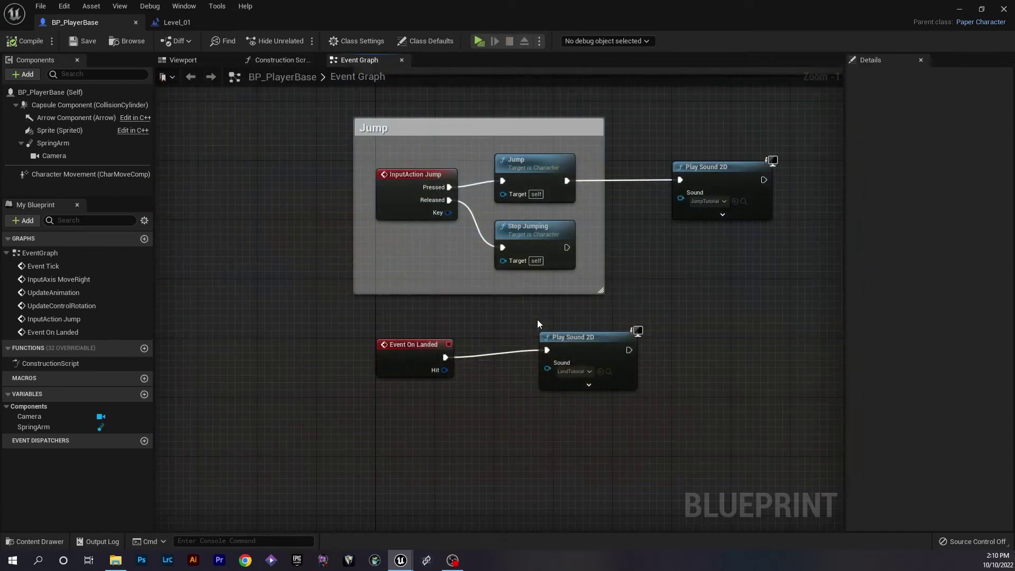
{"action": "right_click_drag", "start_coordinate": [538, 319], "coordinate": [447, 345]}
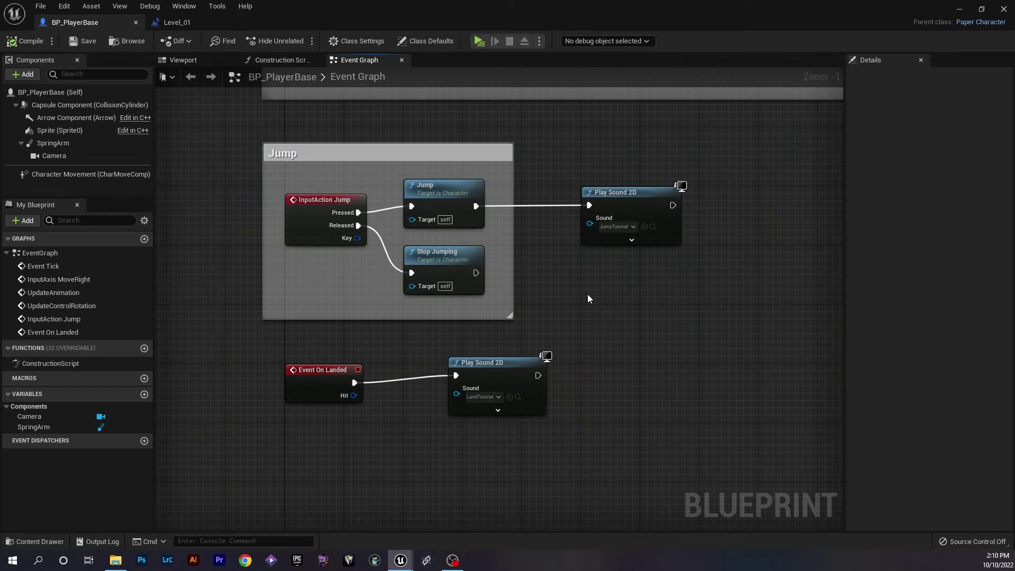
{"action": "left_click_drag", "start_coordinate": [476, 206], "coordinate": [551, 231]}
{"action": "type", "text": "branch"}
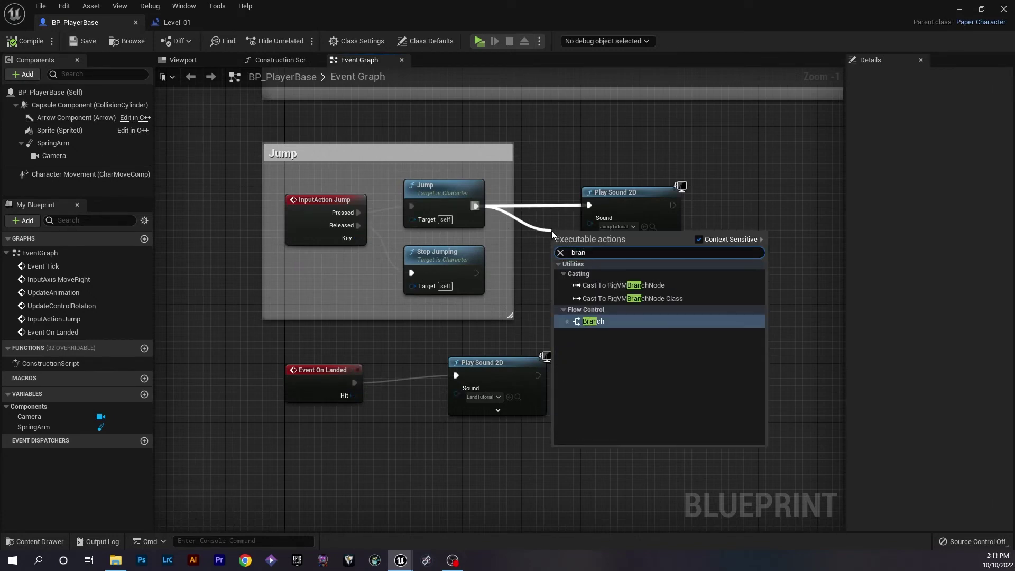
{"action": "key", "text": "Return"}
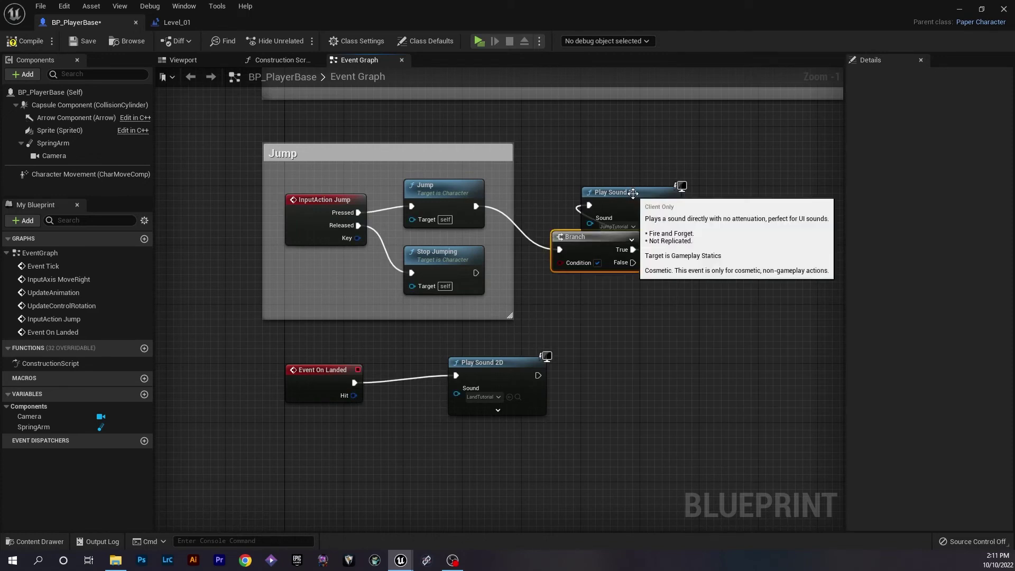
{"action": "left_click_drag", "start_coordinate": [629, 183], "coordinate": [732, 201]}
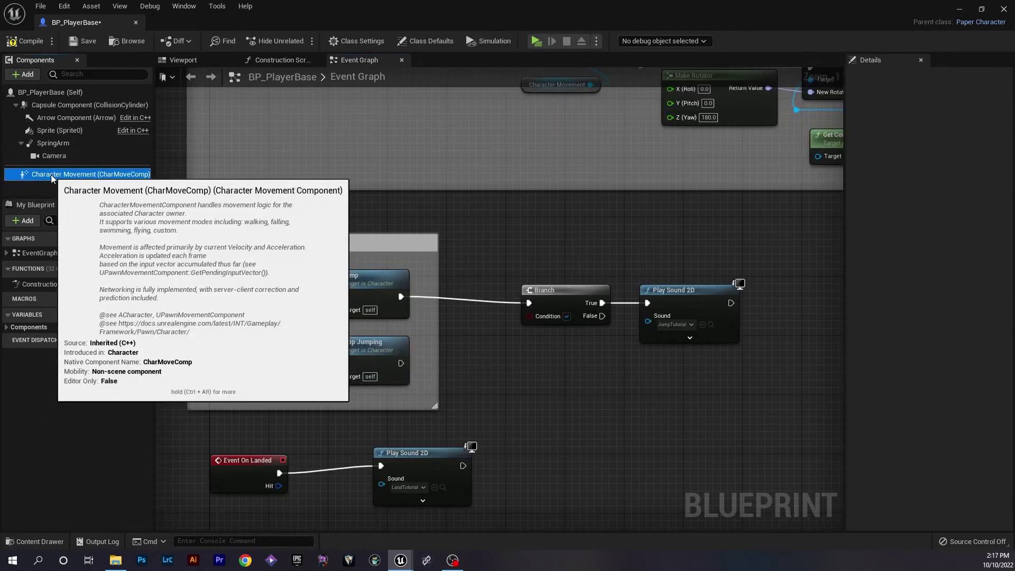
Step: Add Character Movement and Is Falling nodes, feeding Is Falling's Return Value into the Branch Condition
{"action": "left_click_drag", "start_coordinate": [50, 175], "coordinate": [507, 396]}
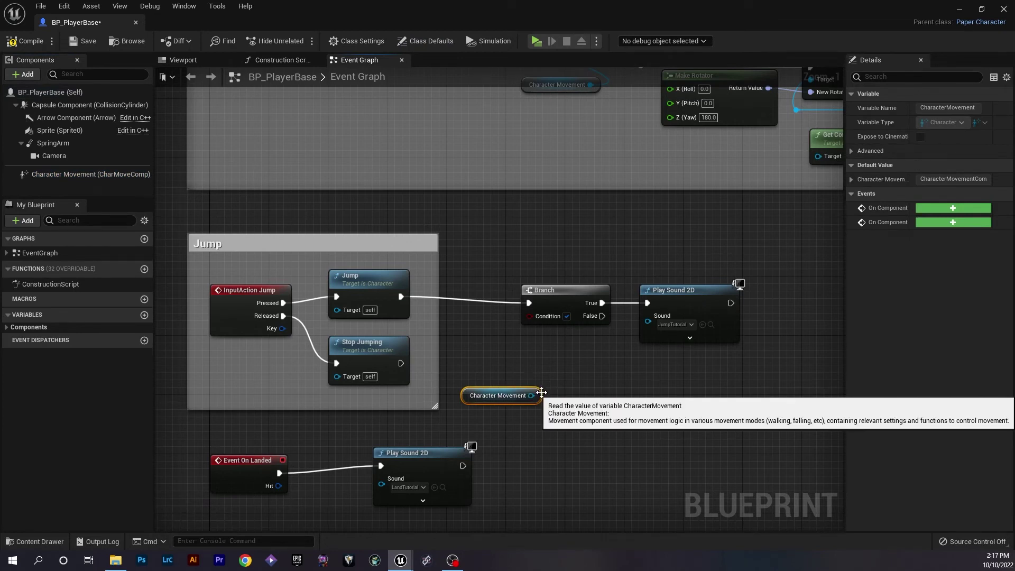
{"action": "left_click_drag", "start_coordinate": [532, 395], "coordinate": [583, 407]}
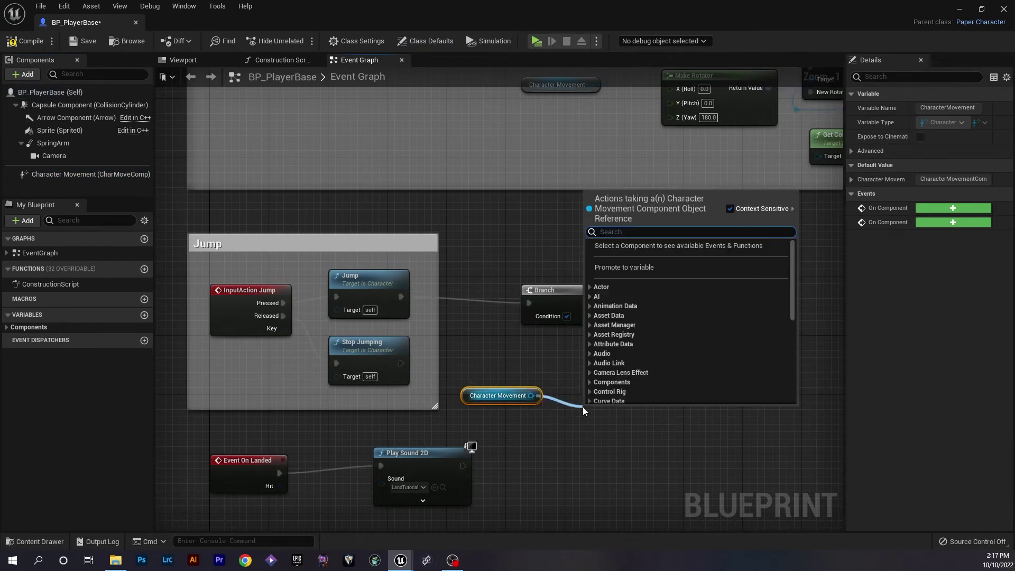
{"action": "type", "text": "falling"}
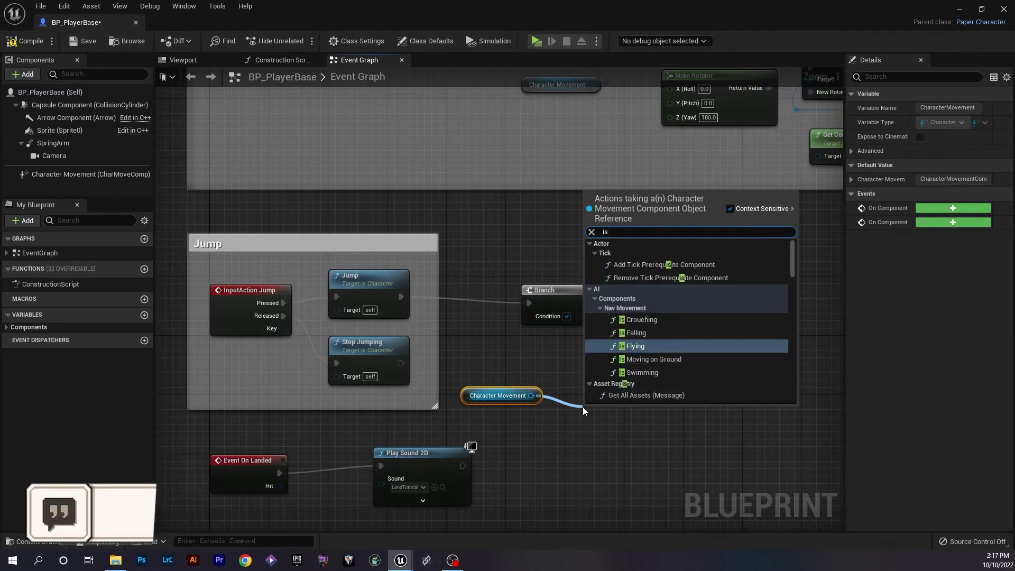
{"action": "key", "text": "Return"}
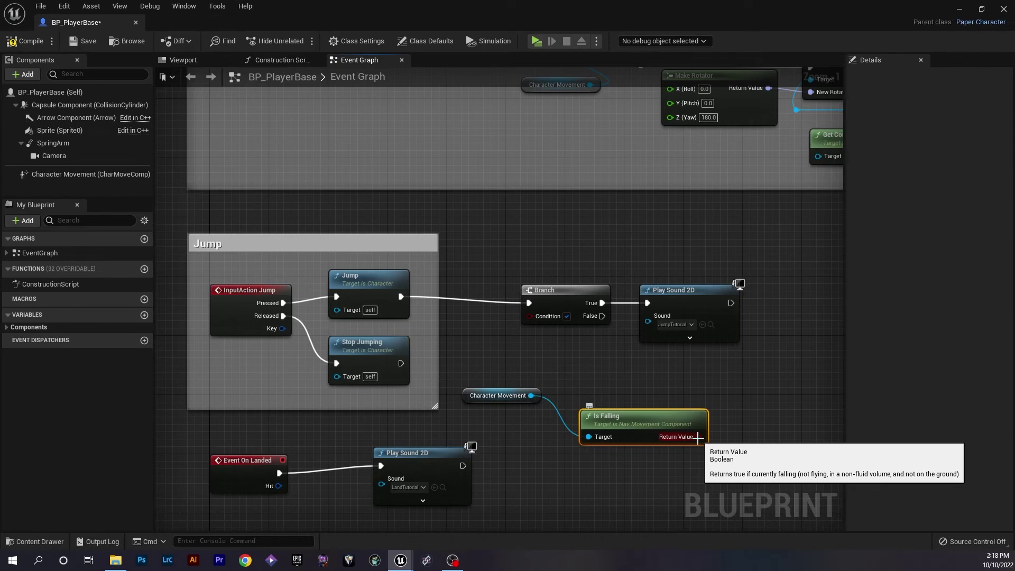
{"action": "left_click_drag", "start_coordinate": [698, 438], "coordinate": [531, 318]}
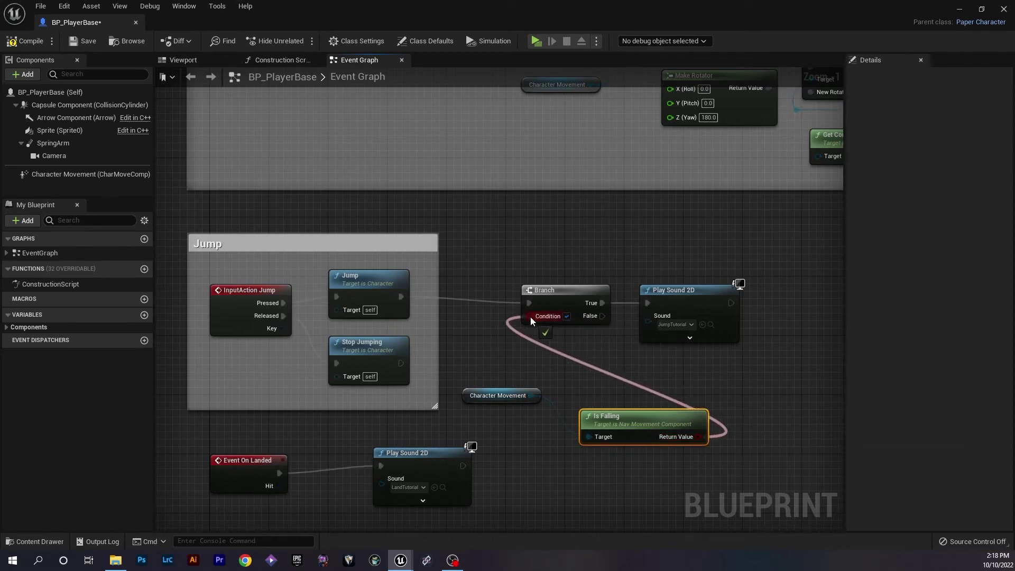
Step: Connect the jump Play Sound 2D to the Branch's False output and tidy the node layout
{"action": "right_click_drag", "start_coordinate": [646, 386], "coordinate": [580, 416]}
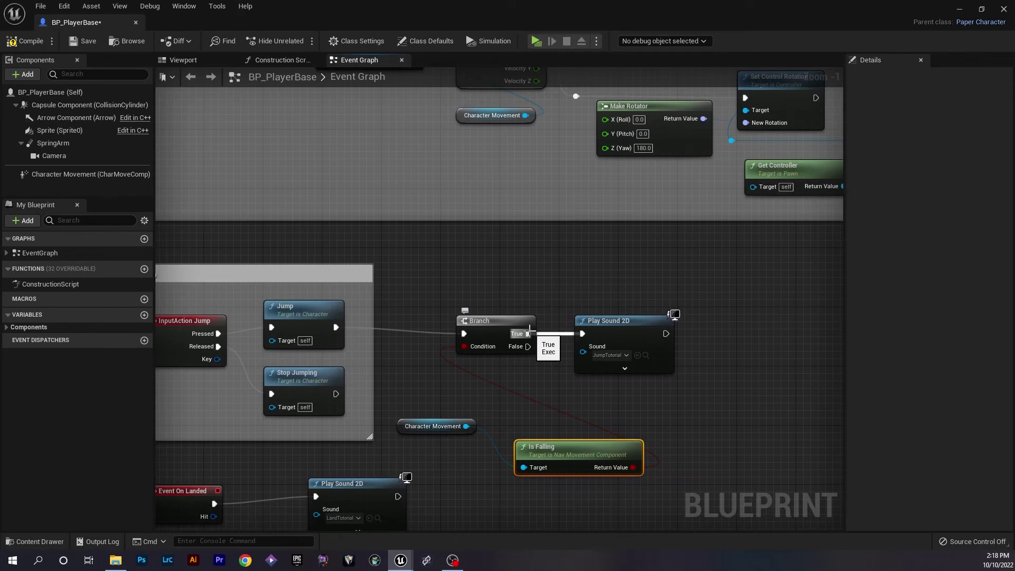
{"action": "left_click_drag", "start_coordinate": [529, 333], "coordinate": [528, 346], "text": "ctrl"}
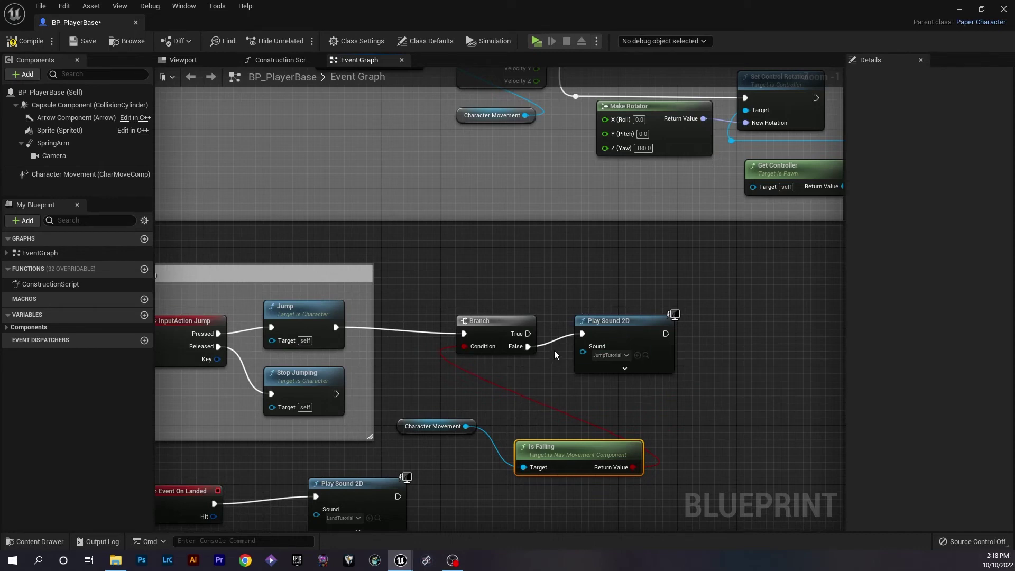
{"action": "left_click_drag", "start_coordinate": [550, 448], "coordinate": [528, 419]}
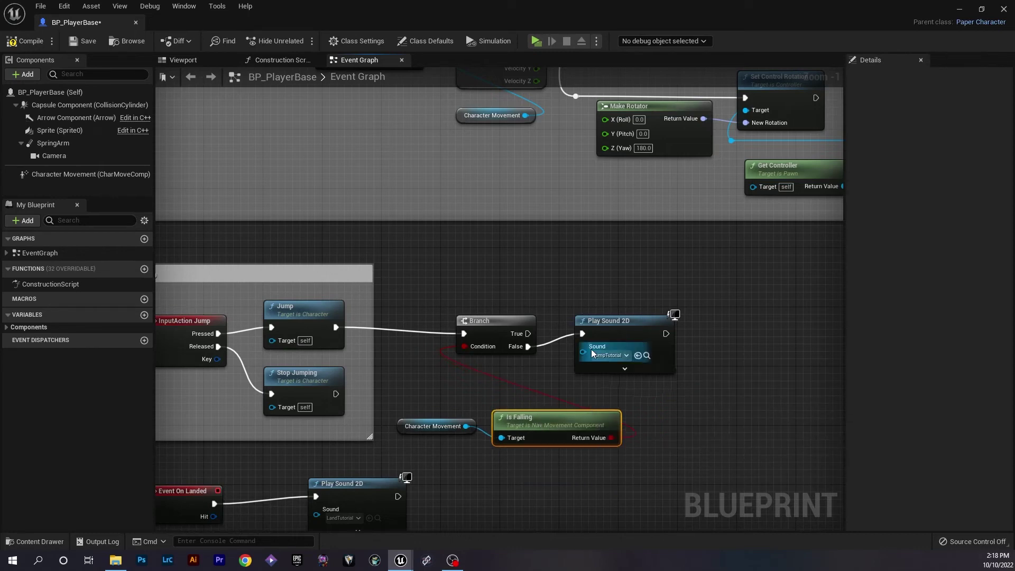
{"action": "left_click_drag", "start_coordinate": [621, 325], "coordinate": [620, 340]}
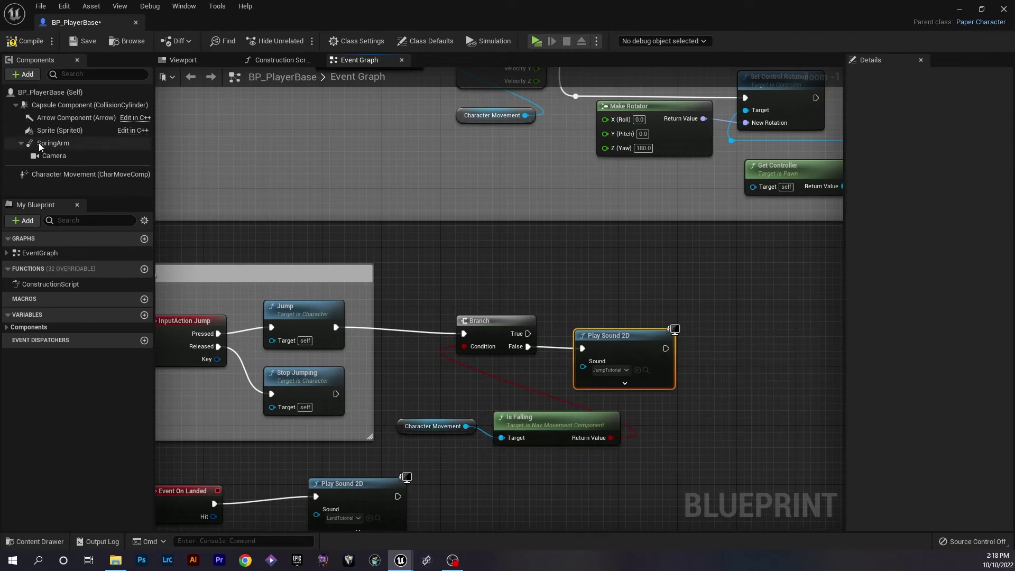
{"action": "left_click", "coordinate": [53, 174]}
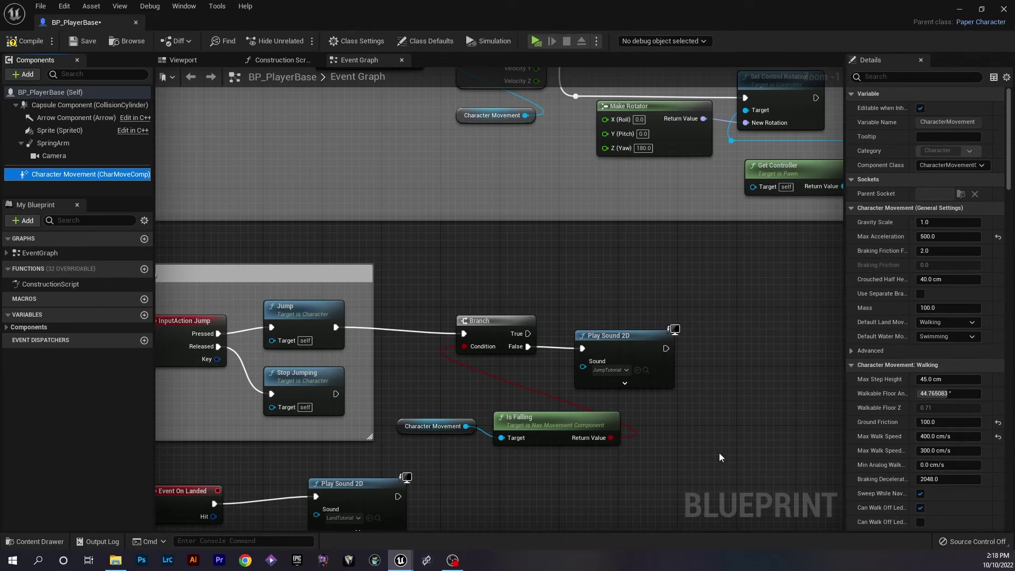
{"action": "left_click", "coordinate": [431, 432]}
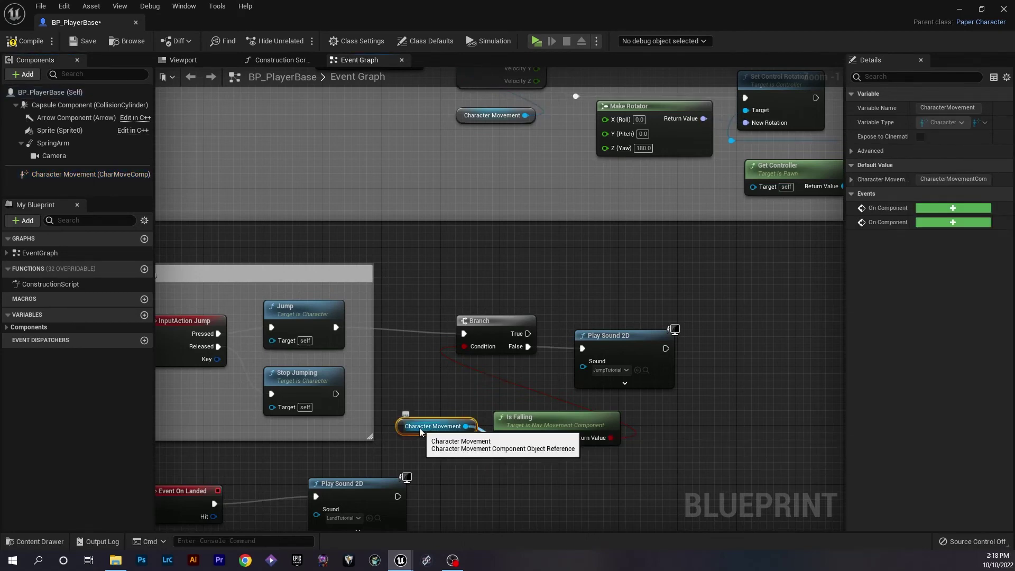
{"action": "left_click", "coordinate": [59, 175]}
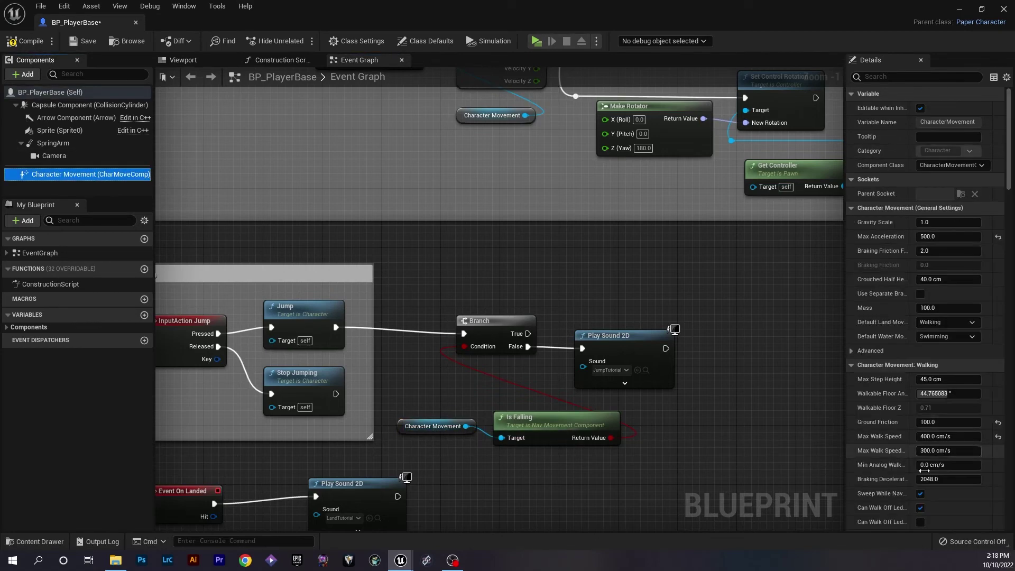
{"action": "left_click", "coordinate": [562, 420]}
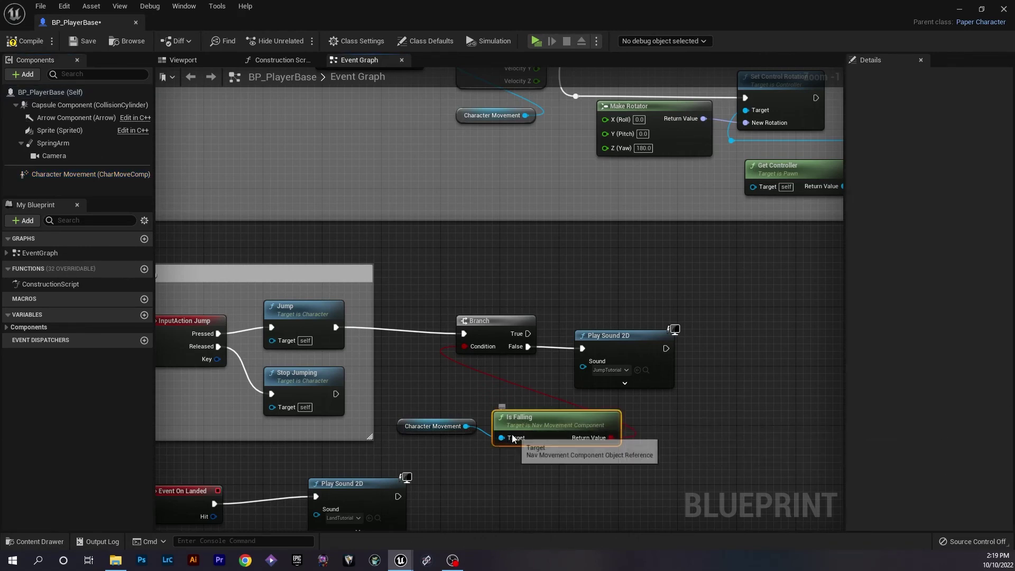
{"action": "left_click_drag", "start_coordinate": [524, 423], "coordinate": [525, 412]}
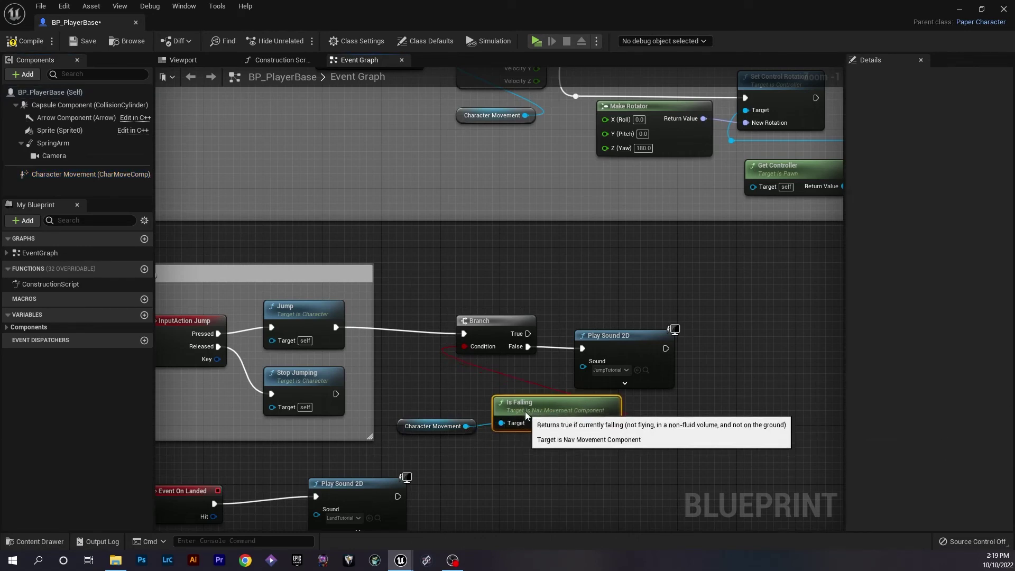
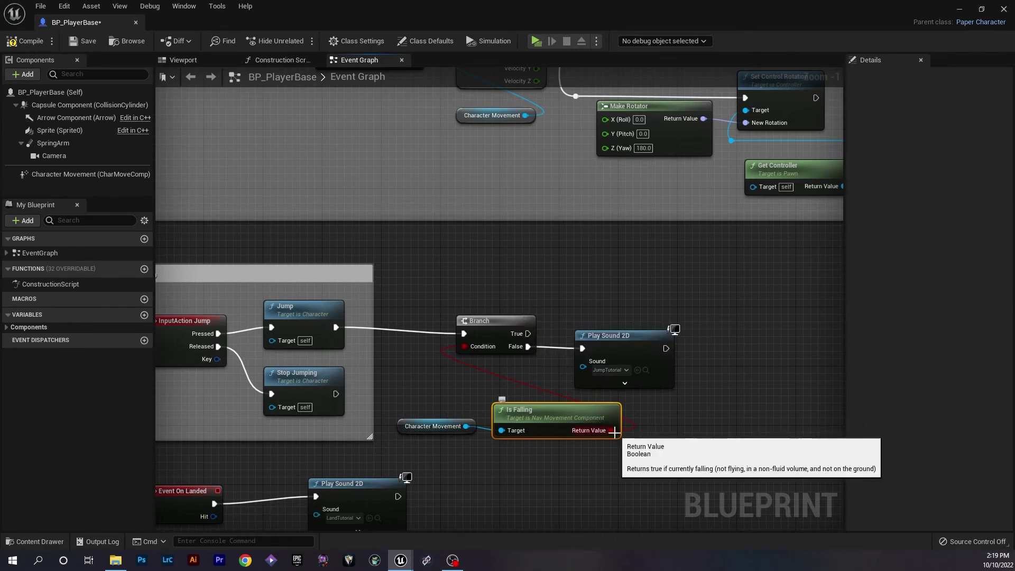
Step: Add a NOT Boolean node off Is Falling's Return Value
{"action": "left_click_drag", "start_coordinate": [611, 431], "coordinate": [667, 437]}
{"action": "type", "text": "not bo"}
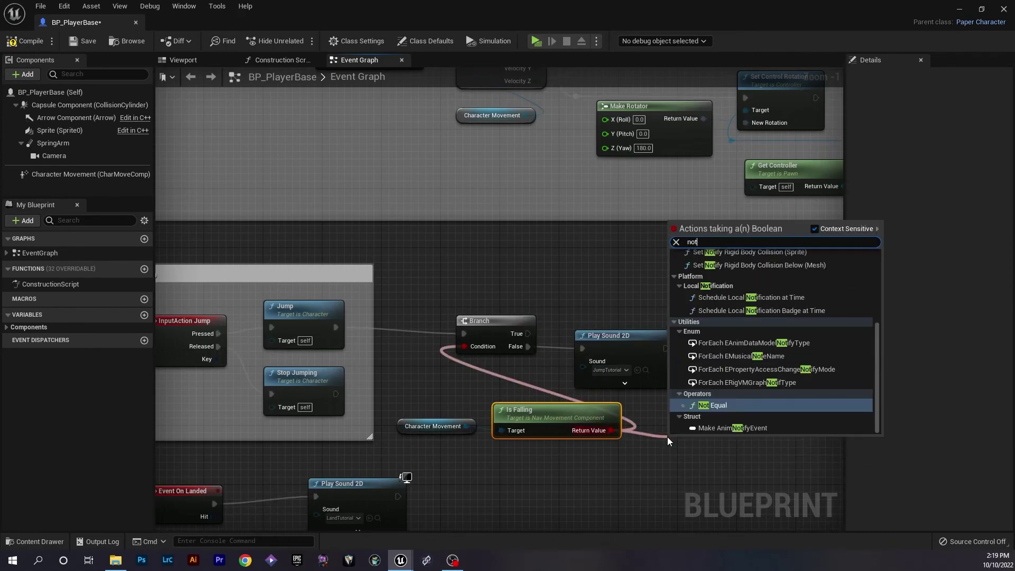
{"action": "key", "text": "Return"}
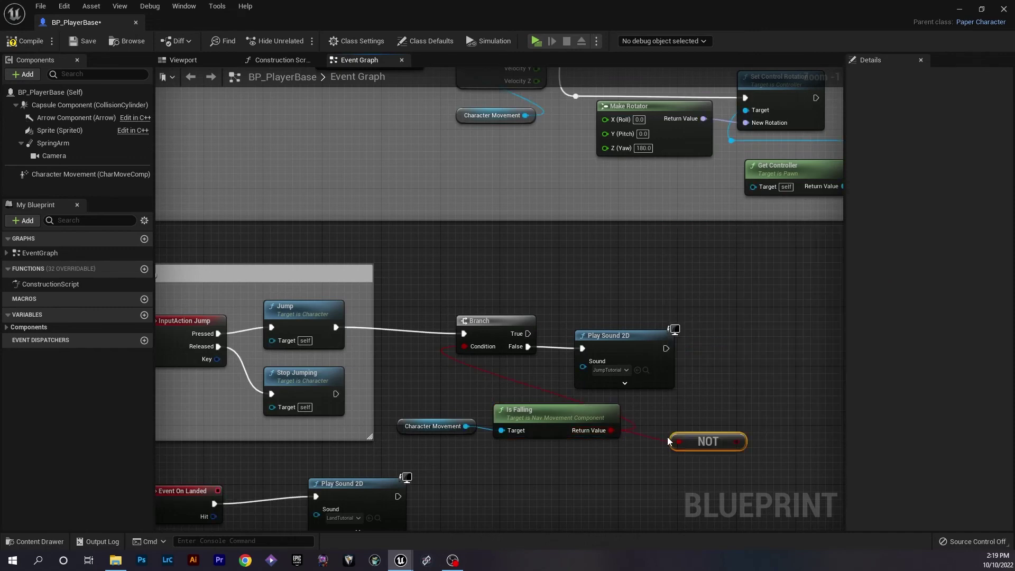
{"action": "right_click_drag", "start_coordinate": [695, 402], "coordinate": [690, 357]}
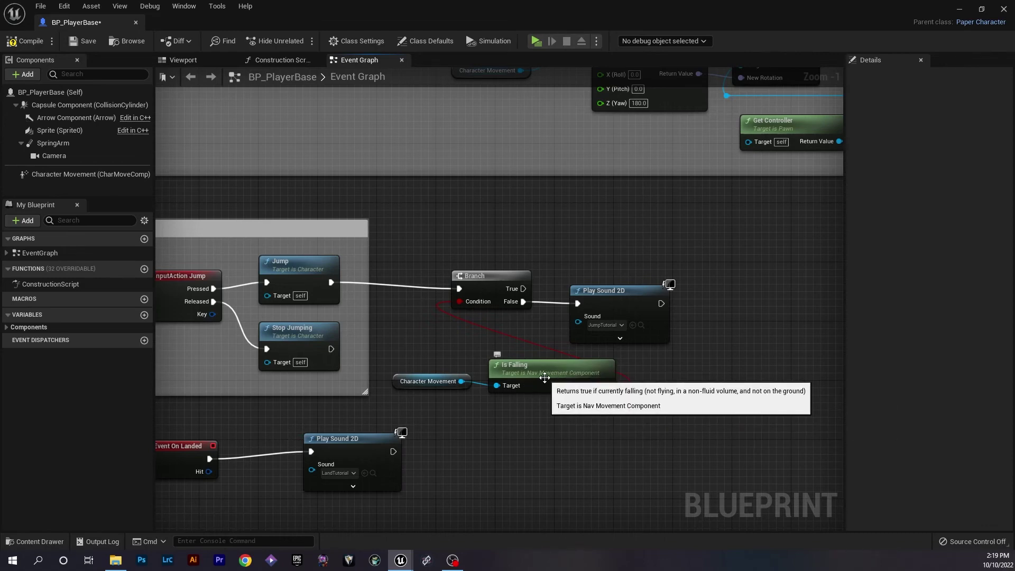
Step: Place NOT under Branch and Character Movement under Is Falling, and run Play Sound 2D from Branch's True
{"action": "mouse_move", "coordinate": [732, 397]}
{"action": "left_mouse_down"}
{"action": "mouse_move", "coordinate": [501, 324]}
{"action": "mouse_move", "coordinate": [460, 301]}
{"action": "left_mouse_up"}
{"action": "left_click_drag", "start_coordinate": [713, 402], "coordinate": [497, 342]}
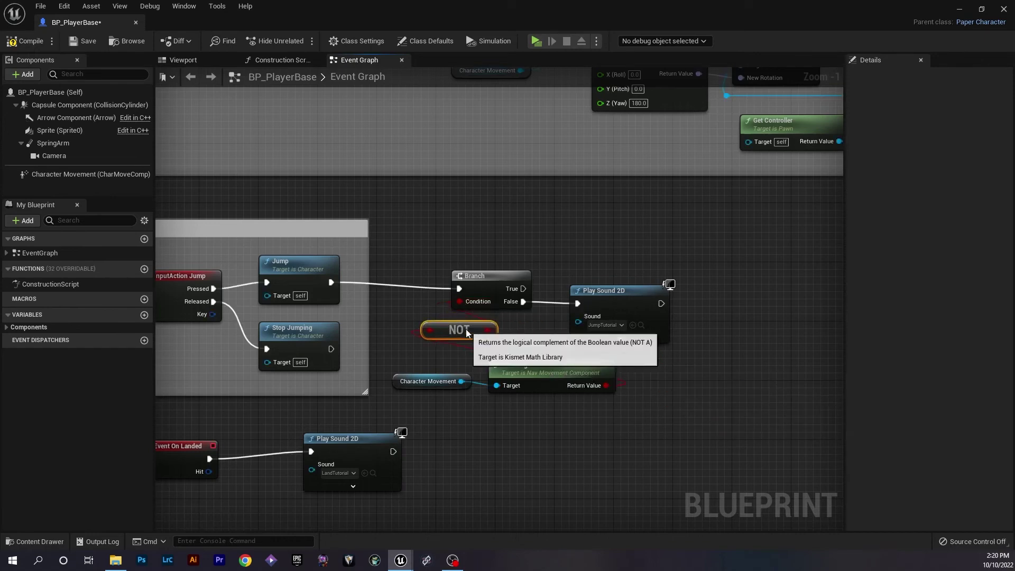
{"action": "left_click_drag", "start_coordinate": [414, 379], "coordinate": [478, 420]}
{"action": "right_click_drag", "start_coordinate": [478, 362], "coordinate": [463, 402]}
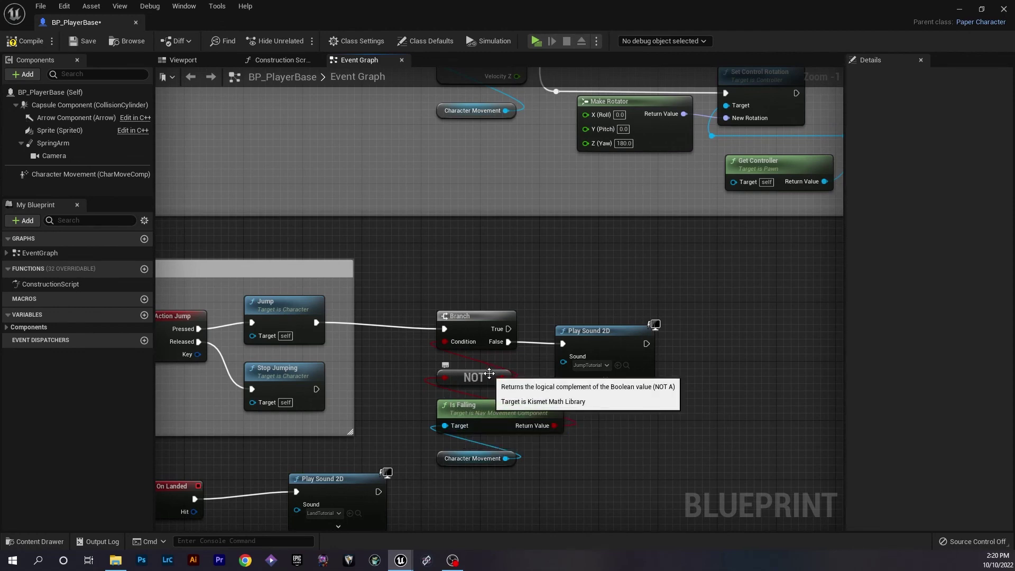
{"action": "left_click", "coordinate": [465, 378]}
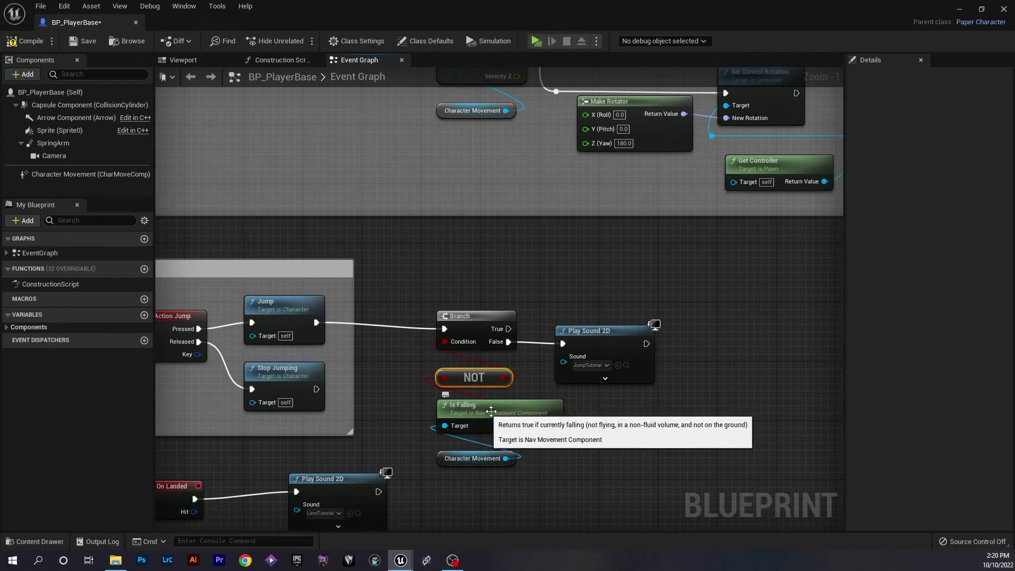
{"action": "mouse_move", "coordinate": [563, 344]}
{"action": "left_mouse_down"}
{"action": "mouse_move", "coordinate": [507, 339]}
{"action": "mouse_move", "coordinate": [509, 327]}
{"action": "left_mouse_up"}
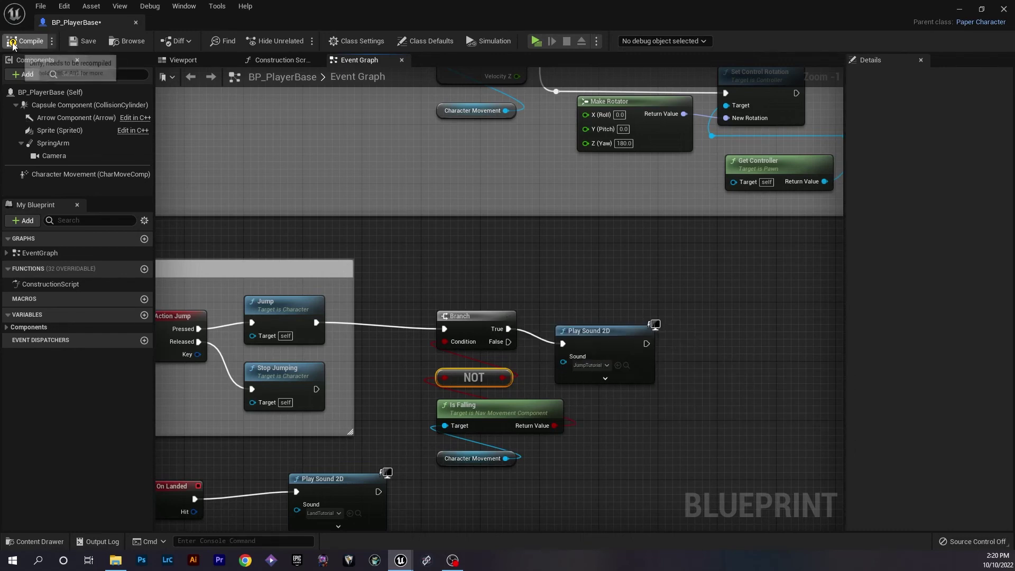
Step: Compile BP_PlayerBase, run and jump twice in the game preview, then stop with Esc
{"action": "left_click", "coordinate": [79, 44]}
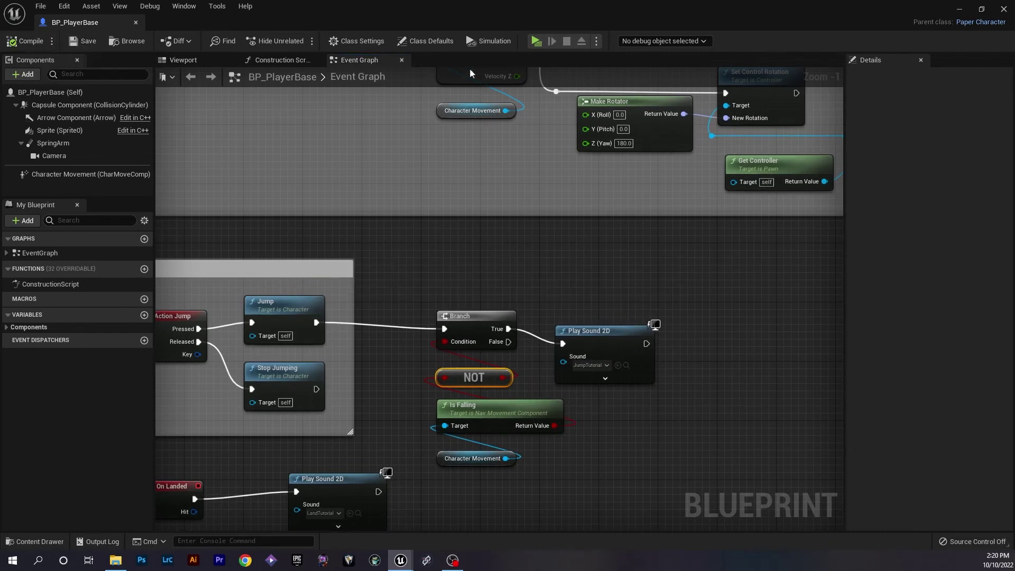
{"action": "left_click", "coordinate": [537, 40]}
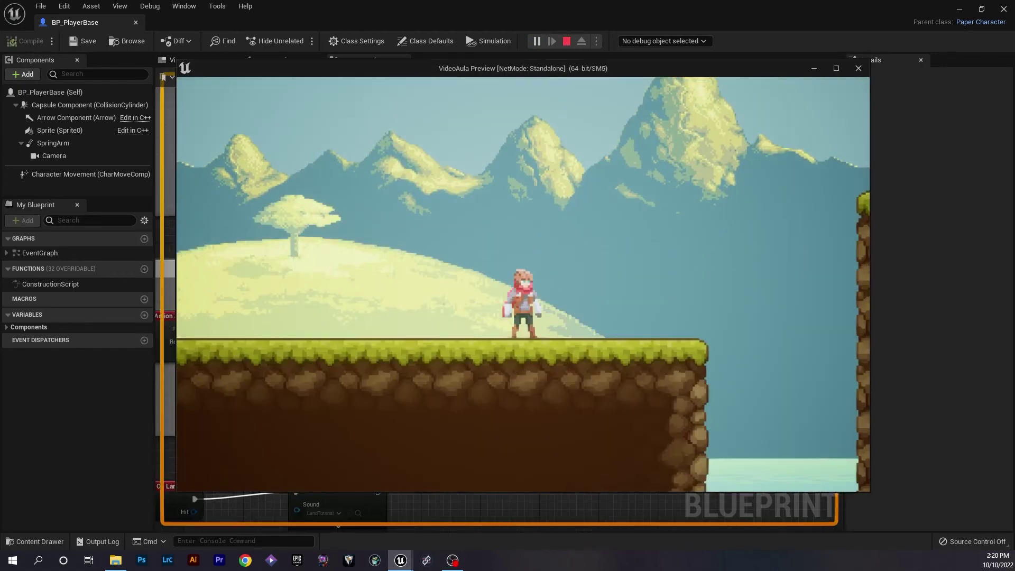
{"action": "key", "text": "a"}
{"action": "key", "text": "space"}
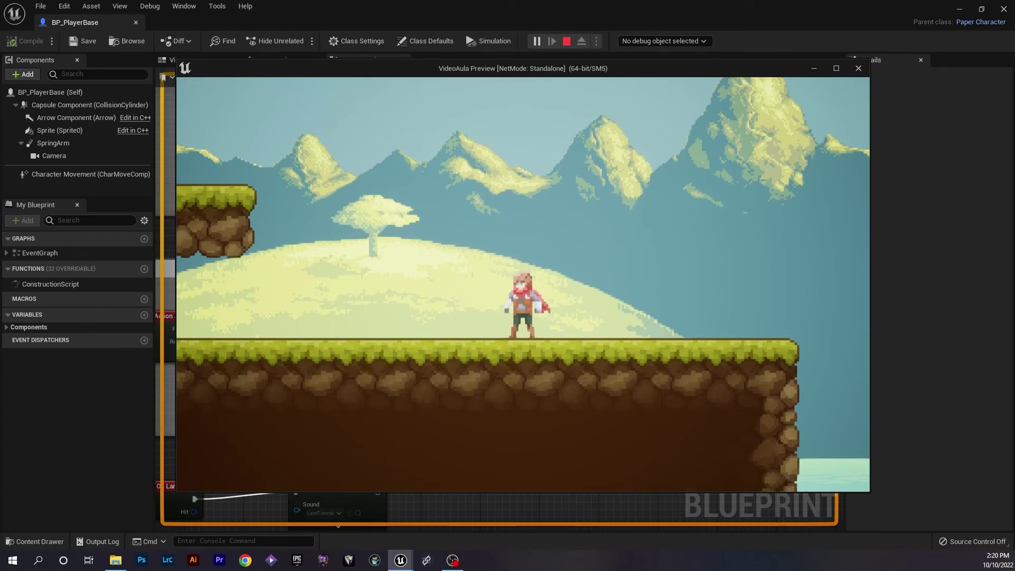
{"action": "key", "text": "space"}
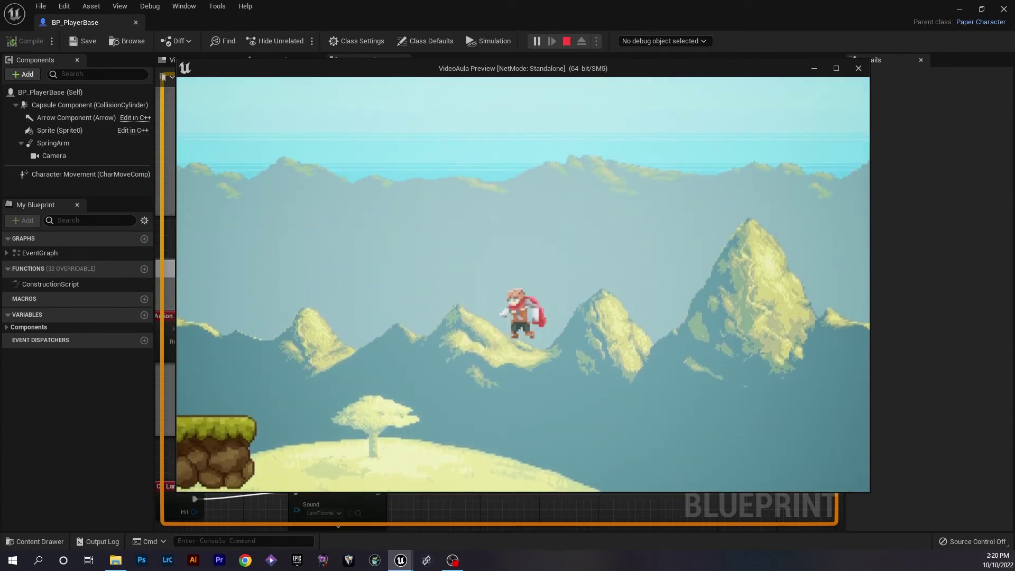
{"action": "key", "text": "Escape"}
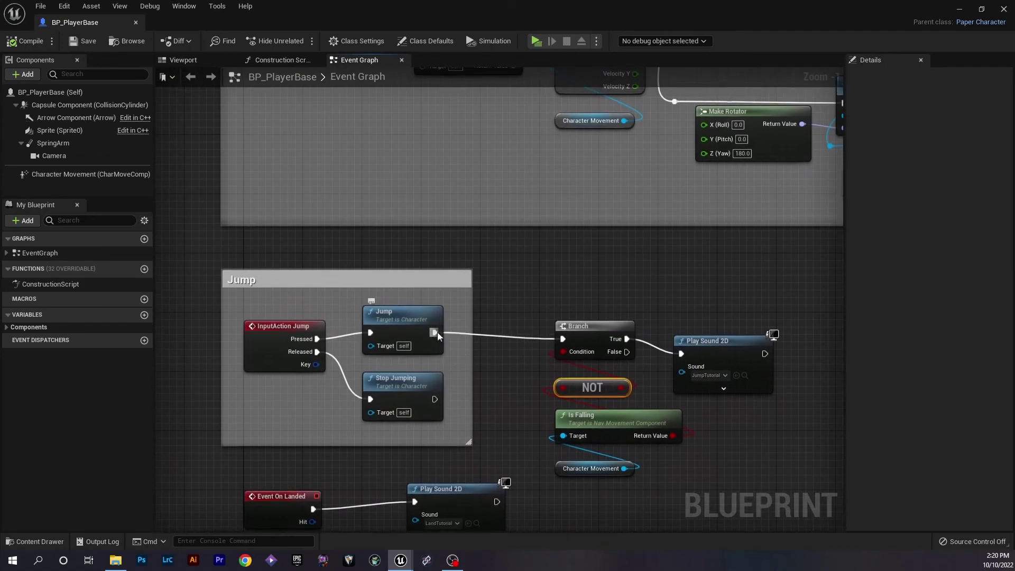
Step: Insert a Print String node after Jump with In String set to 'Pulou'
{"action": "left_click_drag", "start_coordinate": [435, 333], "coordinate": [512, 279]}
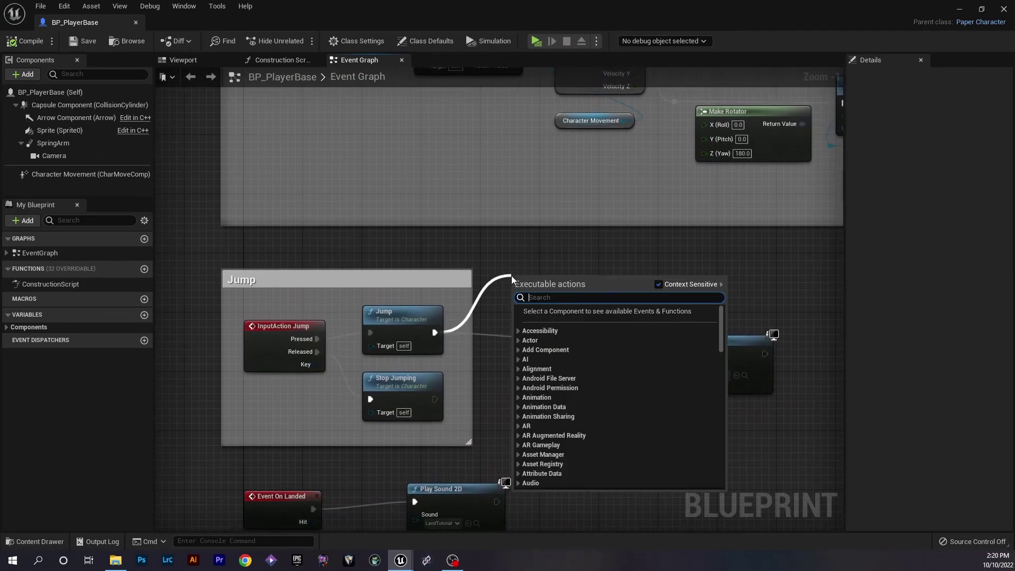
{"action": "type", "text": "prints"}
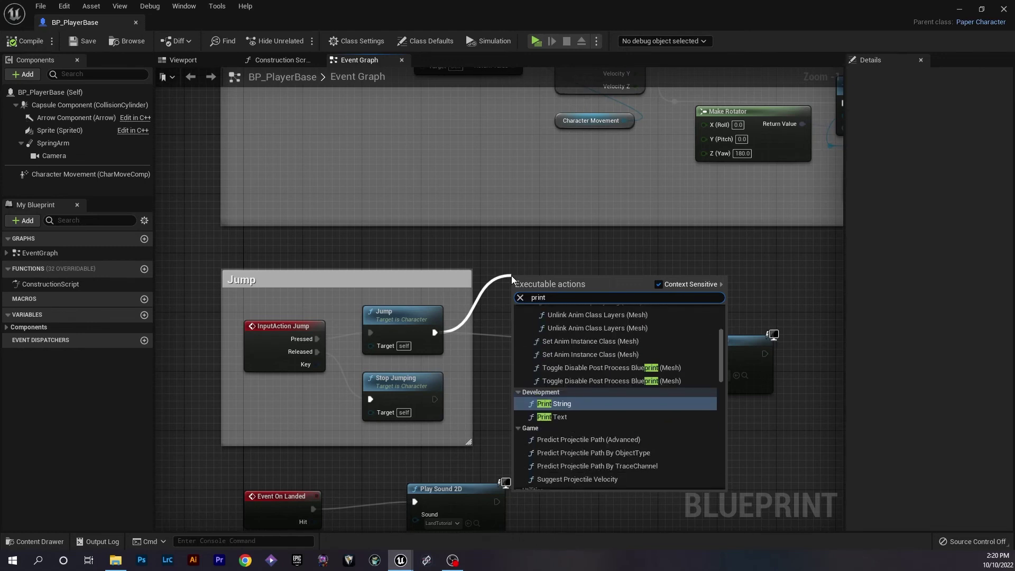
{"action": "key", "text": "Return"}
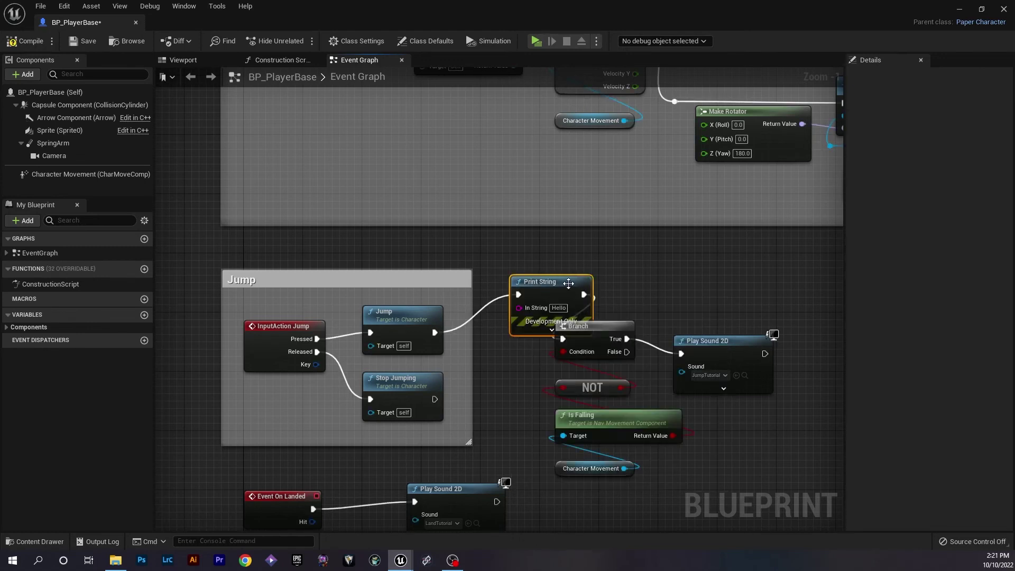
{"action": "left_click_drag", "start_coordinate": [550, 265], "coordinate": [543, 257]}
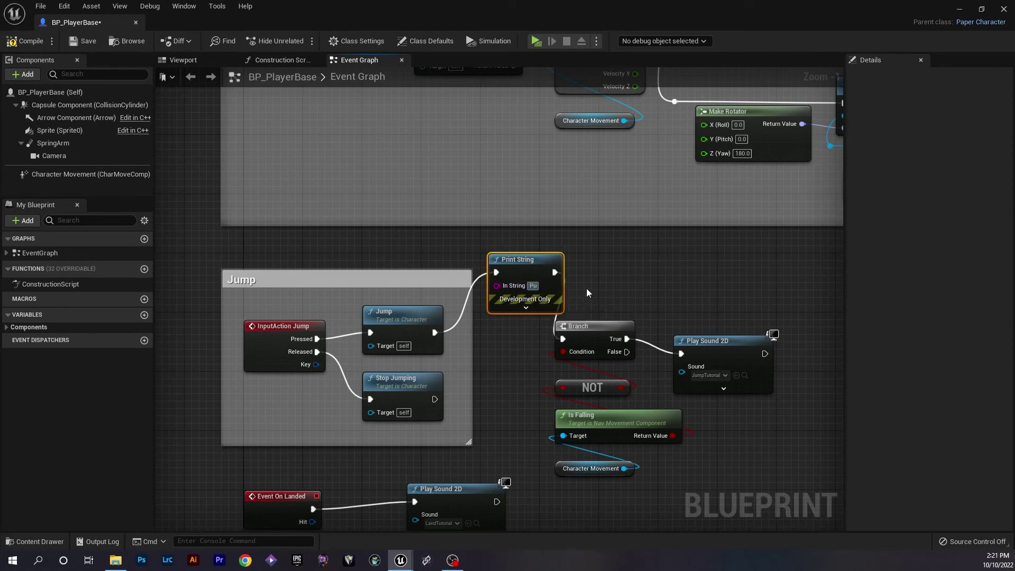
{"action": "type", "text": "Pulou"}
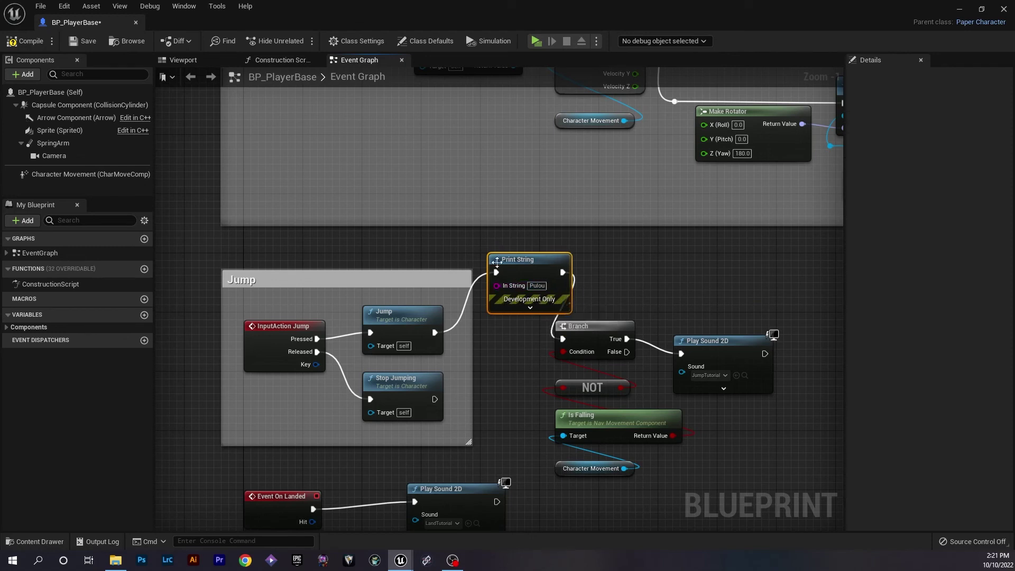
Step: Shift the Branch, NOT, Is Falling and sound nodes to the right, then start a preview
{"action": "left_click_drag", "start_coordinate": [808, 312], "coordinate": [598, 470]}
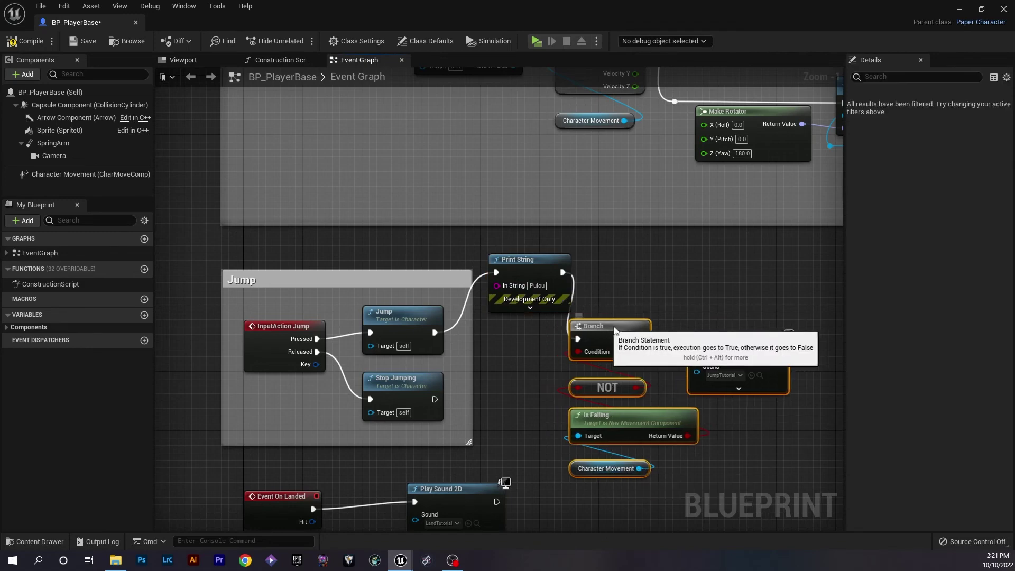
{"action": "left_click_drag", "start_coordinate": [580, 327], "coordinate": [646, 319]}
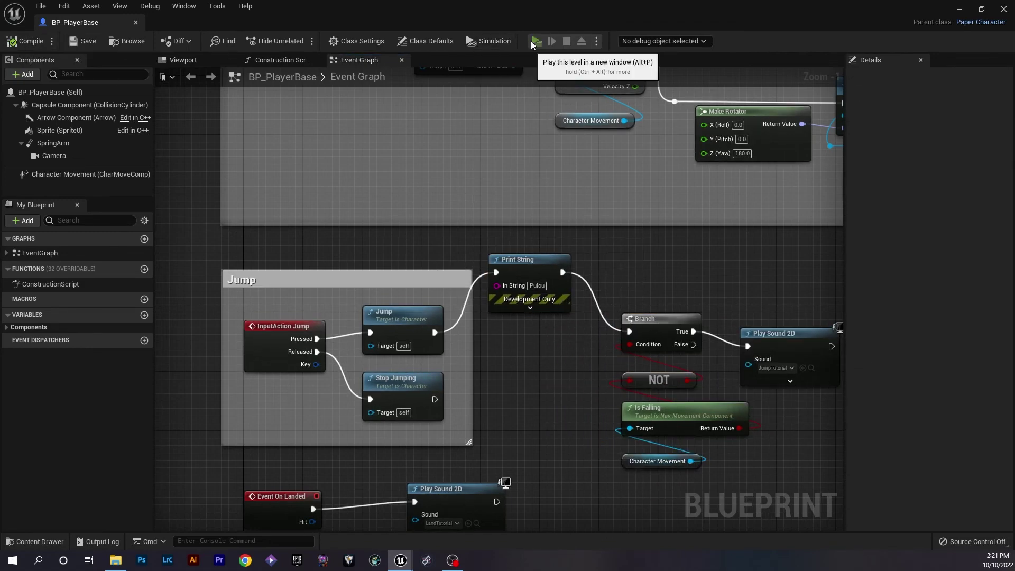
{"action": "left_click", "coordinate": [533, 41]}
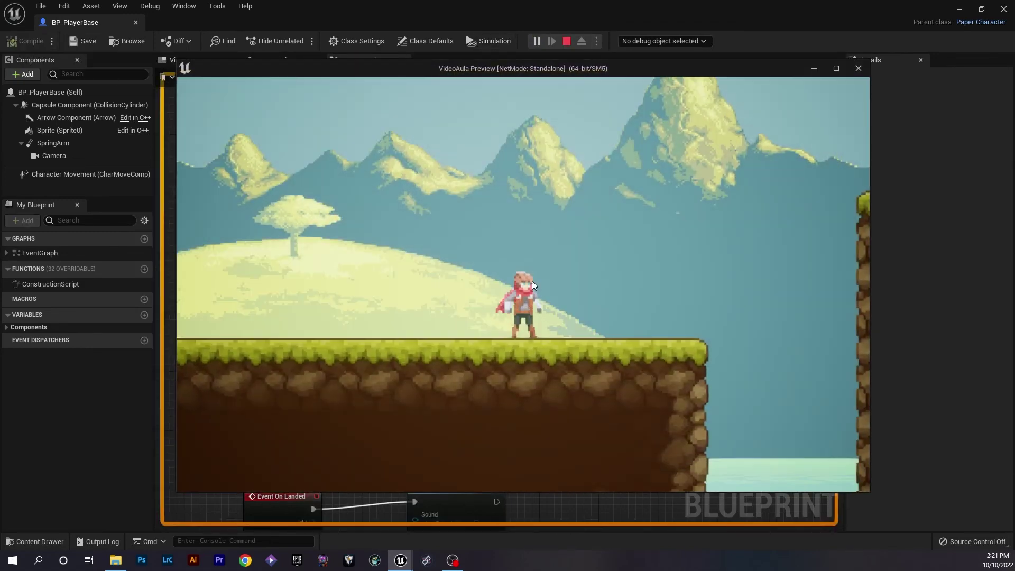
Step: Jump repeatedly in the preview, checking that 'Pulou' prints on each jump
{"action": "left_click", "coordinate": [532, 282]}
{"action": "key", "text": "space"}
{"action": "key", "text": "space"}
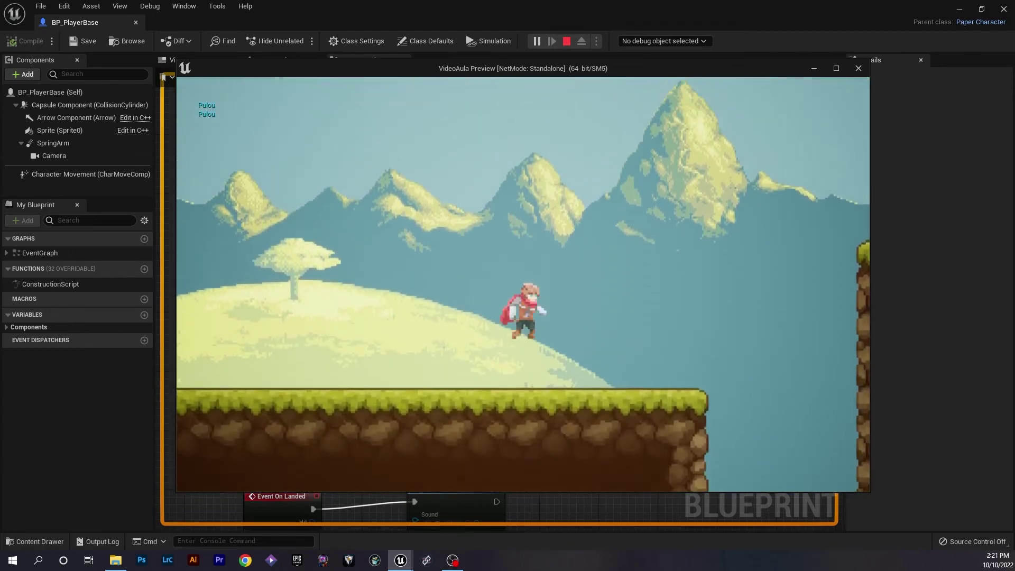
{"action": "key", "text": "space"}
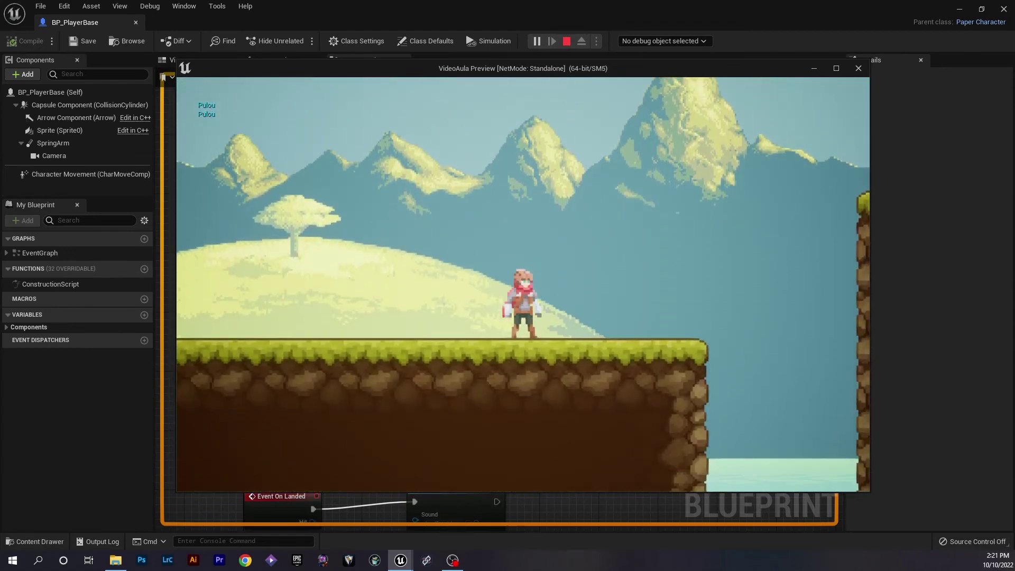
{"action": "key", "text": "space"}
{"action": "key", "text": "space"}
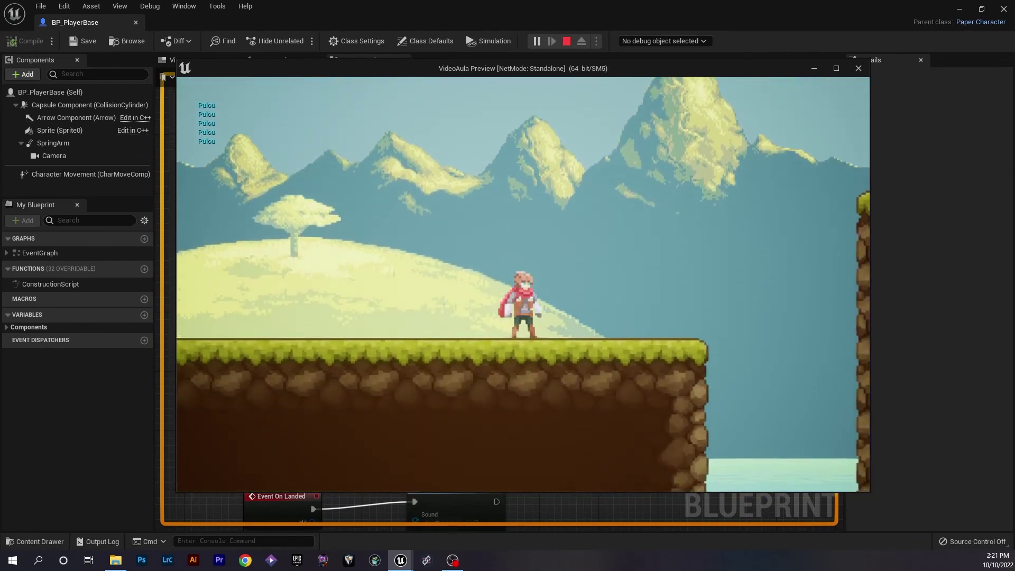
{"action": "key", "text": "space"}
Step: Run left and right, jumping on and off the floating grass platform
{"action": "key", "text": "a"}
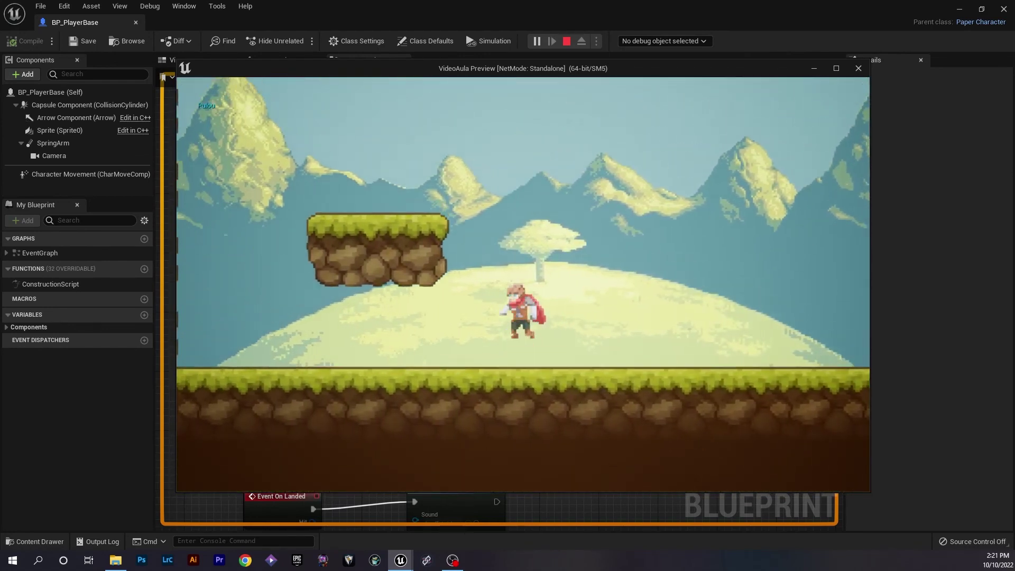
{"action": "key", "text": "space"}
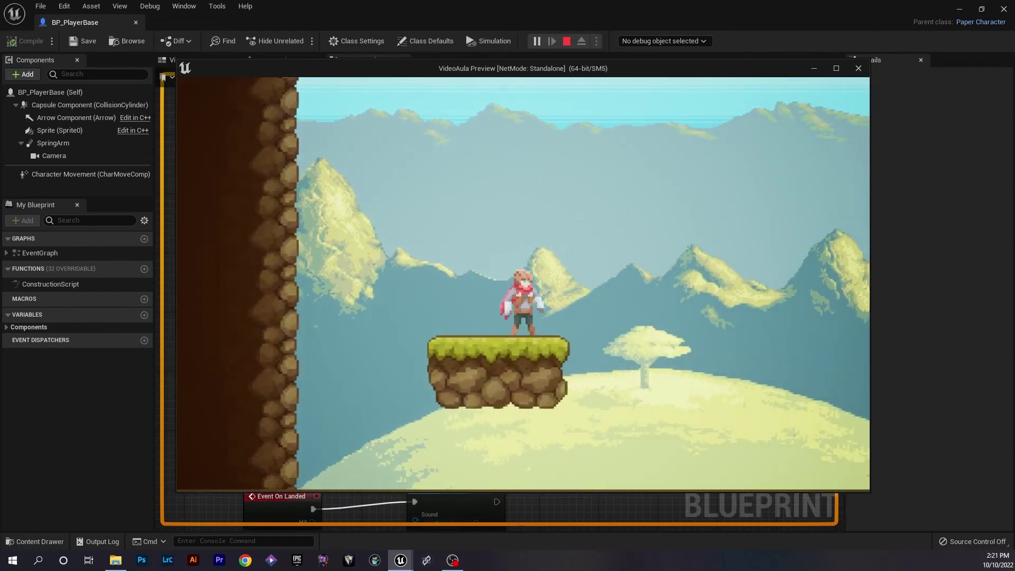
{"action": "key", "text": "space"}
{"action": "key", "text": "d"}
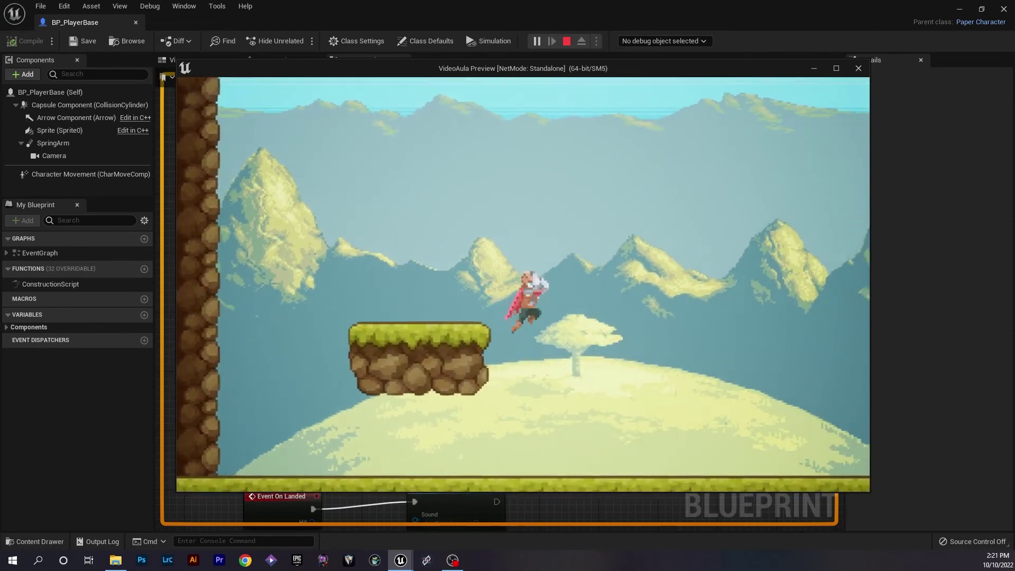
{"action": "key", "text": "space"}
{"action": "key", "text": "a"}
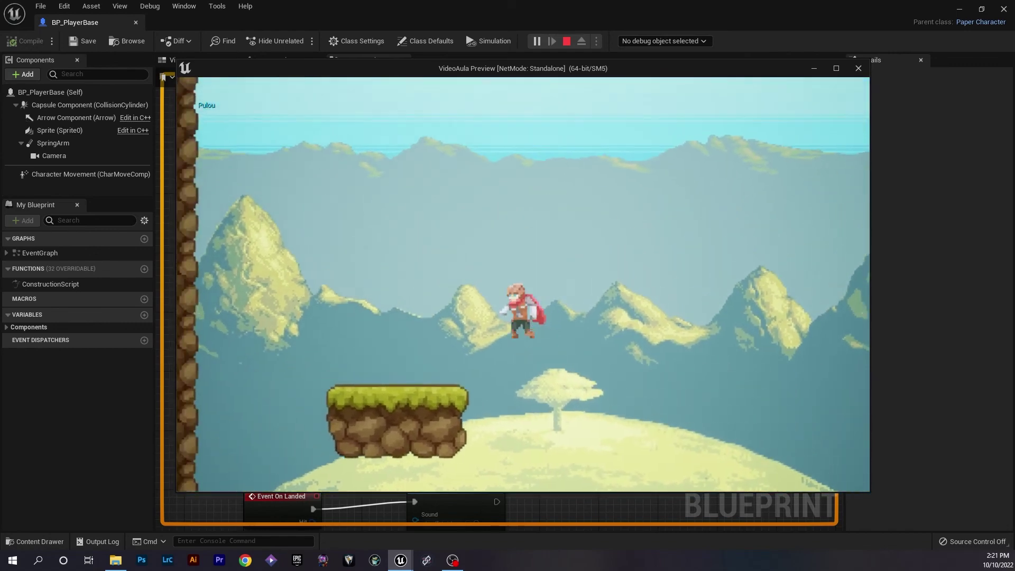
{"action": "key", "text": "d"}
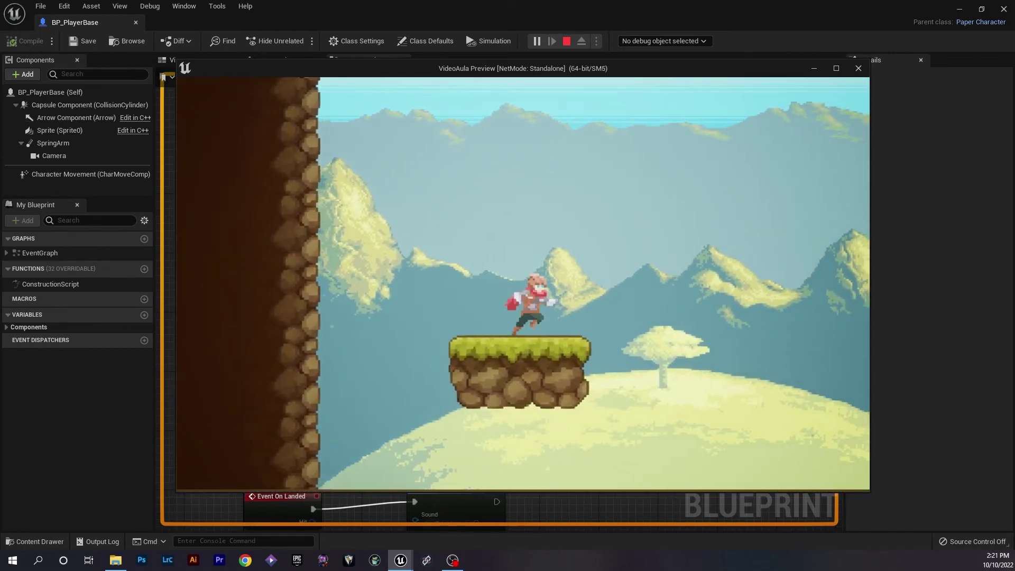
{"action": "key", "text": "space"}
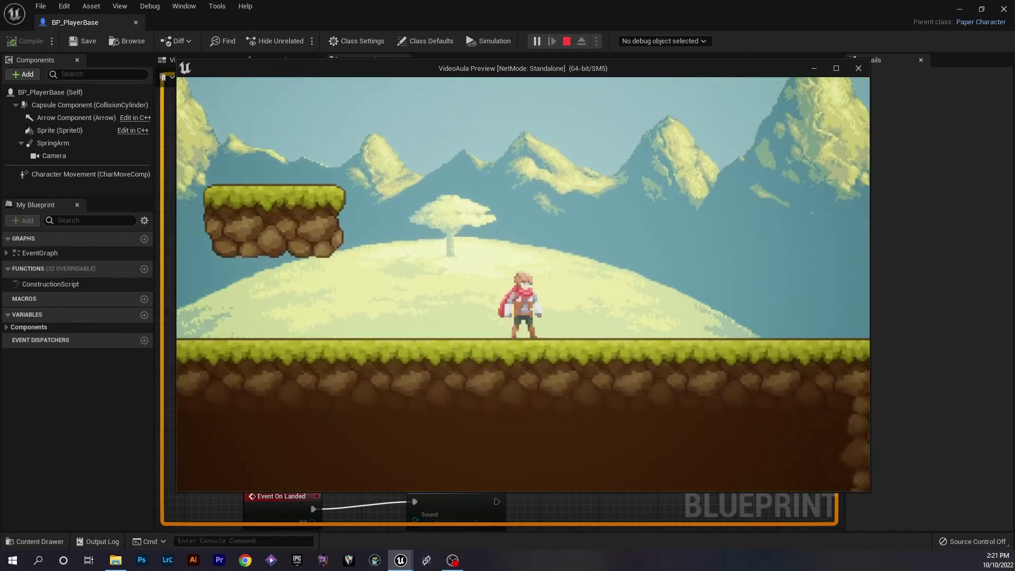
{"action": "key", "text": "a"}
{"action": "key", "text": "space"}
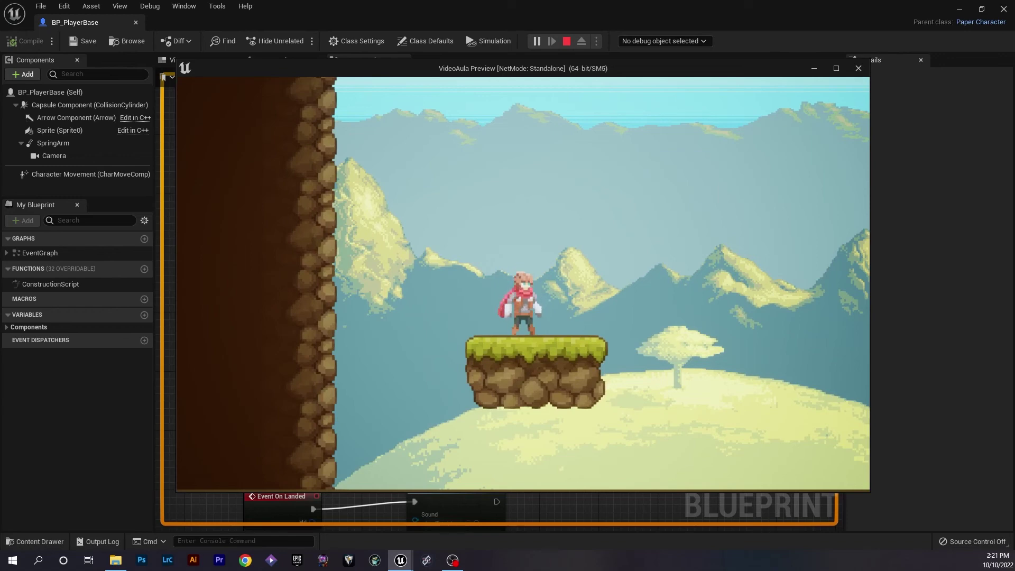
{"action": "key", "text": "space"}
Step: Keep running and jumping high past the platform, then stop play with Esc
{"action": "key", "text": "d"}
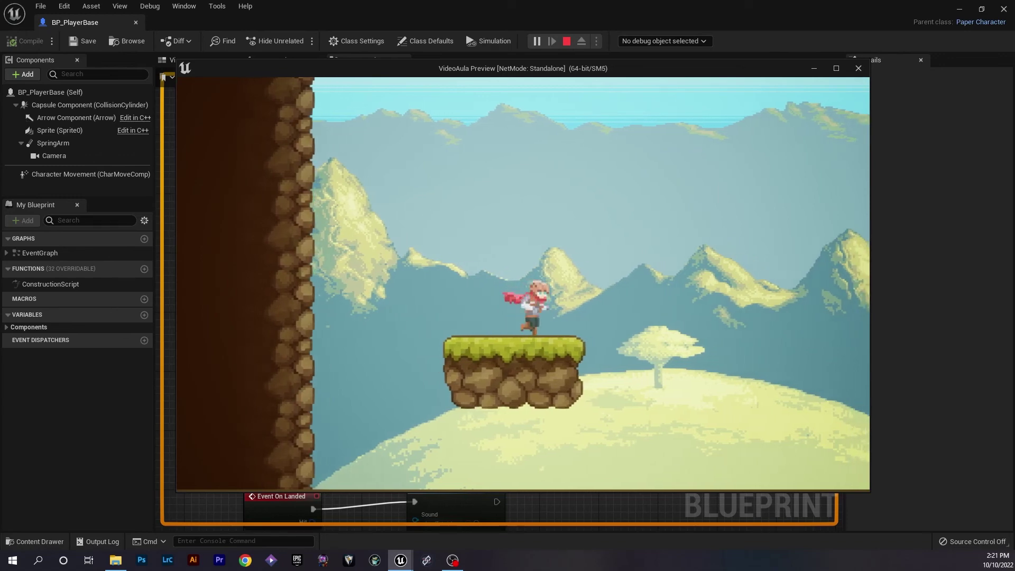
{"action": "key", "text": "a"}
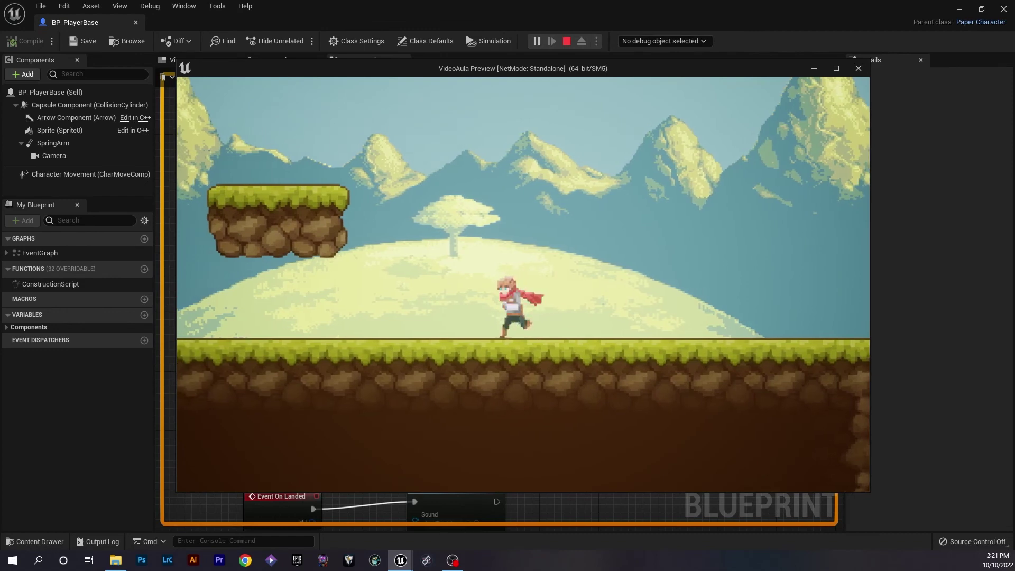
{"action": "key", "text": "space"}
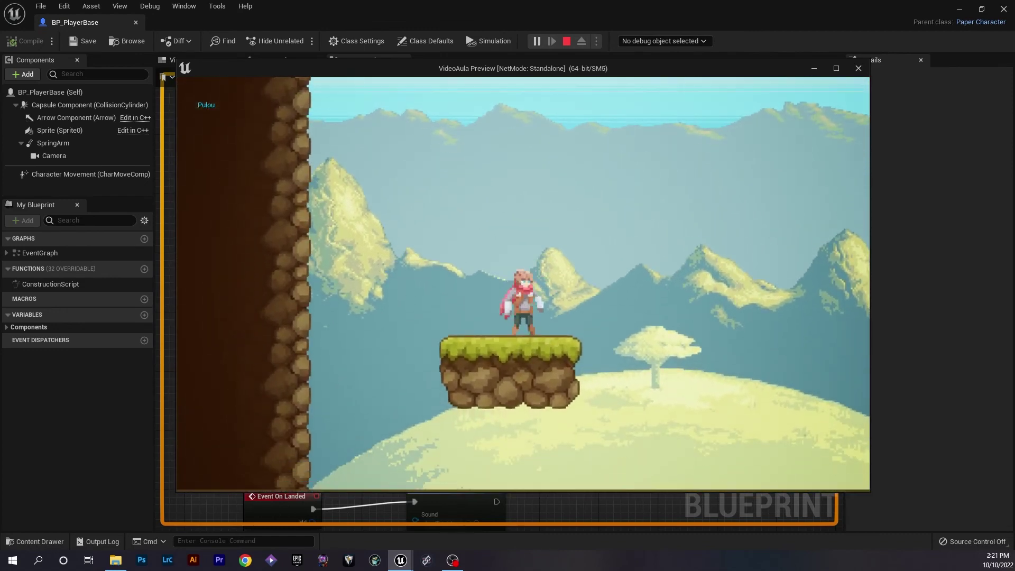
{"action": "key", "text": "d"}
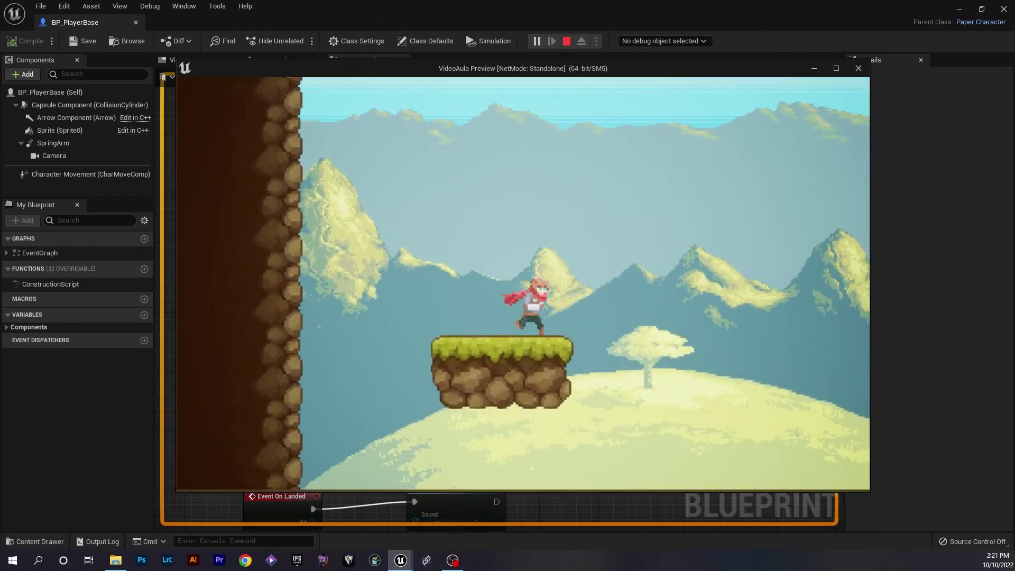
{"action": "key", "text": "a"}
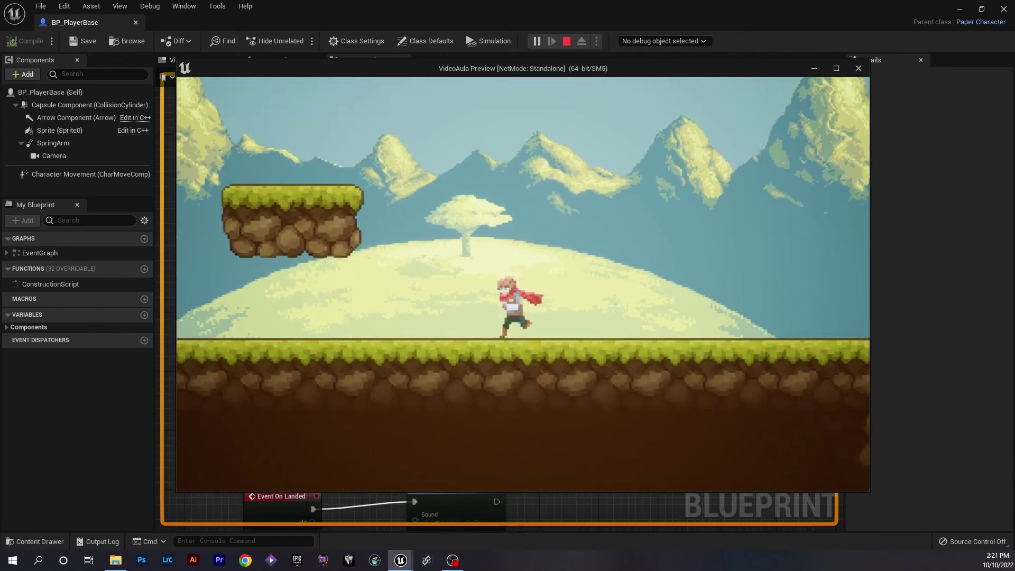
{"action": "key", "text": "space"}
{"action": "key", "text": "d"}
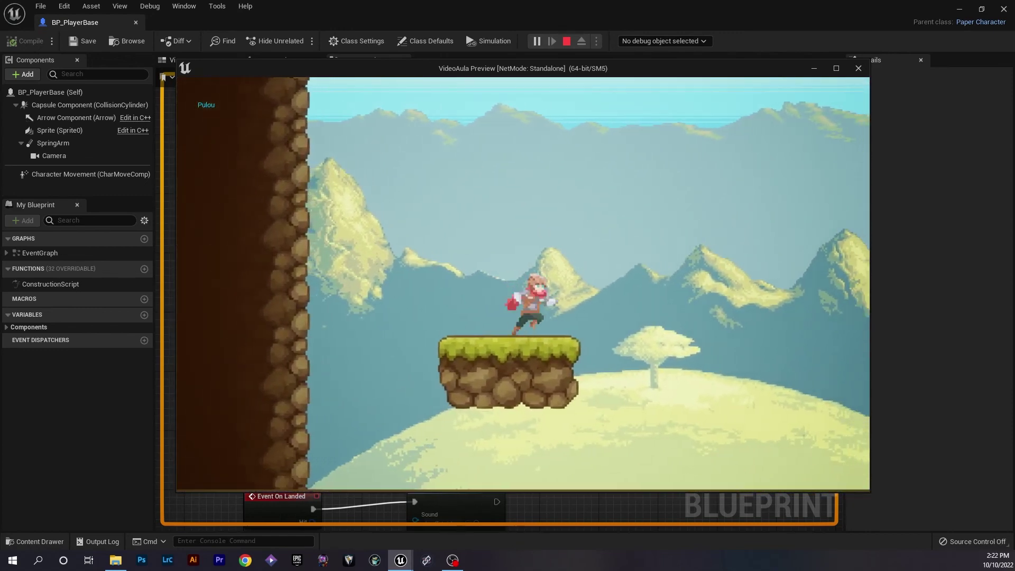
{"action": "key", "text": "a"}
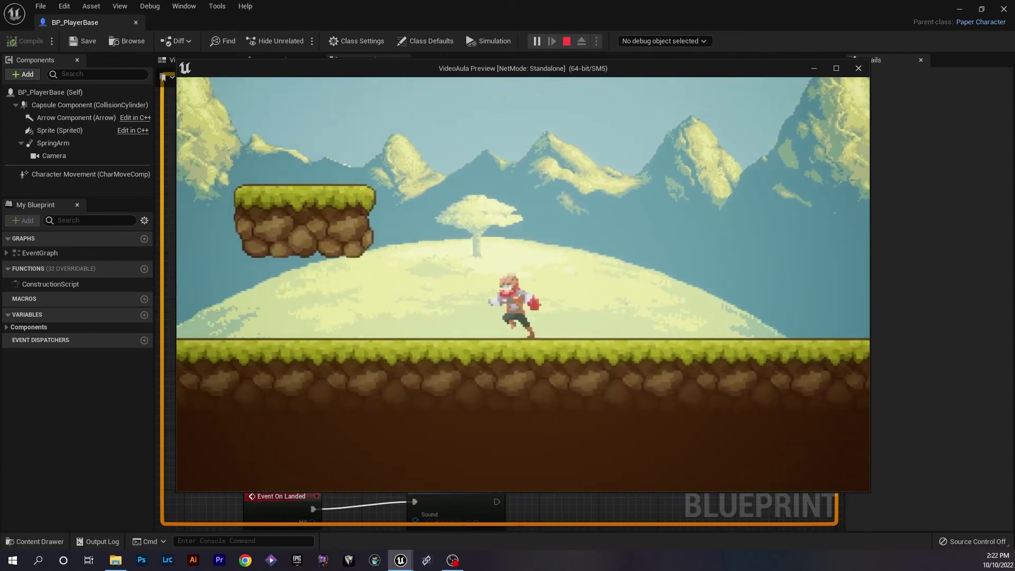
{"action": "key", "text": "Escape"}
Step: Delete the Pulou Print String, wire Jump straight into Branch, recompile, and select the landing nodes
{"action": "right_click_drag", "start_coordinate": [518, 349], "coordinate": [469, 328]}
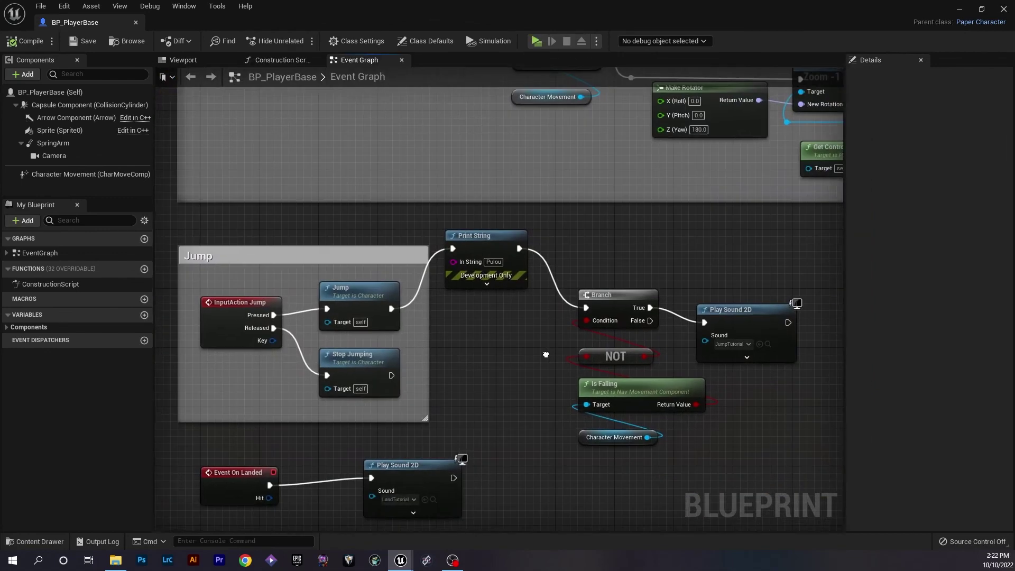
{"action": "key", "text": "Delete"}
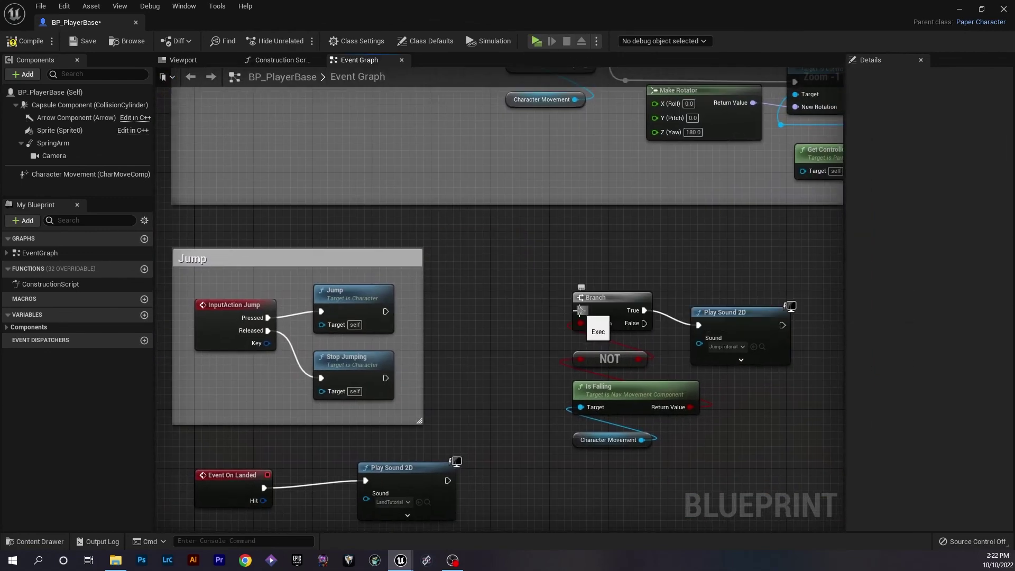
{"action": "left_click_drag", "start_coordinate": [580, 311], "coordinate": [386, 311]}
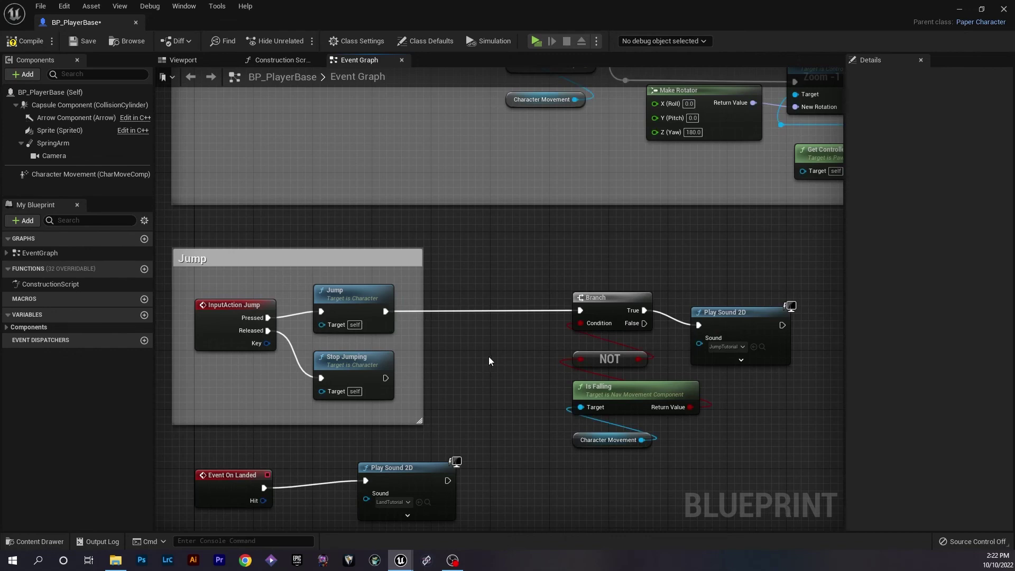
{"action": "left_click", "coordinate": [72, 42]}
{"action": "right_click_drag", "start_coordinate": [449, 297], "coordinate": [597, 151]}
{"action": "left_click_drag", "start_coordinate": [322, 308], "coordinate": [638, 403]}
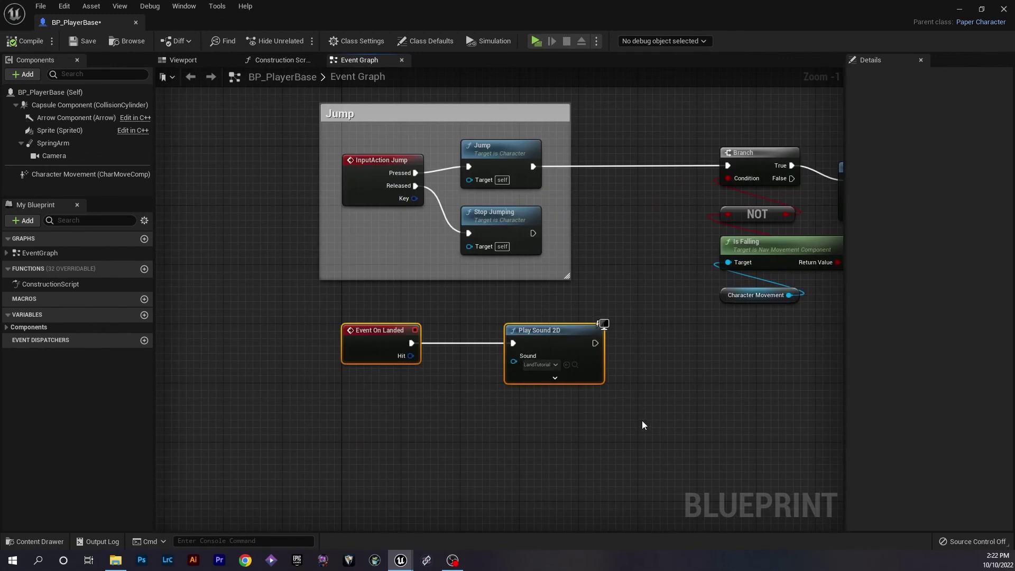
Step: Wrap Event On Landed and its sound node in a comment titled 'Landed'
{"action": "key", "text": "c"}
{"action": "type", "text": "Lan"}
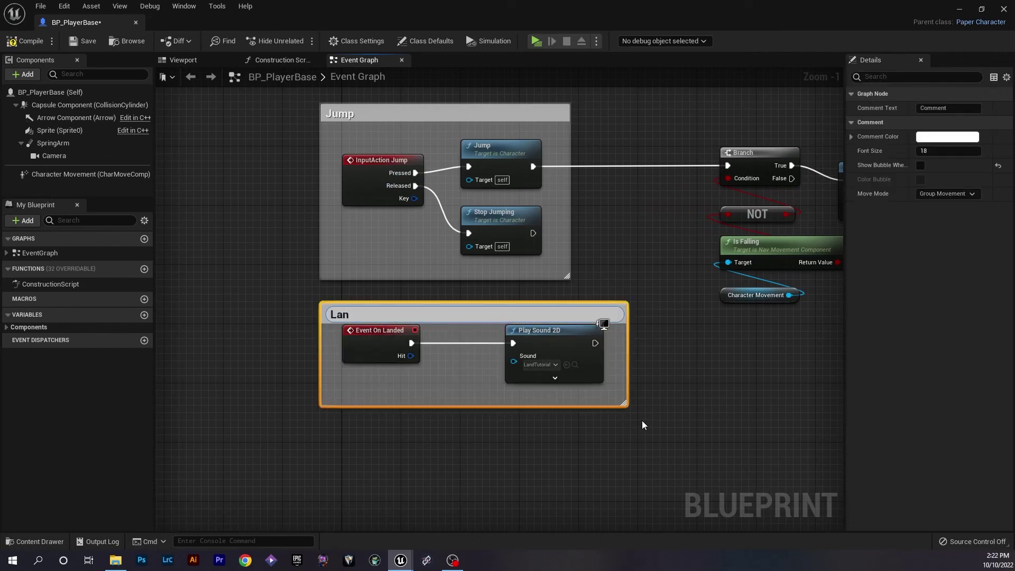
{"action": "type", "text": "de"}
{"action": "key", "text": "Return"}
{"action": "scroll", "coordinate": [433, 318], "scroll_direction": "down", "scroll_amount": 1}
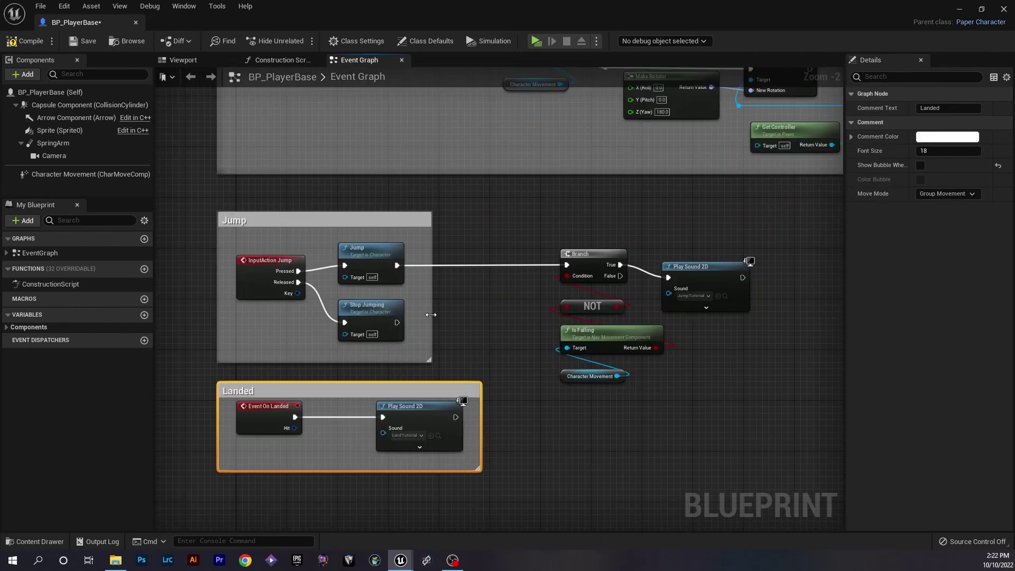
Step: Widen the Jump comment, shift the branch nodes left, and move the Landed comment lower
{"action": "mouse_move", "coordinate": [433, 316]}
{"action": "left_mouse_down"}
{"action": "mouse_move", "coordinate": [954, 305]}
{"action": "mouse_move", "coordinate": [929, 308]}
{"action": "left_mouse_up"}
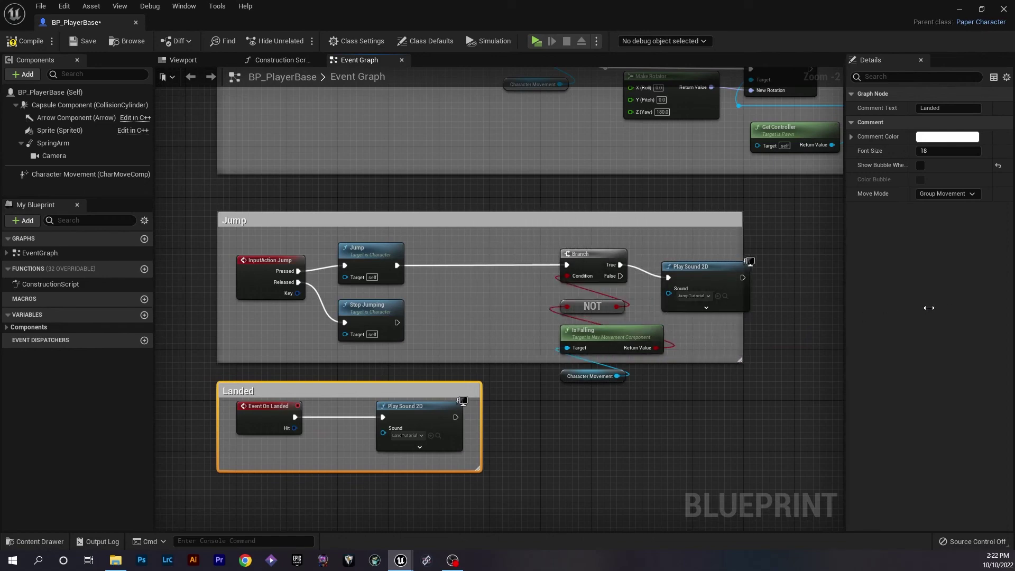
{"action": "mouse_move", "coordinate": [731, 380]}
{"action": "left_mouse_down"}
{"action": "mouse_move", "coordinate": [556, 248]}
{"action": "mouse_move", "coordinate": [474, 257]}
{"action": "left_mouse_up"}
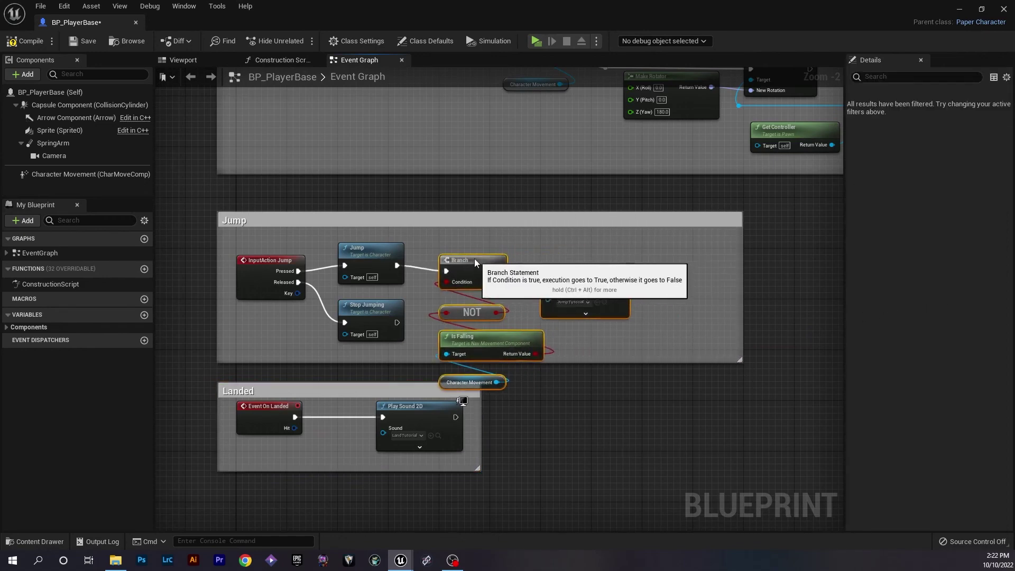
{"action": "left_click_drag", "start_coordinate": [486, 474], "coordinate": [202, 394]}
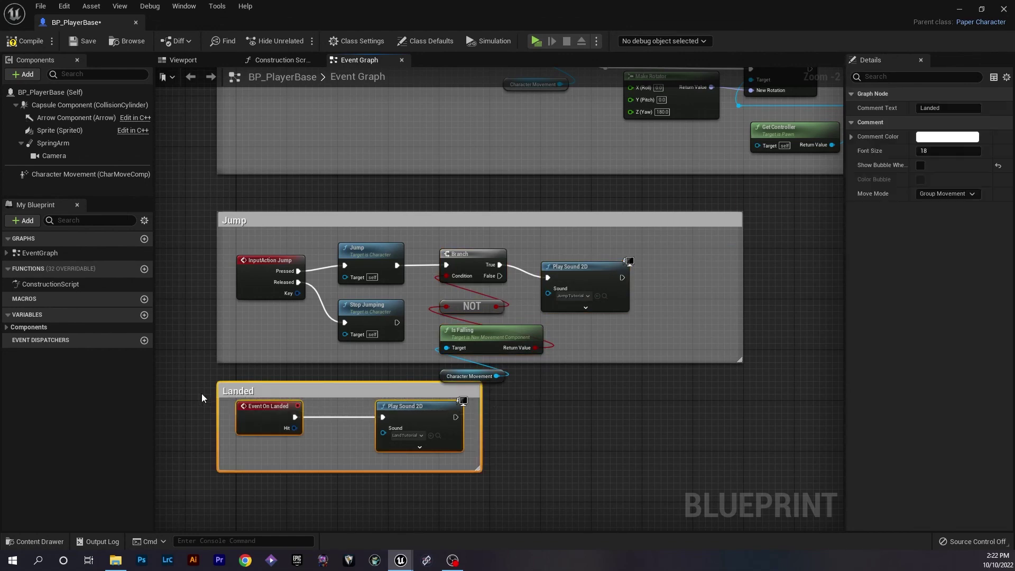
{"action": "left_click_drag", "start_coordinate": [301, 388], "coordinate": [301, 425]}
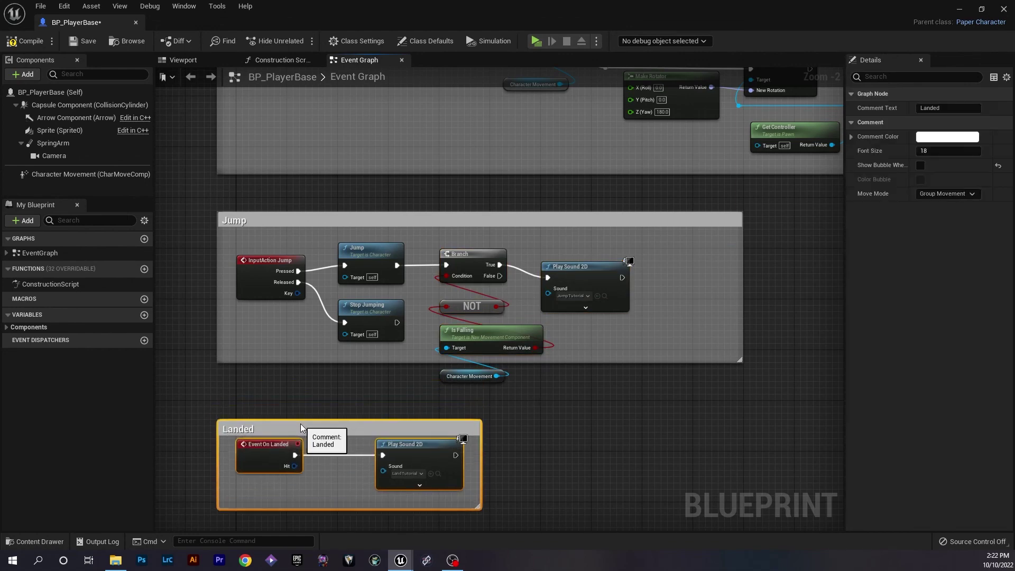
Step: Extend the Jump comment downward and line Play Sound 2D up with Branch
{"action": "left_click_drag", "start_coordinate": [330, 362], "coordinate": [327, 413]}
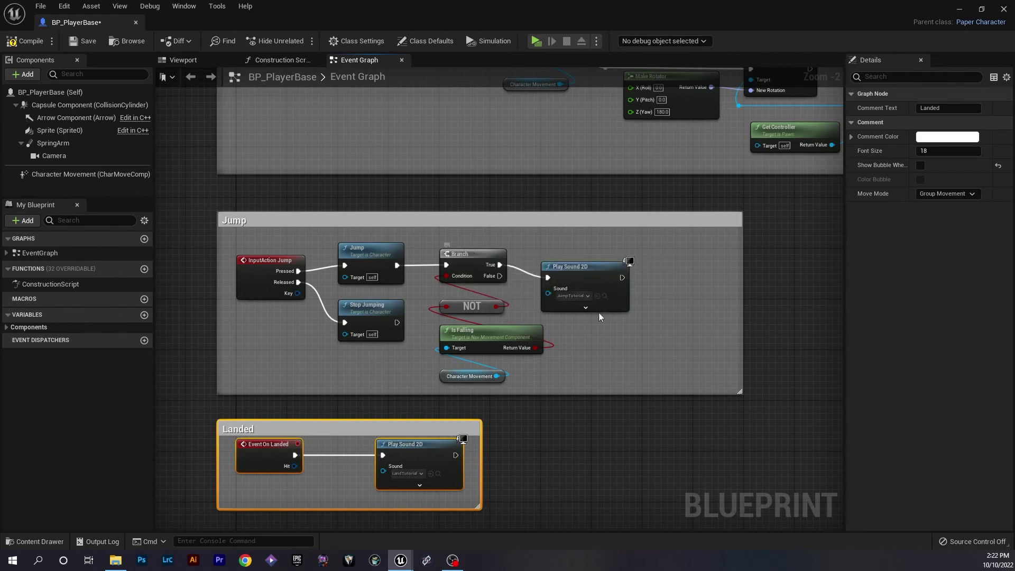
{"action": "left_click", "coordinate": [583, 267]}
{"action": "left_click_drag", "start_coordinate": [583, 267], "coordinate": [579, 255]}
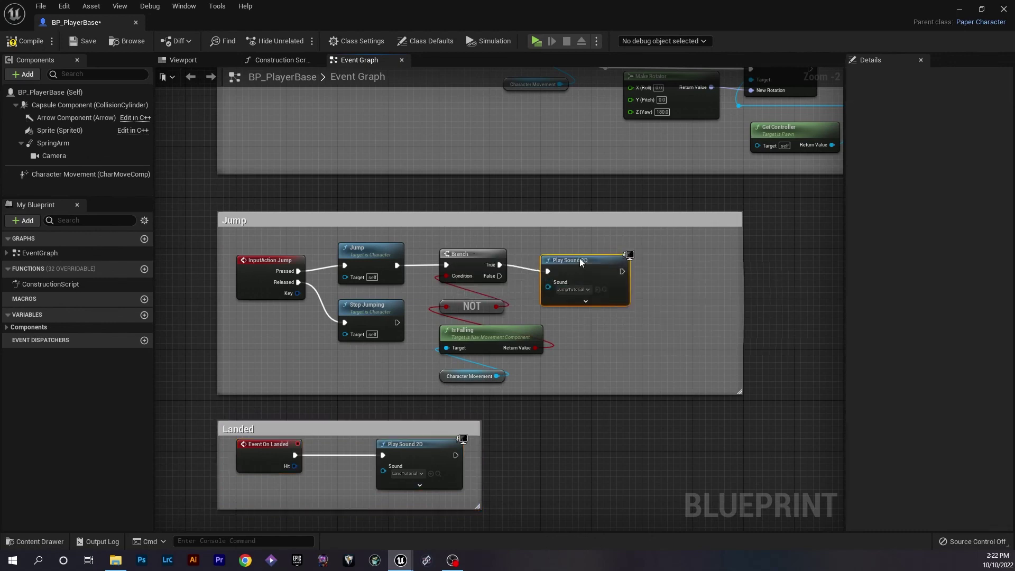
{"action": "right_click_drag", "start_coordinate": [664, 435], "coordinate": [593, 312]}
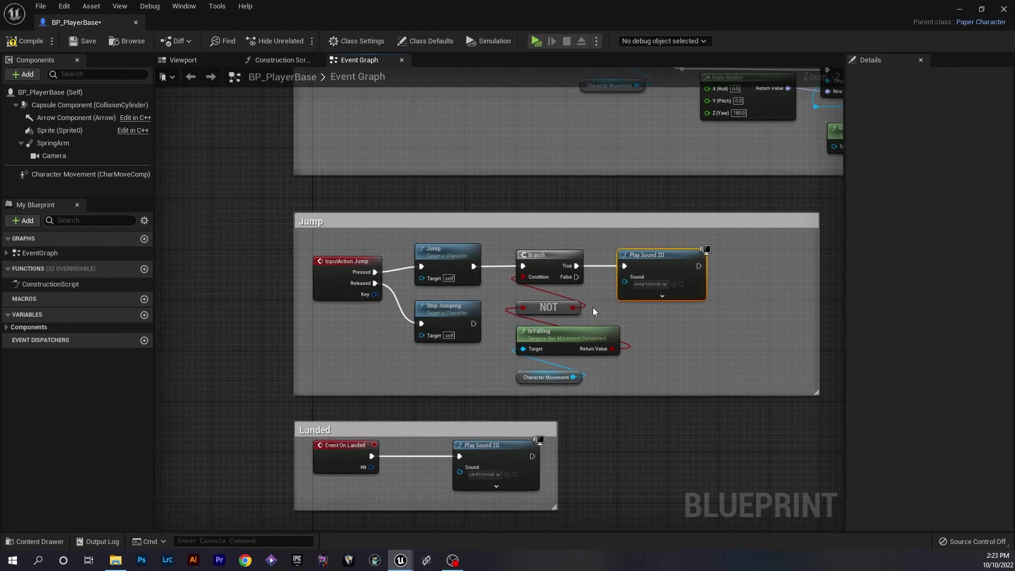
{"action": "right_click", "coordinate": [637, 455]}
{"action": "scroll", "coordinate": [713, 341], "scroll_direction": "down", "scroll_amount": 5}
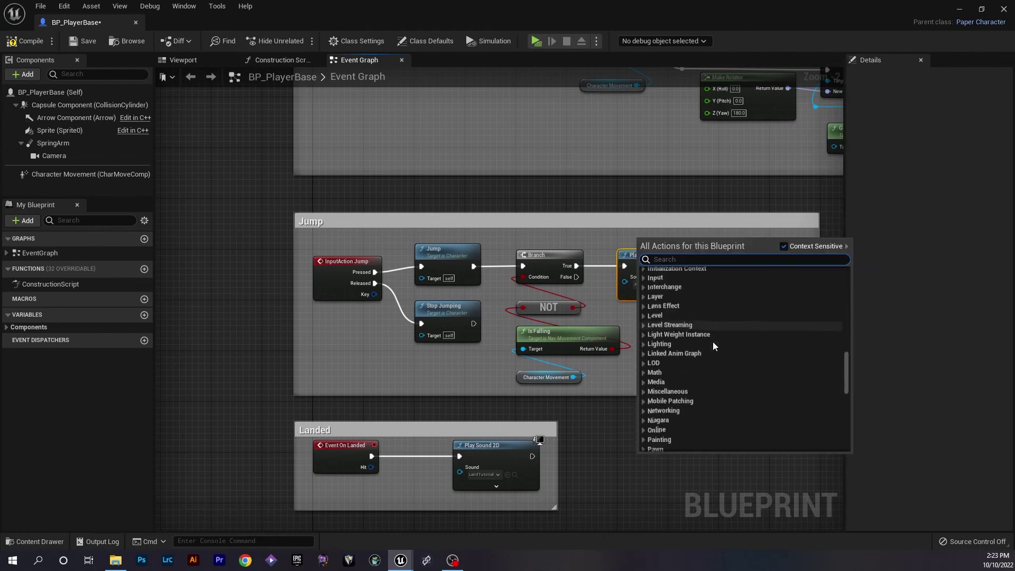
{"action": "scroll", "coordinate": [713, 342], "scroll_direction": "down", "scroll_amount": 5}
{"action": "scroll", "coordinate": [713, 342], "scroll_direction": "down", "scroll_amount": 5}
{"action": "scroll", "coordinate": [715, 354], "scroll_direction": "down", "scroll_amount": 5}
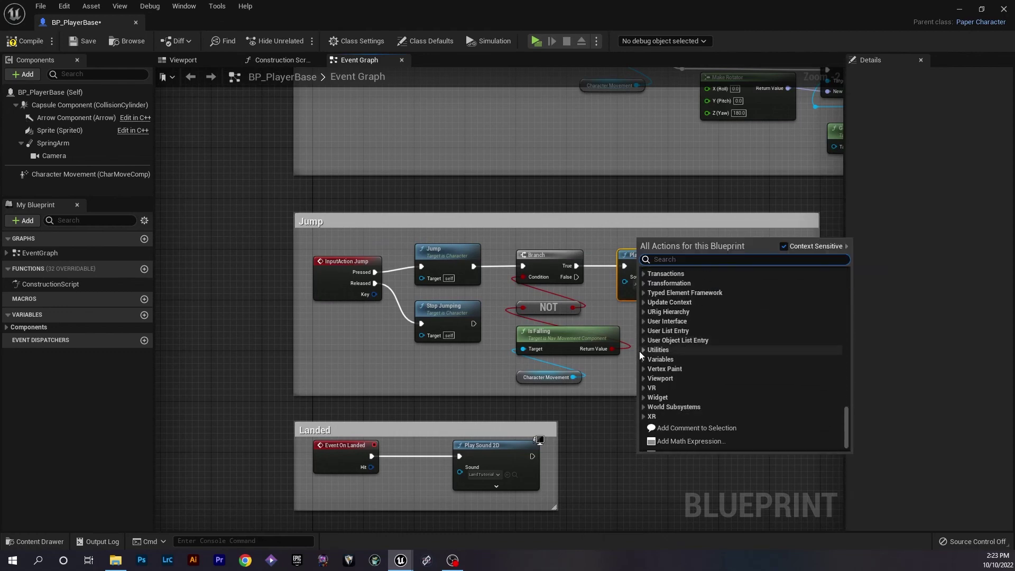
{"action": "scroll", "coordinate": [639, 352], "scroll_direction": "up", "scroll_amount": 10}
{"action": "left_click", "coordinate": [649, 406]}
{"action": "scroll", "coordinate": [687, 338], "scroll_direction": "down", "scroll_amount": 3}
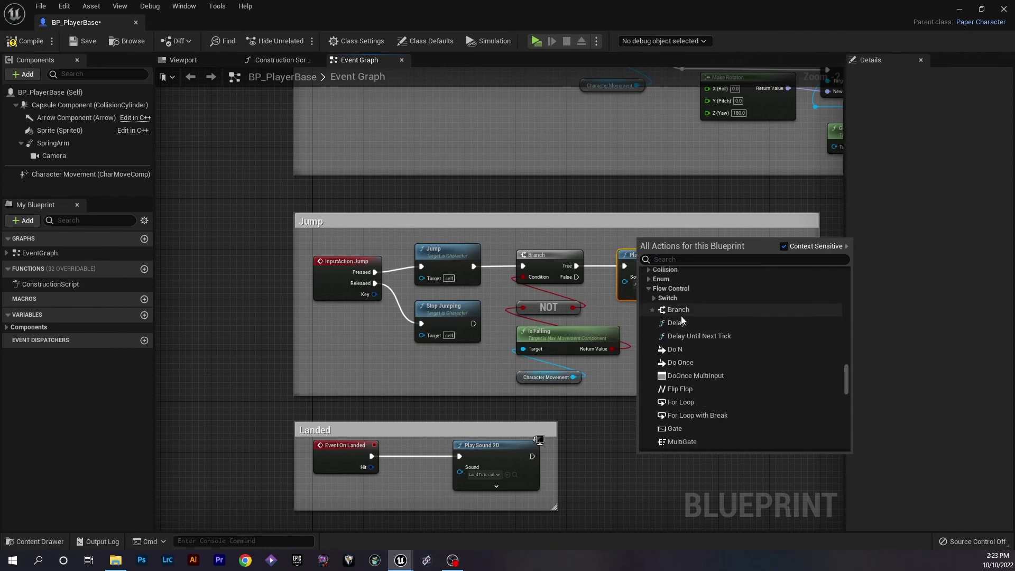
{"action": "scroll", "coordinate": [693, 408], "scroll_direction": "down", "scroll_amount": 2}
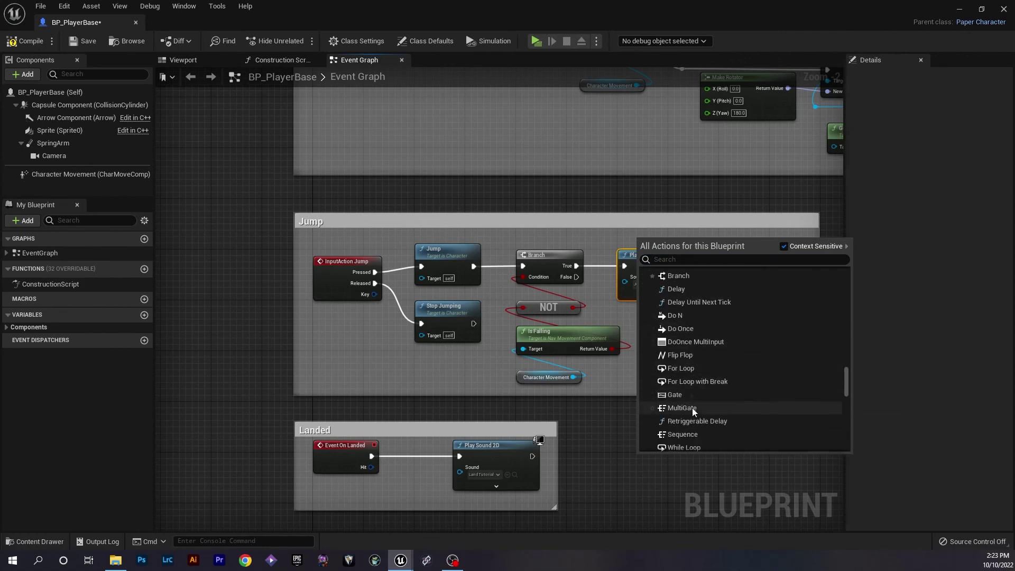
{"action": "scroll", "coordinate": [696, 423], "scroll_direction": "down", "scroll_amount": 2}
{"action": "scroll", "coordinate": [697, 426], "scroll_direction": "up", "scroll_amount": 4}
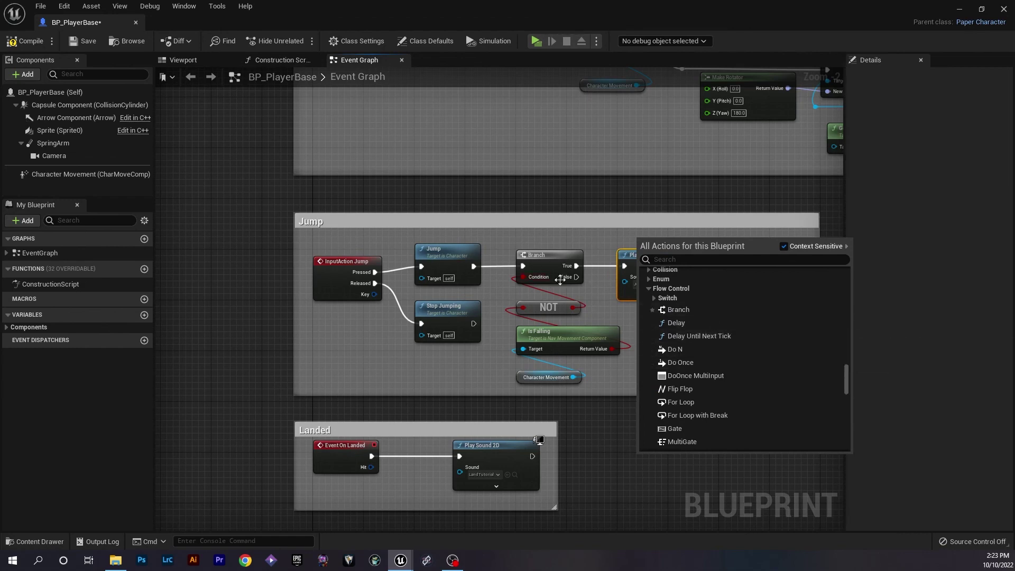
{"action": "left_click", "coordinate": [521, 220]}
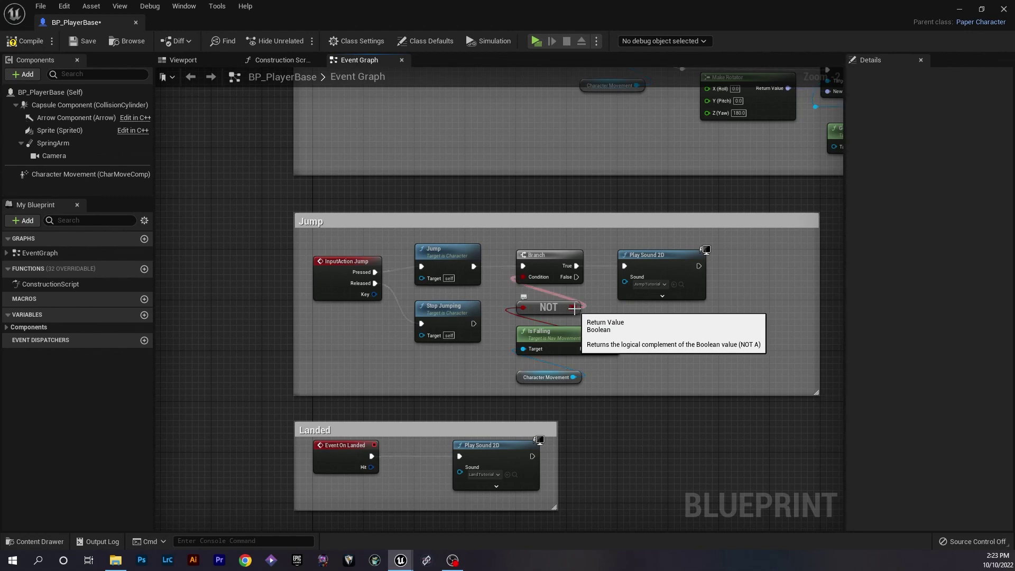
Step: Remove NOT, wire Is Falling into Branch Condition, route Branch False to Play Sound 2D, and save
{"action": "left_click", "coordinate": [537, 303]}
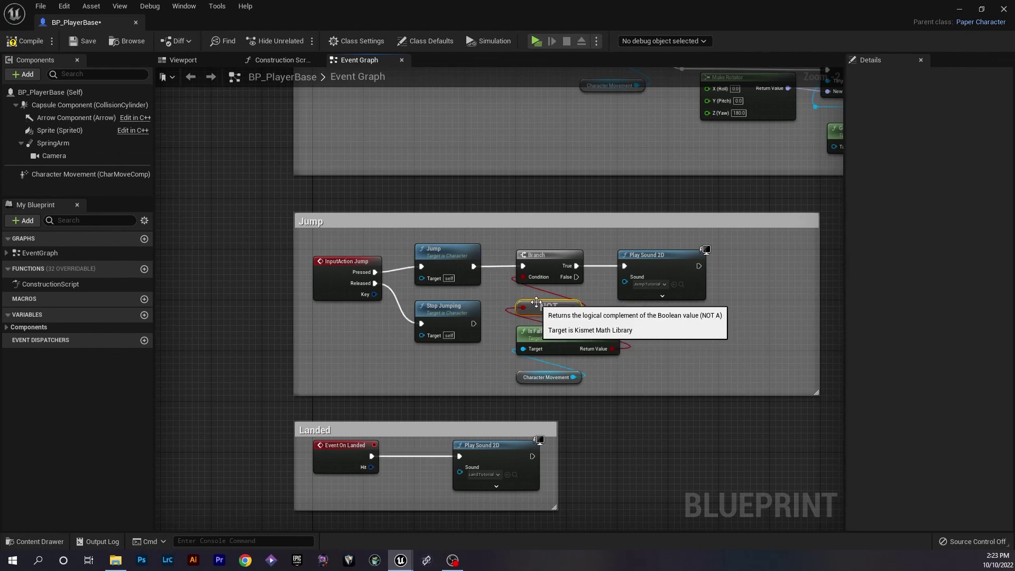
{"action": "key", "text": "Delete"}
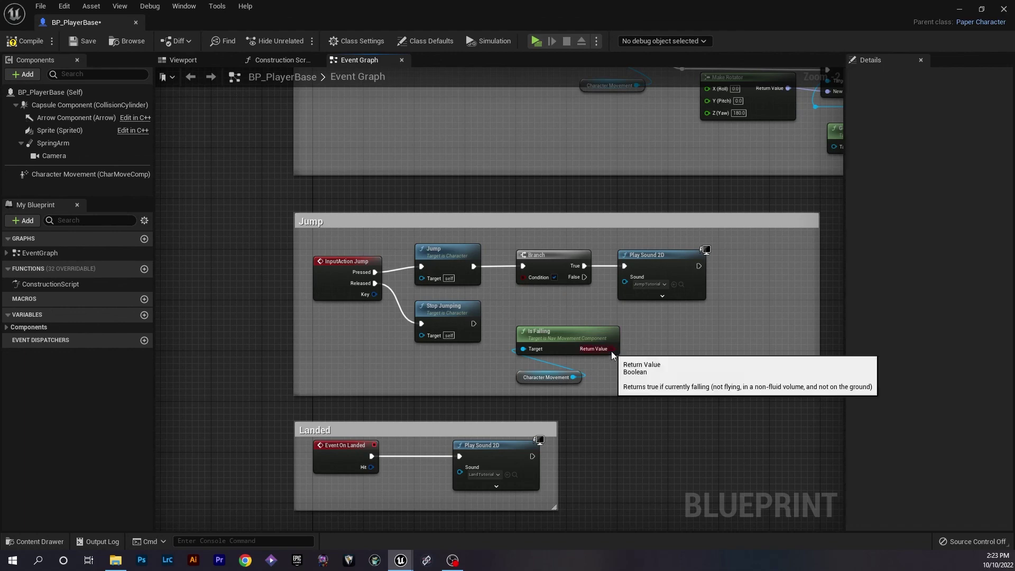
{"action": "left_click_drag", "start_coordinate": [612, 349], "coordinate": [524, 279]}
{"action": "left_click_drag", "start_coordinate": [625, 266], "coordinate": [579, 274]}
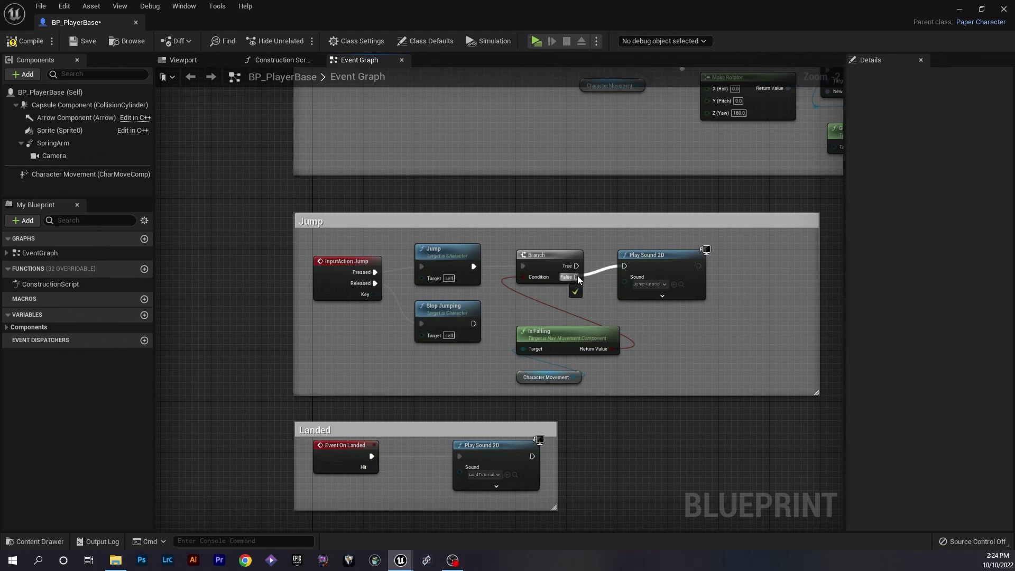
{"action": "left_click", "coordinate": [83, 40]}
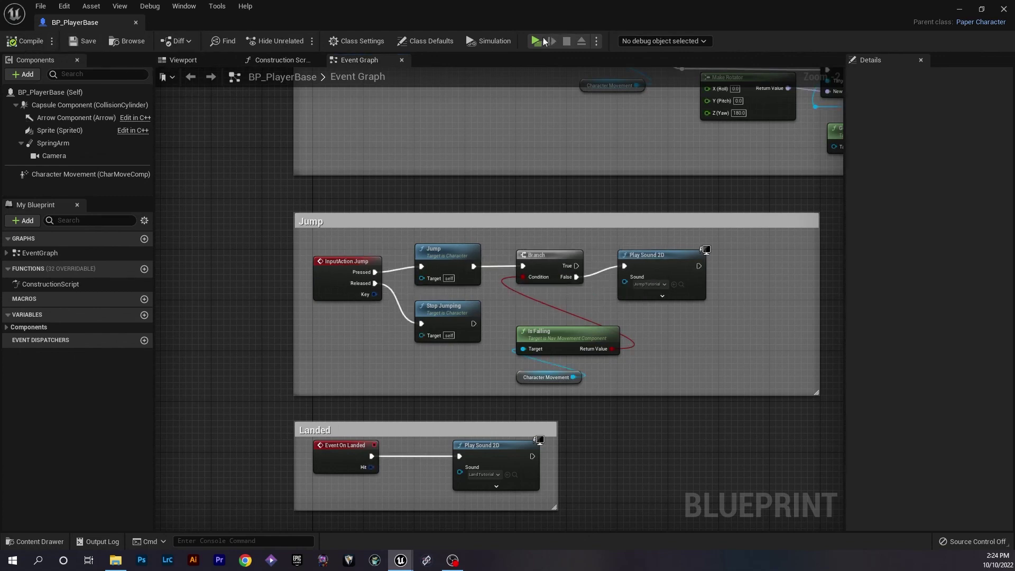
Step: Playtest three jumps in the preview, then nudge the jump's Play Sound 2D node slightly down
{"action": "left_click", "coordinate": [537, 41]}
{"action": "key", "text": "space"}
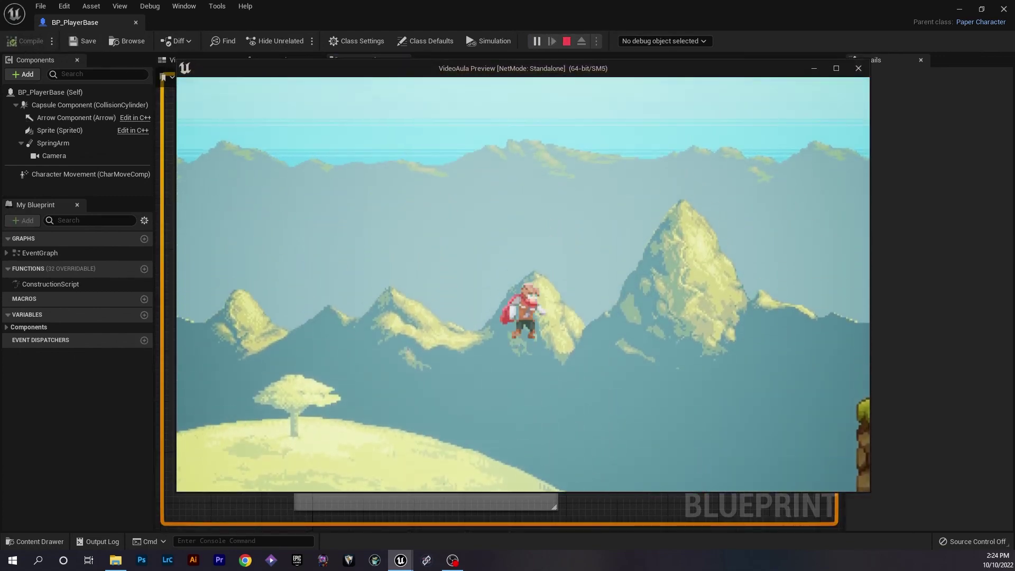
{"action": "key", "text": "space"}
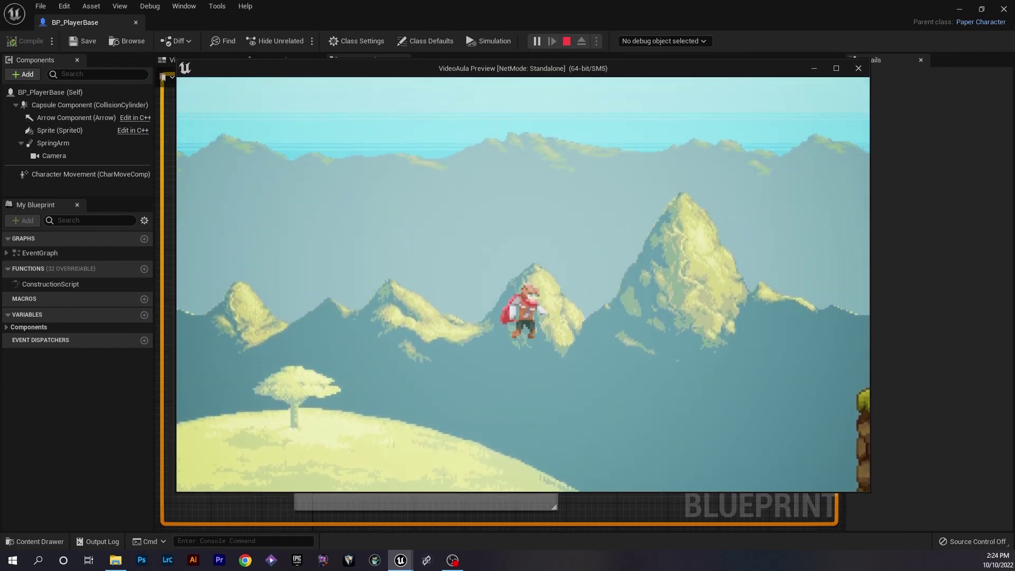
{"action": "key", "text": "space"}
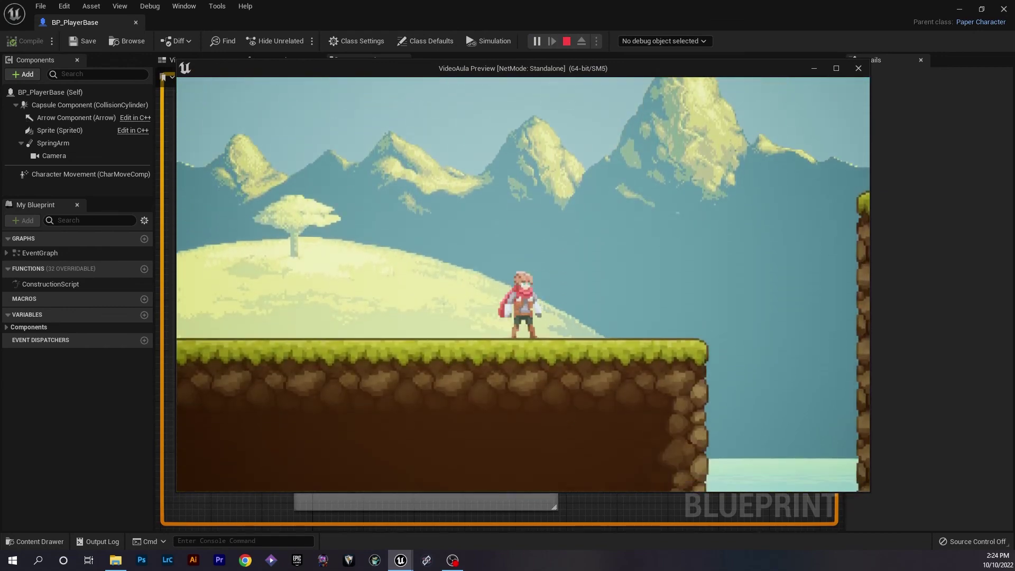
{"action": "key", "text": "Escape"}
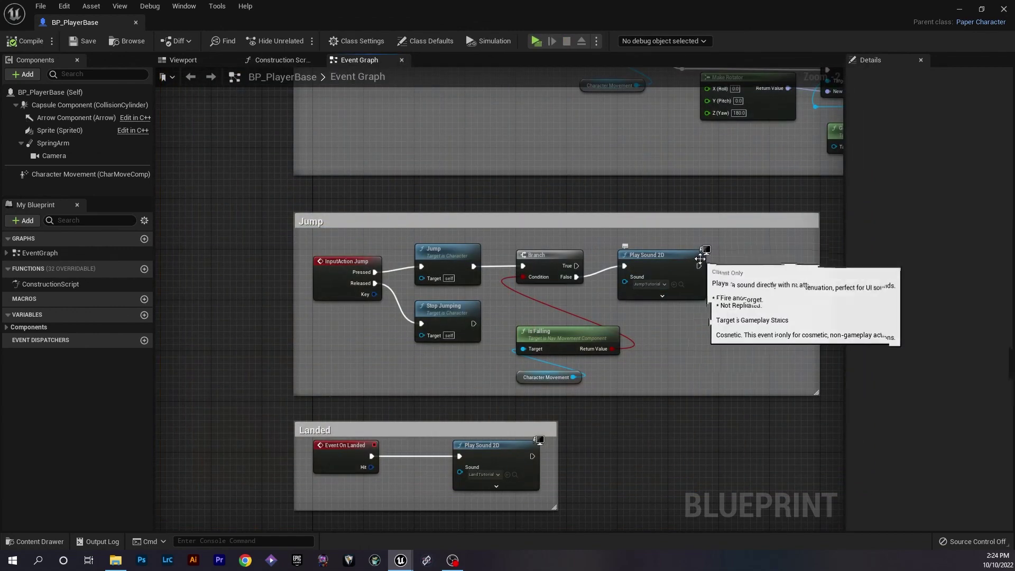
{"action": "left_click", "coordinate": [656, 256]}
{"action": "left_click_drag", "start_coordinate": [657, 256], "coordinate": [657, 268]}
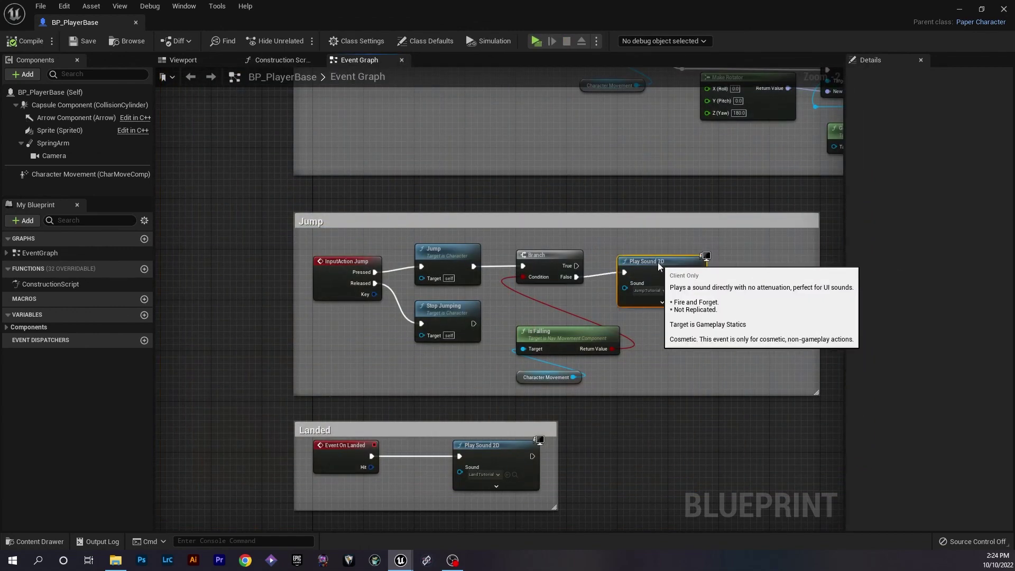